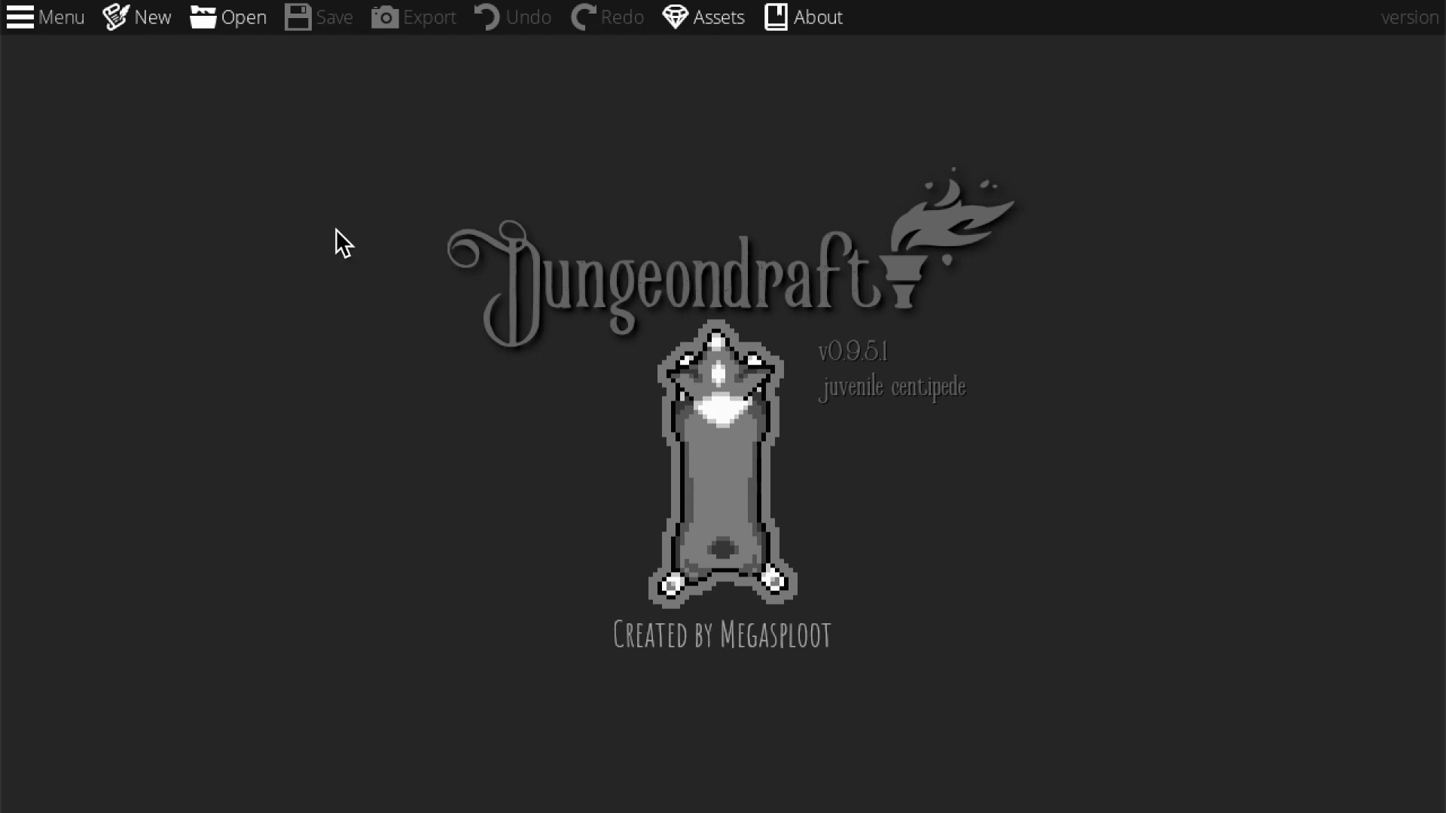
# Step: Create a new map with the A3 Paper template, 16 by 11 tiles
pyautogui.click(157, 30)
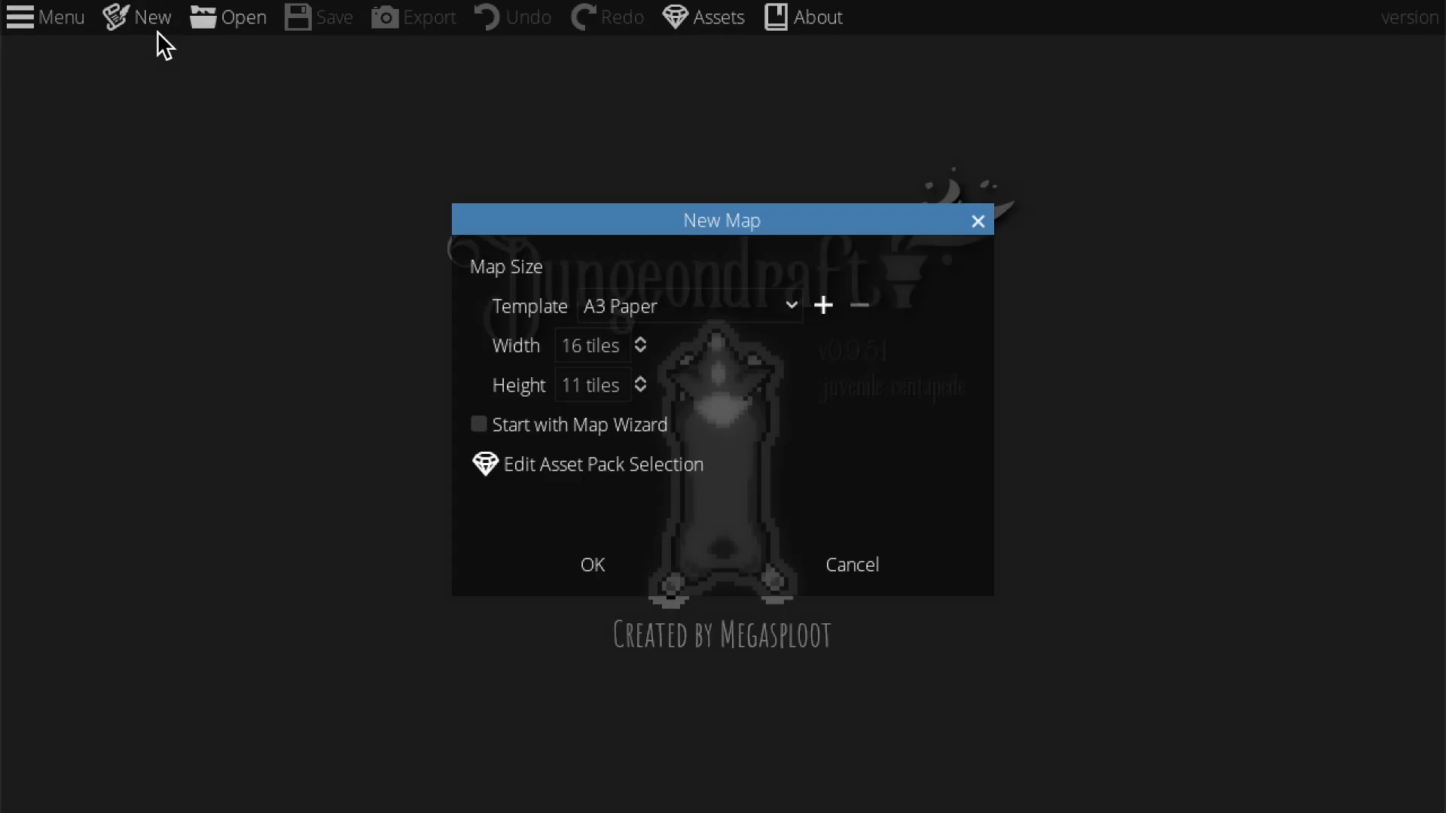
pyautogui.click(578, 572)
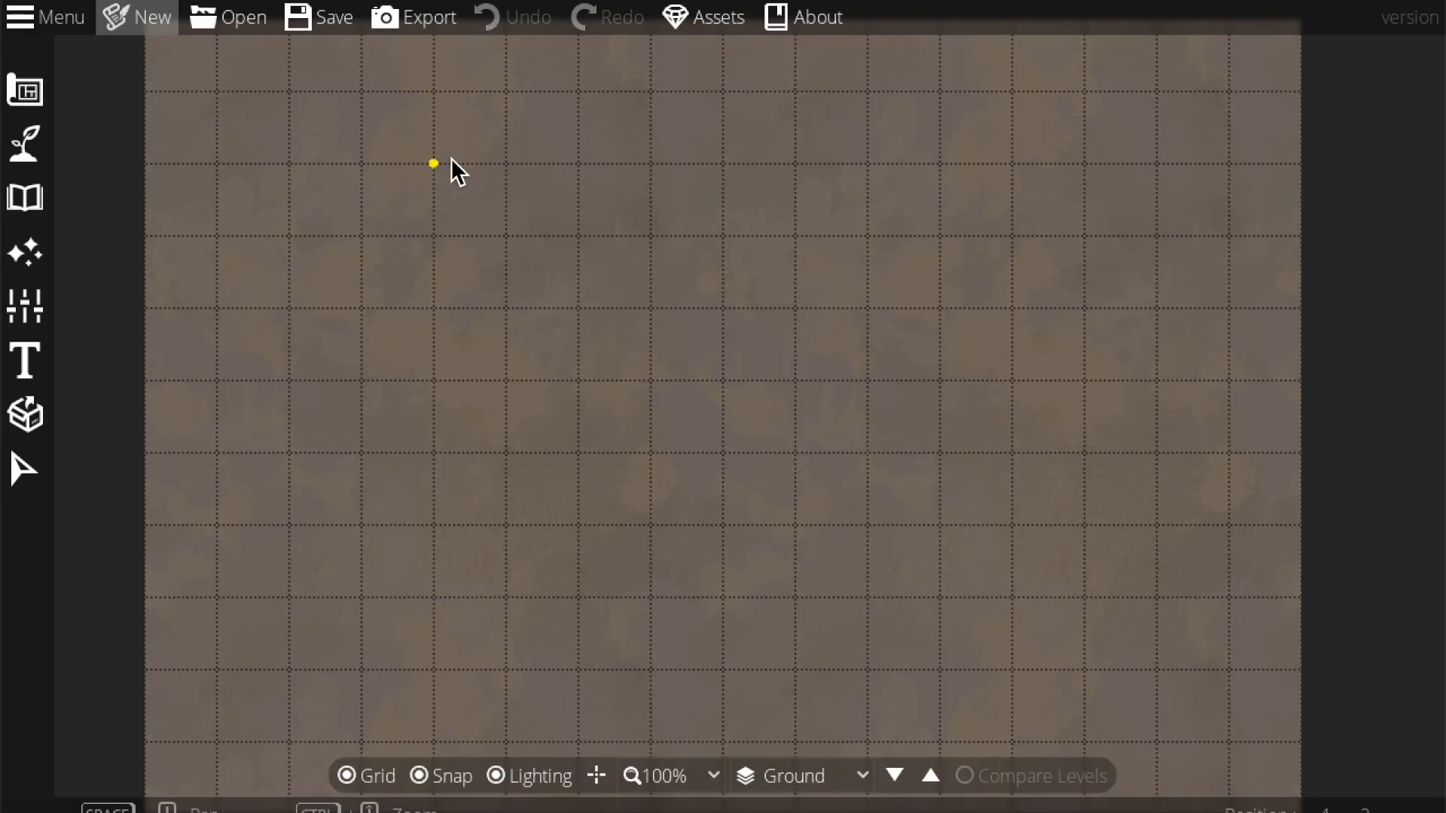
pyautogui.moveTo(603, 233); pyautogui.dragTo(702, 245)
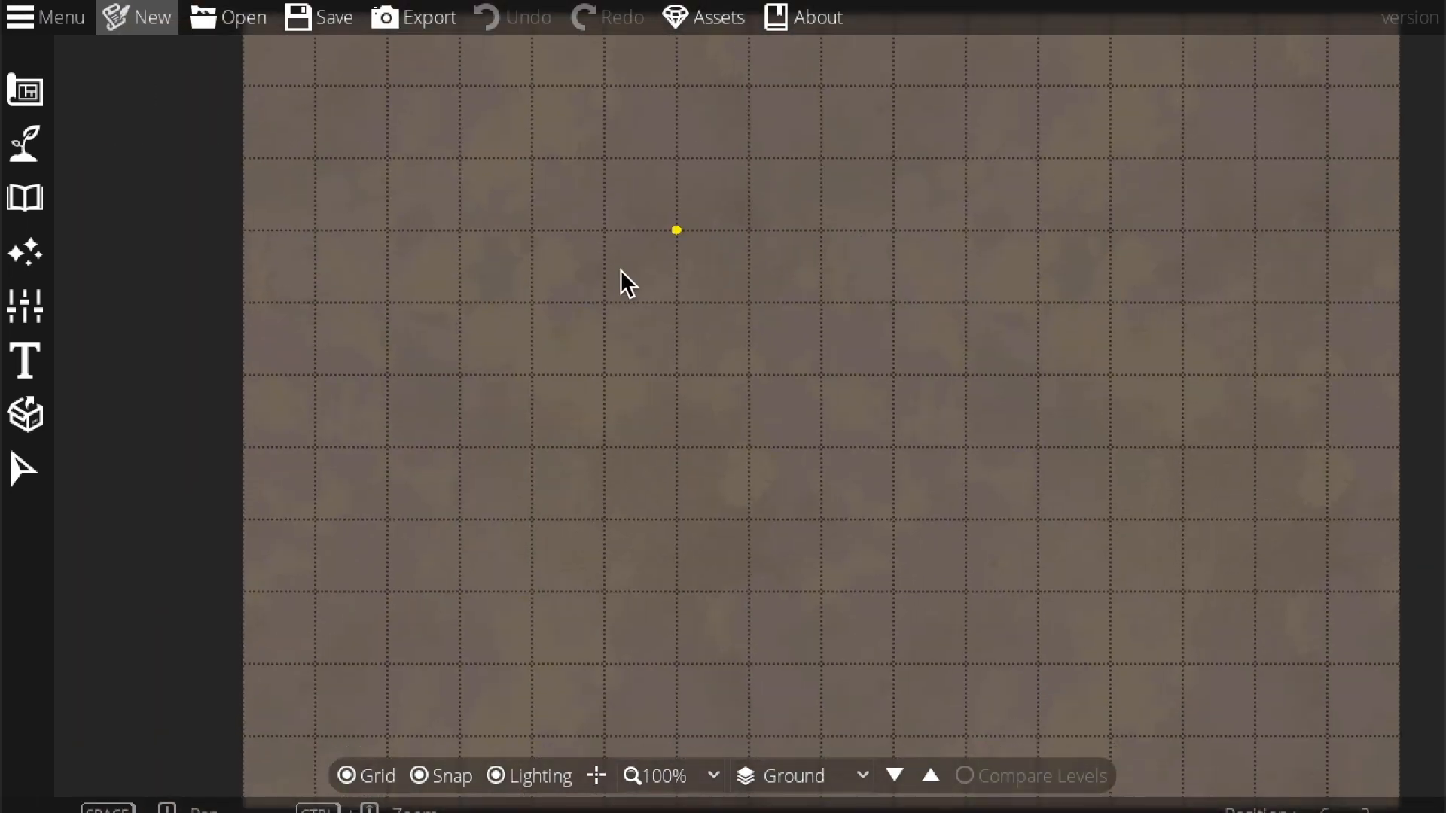
# Step: Draw a closed rectangular outer wall of 14 by 9 tiles in the brown wooden style, one tile inside the map edge
pyautogui.click(21, 101)
pyautogui.click(244, 214)
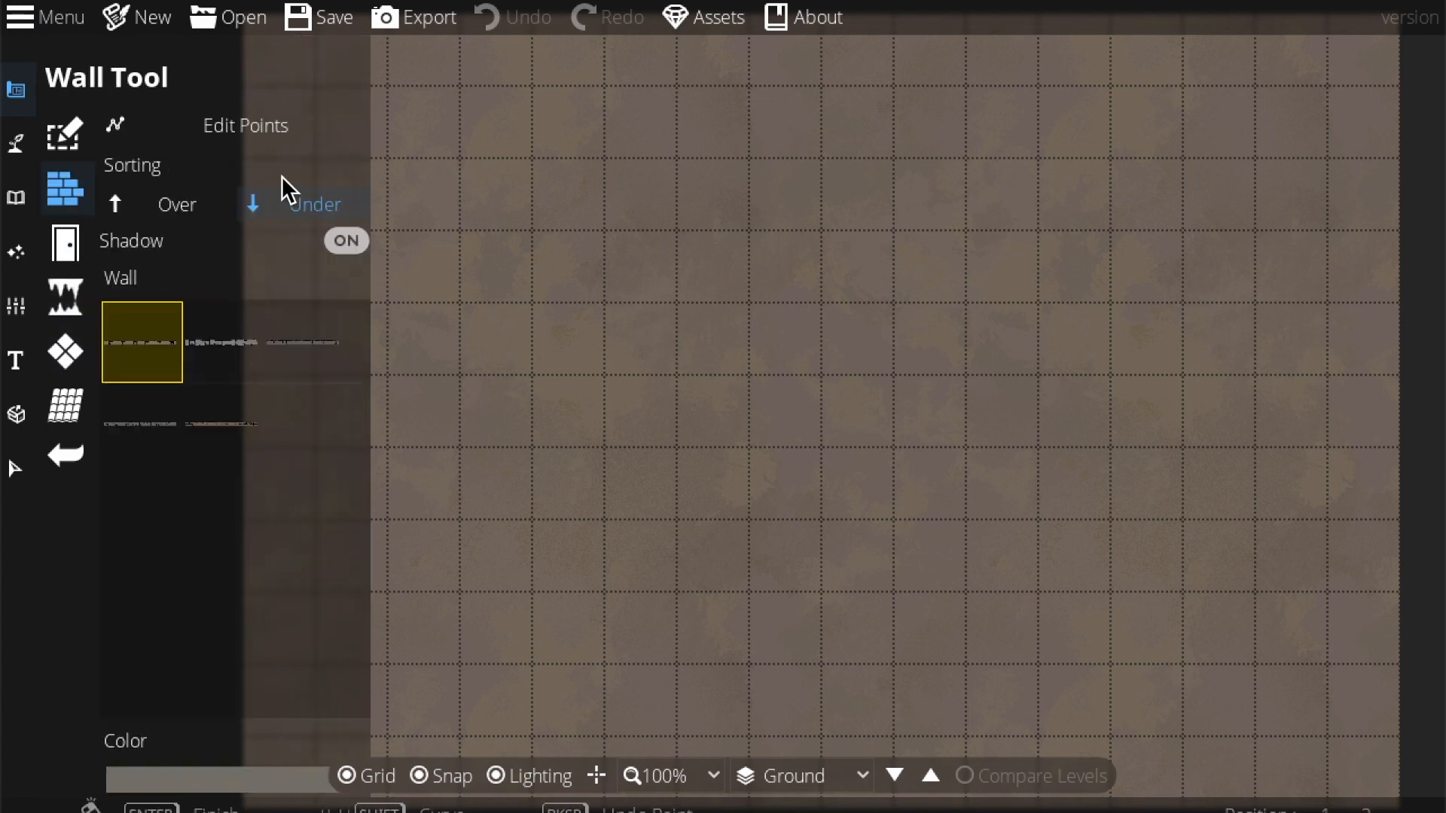
pyautogui.click(207, 412)
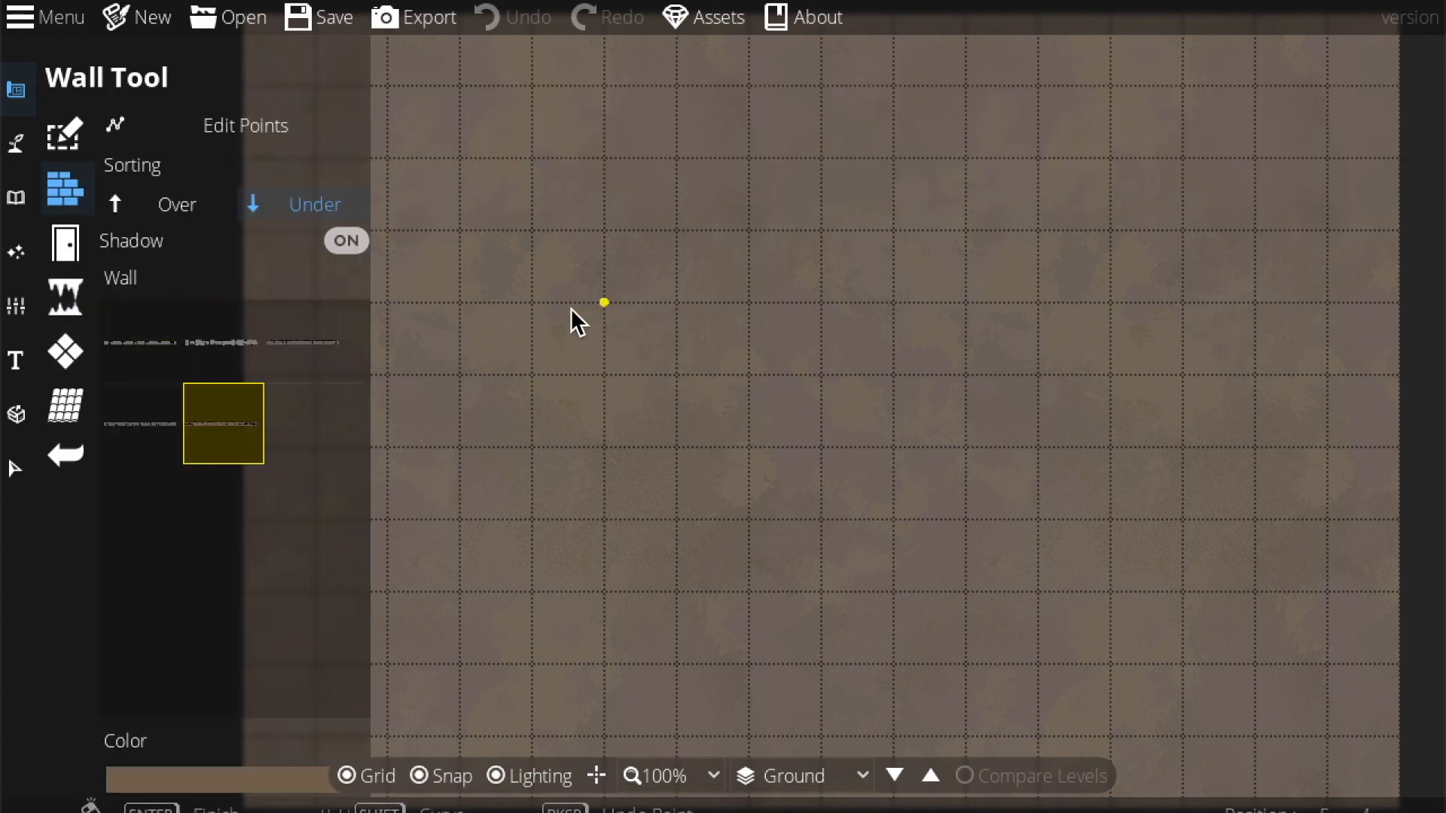
pyautogui.moveTo(570, 308); pyautogui.dragTo(736, 491)
pyautogui.click(469, 169)
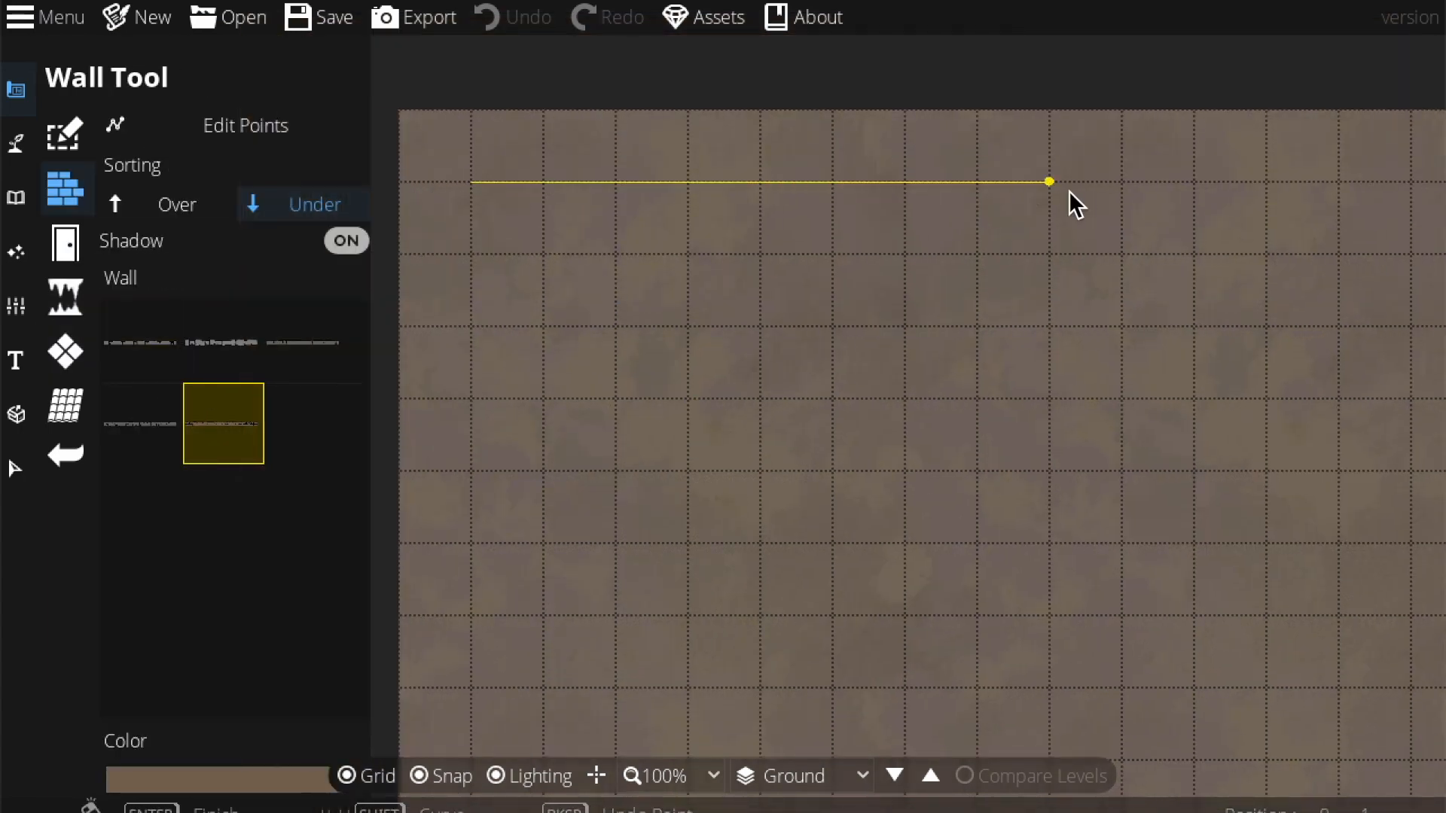
pyautogui.moveTo(1075, 203); pyautogui.dragTo(698, 193)
pyautogui.click(1084, 166)
pyautogui.moveTo(1154, 423); pyautogui.dragTo(1144, 94)
pyautogui.click(1089, 488)
pyautogui.moveTo(834, 453); pyautogui.dragTo(1388, 419)
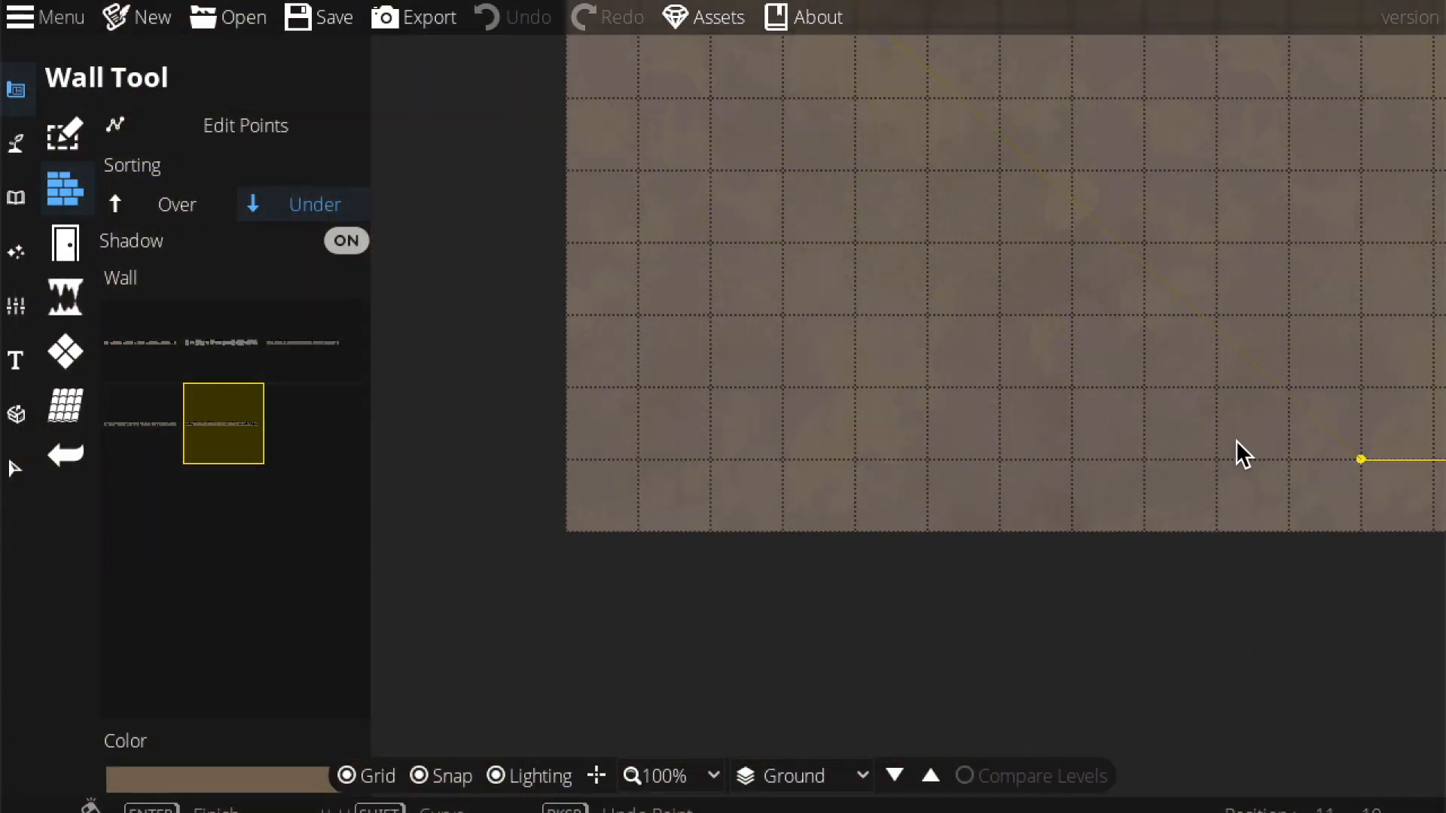
pyautogui.click(646, 438)
pyautogui.moveTo(706, 134); pyautogui.dragTo(703, 514)
pyautogui.click(633, 179)
pyautogui.moveTo(809, 247); pyautogui.dragTo(604, 124)
pyautogui.moveTo(744, 411); pyautogui.dragTo(661, 324)
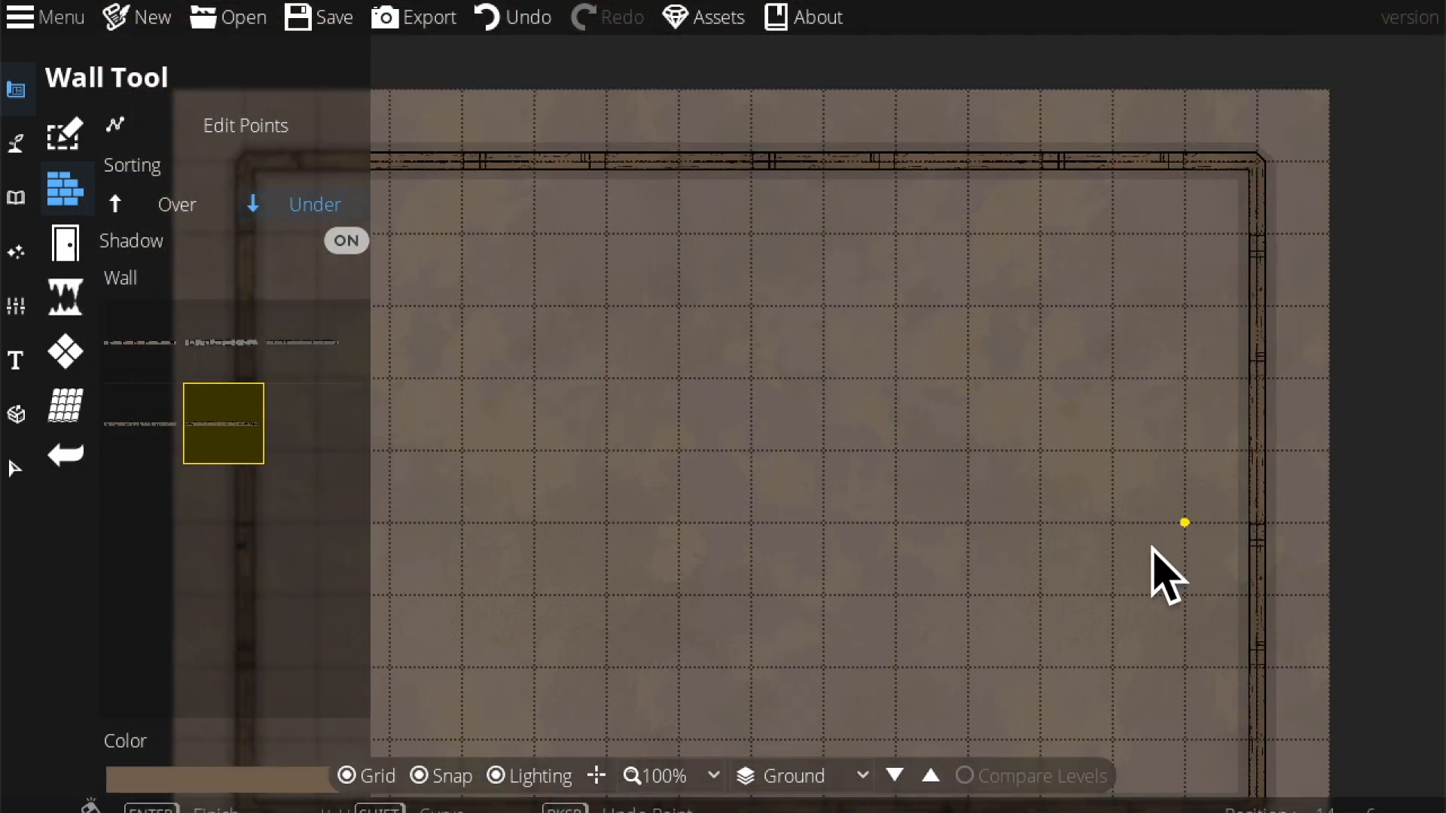
pyautogui.moveTo(806, 446); pyautogui.dragTo(994, 397)
pyautogui.moveTo(933, 478); pyautogui.dragTo(902, 468)
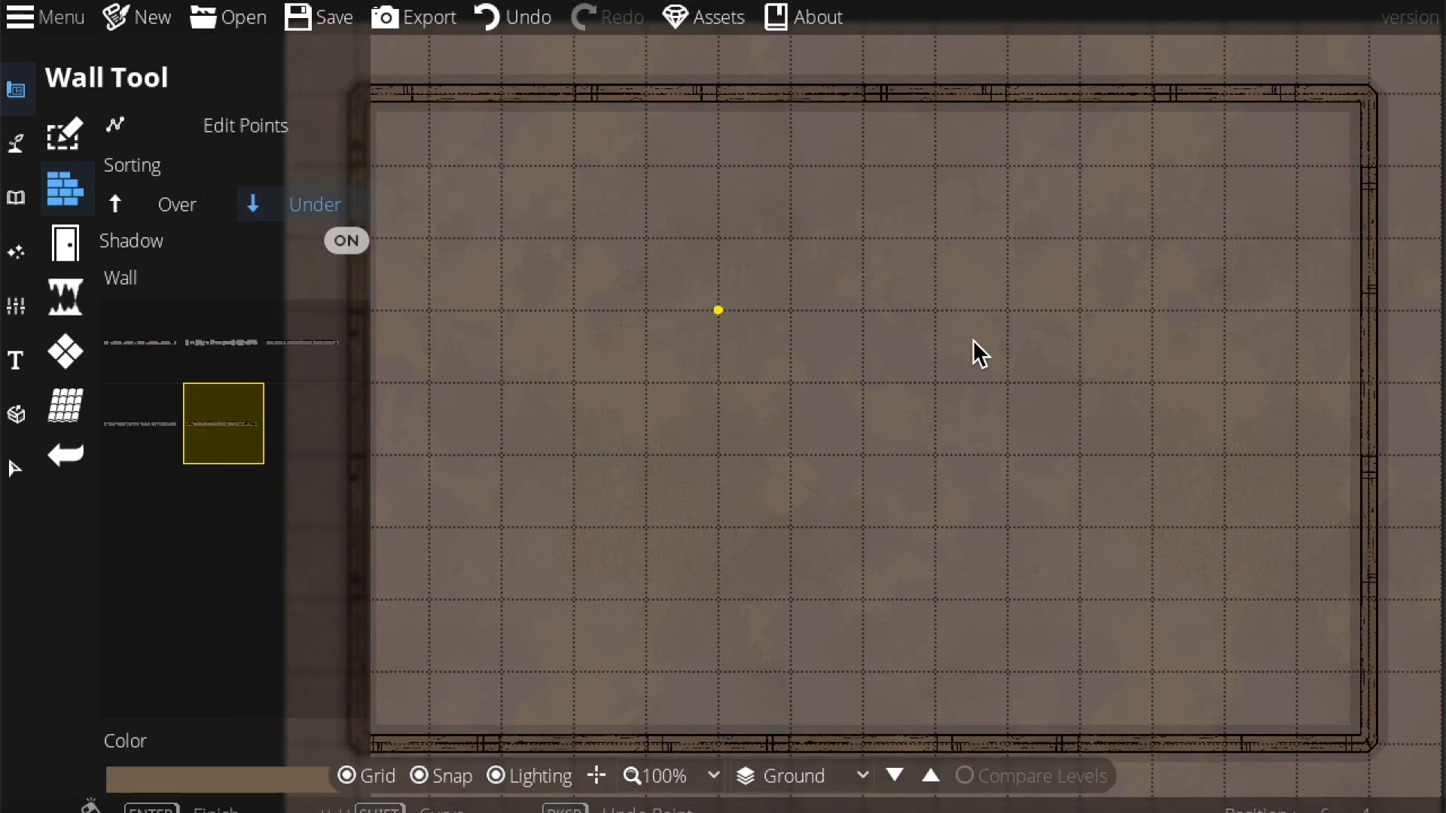
# Step: Fill the whole area inside the outer wall with a rectangular brown wood plank pattern shape
pyautogui.click(74, 338)
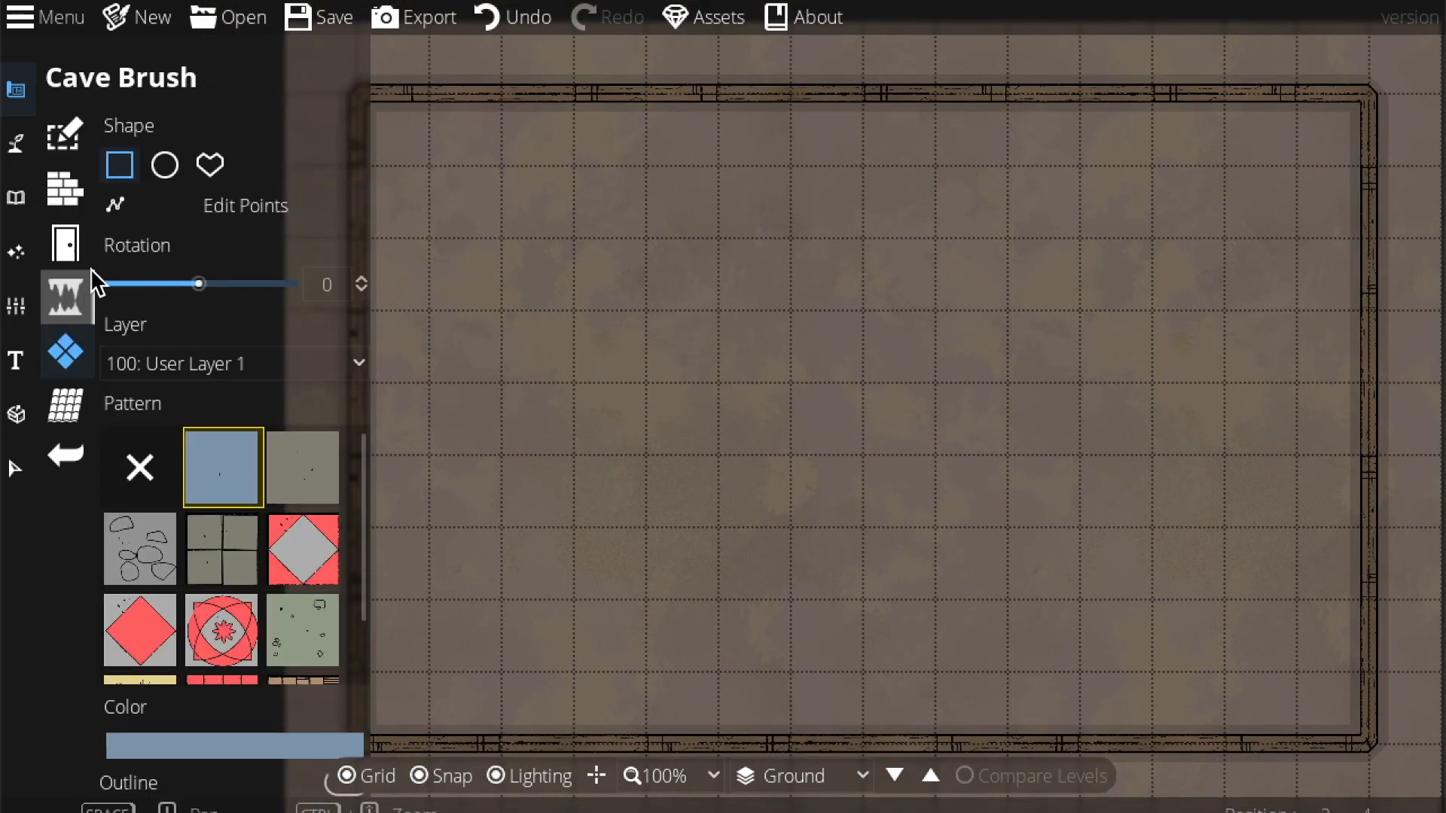
pyautogui.scroll(-1, 264, 590)
pyautogui.click(295, 657)
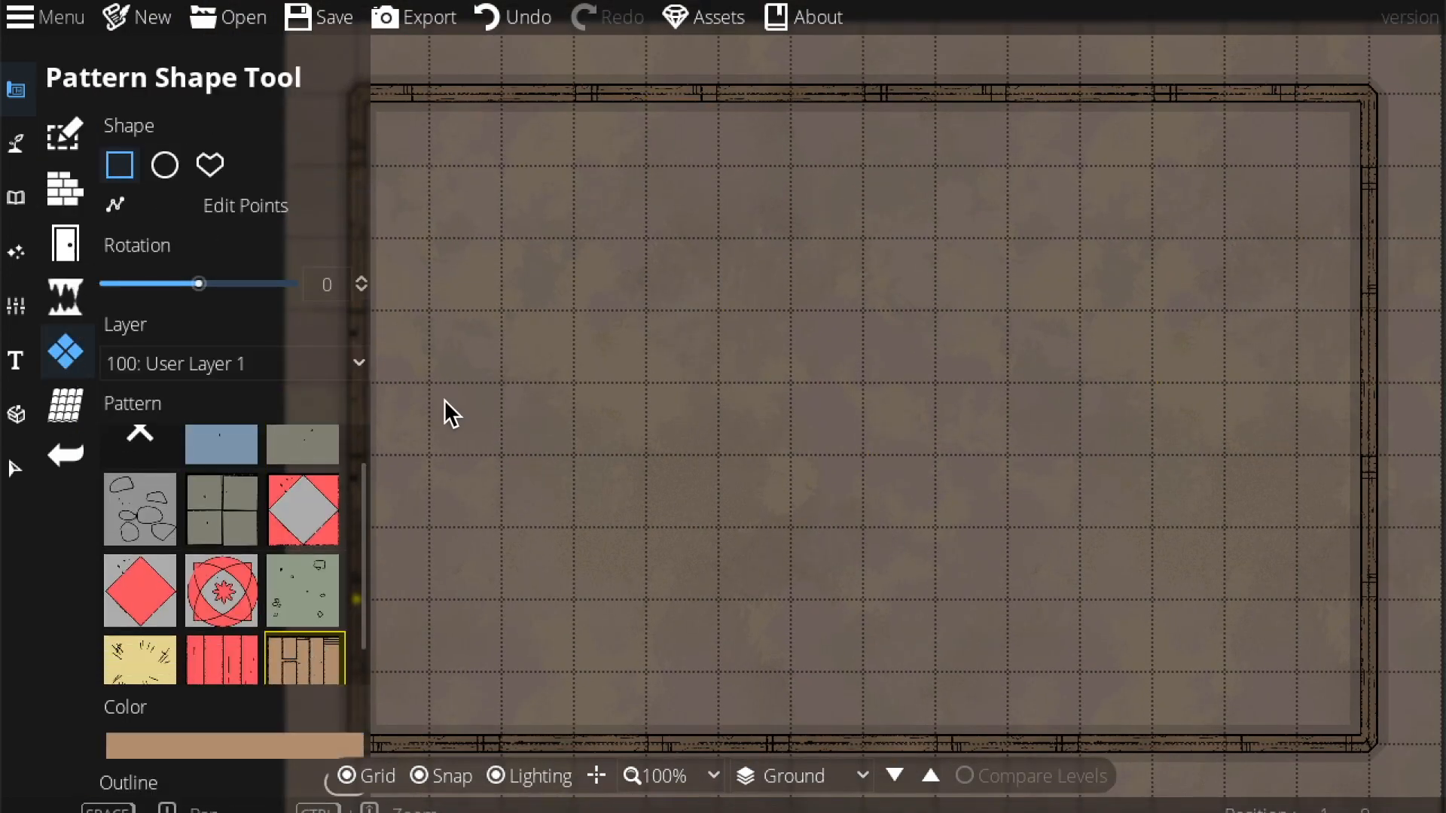
pyautogui.moveTo(383, 107); pyautogui.dragTo(873, 377)
pyautogui.moveTo(644, 182); pyautogui.dragTo(1121, 497)
pyautogui.moveTo(966, 415); pyautogui.dragTo(1213, 550)
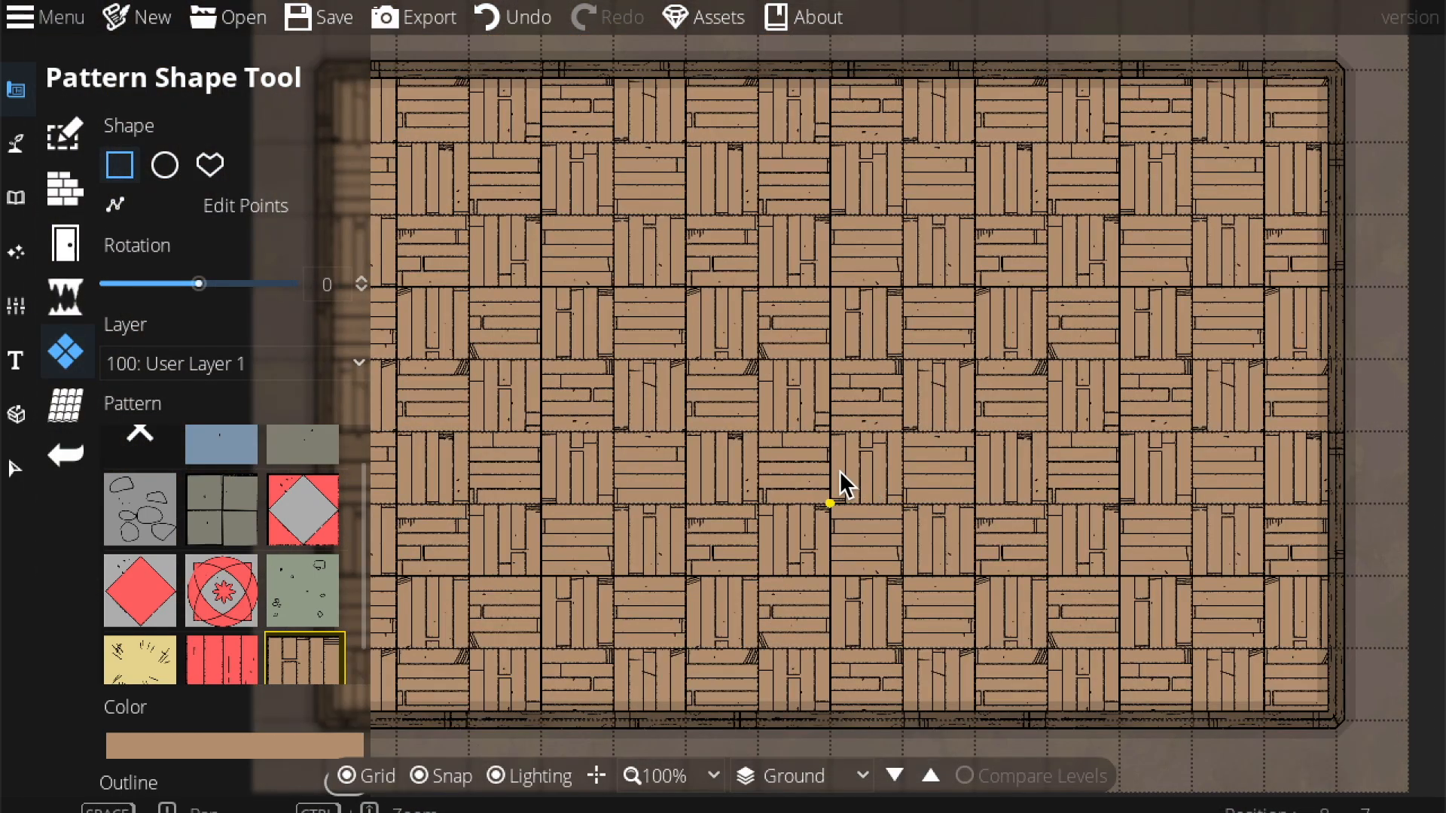
# Step: Try a four-tile vertical wall up from the south wall and a six-tile horizontal wall reaching the east wall, and undo both
pyautogui.click(64, 171)
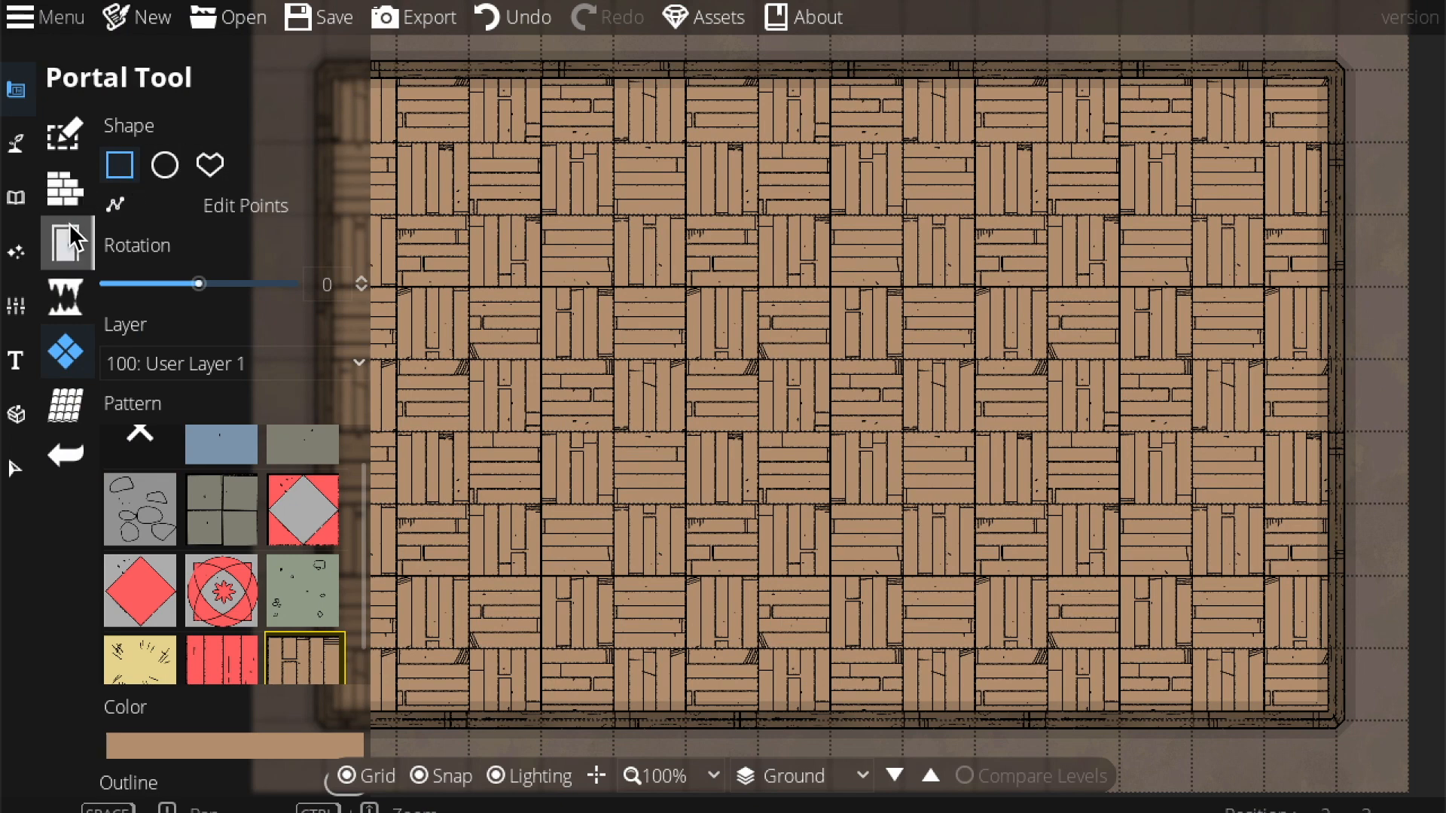
pyautogui.click(66, 187)
pyautogui.moveTo(800, 553); pyautogui.dragTo(782, 463)
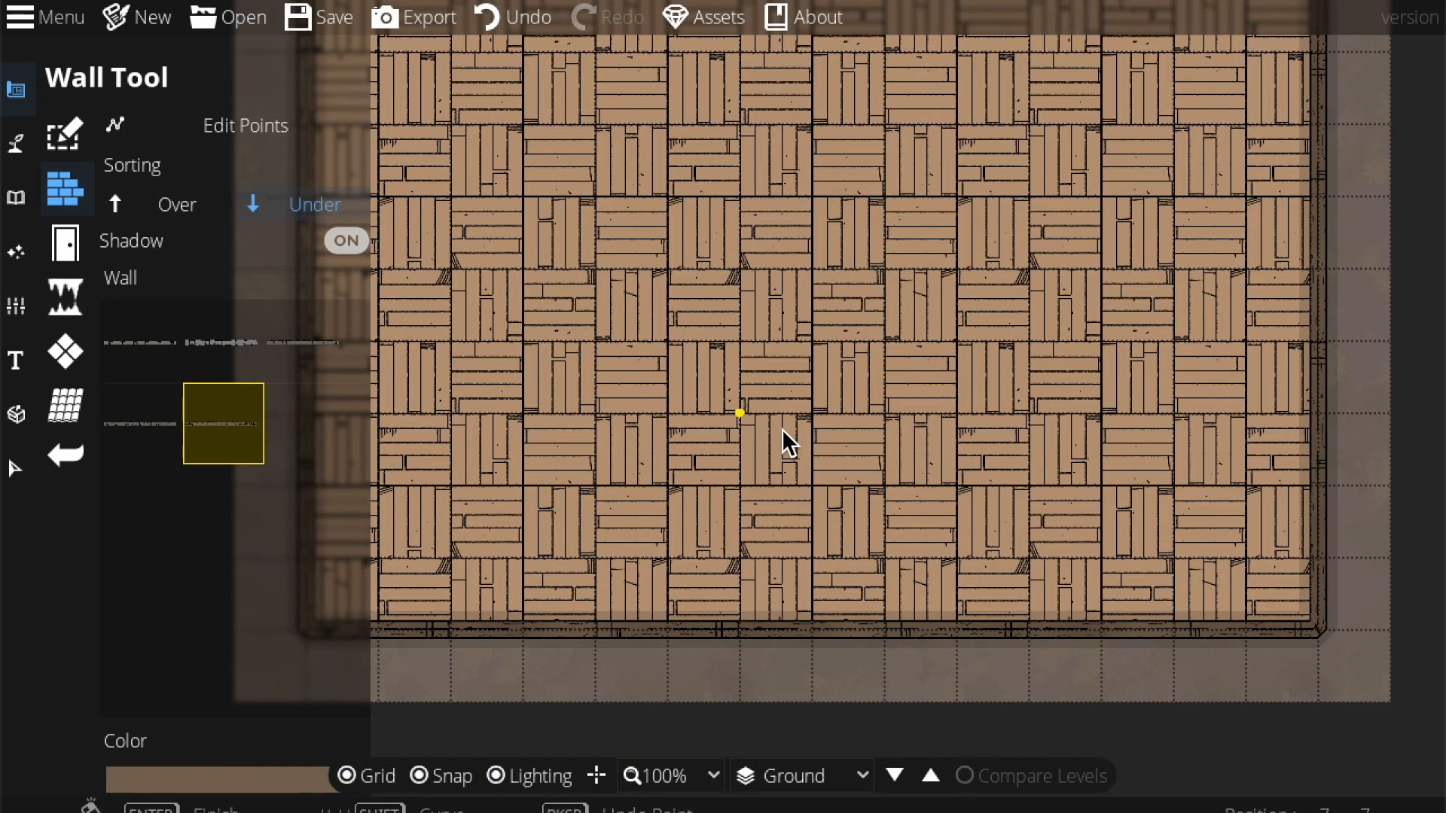
pyautogui.moveTo(944, 424)
pyautogui.mouseDown()
pyautogui.moveTo(1069, 427)
pyautogui.moveTo(954, 424)
pyautogui.mouseUp()
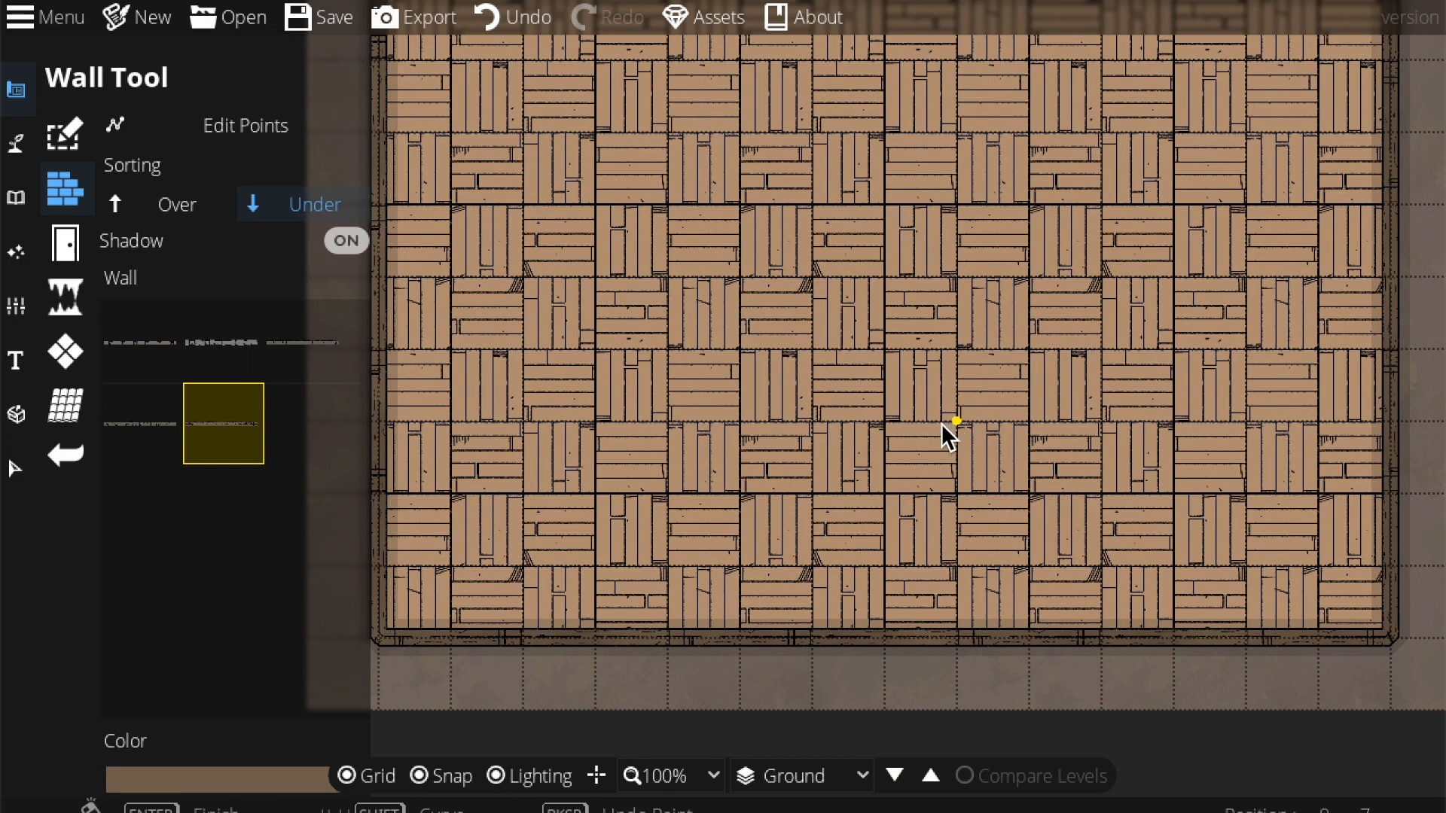
pyautogui.moveTo(736, 344); pyautogui.dragTo(975, 365)
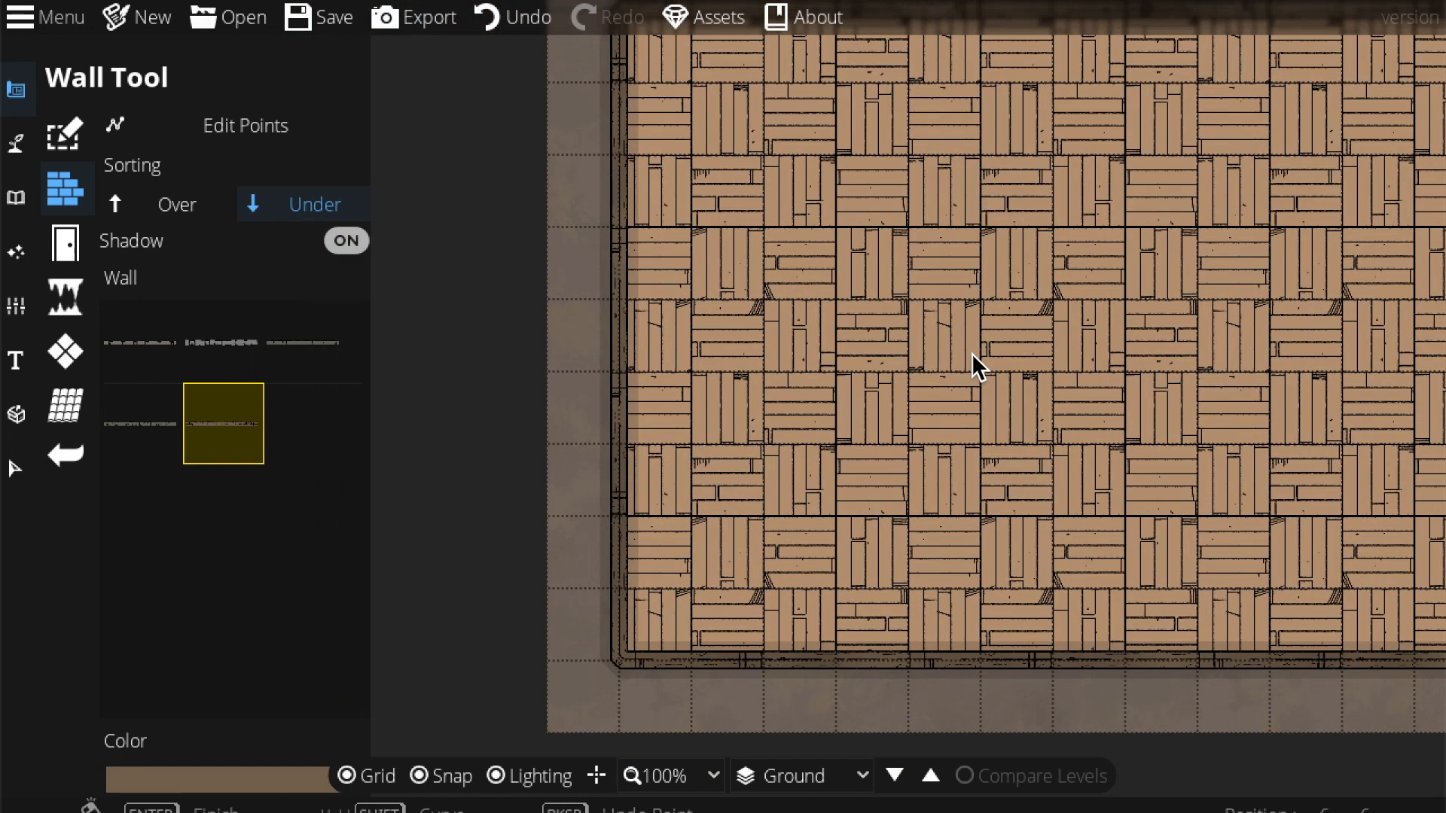
pyautogui.moveTo(961, 384); pyautogui.dragTo(760, 466)
pyautogui.moveTo(864, 250); pyautogui.dragTo(726, 314)
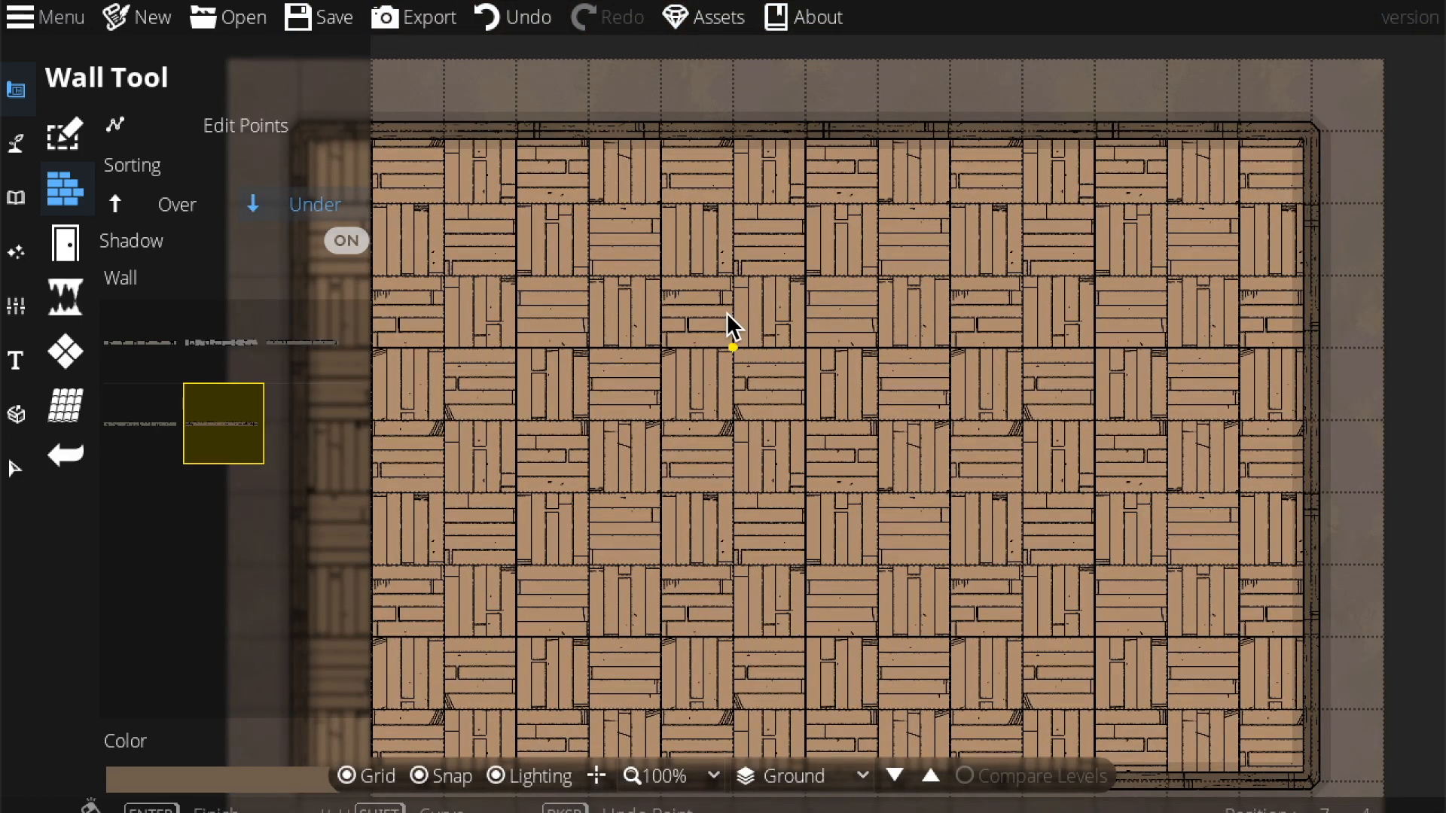
pyautogui.moveTo(863, 628); pyautogui.dragTo(860, 336)
pyautogui.click(801, 483)
pyautogui.click(803, 200)
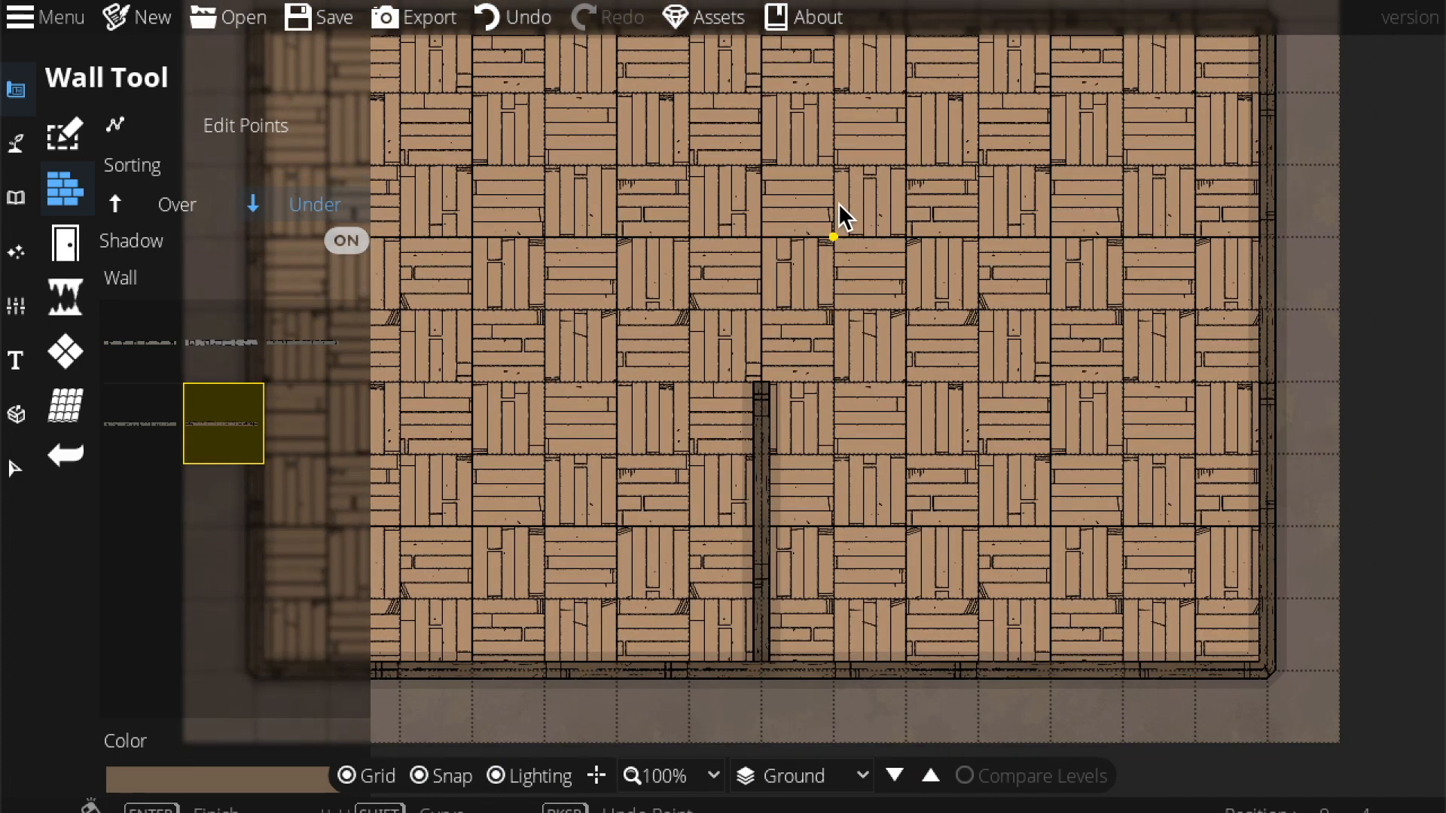
pyautogui.click(836, 168)
pyautogui.doubleClick(1267, 156)
pyautogui.moveTo(912, 263); pyautogui.dragTo(991, 416)
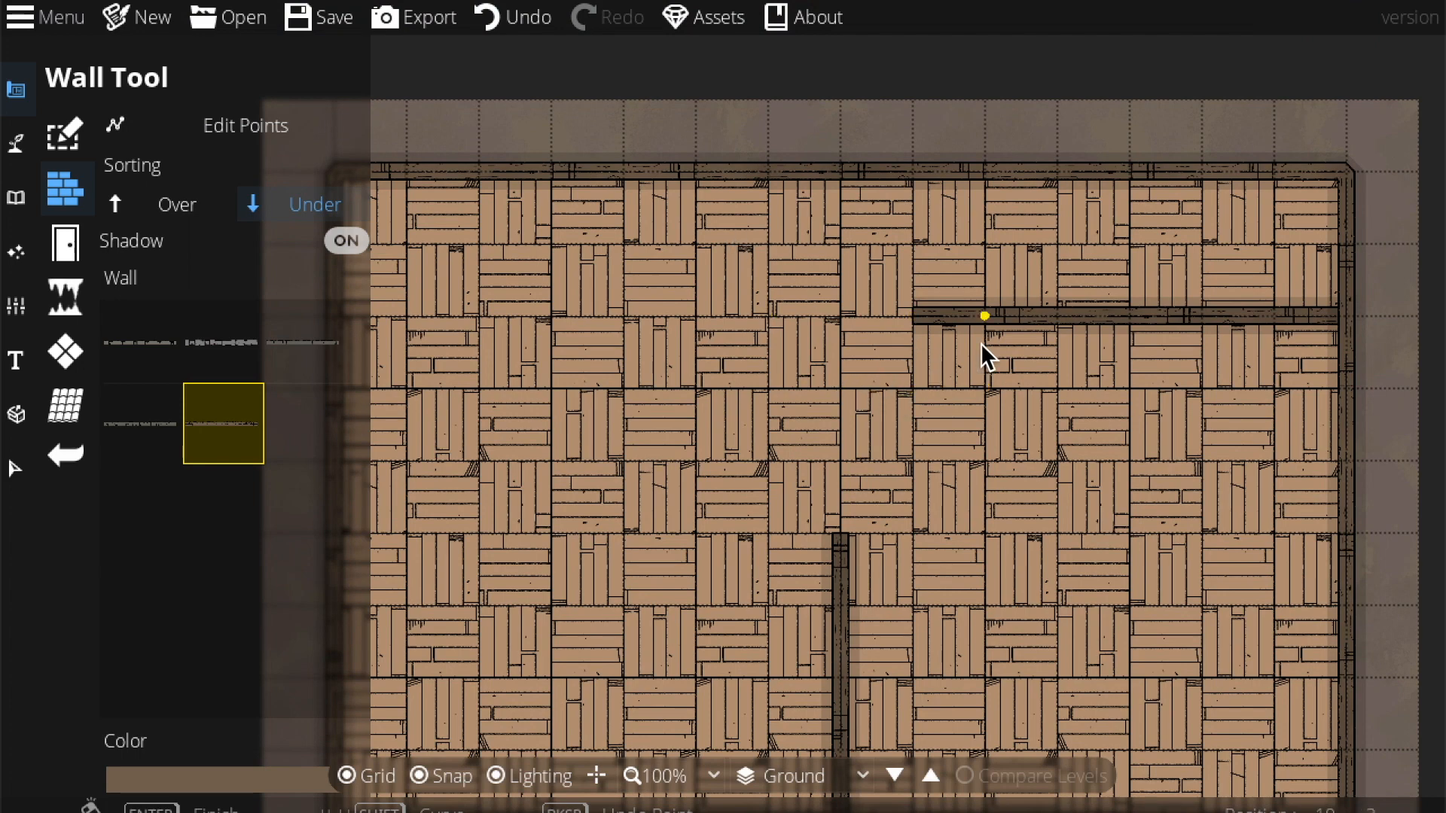
pyautogui.hotkey('ctrl', 'z')
pyautogui.hotkey('ctrl', 'z')
# Step: Wall off a 4 by 4 tile room in the southwest corner and a 3 by 4 tile room in the southeast corner
pyautogui.moveTo(1006, 345); pyautogui.dragTo(1072, 178)
pyautogui.moveTo(838, 292); pyautogui.dragTo(850, 351)
pyautogui.moveTo(850, 414); pyautogui.dragTo(679, 364)
pyautogui.moveTo(945, 422); pyautogui.dragTo(1045, 376)
pyautogui.moveTo(814, 481); pyautogui.dragTo(903, 486)
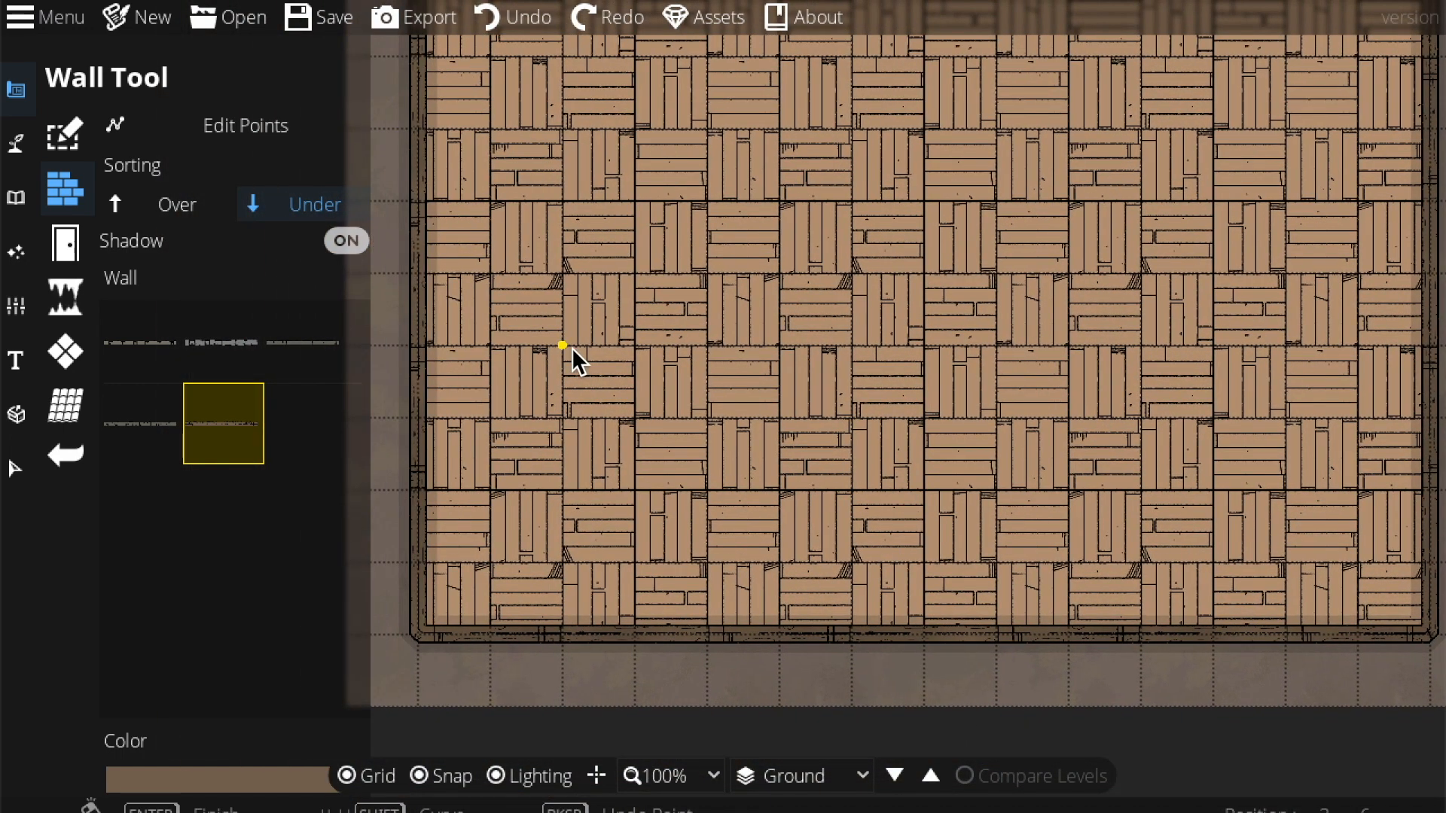
pyautogui.click(435, 325)
pyautogui.click(724, 347)
pyautogui.doubleClick(709, 627)
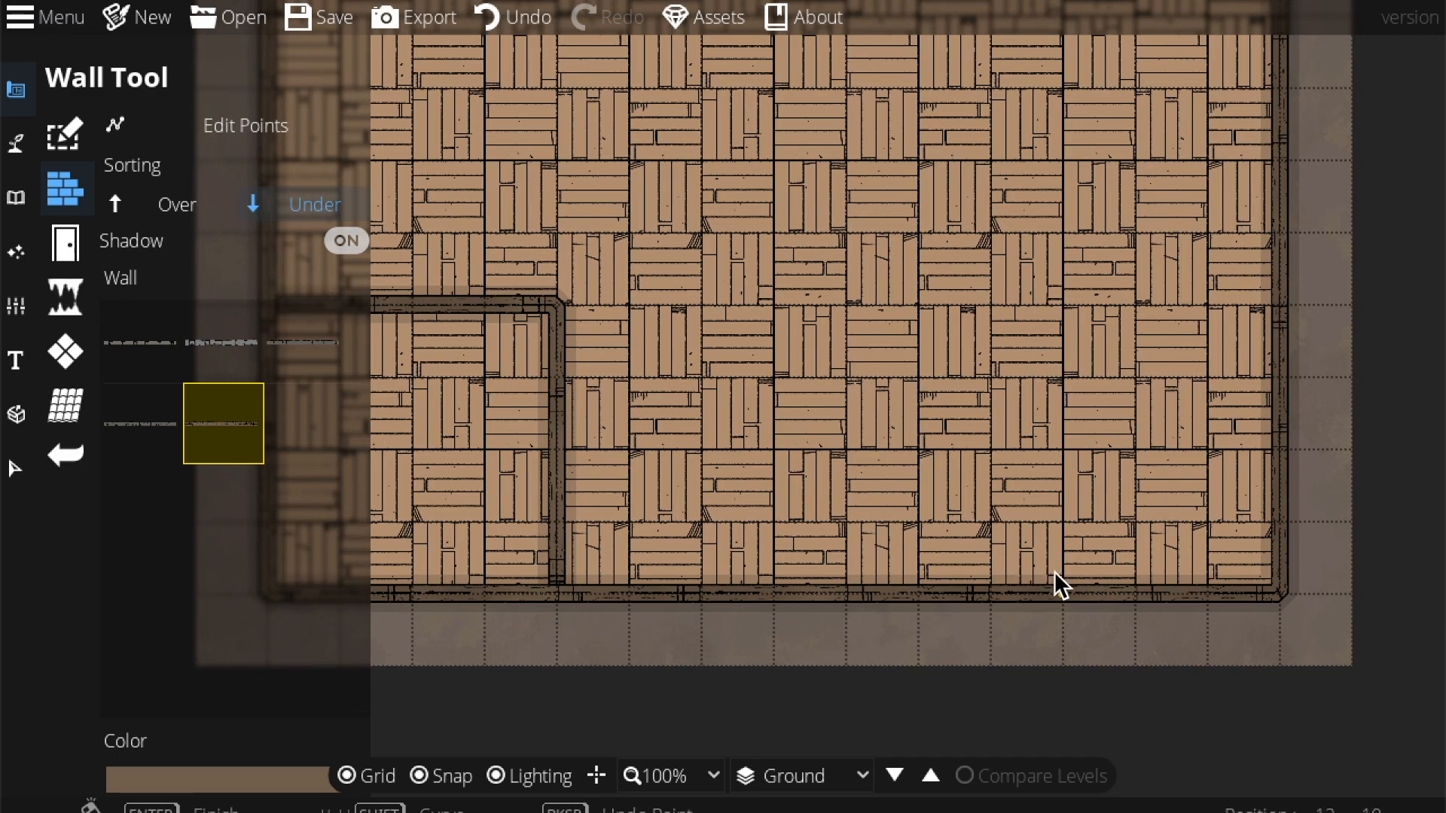
pyautogui.click(1062, 593)
pyautogui.click(1065, 309)
pyautogui.doubleClick(1274, 308)
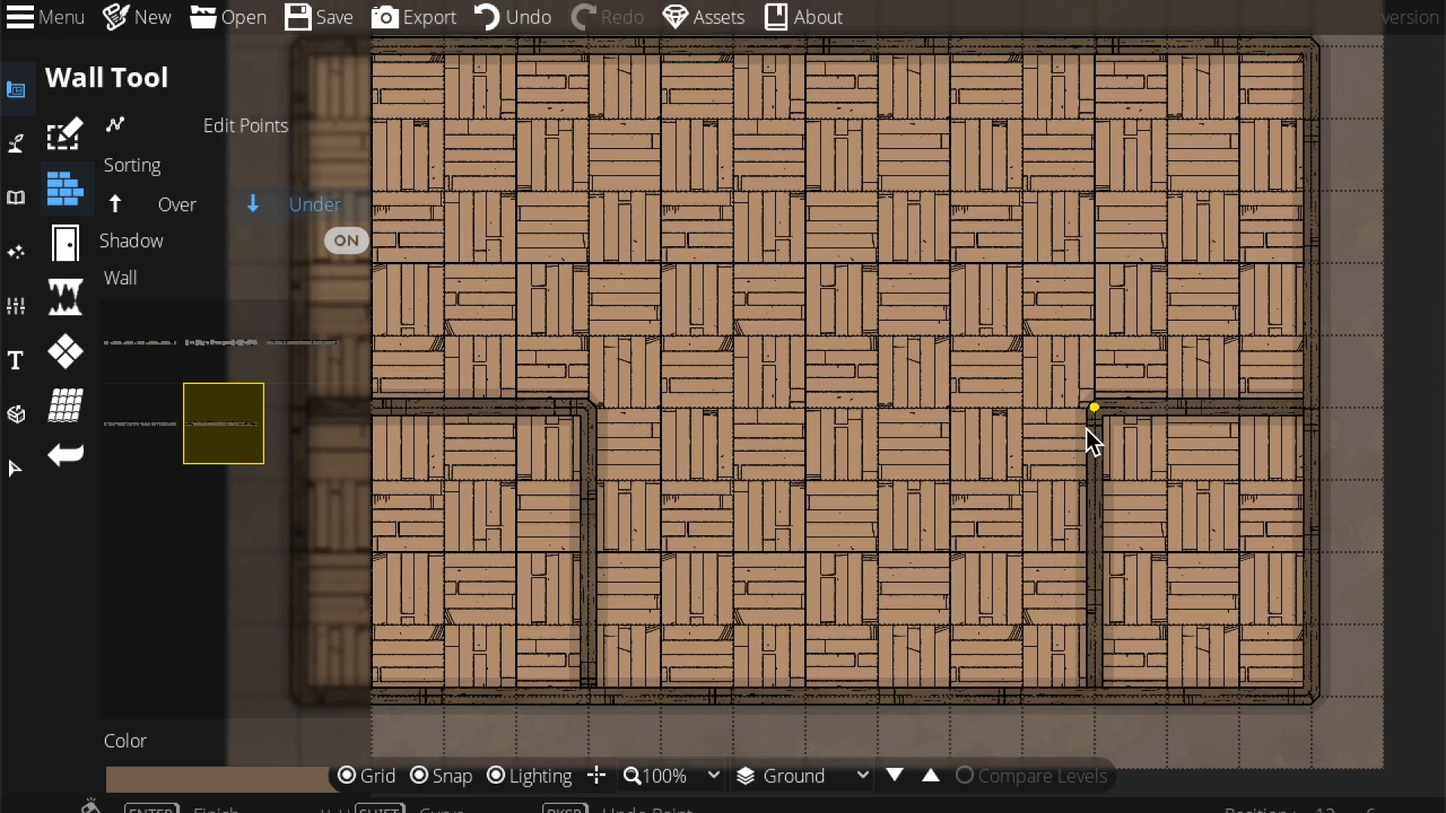
# Step: Enclose the central room with a seven-tile wall one tile above the corner rooms, joined down to their inner corners
pyautogui.click(1094, 407)
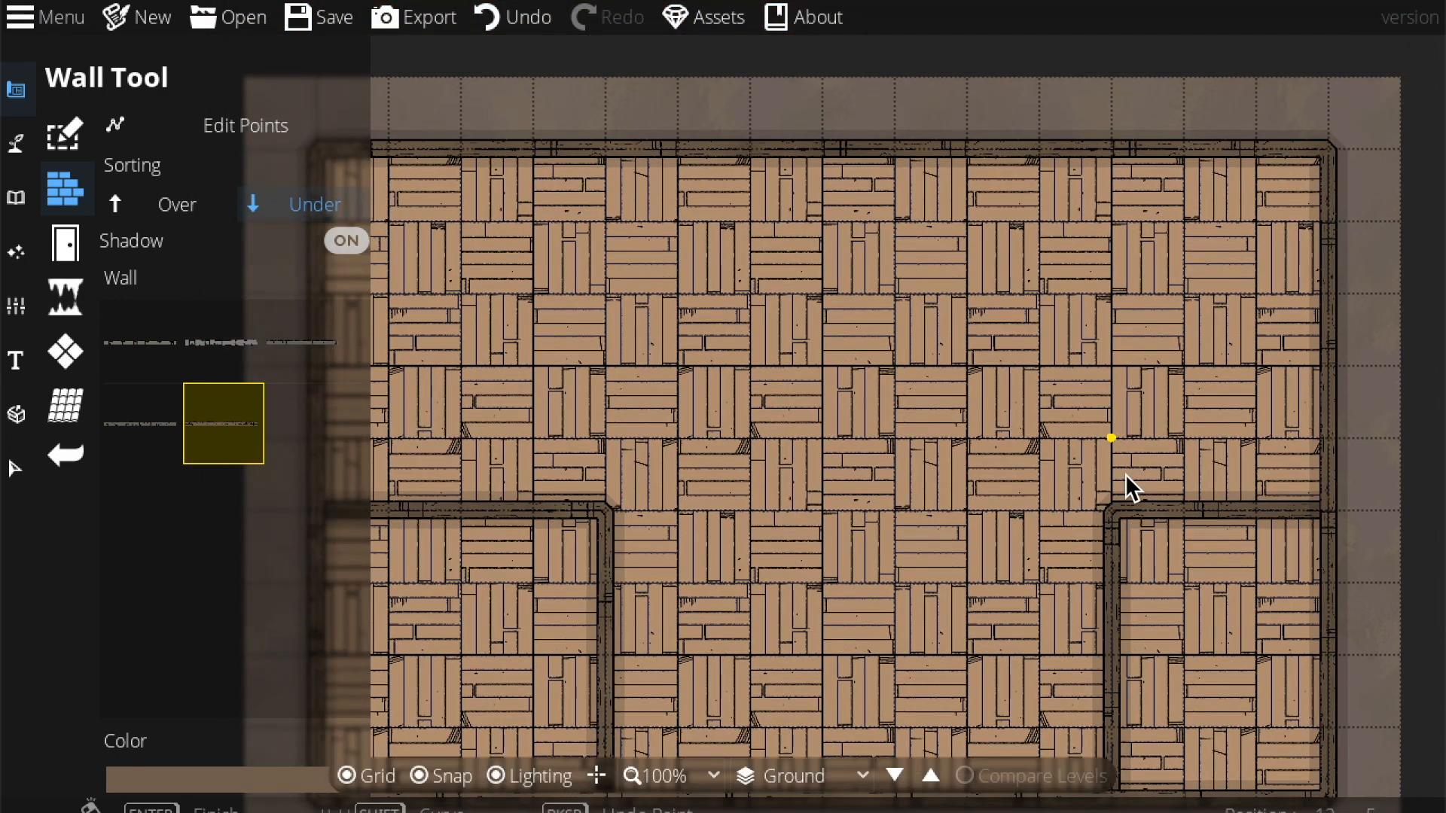
pyautogui.click(1114, 446)
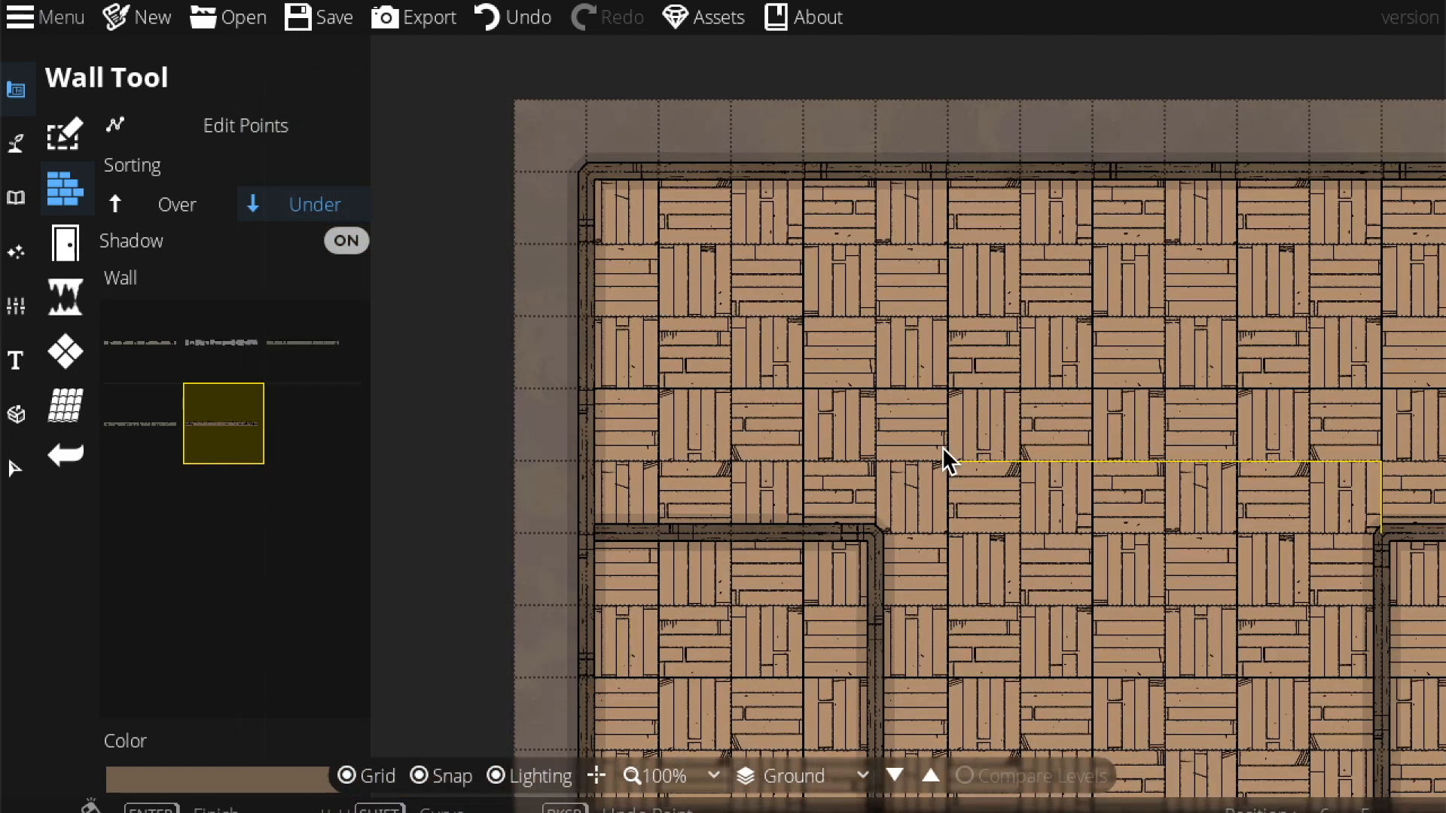
pyautogui.click(898, 456)
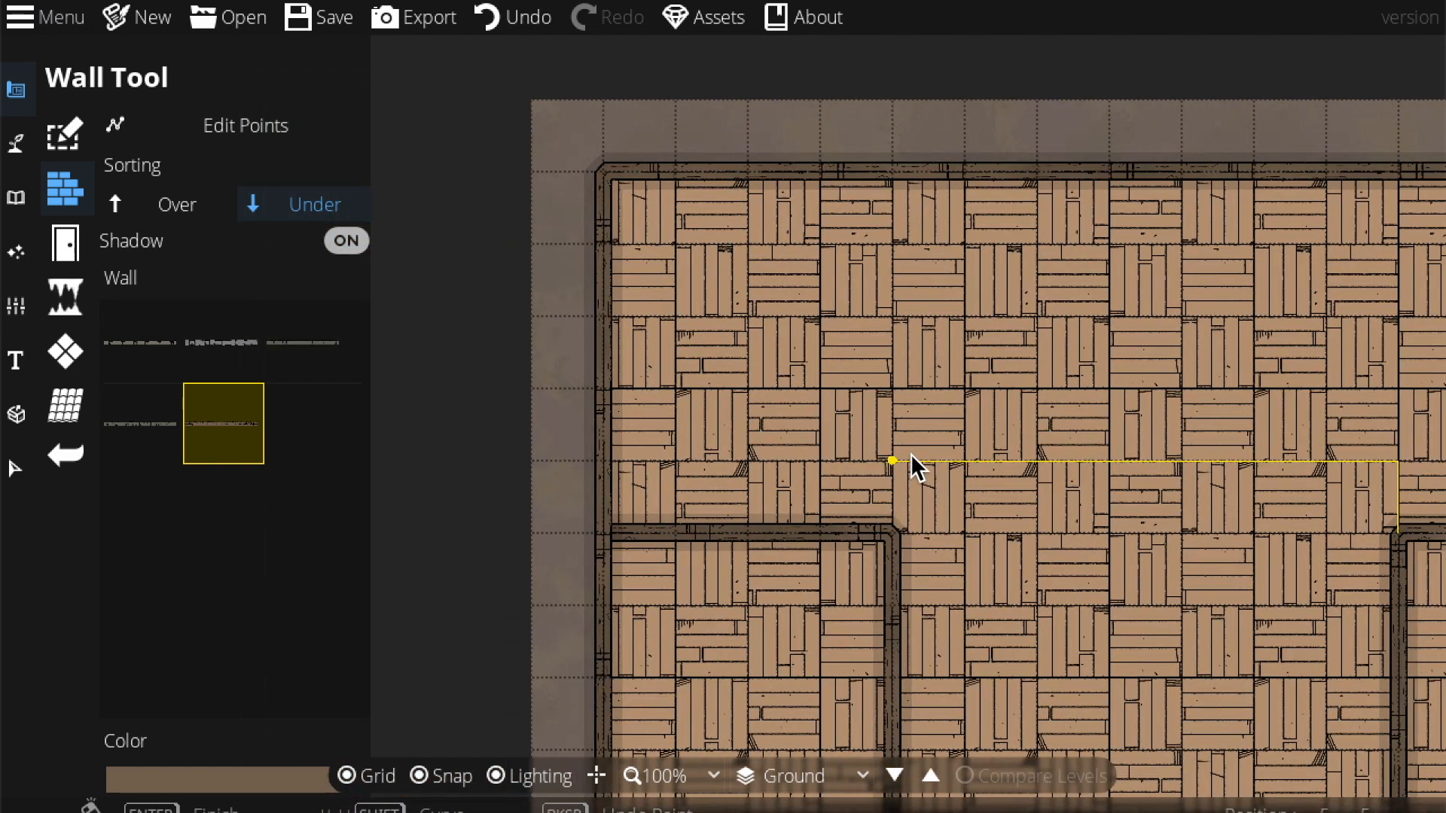
pyautogui.doubleClick(893, 531)
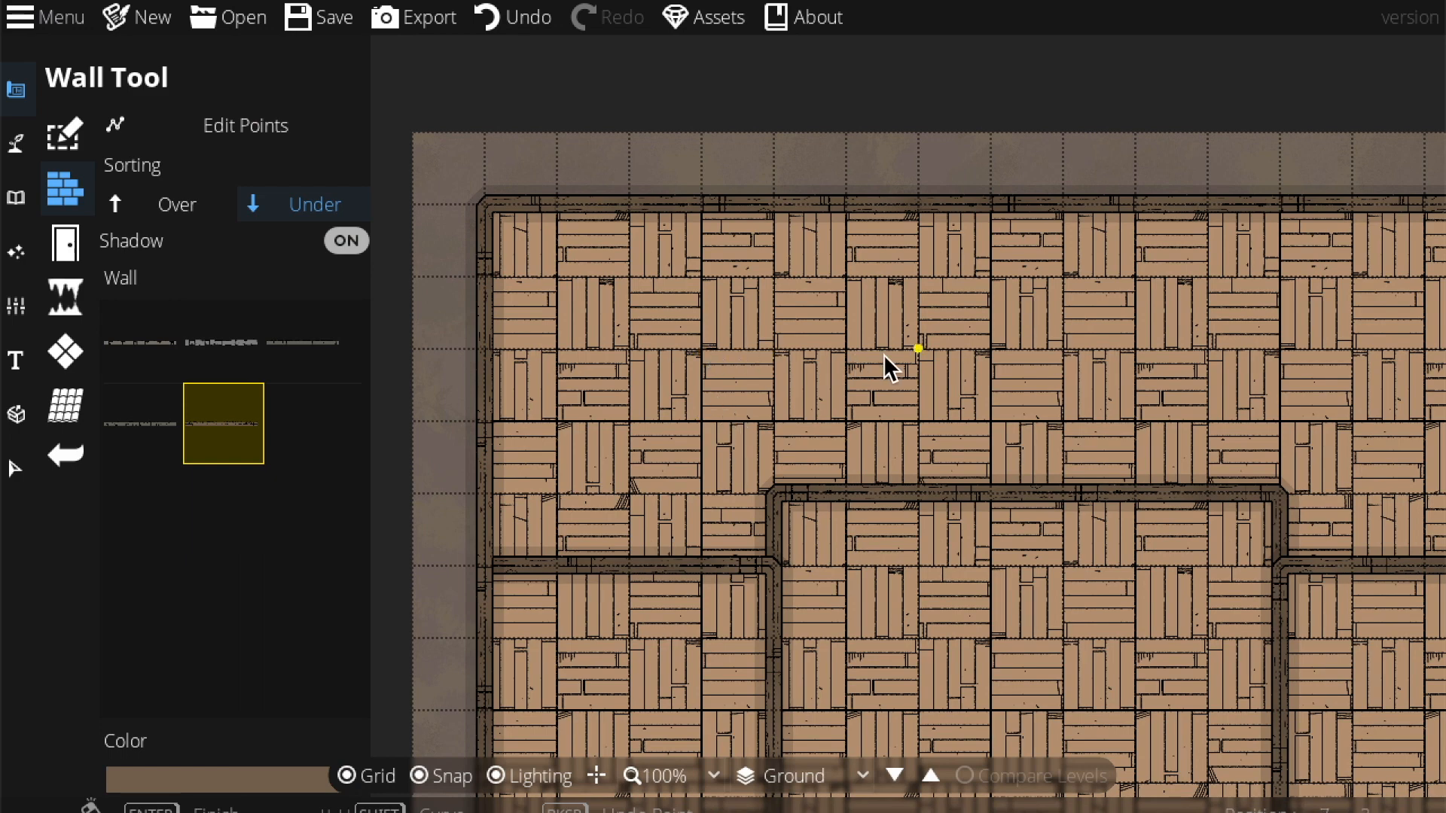
# Step: Draw a stepped corridor wall from the east wall westward across the upper area, raised one tile along its nine-tile middle section
pyautogui.moveTo(1289, 336); pyautogui.dragTo(919, 288)
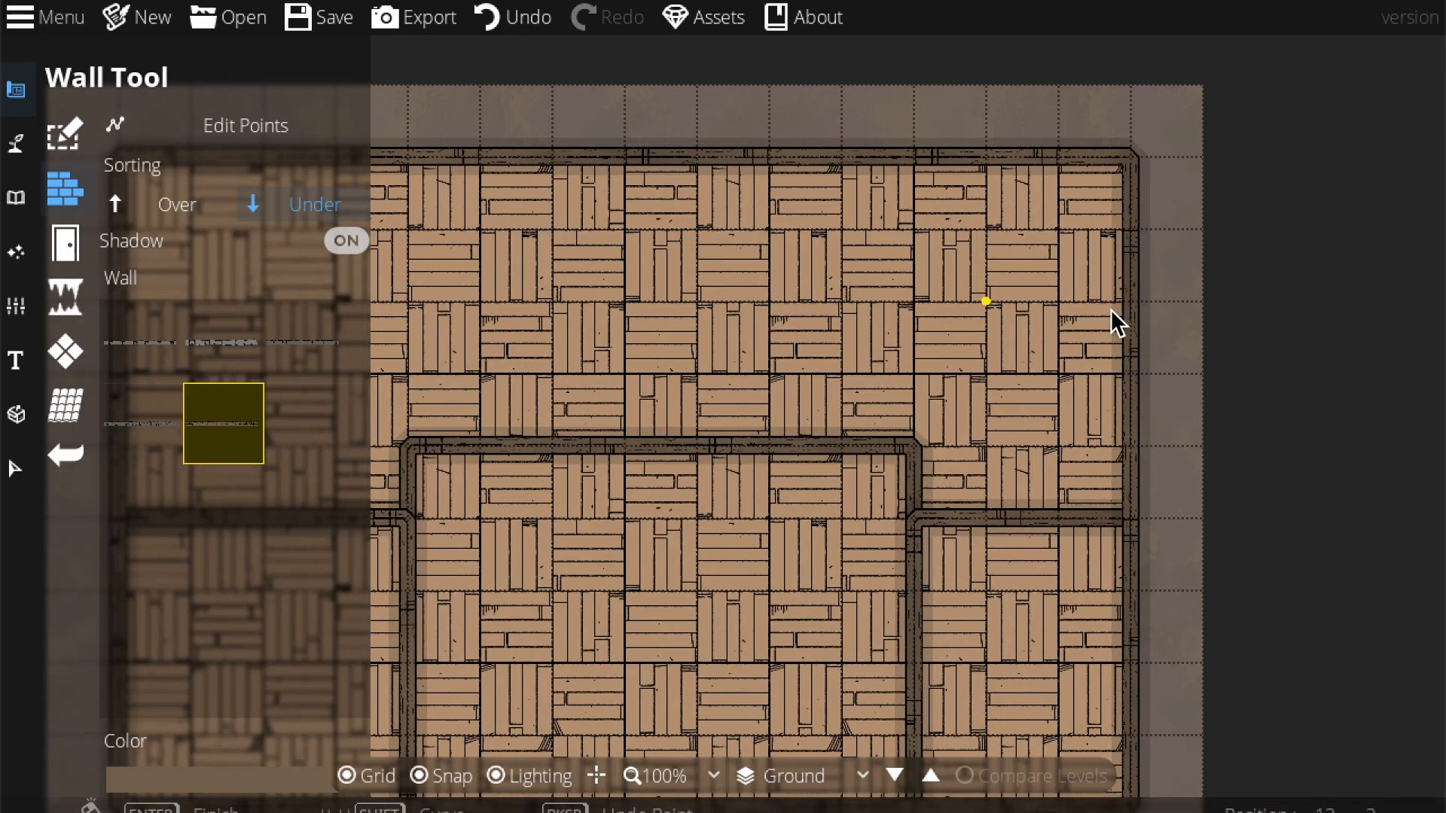
pyautogui.click(1128, 374)
pyautogui.click(986, 374)
pyautogui.click(989, 297)
pyautogui.moveTo(697, 280); pyautogui.dragTo(993, 279)
pyautogui.click(638, 297)
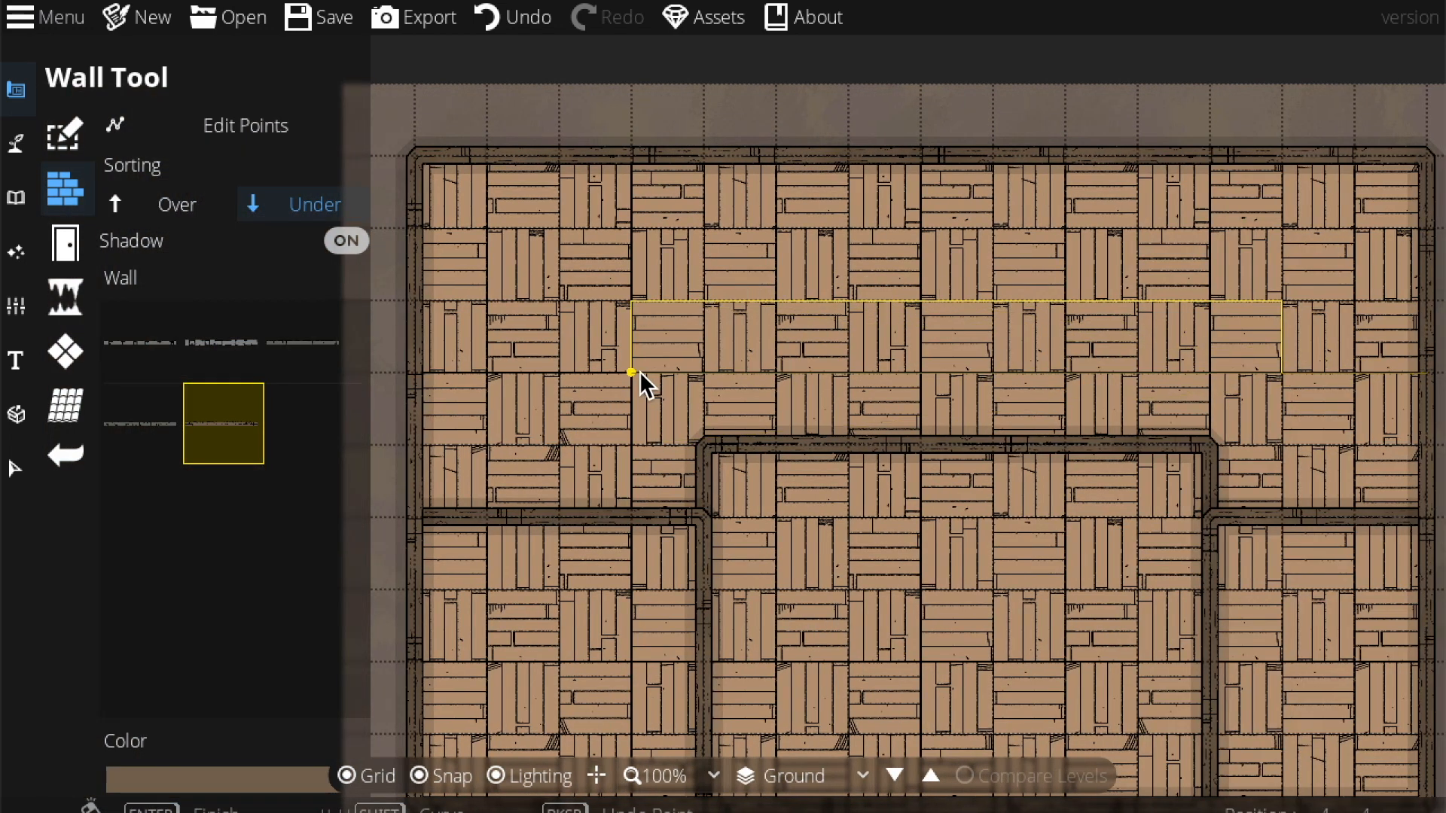
pyautogui.rightClick(584, 376)
# Step: Delete the stepped corridor wall across the upper part of the building
pyautogui.moveTo(670, 339); pyautogui.dragTo(561, 370)
pyautogui.moveTo(907, 319); pyautogui.dragTo(1015, 138)
pyautogui.moveTo(927, 440); pyautogui.dragTo(804, 309)
pyautogui.moveTo(778, 180); pyautogui.dragTo(809, 262)
pyautogui.moveTo(975, 268); pyautogui.dragTo(918, 471)
pyautogui.moveTo(812, 461); pyautogui.dragTo(684, 542)
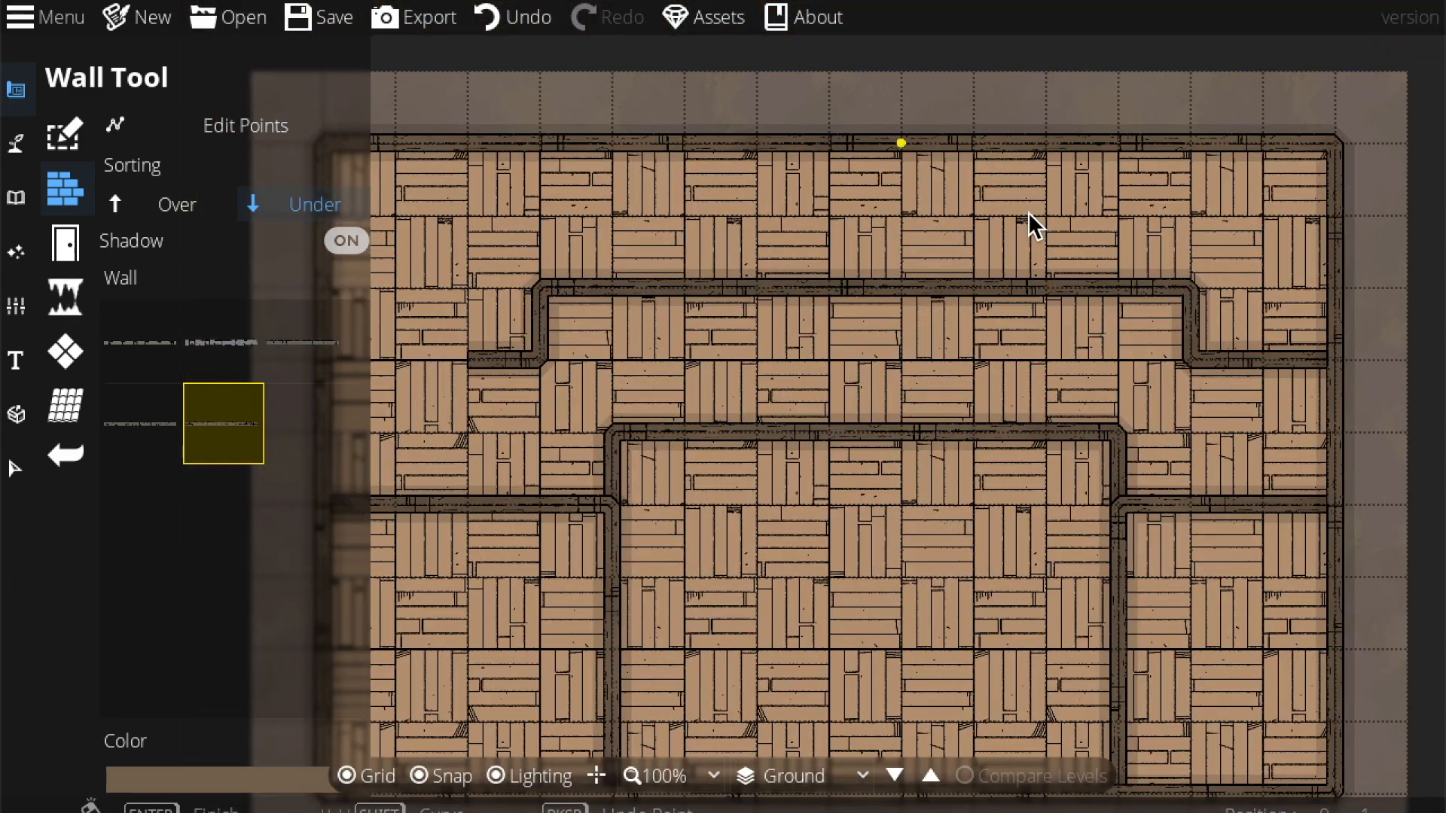
pyautogui.moveTo(997, 516); pyautogui.dragTo(1084, 417)
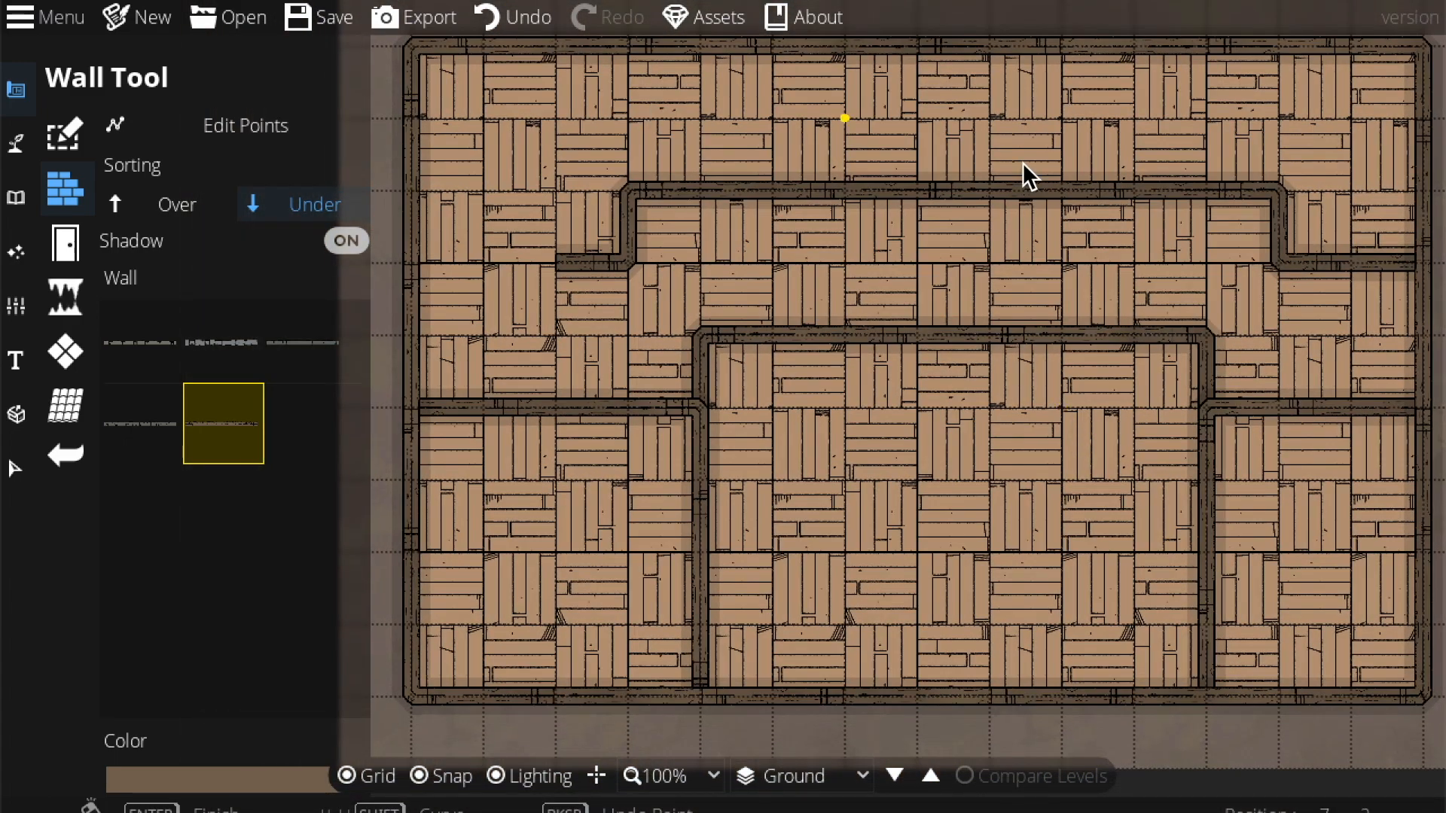
pyautogui.moveTo(927, 510); pyautogui.dragTo(1142, 545)
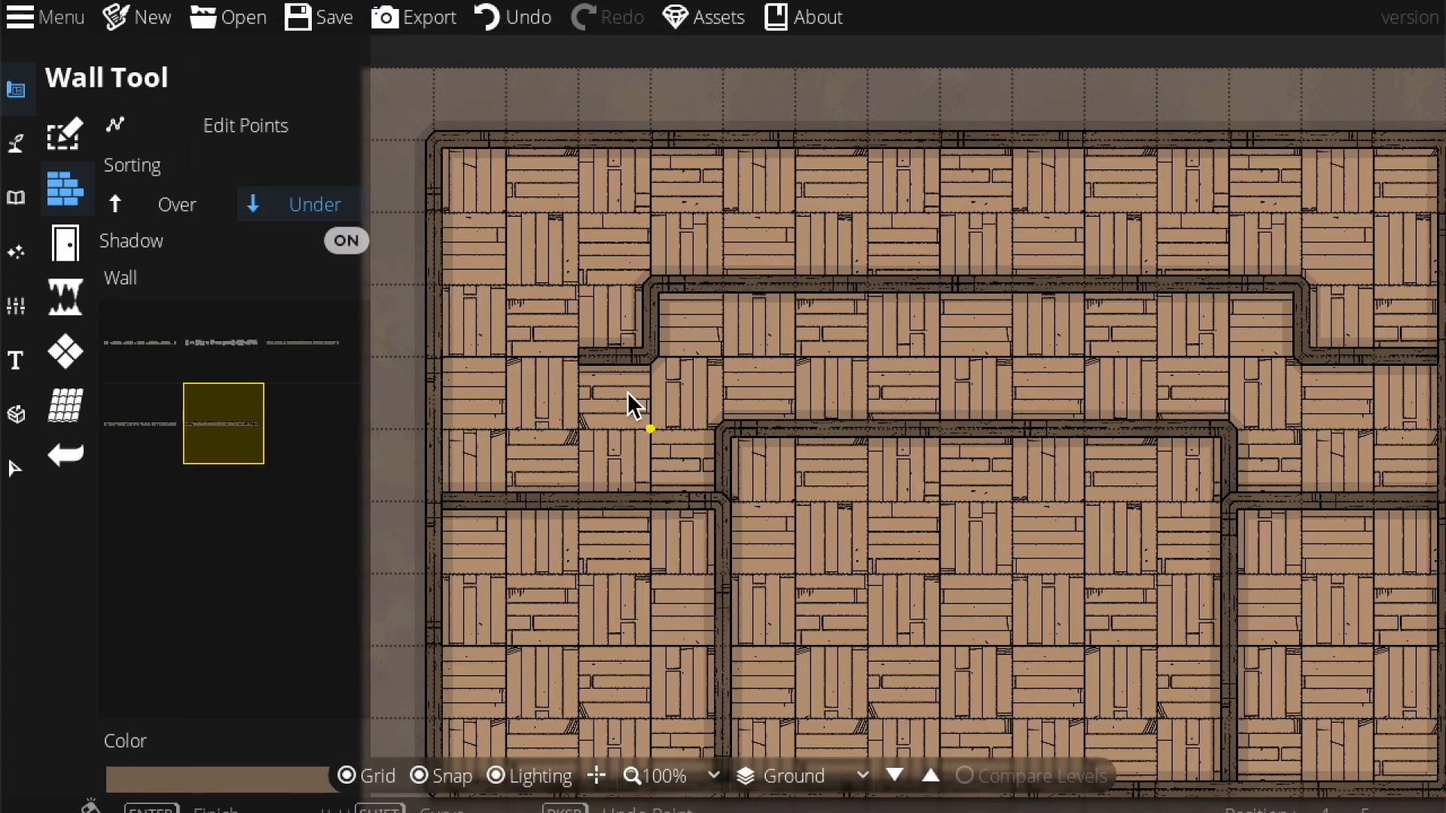
pyautogui.click(33, 470)
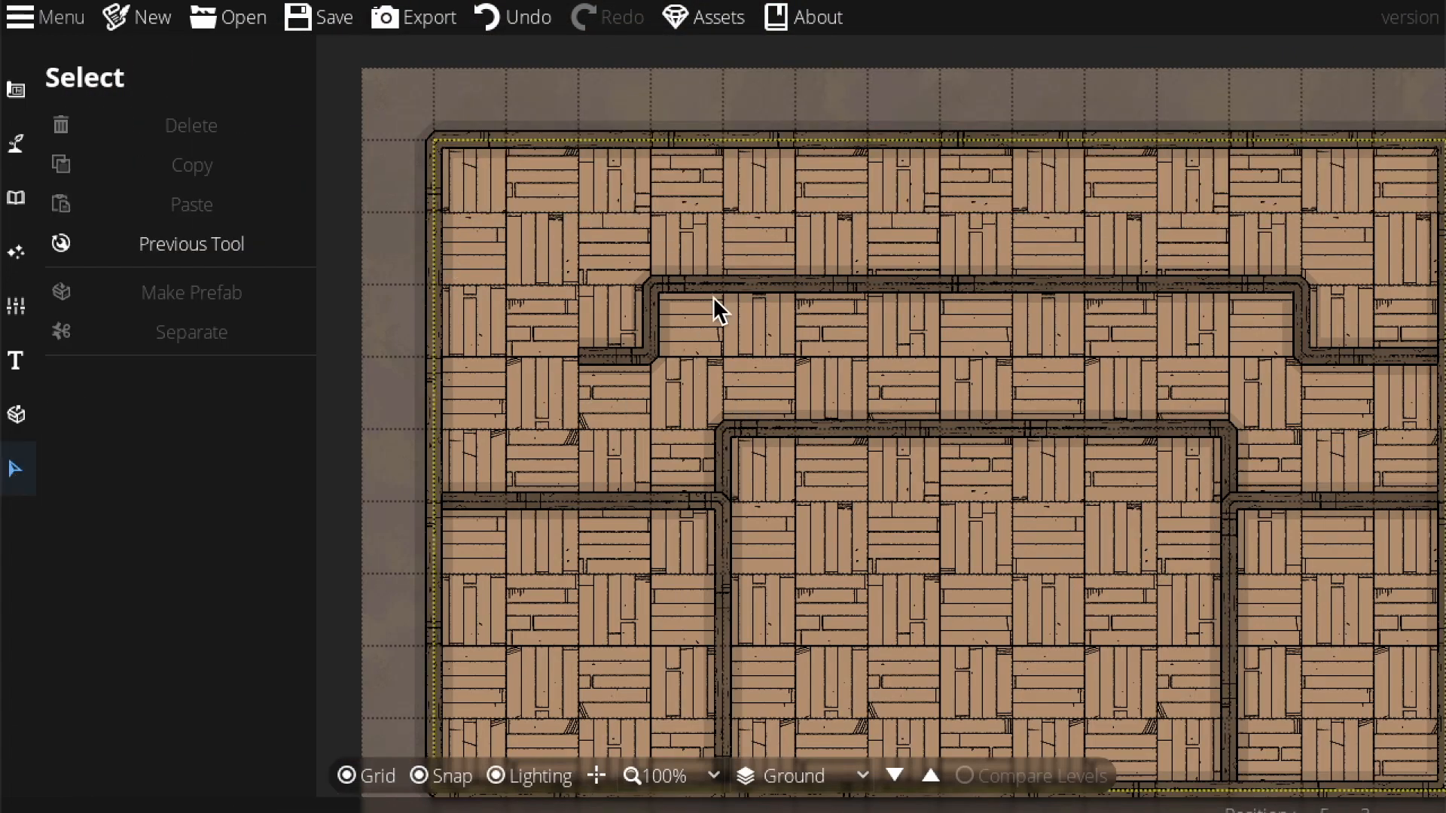
pyautogui.click(732, 278)
pyautogui.press('Delete')
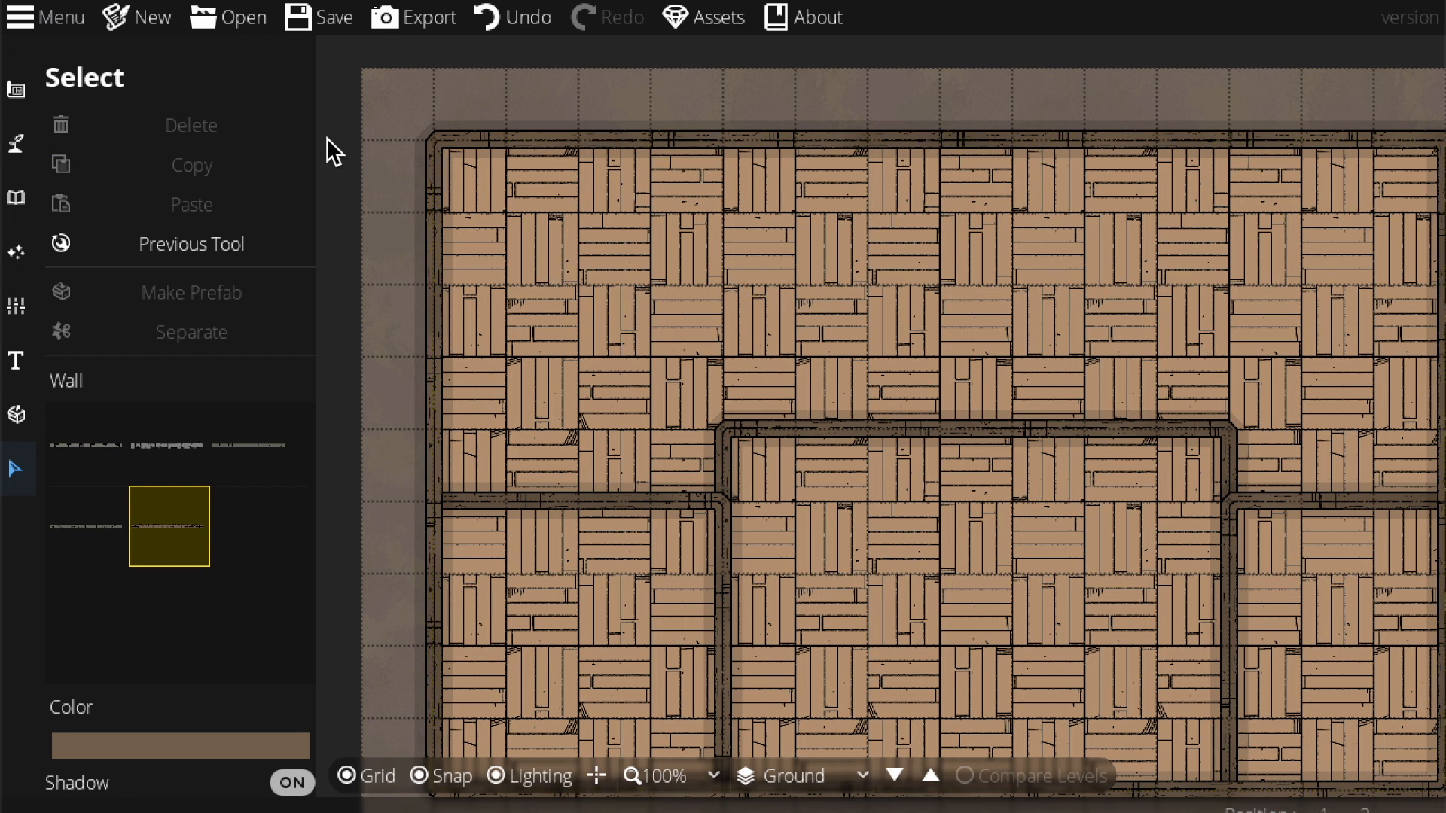
pyautogui.click(20, 148)
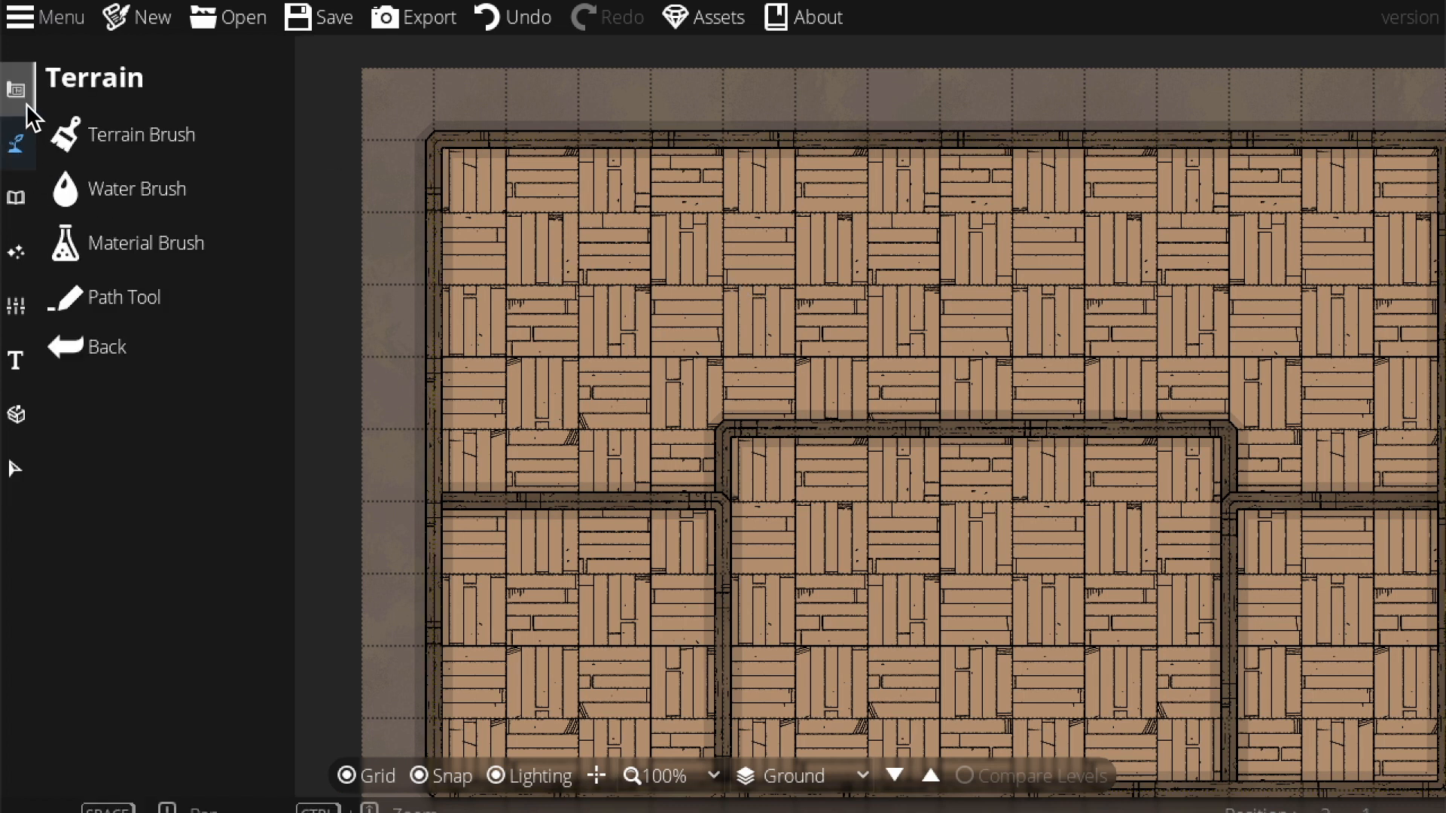
pyautogui.click(26, 103)
pyautogui.click(115, 200)
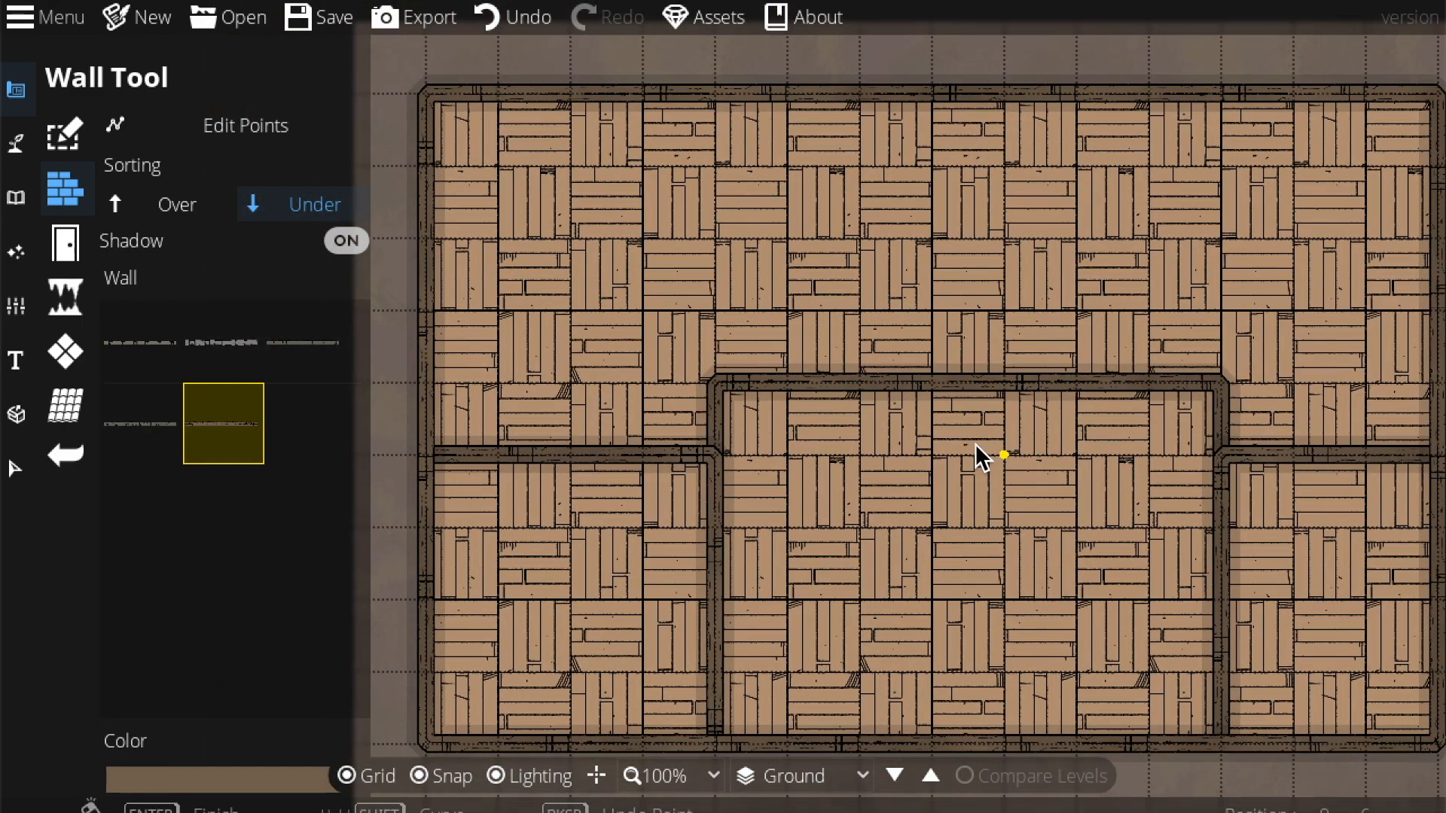
pyautogui.moveTo(975, 444); pyautogui.dragTo(1004, 381)
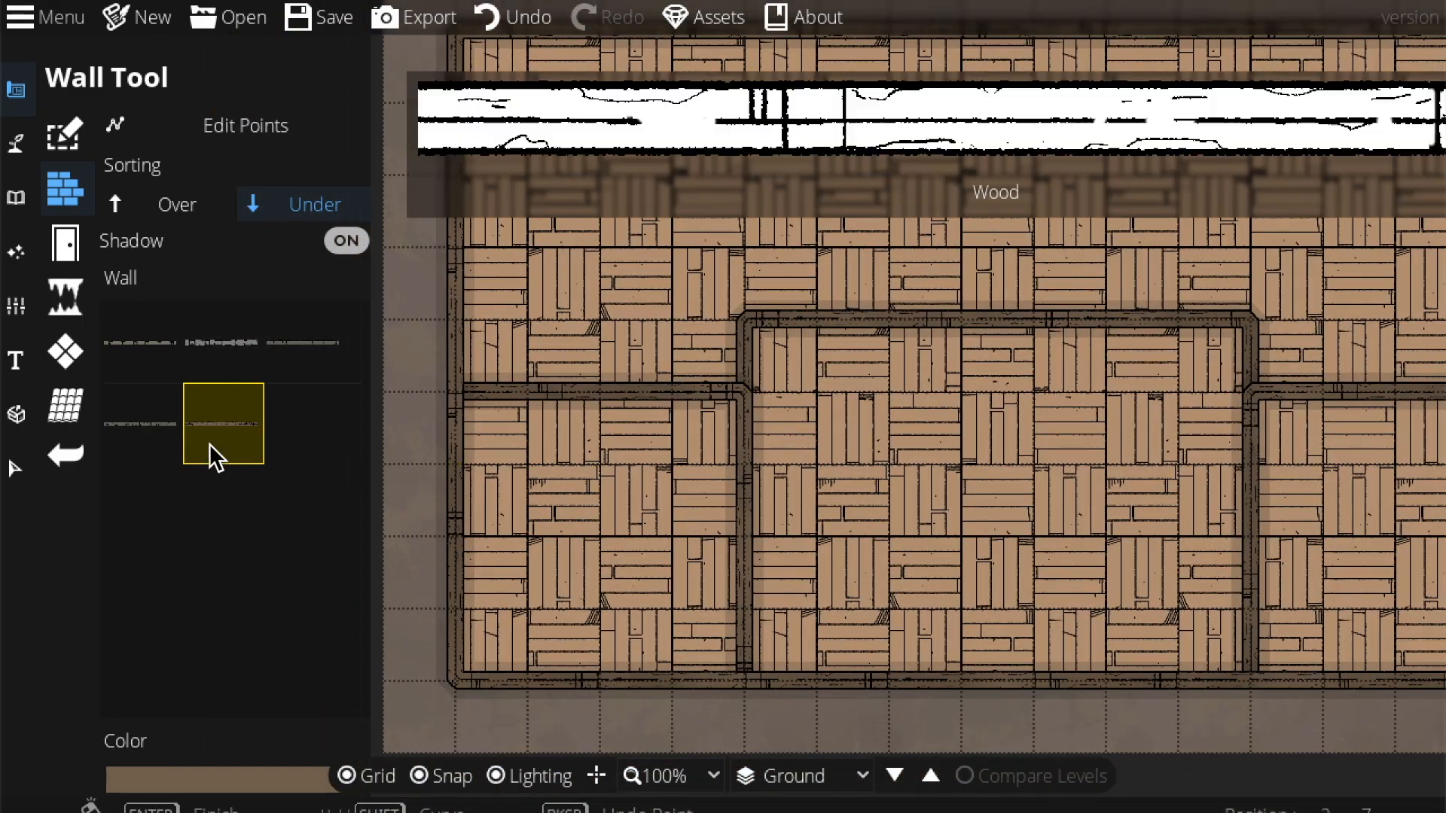
# Step: Delete the central room's wall, the southwest room's wall and the large wooden floor covering the upper and western parts of the building
pyautogui.click(27, 469)
pyautogui.moveTo(854, 725); pyautogui.dragTo(568, 223)
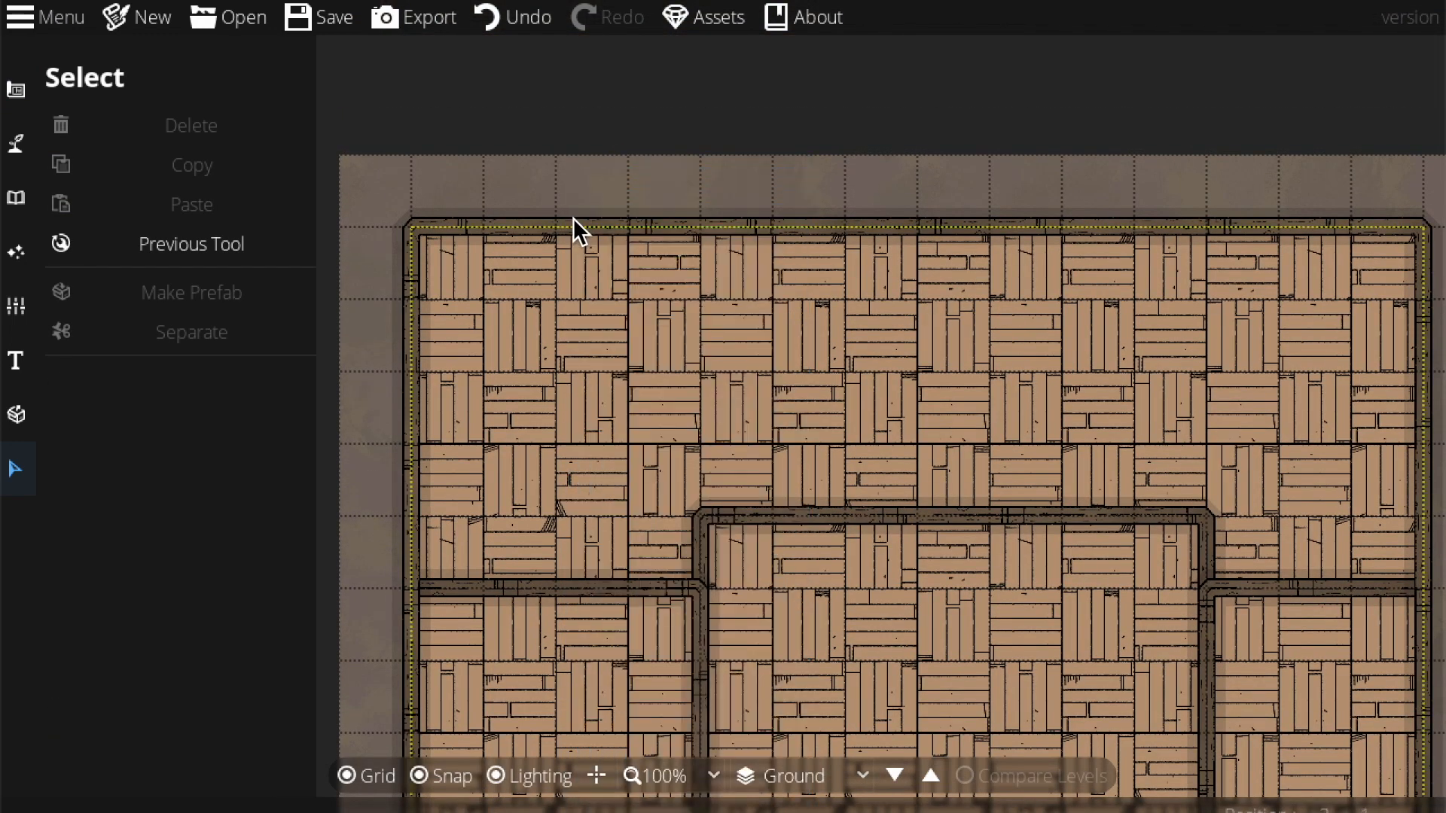
pyautogui.click(764, 521)
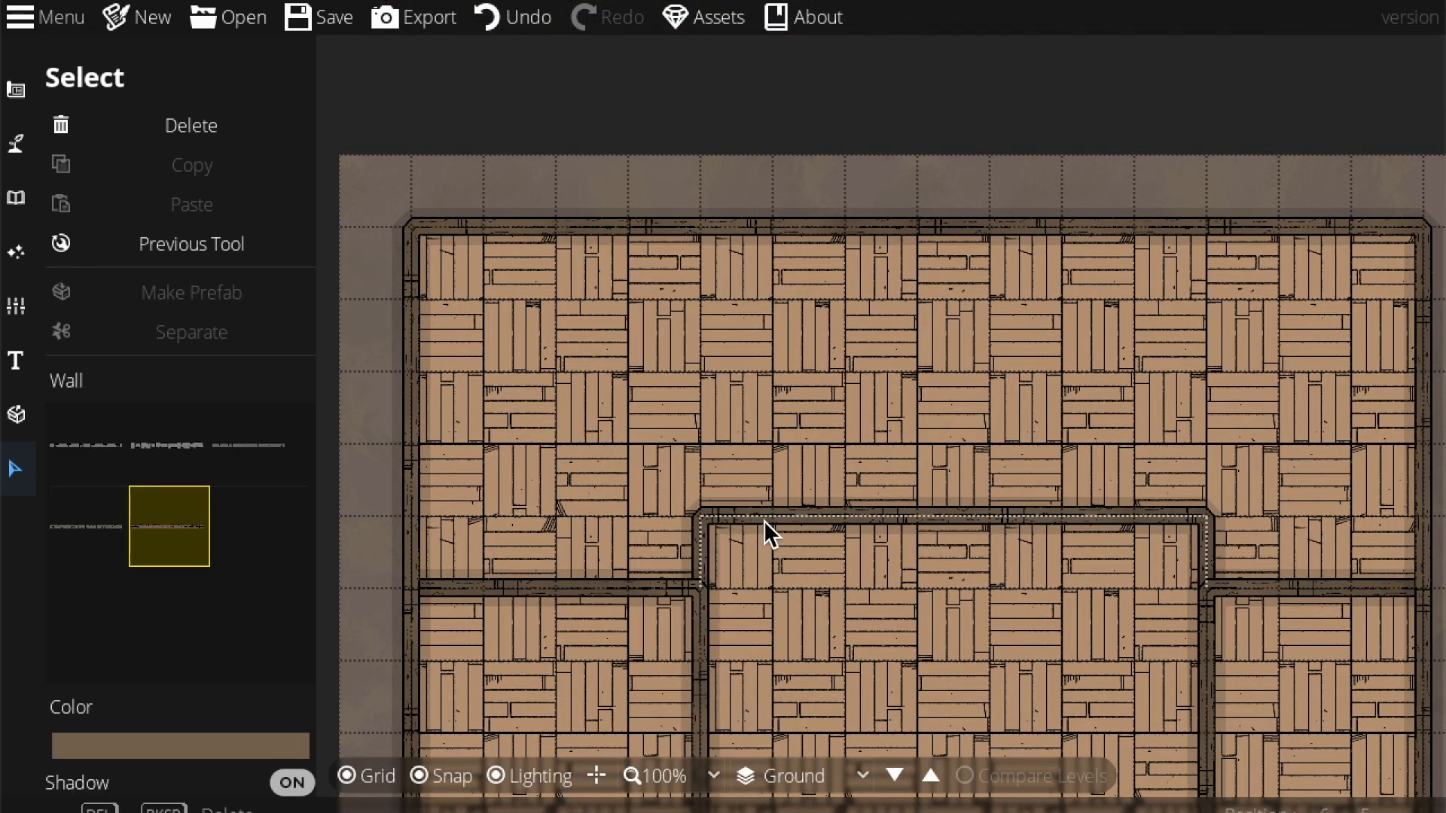
pyautogui.press('Delete')
pyautogui.click(626, 585)
pyautogui.press('Delete')
pyautogui.click(707, 274)
pyautogui.press('Delete')
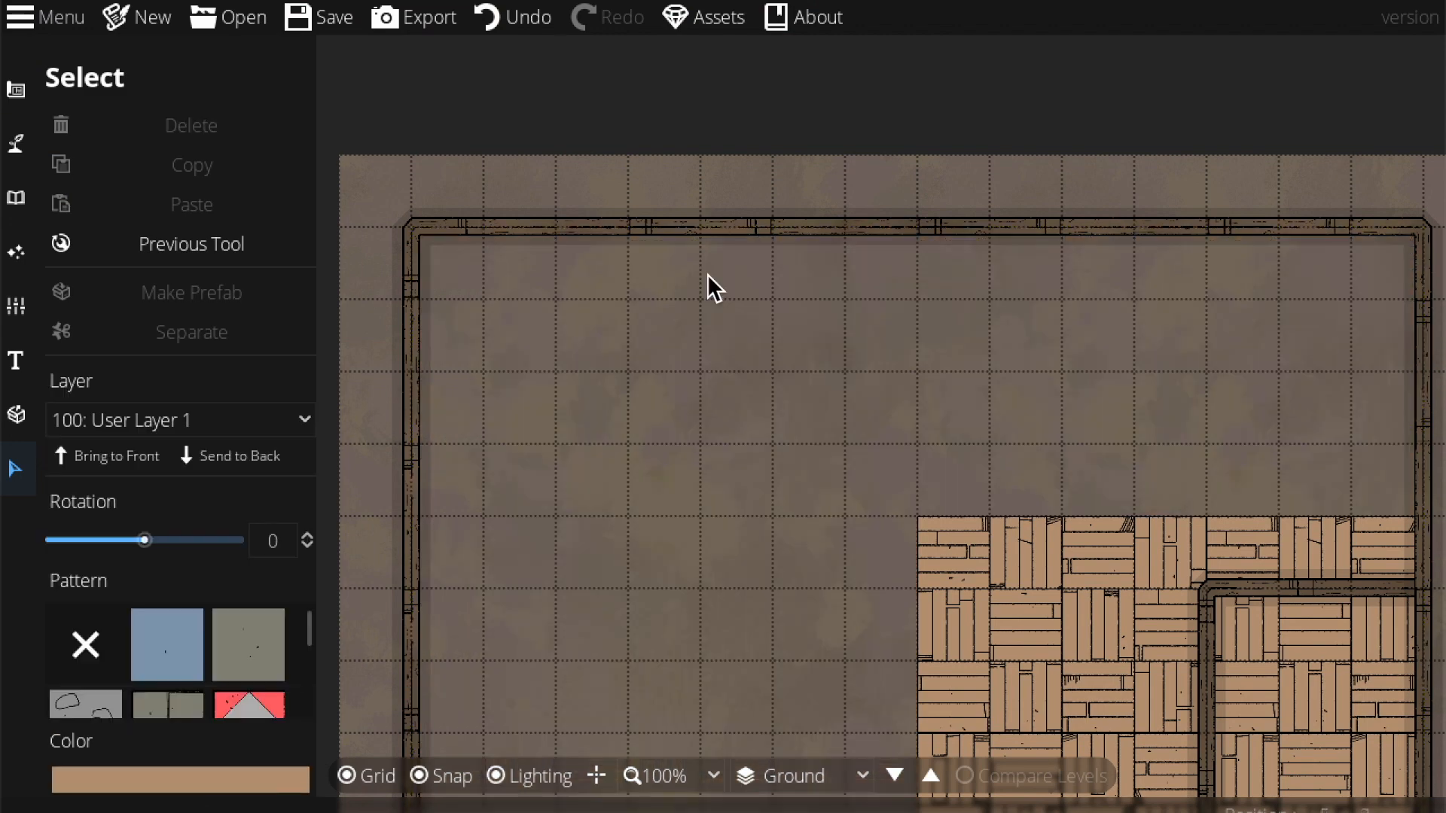
# Step: Clear the rest of the building by deleting the outer wall, the remaining wooden floor and the southeast room's wall
pyautogui.click(725, 220)
pyautogui.press('Delete')
pyautogui.click(1014, 525)
pyautogui.press('Delete')
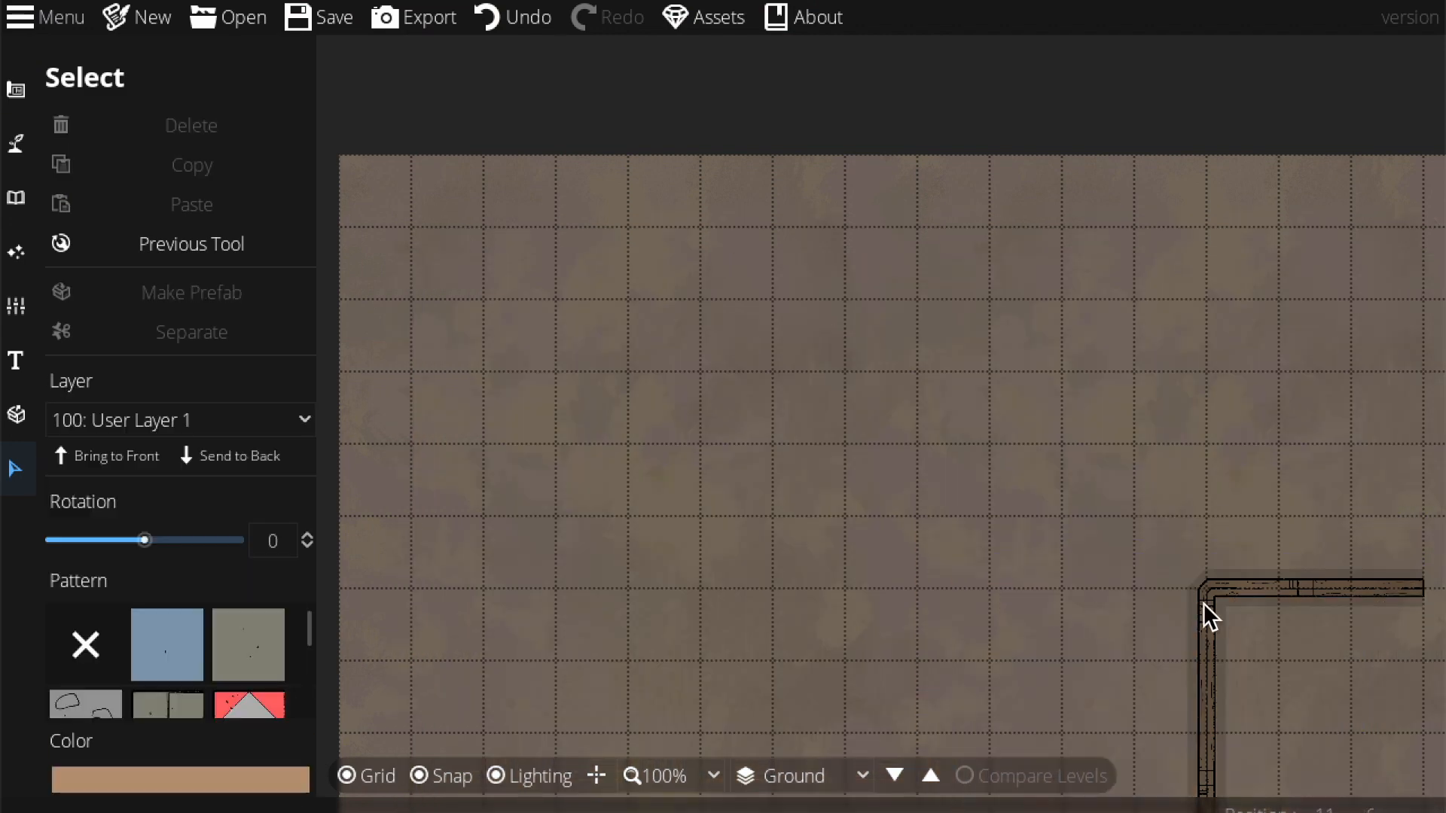
pyautogui.click(1203, 602)
pyautogui.press('Delete')
pyautogui.moveTo(1089, 513); pyautogui.dragTo(973, 396)
# Step: Replace the Terrain Dirt slot of the Terrain Brush with Terrain Grass and cover the whole map with grass
pyautogui.click(34, 198)
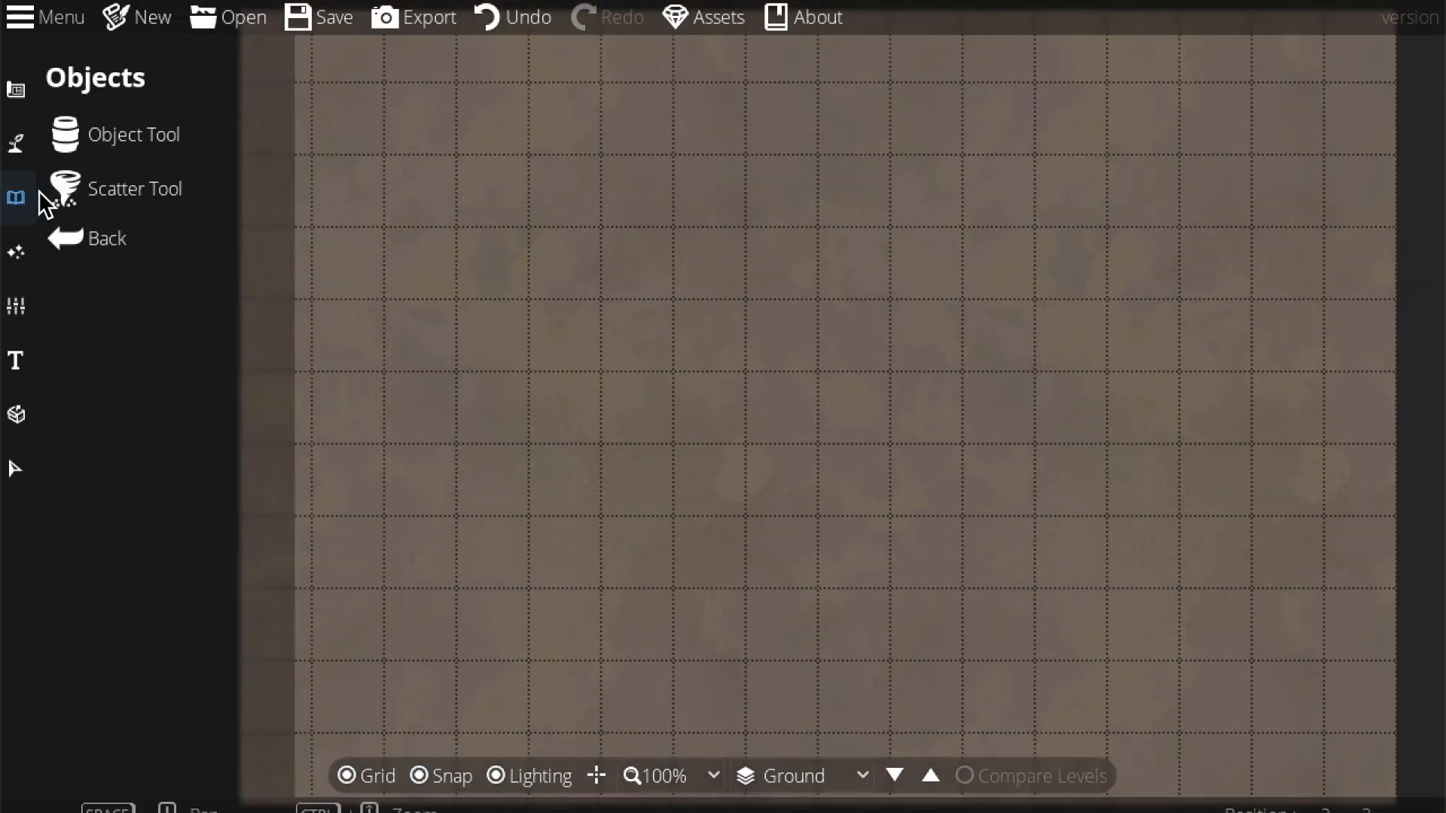
pyautogui.click(17, 144)
pyautogui.click(124, 134)
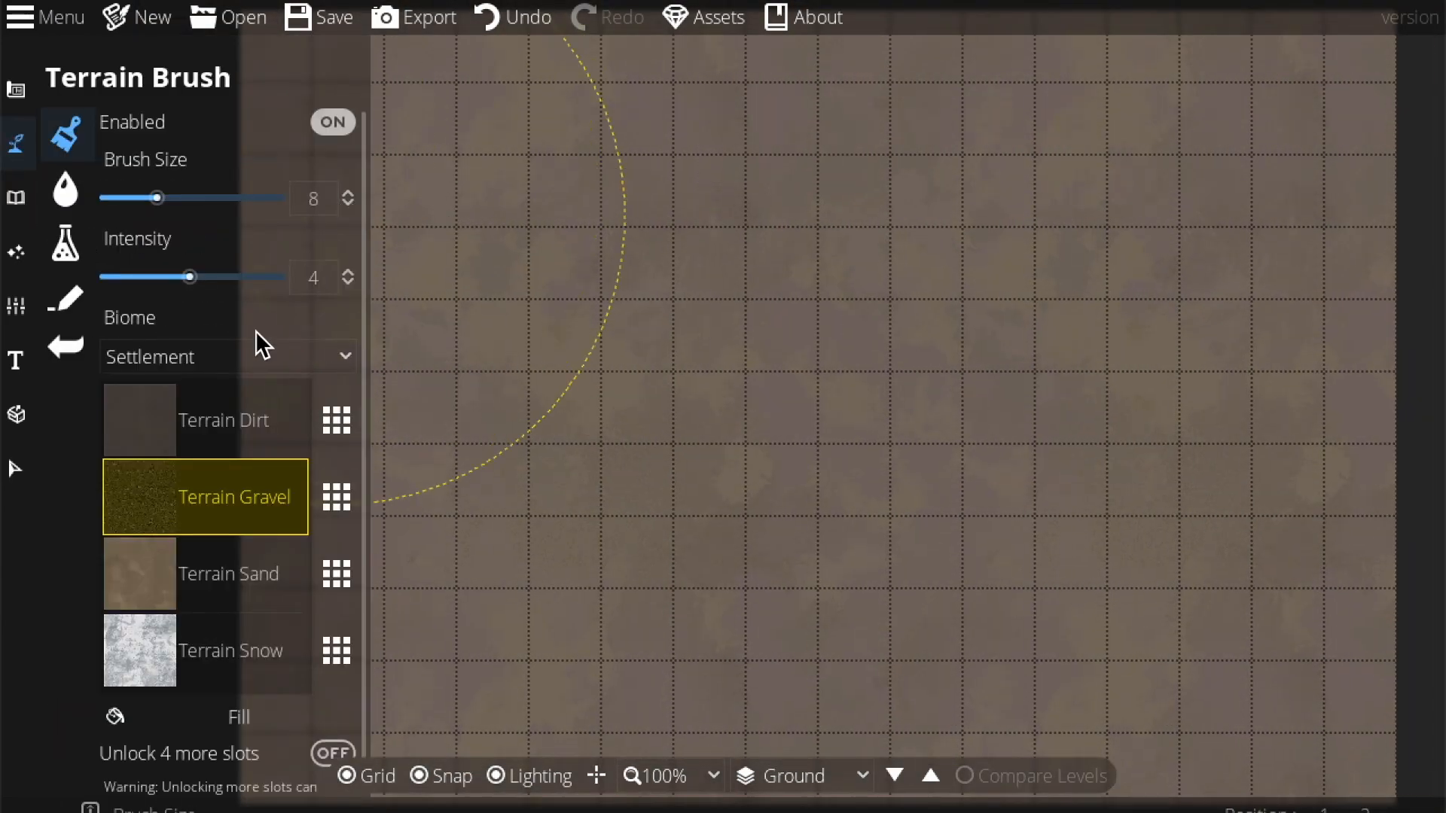
pyautogui.click(291, 398)
pyautogui.click(502, 271)
pyautogui.moveTo(652, 284)
pyautogui.mouseDown()
pyautogui.moveTo(810, 404)
pyautogui.moveTo(774, 329)
pyautogui.mouseUp()
# Step: Paint a Terrain Sand patch about four tiles wide at the map's lower edge with brush size 2 and intensity 8
pyautogui.scroll(-3, 753, 318)
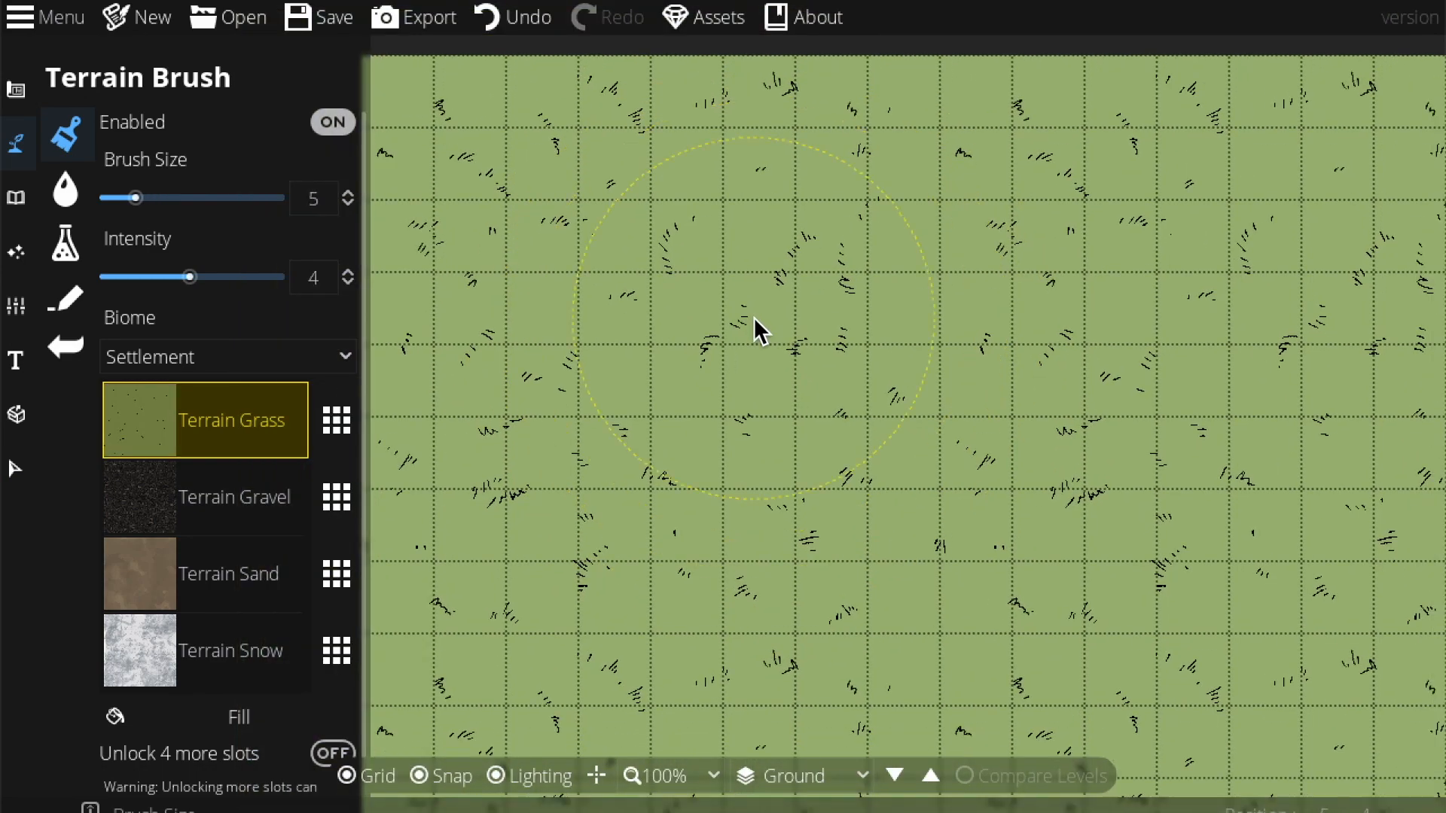
pyautogui.click(269, 544)
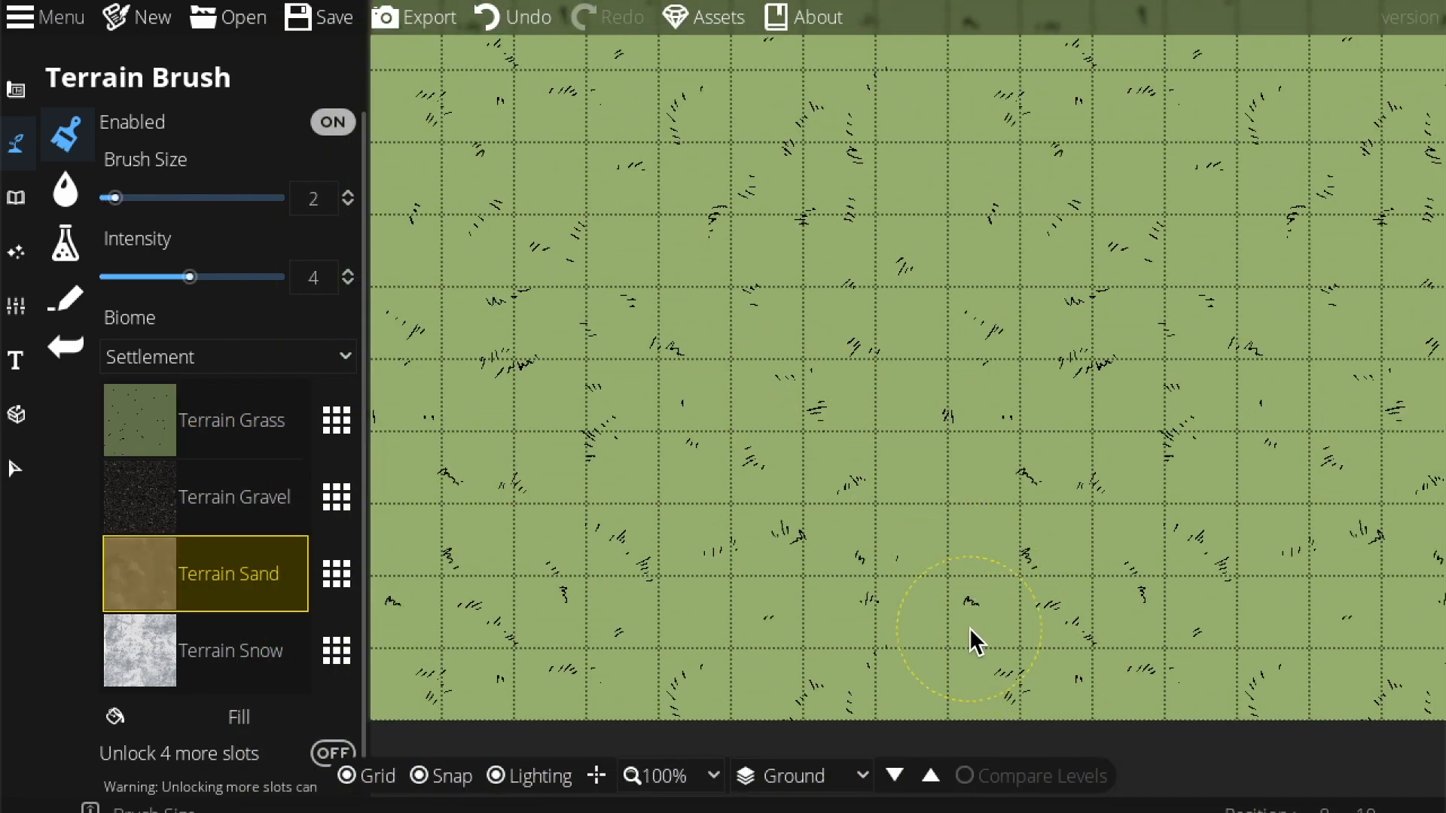
pyautogui.moveTo(213, 276); pyautogui.dragTo(365, 307)
pyautogui.moveTo(824, 607)
pyautogui.mouseDown()
pyautogui.moveTo(911, 623)
pyautogui.moveTo(876, 627)
pyautogui.moveTo(819, 672)
pyautogui.moveTo(805, 542)
pyautogui.moveTo(878, 639)
pyautogui.moveTo(892, 709)
pyautogui.moveTo(851, 676)
pyautogui.mouseUp()
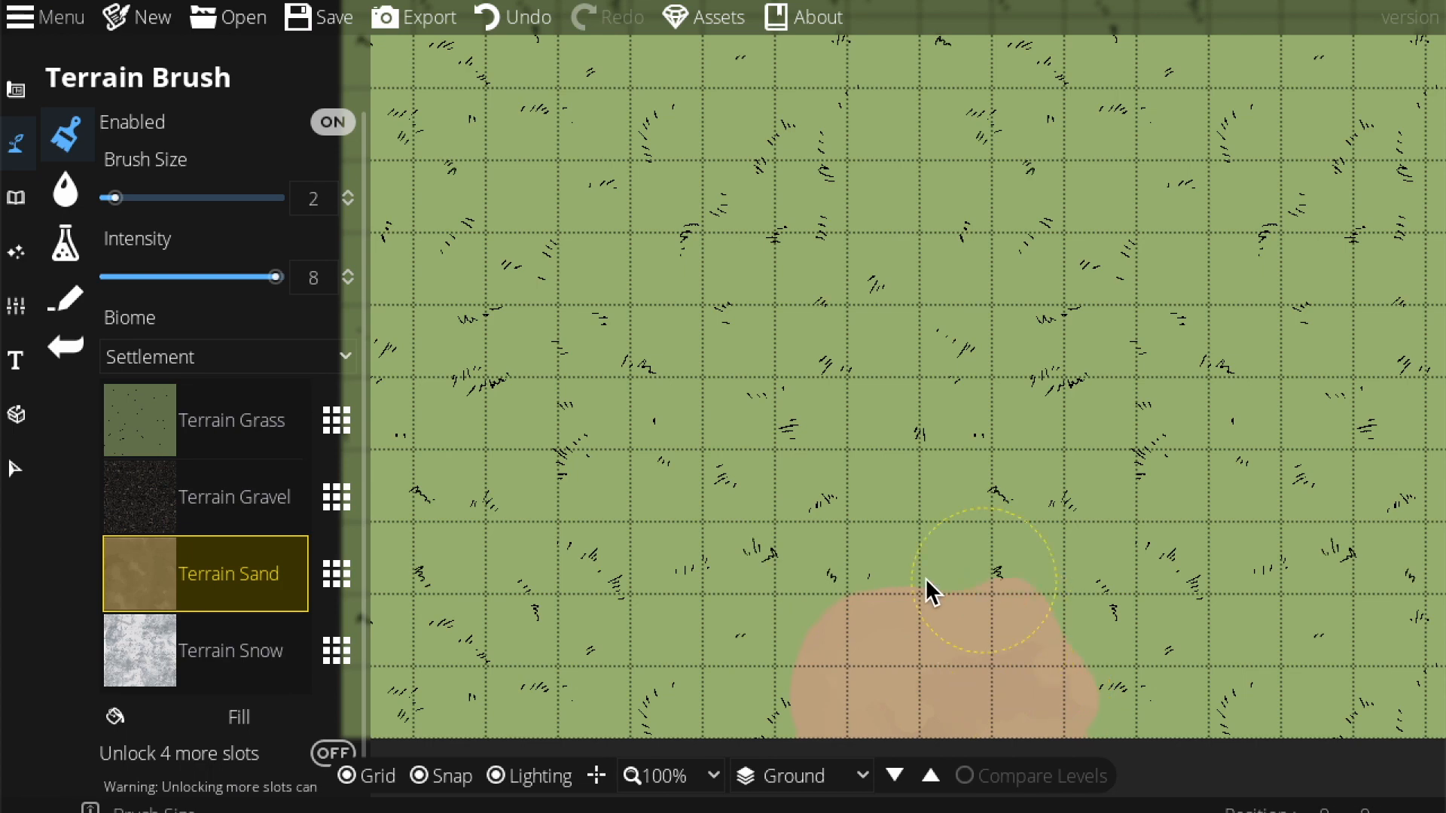
# Step: Draw a closed rectangular wall 9 tiles wide and 4 tiles high on the grass above the sand patch
pyautogui.click(16, 90)
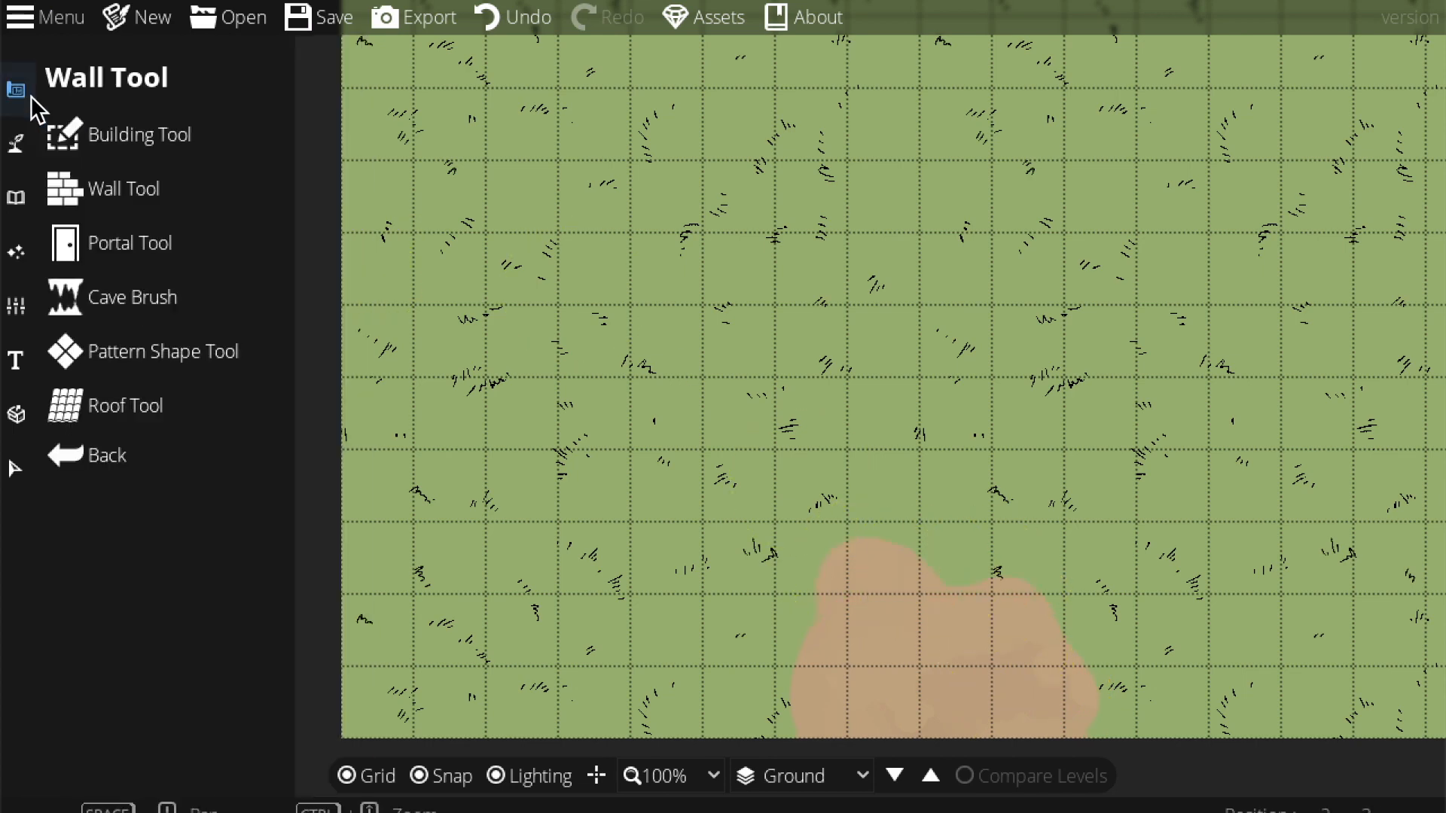
pyautogui.click(125, 188)
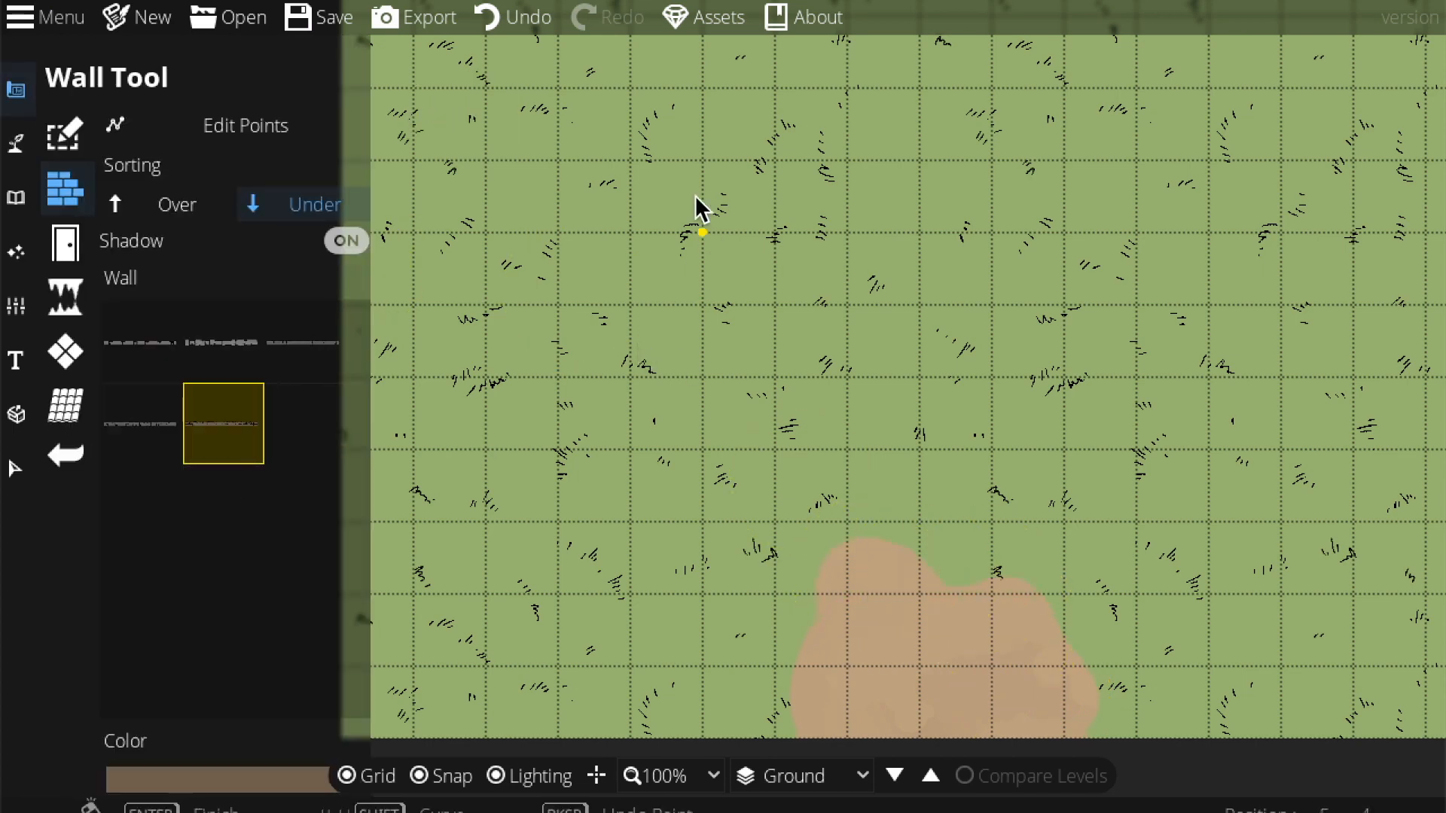
pyautogui.moveTo(595, 177); pyautogui.dragTo(544, 234)
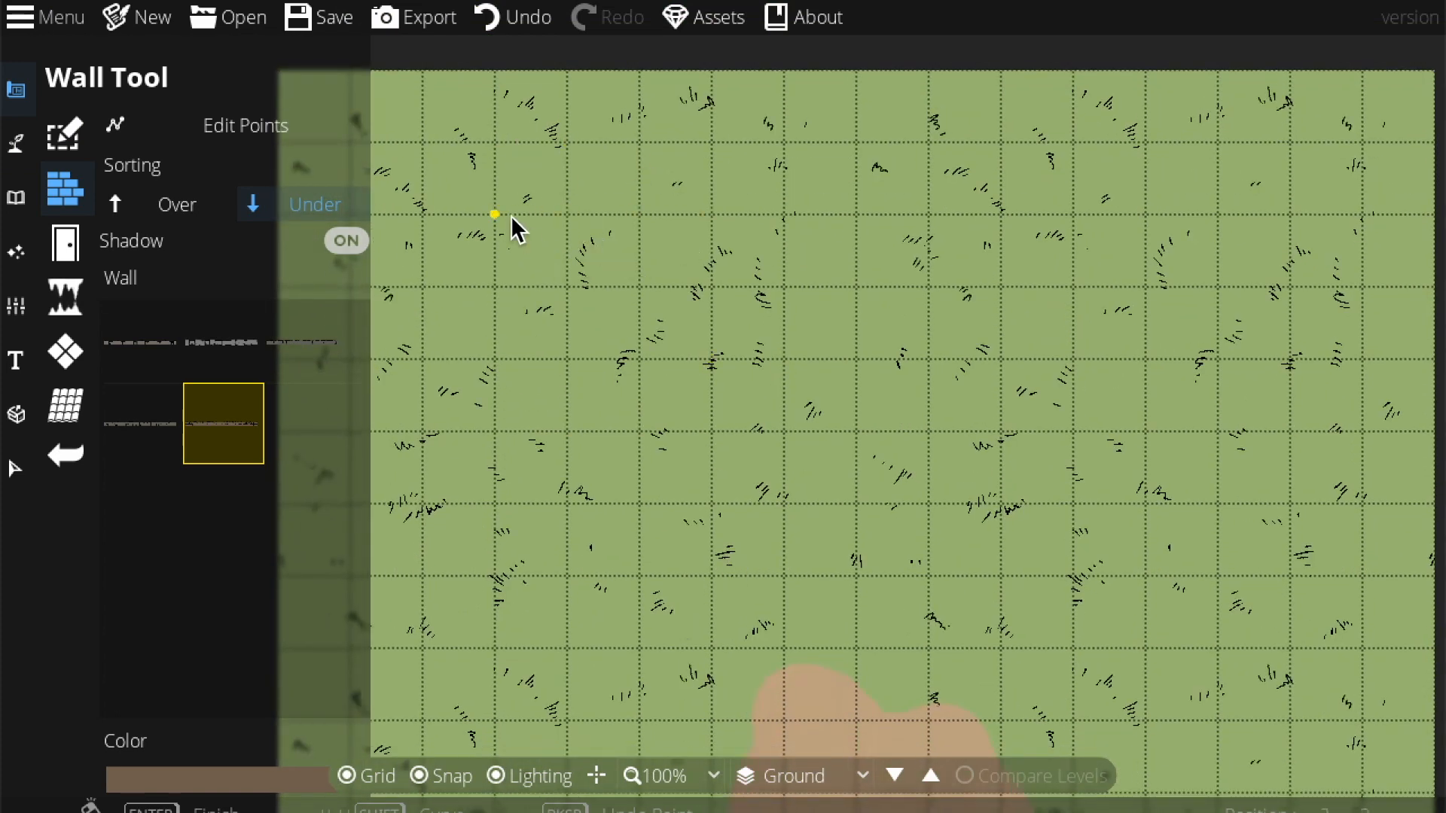
pyautogui.click(567, 217)
pyautogui.moveTo(581, 574); pyautogui.dragTo(507, 375)
pyautogui.click(520, 287)
pyautogui.moveTo(1324, 302); pyautogui.dragTo(922, 316)
pyautogui.click(733, 319)
pyautogui.moveTo(708, 215); pyautogui.dragTo(909, 422)
pyautogui.click(909, 270)
pyautogui.moveTo(909, 269); pyautogui.dragTo(1205, 269)
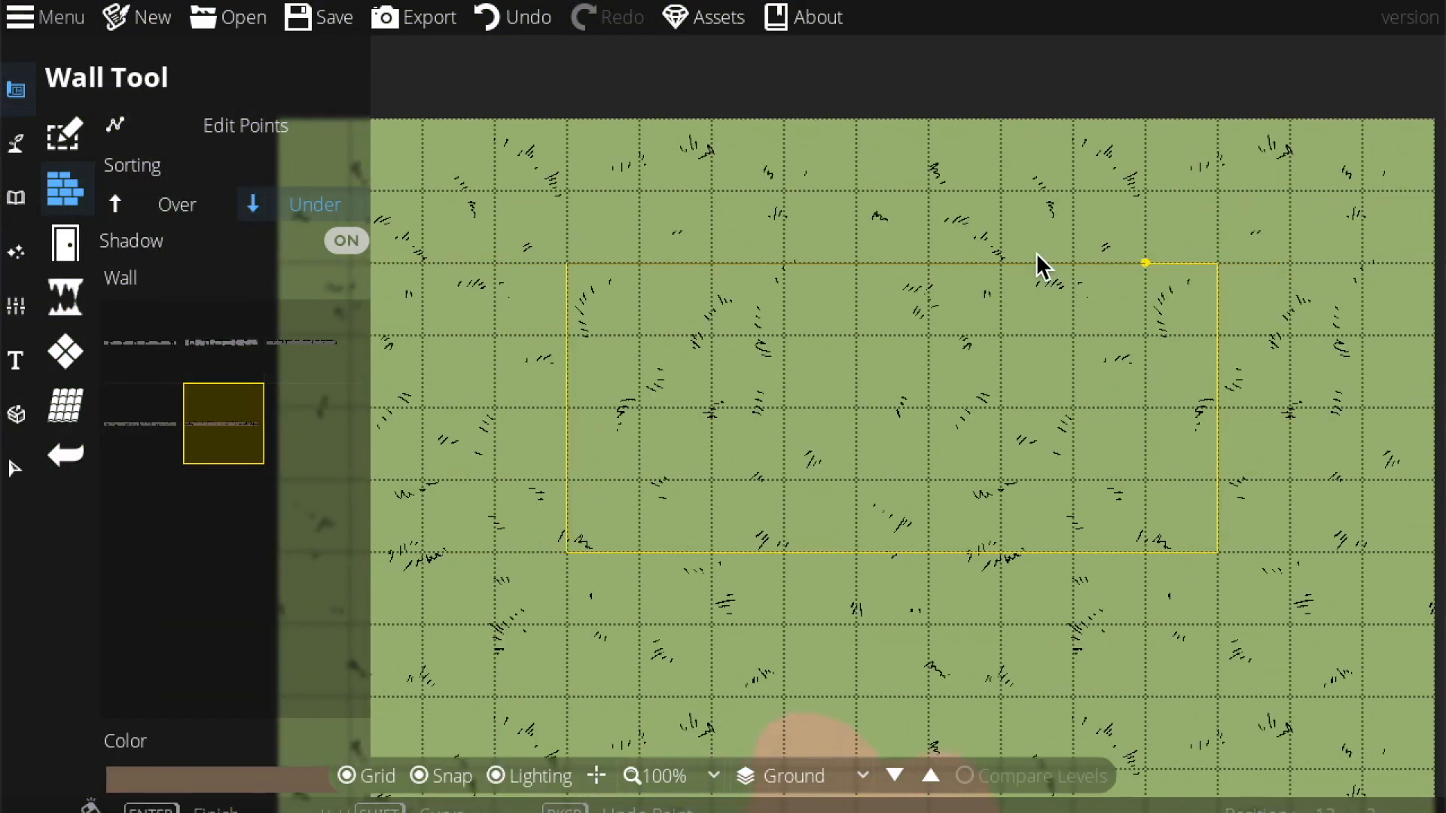
pyautogui.click(563, 255)
# Step: Draw a U-shaped corridor wall 3 tiles wide and 5 tiles long from the rectangle's south wall to the map's lower edge
pyautogui.moveTo(794, 649); pyautogui.dragTo(719, 340)
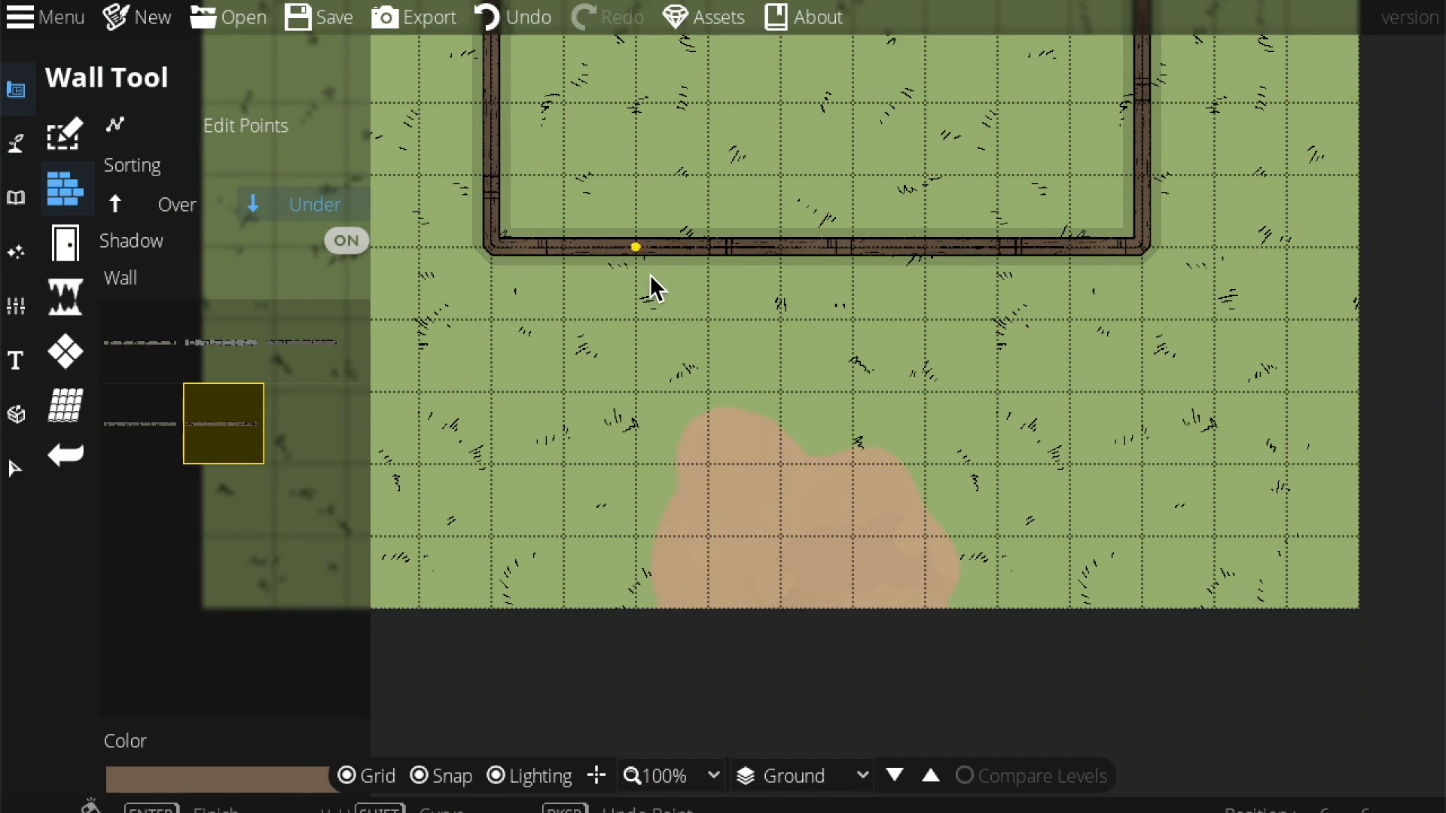
pyautogui.click(680, 251)
pyautogui.click(916, 589)
pyautogui.doubleClick(903, 268)
pyautogui.moveTo(904, 268); pyautogui.dragTo(798, 498)
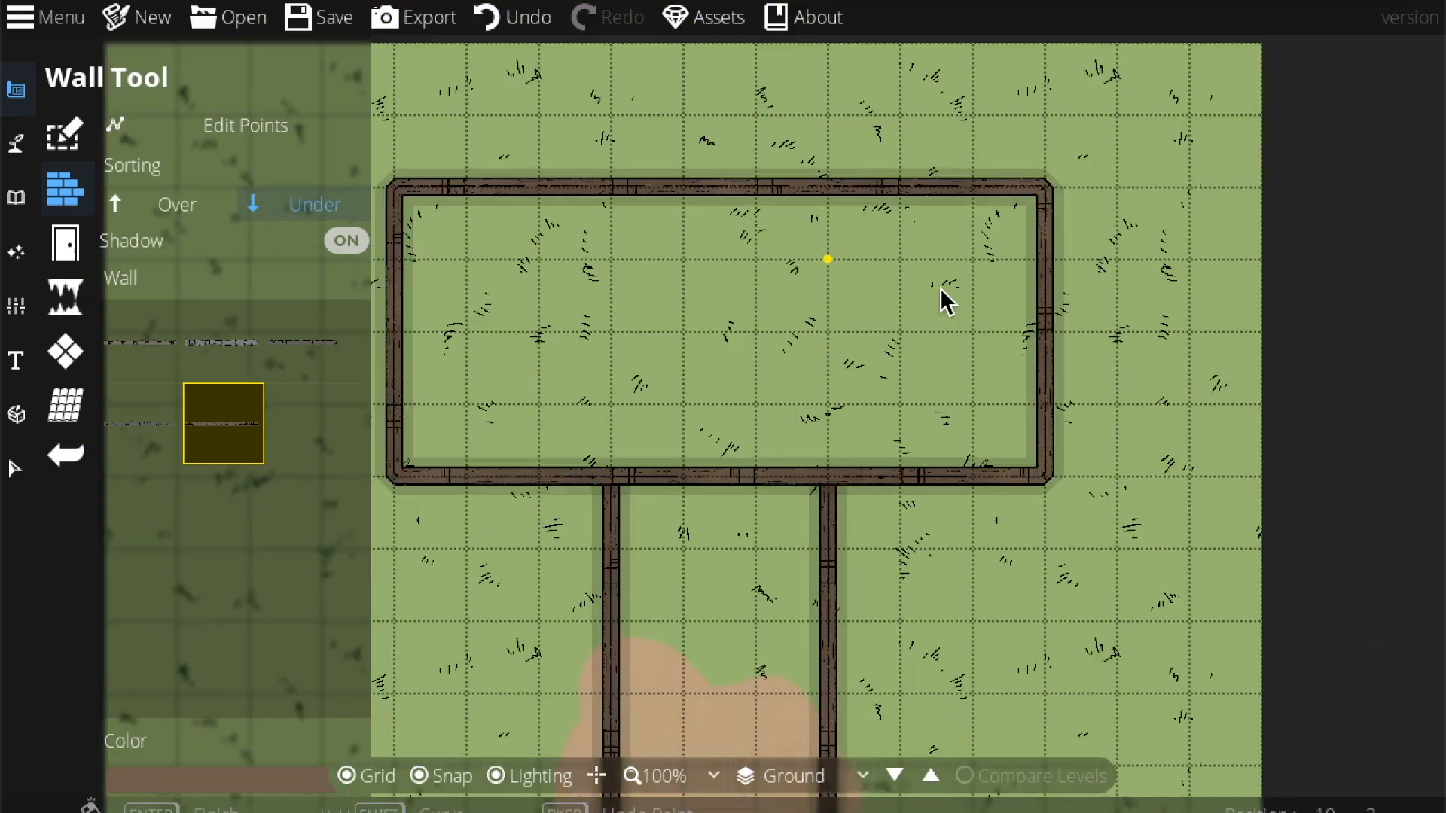
# Step: Draw a stepped wall from the map's upper edge down 2 tiles, east 7 tiles along the rectangle, down 2 tiles and east 2 tiles
pyautogui.moveTo(942, 290); pyautogui.dragTo(1115, 294)
pyautogui.moveTo(987, 440); pyautogui.dragTo(1100, 414)
pyautogui.moveTo(794, 334); pyautogui.dragTo(723, 423)
pyautogui.click(756, 108)
pyautogui.click(748, 245)
pyautogui.click(1281, 268)
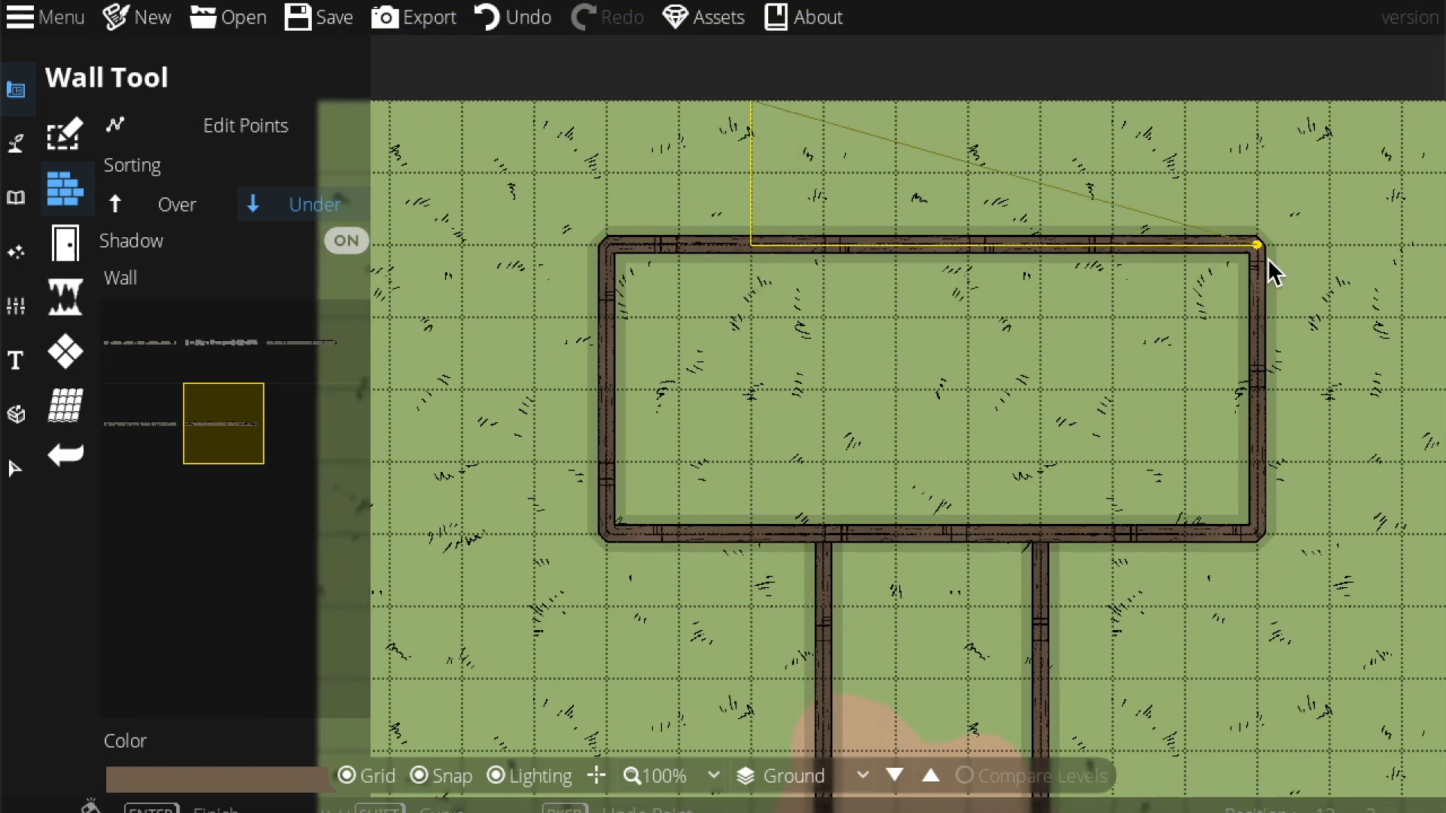
pyautogui.click(1275, 383)
pyautogui.doubleClick(1427, 389)
pyautogui.moveTo(1233, 354); pyautogui.dragTo(837, 382)
pyautogui.moveTo(1167, 327); pyautogui.dragTo(909, 298)
pyautogui.moveTo(754, 176); pyautogui.dragTo(1057, 181)
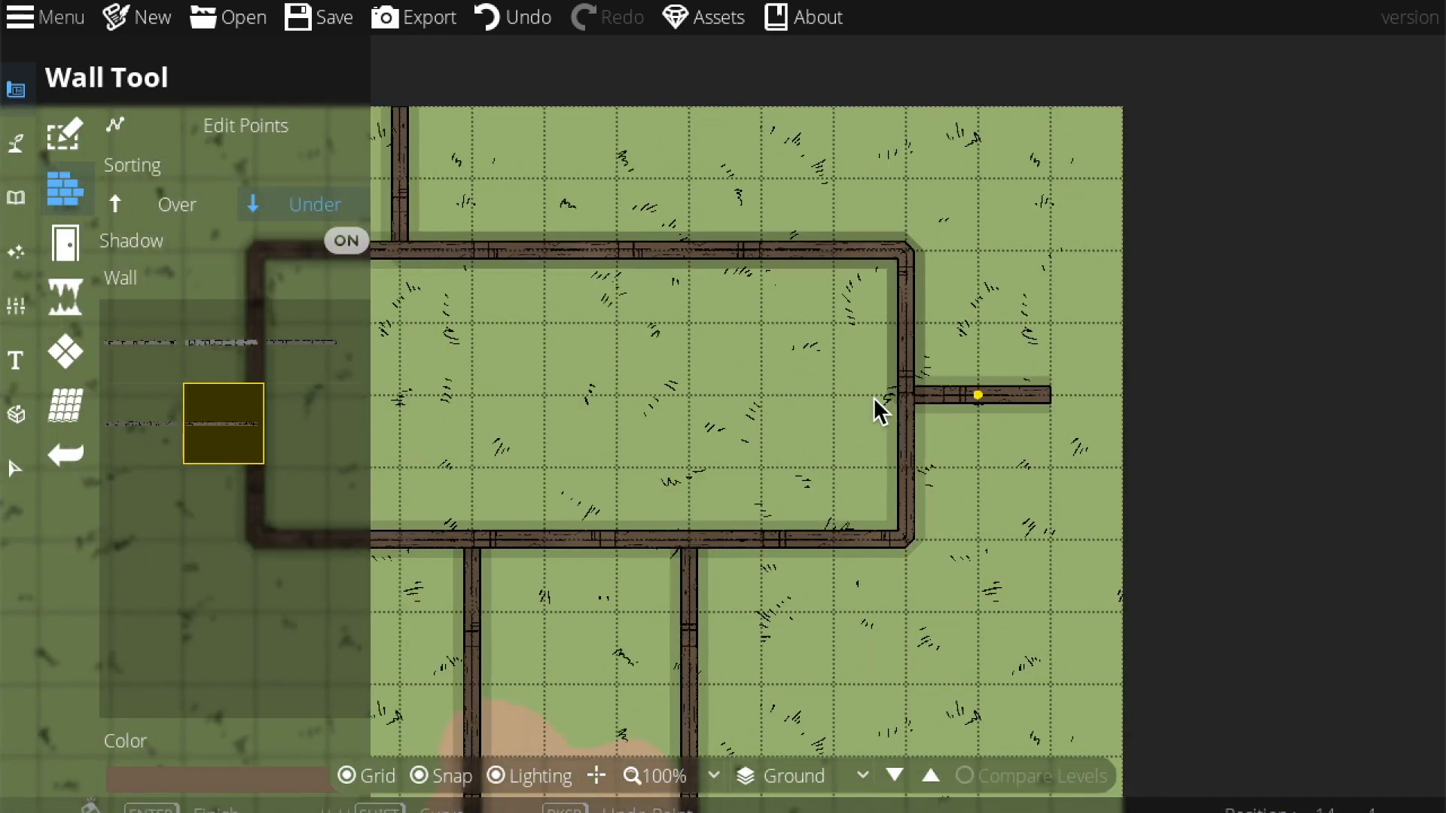
pyautogui.moveTo(880, 411); pyautogui.dragTo(1091, 193)
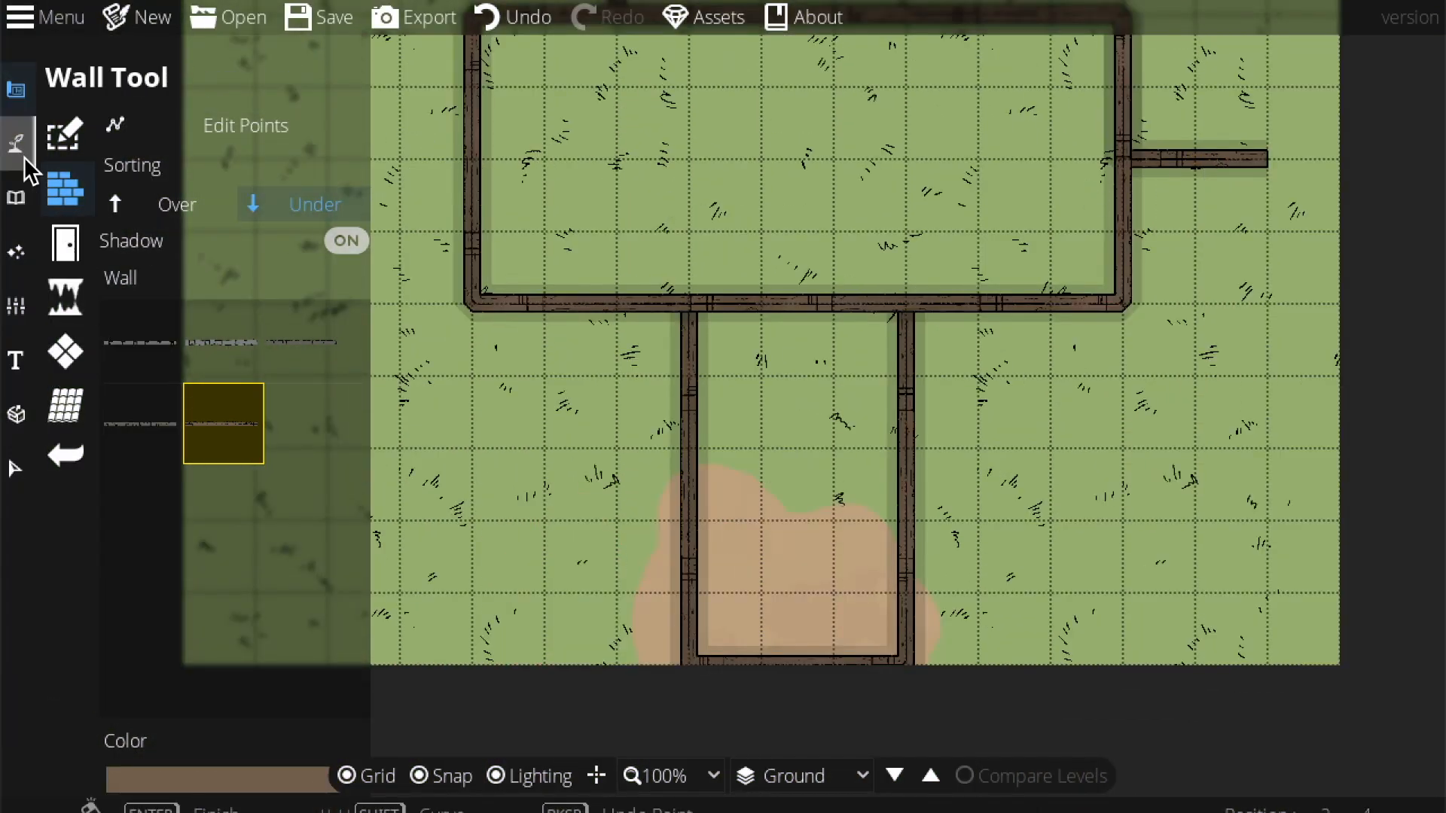
# Step: Paint Terrain Sand over the corridor and the entire 9 by 4 tile rectangle with brush sizes 2 to 4
pyautogui.click(16, 144)
pyautogui.click(136, 124)
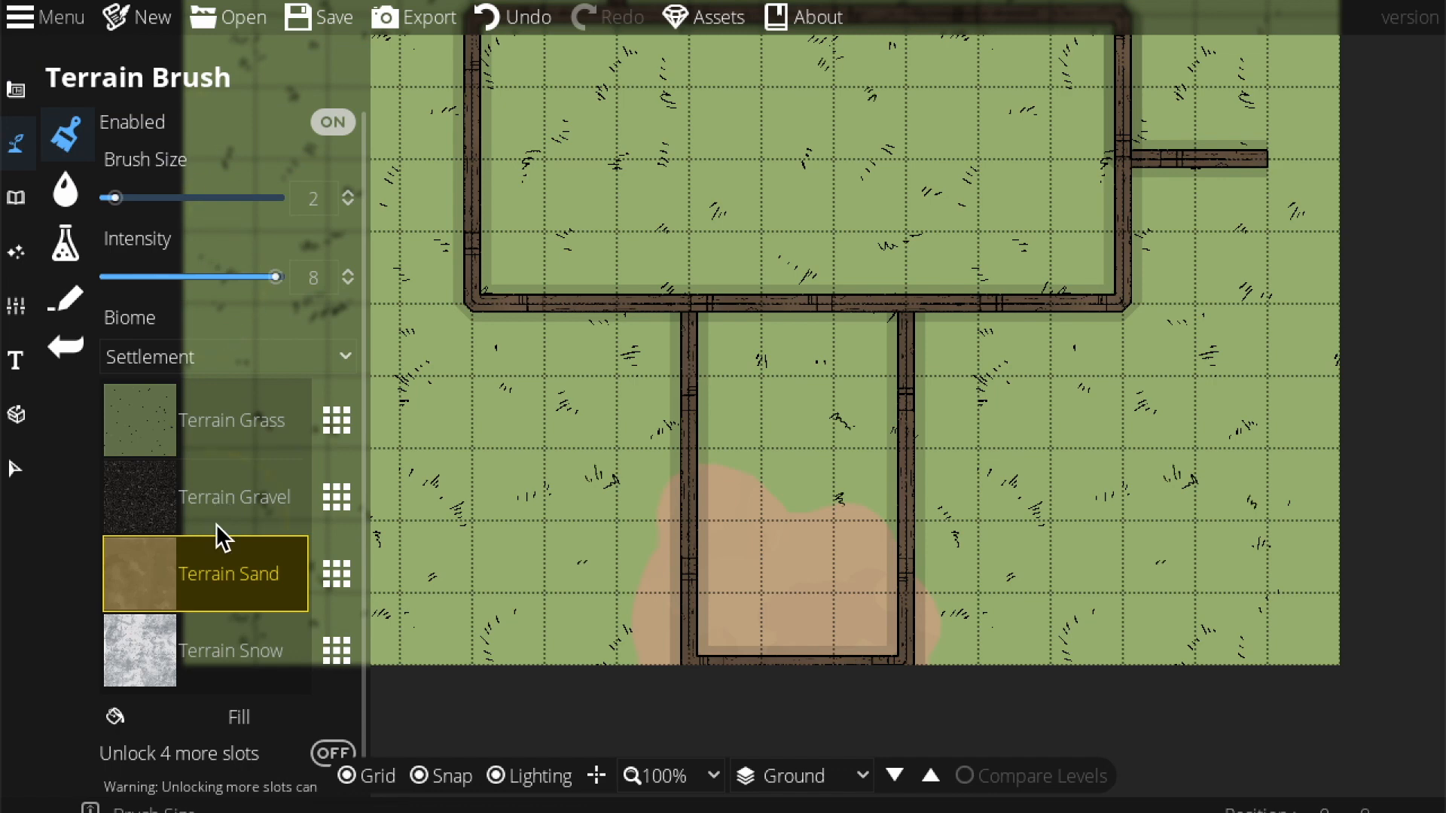
pyautogui.scroll(2, 797, 503)
pyautogui.scroll(-1, 755, 482)
pyautogui.moveTo(755, 483); pyautogui.dragTo(791, 434)
pyautogui.scroll(1, 755, 357)
pyautogui.moveTo(755, 358)
pyautogui.mouseDown()
pyautogui.moveTo(817, 379)
pyautogui.moveTo(822, 365)
pyautogui.moveTo(863, 469)
pyautogui.moveTo(741, 270)
pyautogui.moveTo(629, 230)
pyautogui.moveTo(568, 255)
pyautogui.moveTo(500, 242)
pyautogui.moveTo(901, 258)
pyautogui.moveTo(1054, 243)
pyautogui.moveTo(947, 174)
pyautogui.moveTo(763, 188)
pyautogui.mouseUp()
pyautogui.moveTo(762, 188); pyautogui.dragTo(885, 247)
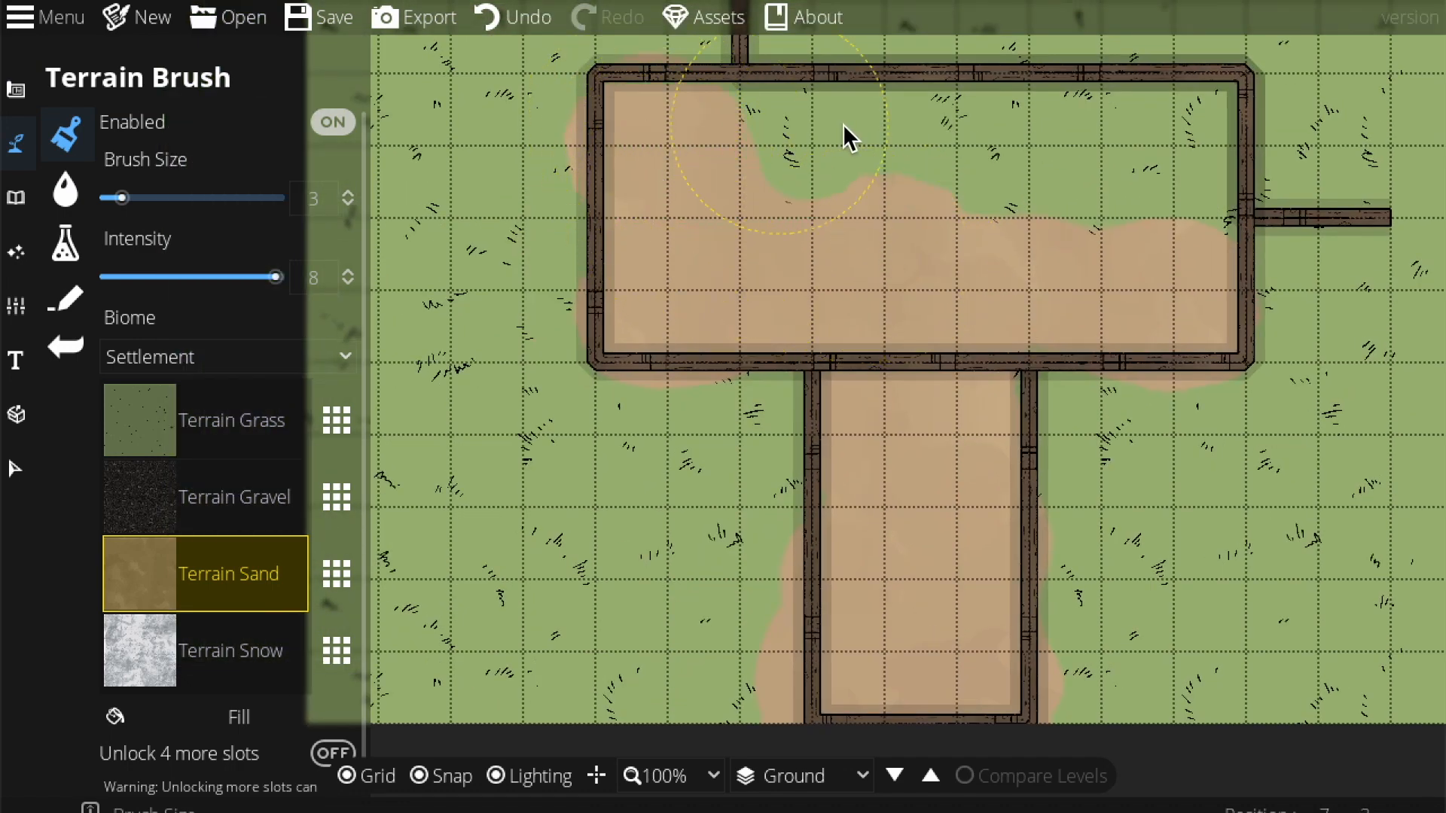
pyautogui.moveTo(1136, 114)
pyautogui.mouseDown()
pyautogui.moveTo(1165, 126)
pyautogui.moveTo(1102, 164)
pyautogui.moveTo(1016, 171)
pyautogui.moveTo(1191, 204)
pyautogui.mouseUp()
pyautogui.scroll(1, 942, 440)
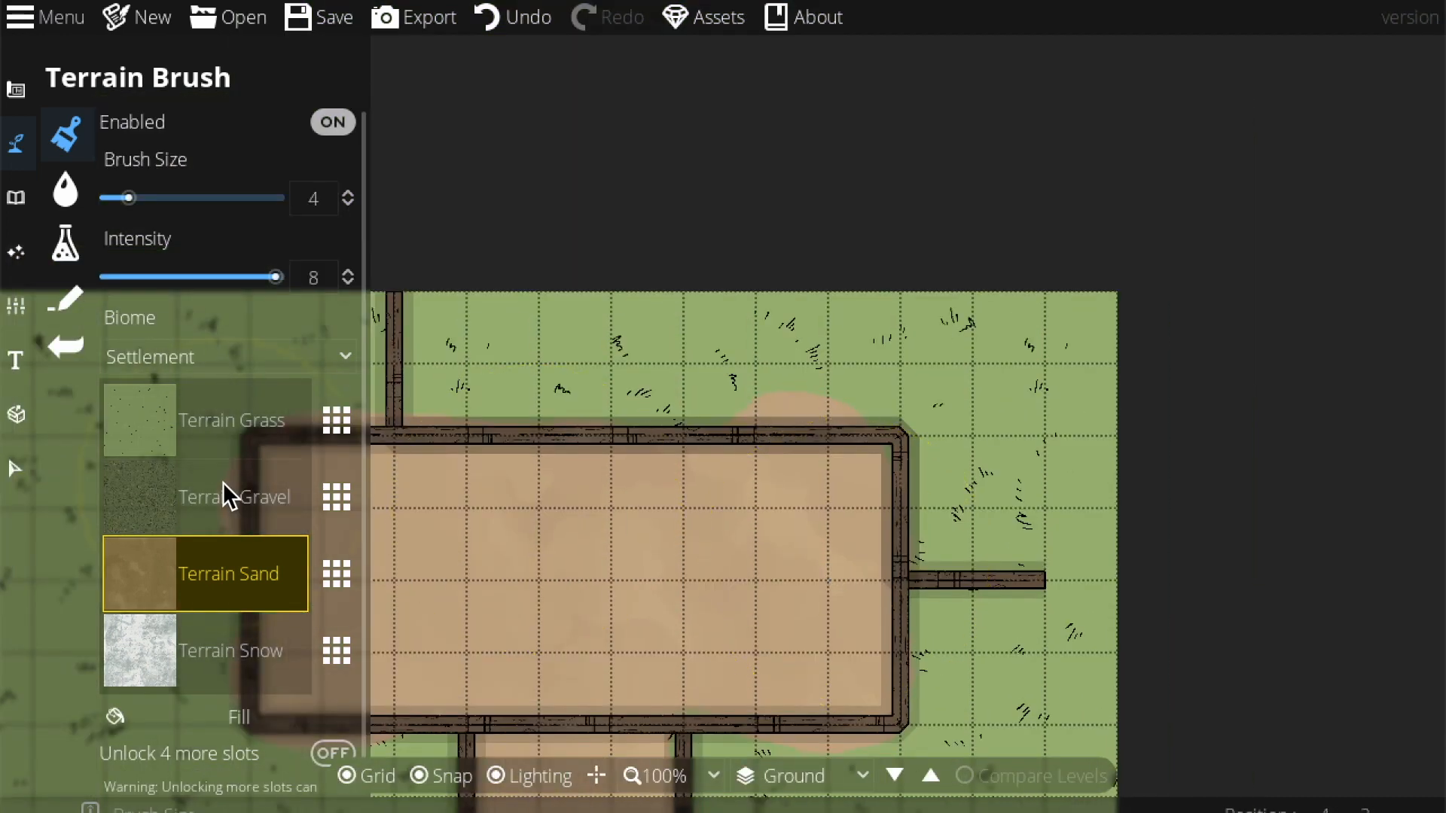
# Step: Replace Terrain Gravel with Terrain Dirt and paint the northeast area behind the stepped wall, reducing the brush size to 2
pyautogui.click(223, 482)
pyautogui.click(348, 506)
pyautogui.click(507, 133)
pyautogui.moveTo(928, 433); pyautogui.dragTo(1084, 408)
pyautogui.scroll(-2, 783, 354)
pyautogui.moveTo(635, 351)
pyautogui.mouseDown()
pyautogui.moveTo(591, 322)
pyautogui.moveTo(591, 281)
pyautogui.moveTo(810, 309)
pyautogui.moveTo(679, 286)
pyautogui.moveTo(904, 278)
pyautogui.moveTo(705, 360)
pyautogui.moveTo(827, 372)
pyautogui.mouseUp()
pyautogui.moveTo(994, 368)
pyautogui.mouseDown()
pyautogui.moveTo(1080, 367)
pyautogui.moveTo(1105, 508)
pyautogui.mouseUp()
pyautogui.moveTo(1223, 511)
pyautogui.mouseDown()
pyautogui.moveTo(1095, 336)
pyautogui.moveTo(944, 296)
pyautogui.moveTo(1074, 271)
pyautogui.moveTo(1263, 285)
pyautogui.moveTo(1118, 280)
pyautogui.moveTo(1238, 297)
pyautogui.moveTo(1232, 445)
pyautogui.moveTo(1205, 364)
pyautogui.moveTo(1245, 396)
pyautogui.mouseUp()
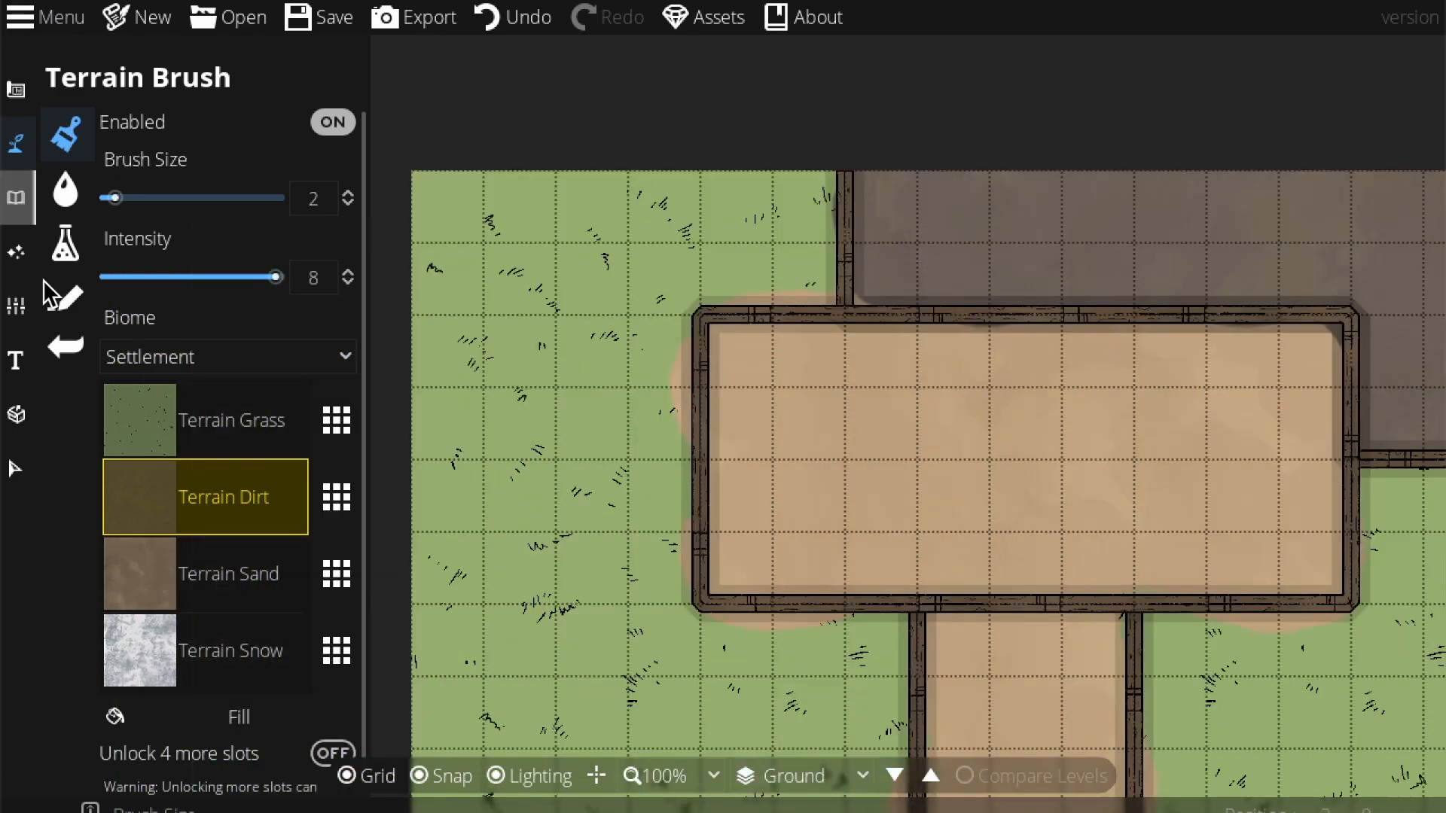
# Step: Delete the rectangular wall, the stepped wall and the corridor wall from the painted terrain
pyautogui.click(15, 470)
pyautogui.click(801, 312)
pyautogui.press('Delete')
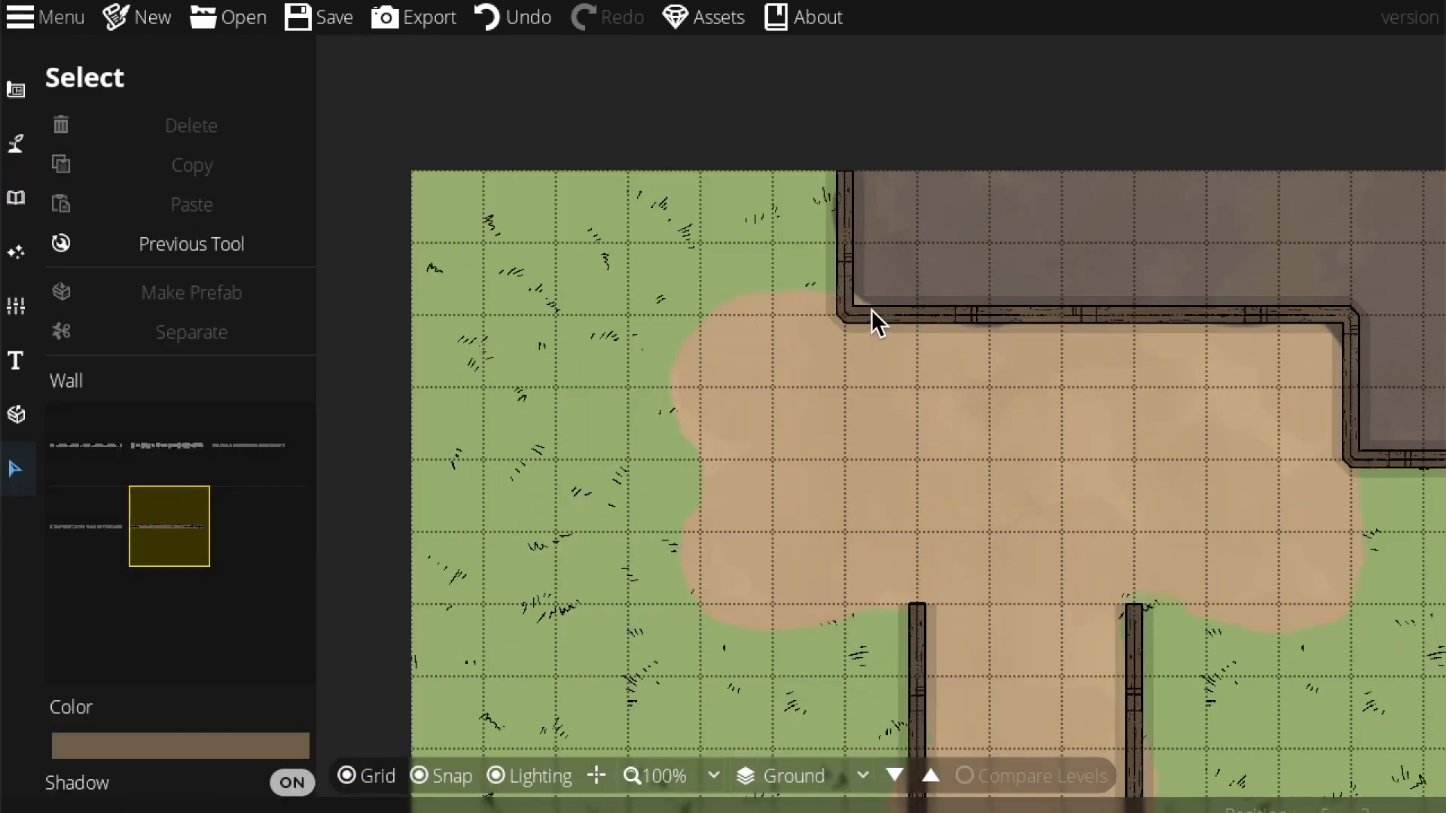
pyautogui.click(851, 304)
pyautogui.press('Delete')
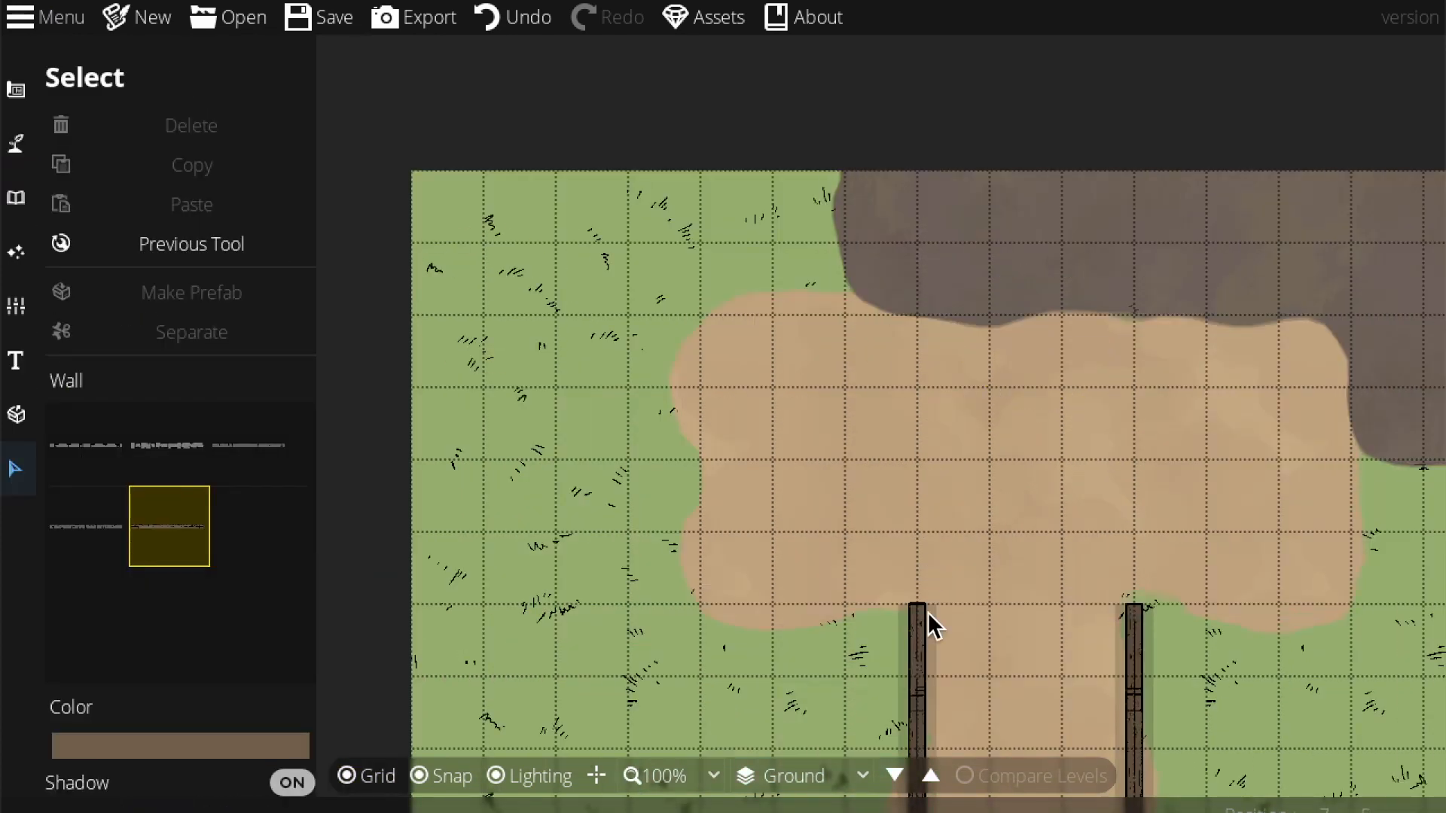
pyautogui.click(911, 670)
pyautogui.press('Delete')
pyautogui.moveTo(981, 539); pyautogui.dragTo(794, 405)
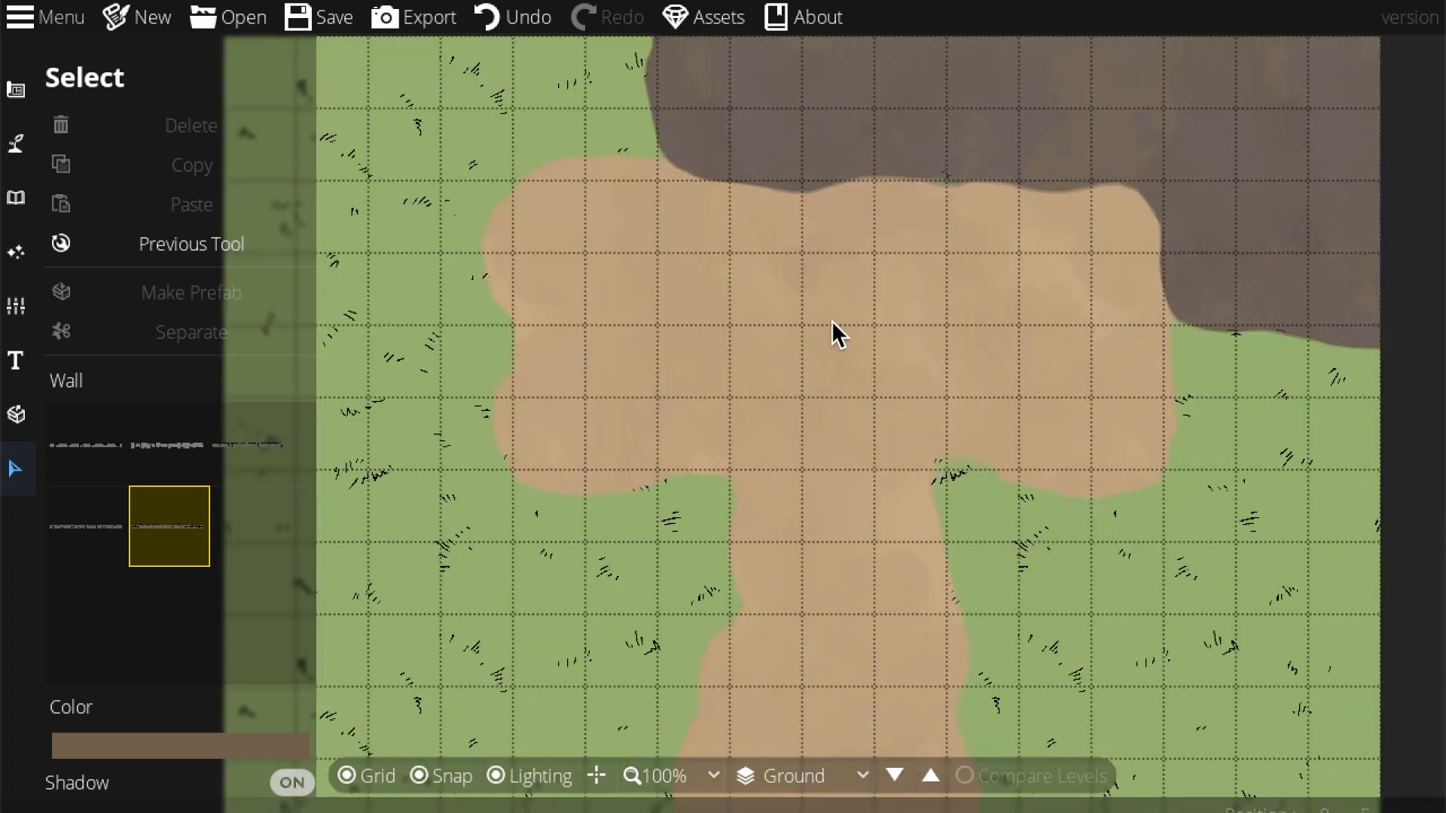
pyautogui.click(678, 773)
pyautogui.click(694, 647)
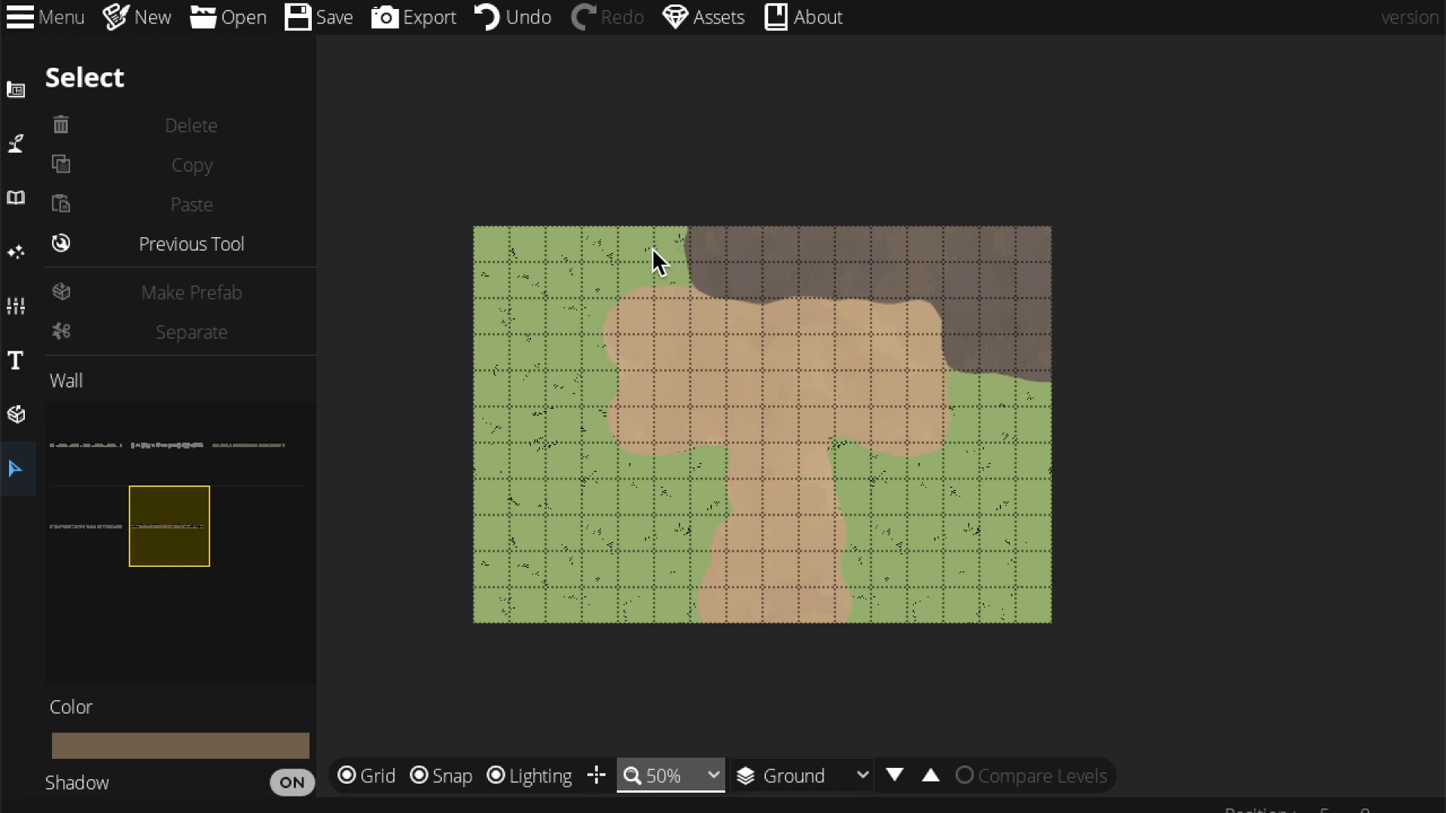
pyautogui.click(692, 778)
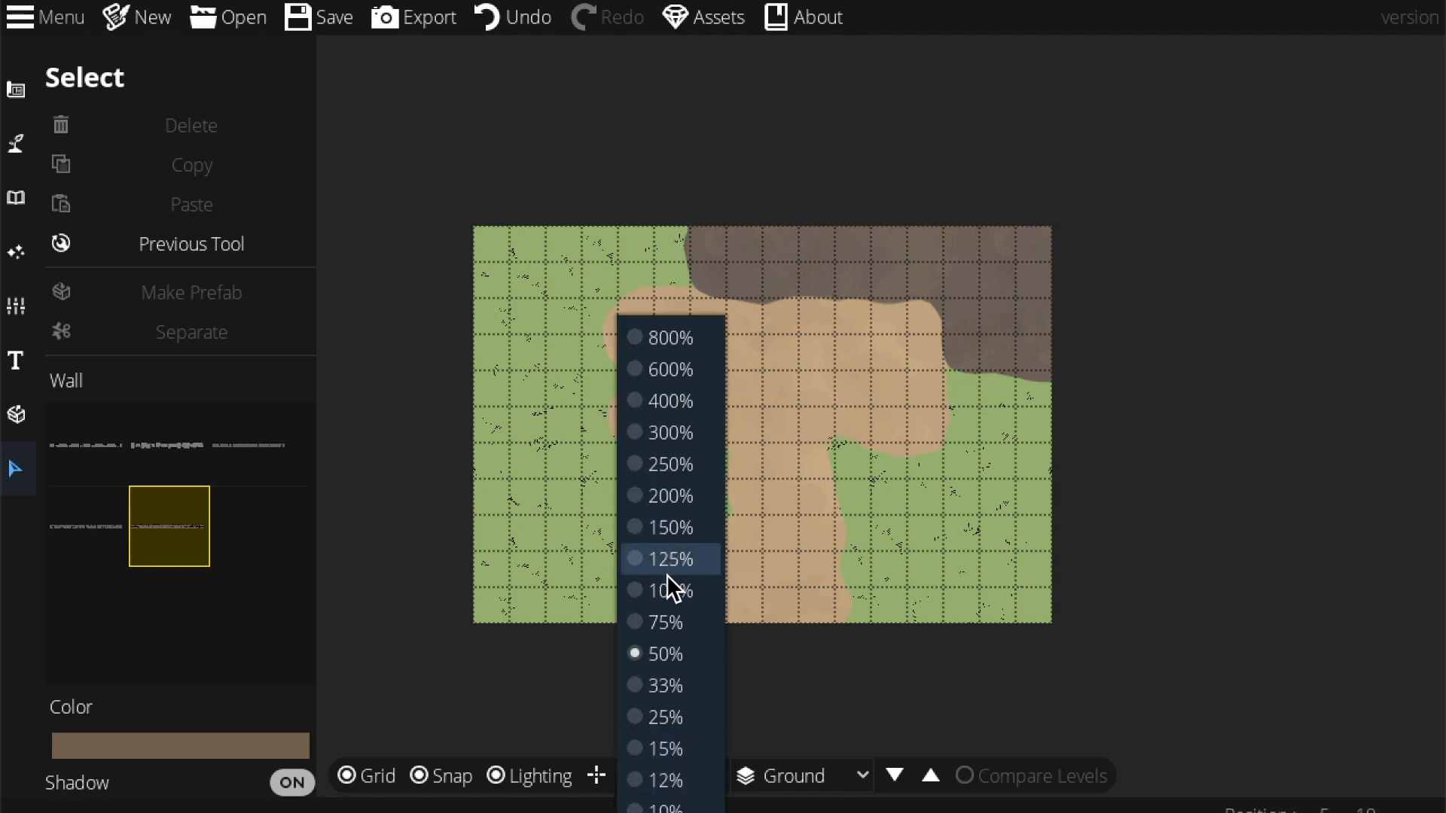
pyautogui.click(666, 587)
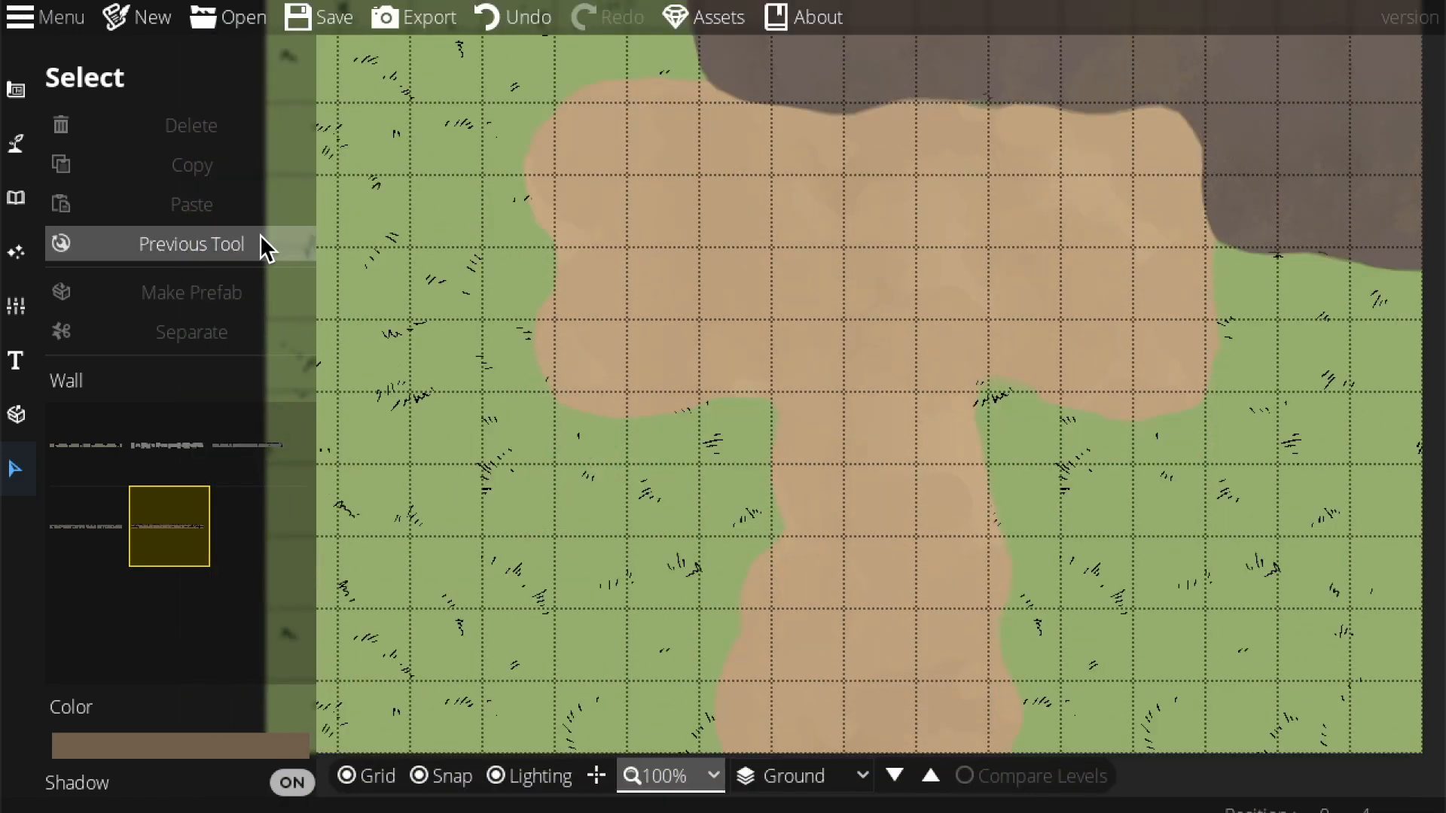
# Step: Paint Terrain Sand along the edges of the sand clearing to widen and round its outline, using brush sizes 1 to 3
pyautogui.click(18, 149)
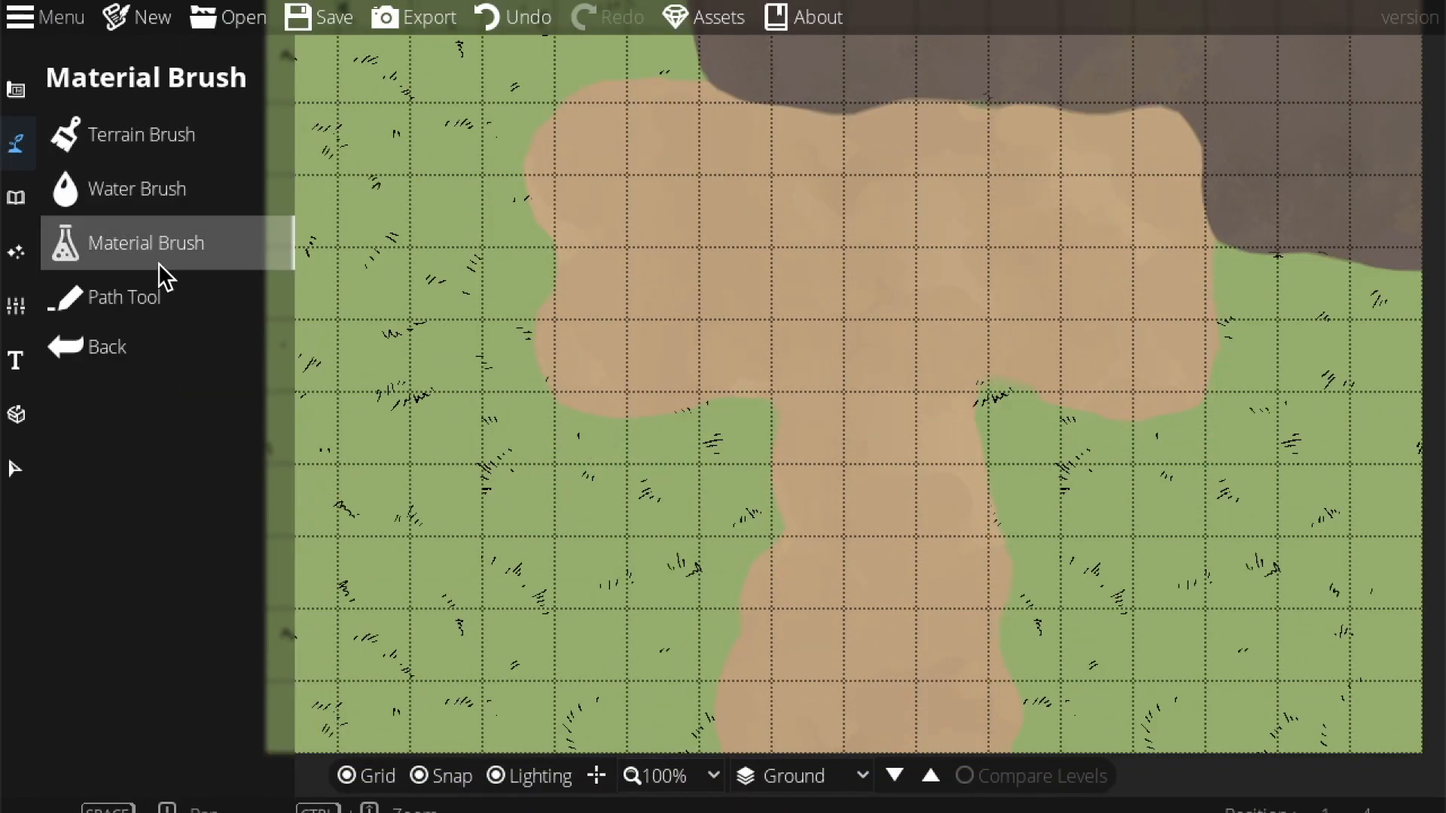
pyautogui.click(155, 128)
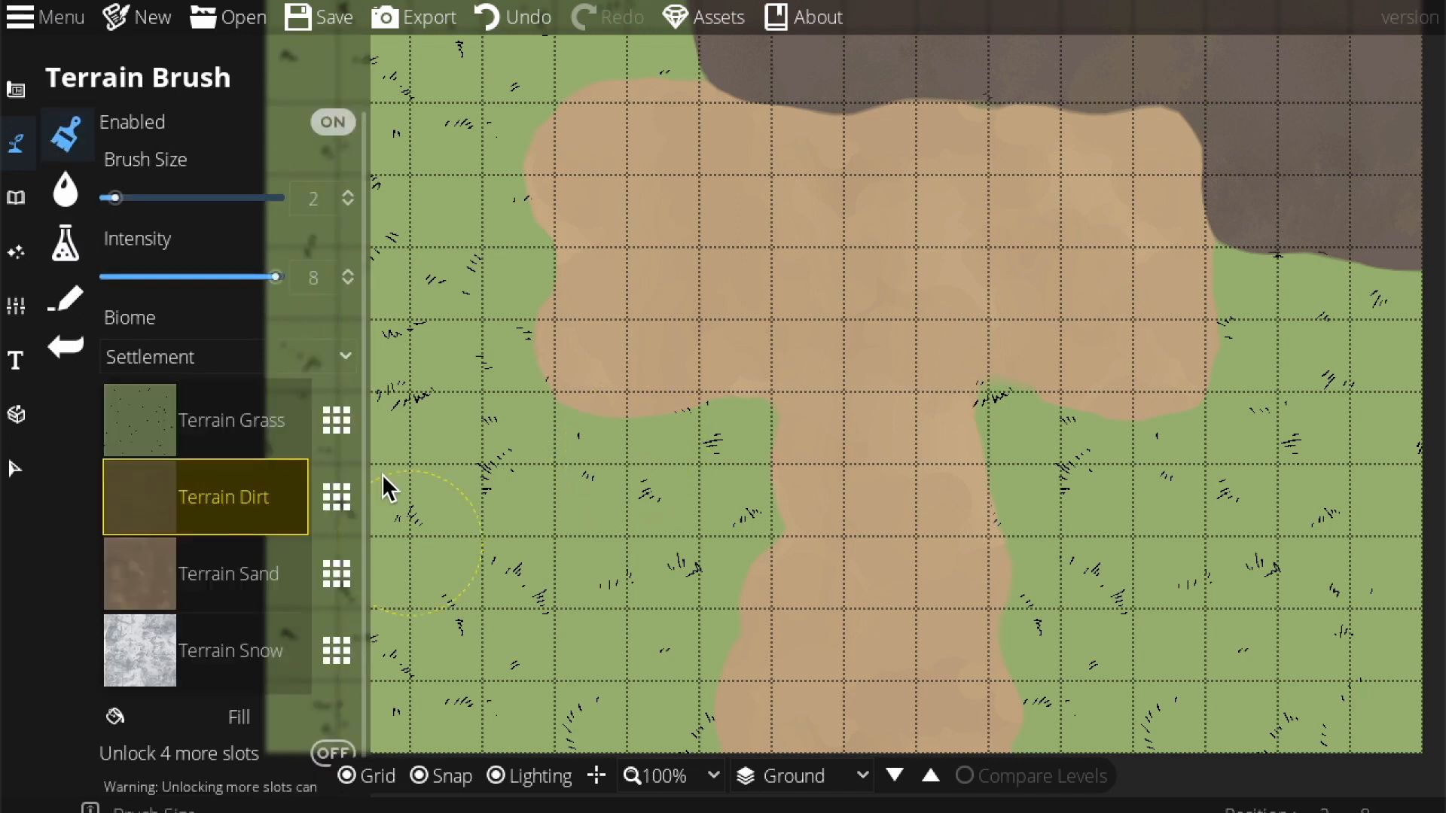
pyautogui.click(255, 580)
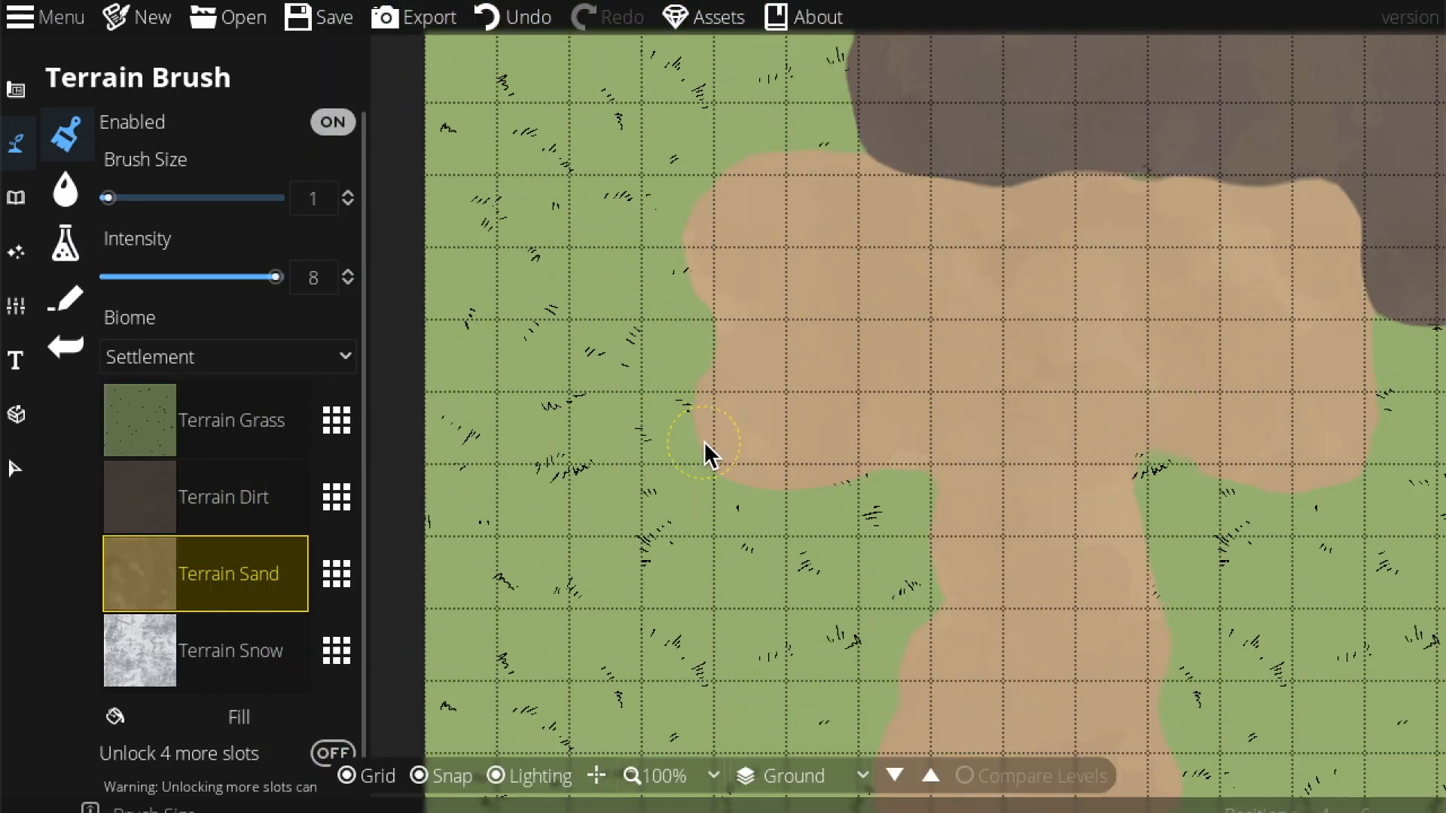
pyautogui.moveTo(666, 360); pyautogui.dragTo(734, 196)
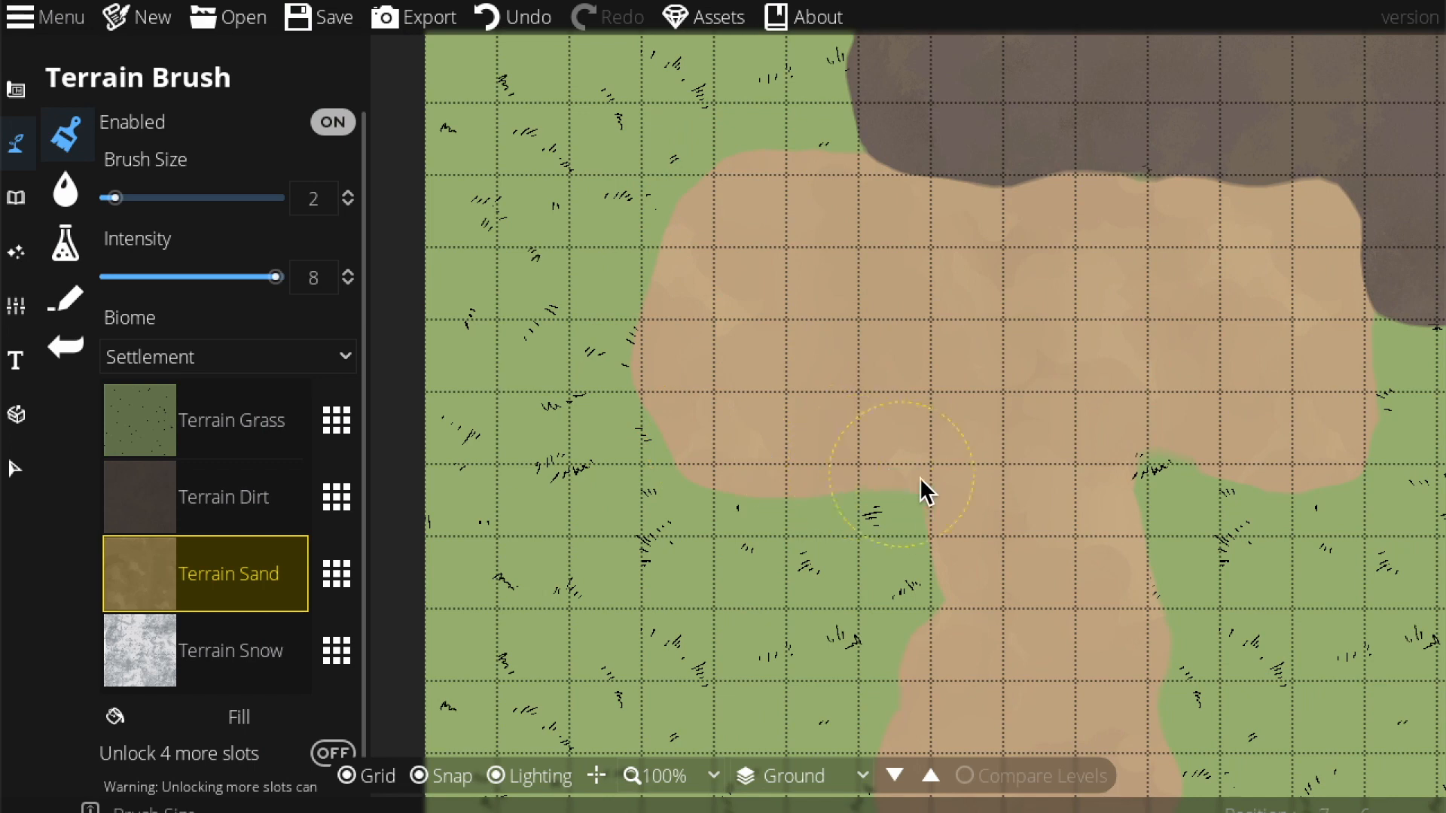
pyautogui.moveTo(784, 476); pyautogui.dragTo(836, 235)
pyautogui.moveTo(974, 148)
pyautogui.mouseDown()
pyautogui.moveTo(1285, 226)
pyautogui.moveTo(1324, 445)
pyautogui.mouseUp()
pyautogui.moveTo(930, 492)
pyautogui.mouseDown()
pyautogui.moveTo(886, 758)
pyautogui.moveTo(943, 583)
pyautogui.moveTo(924, 463)
pyautogui.mouseUp()
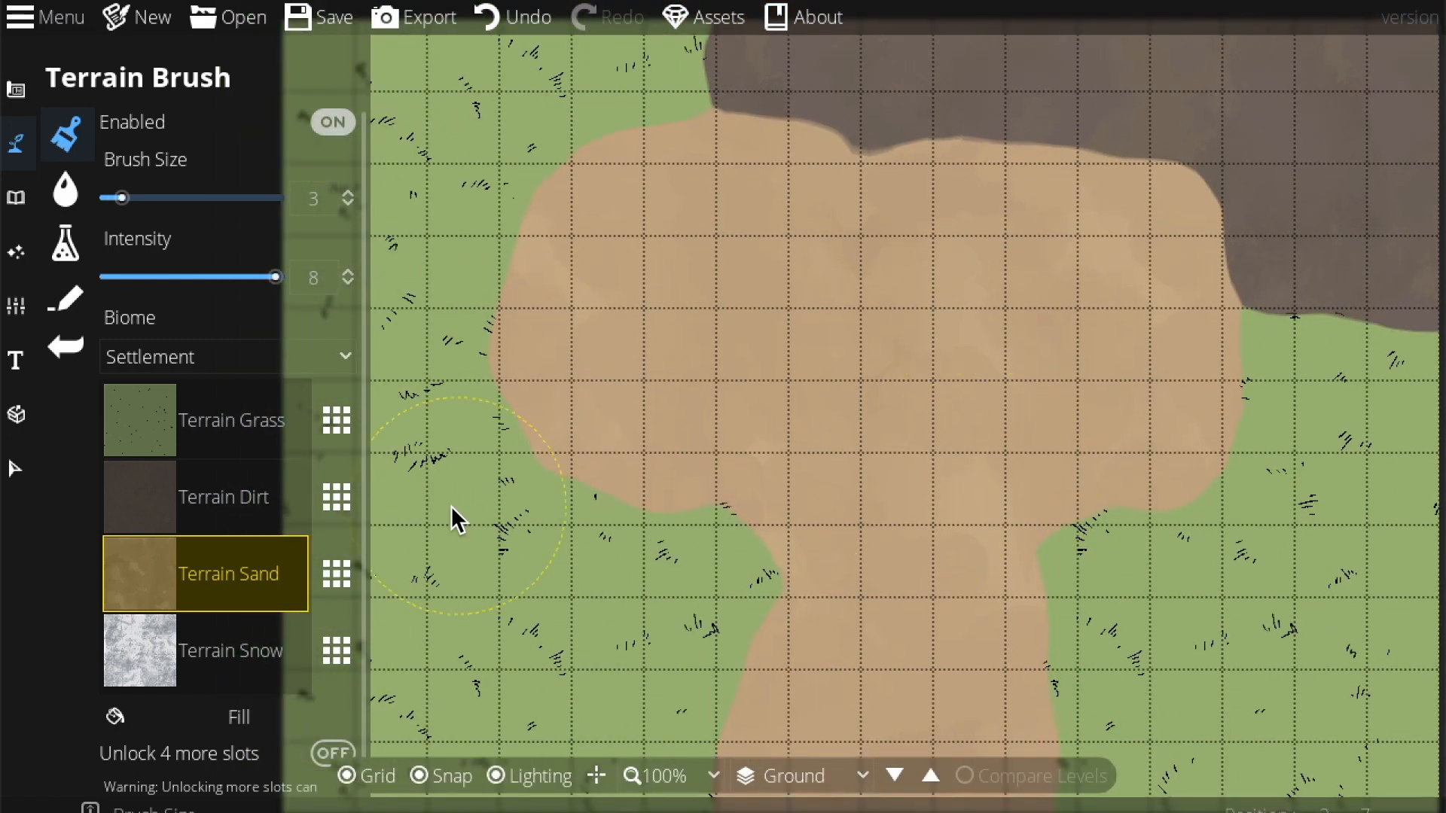
# Step: Paint small Terrain Grass patches inside the sand clearing and along the middle of the corridor with brush size 1
pyautogui.click(295, 401)
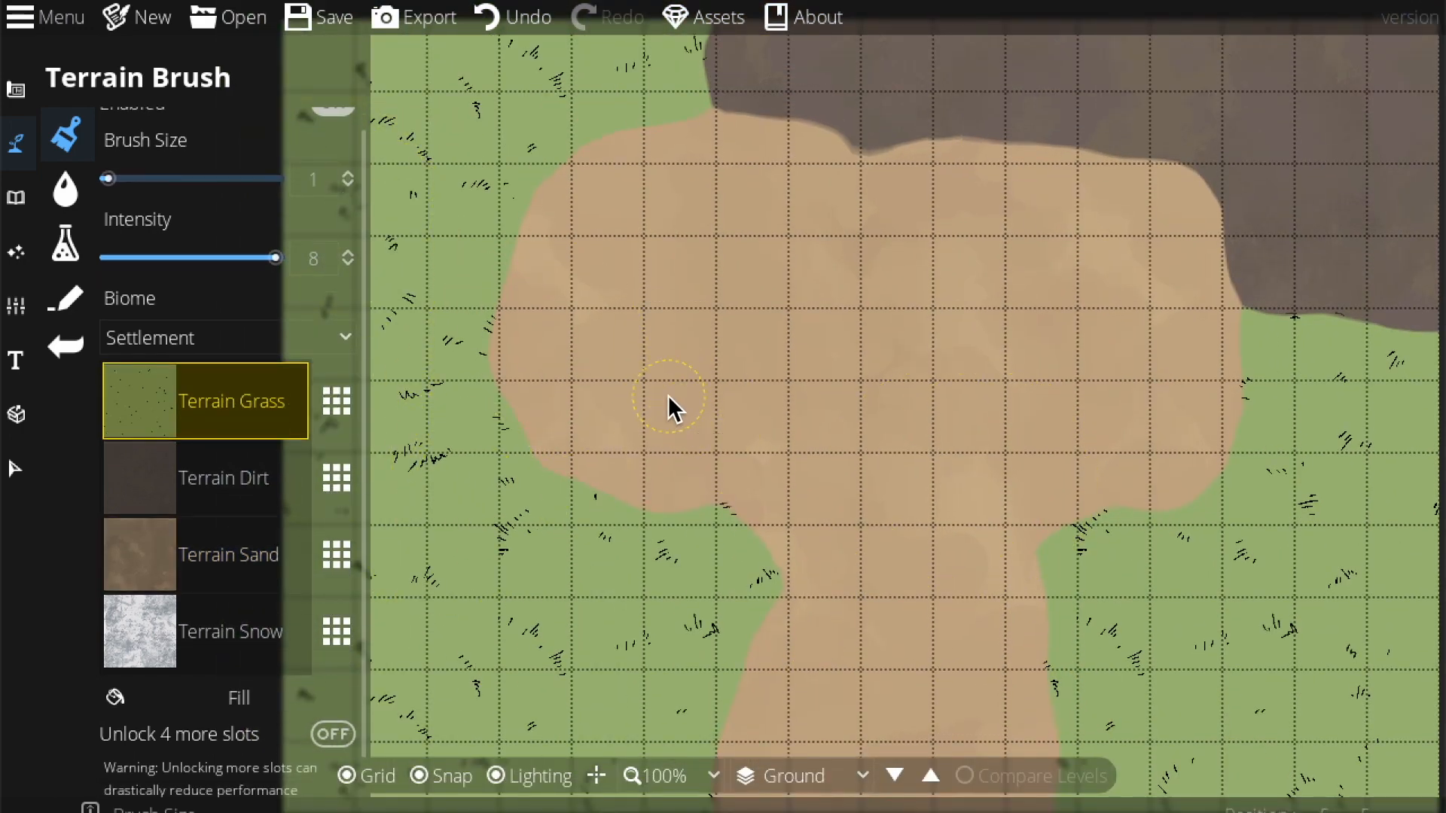
pyautogui.click(599, 372)
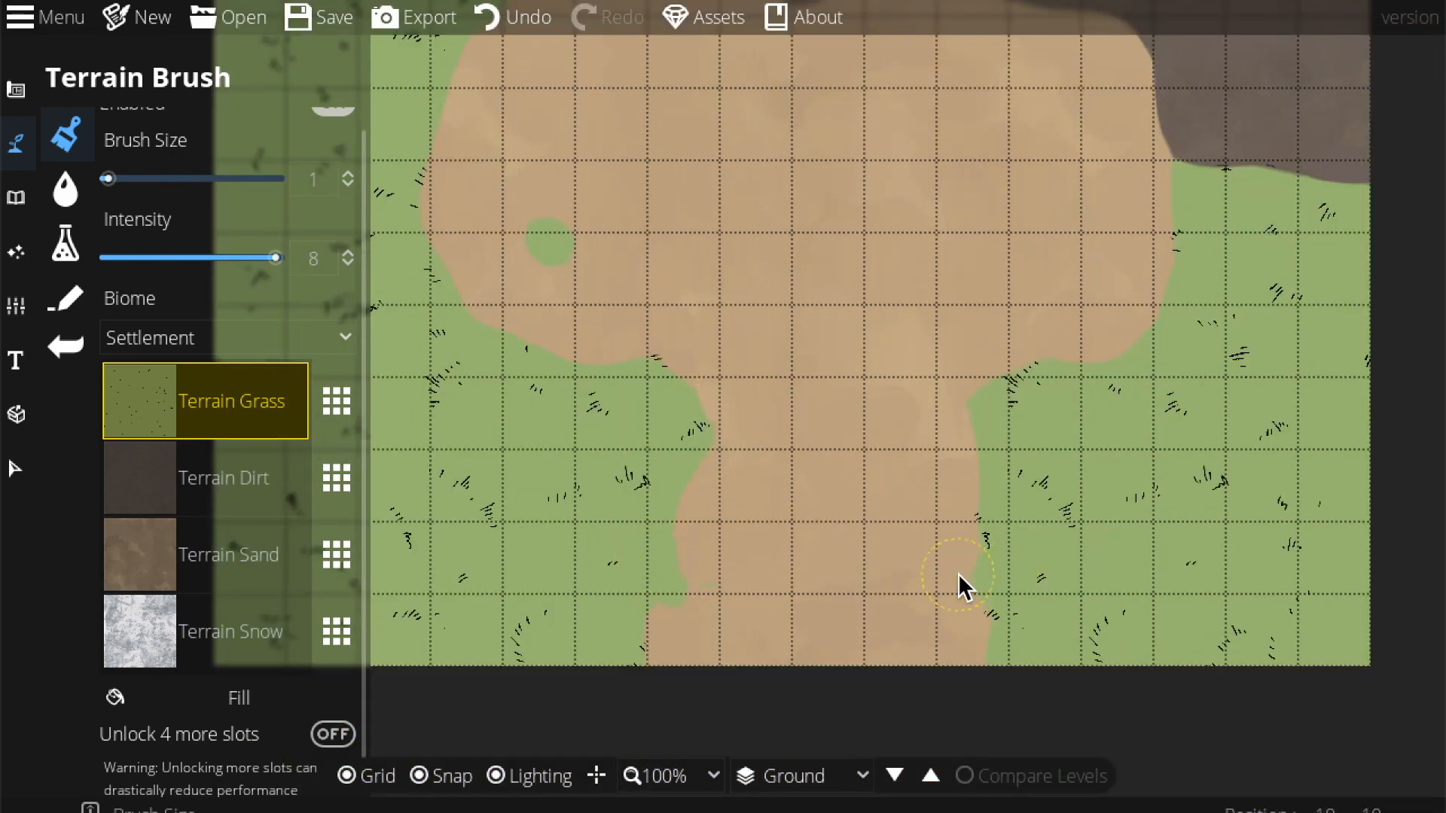
pyautogui.moveTo(829, 465); pyautogui.dragTo(838, 539)
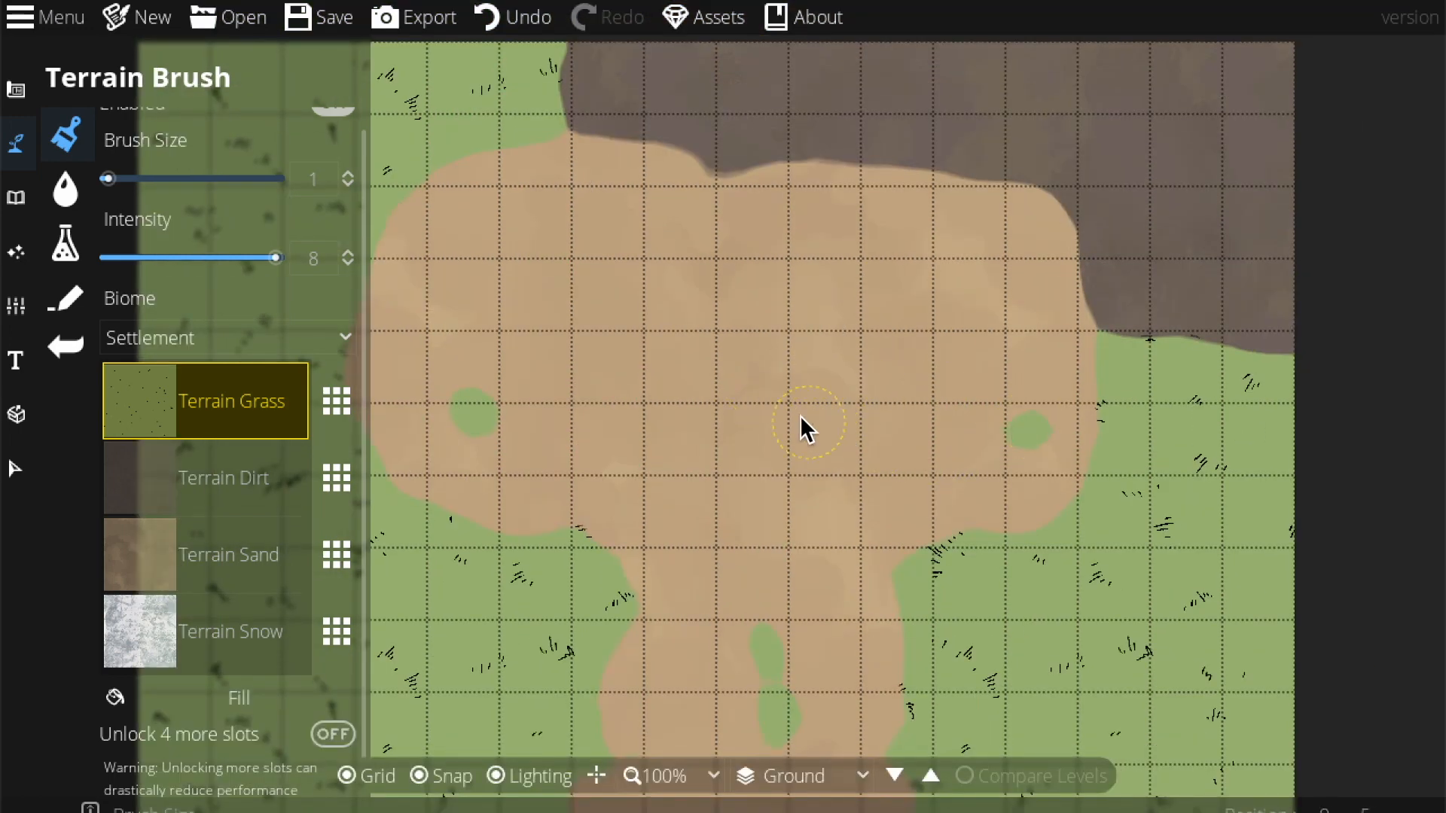
pyautogui.click(542, 278)
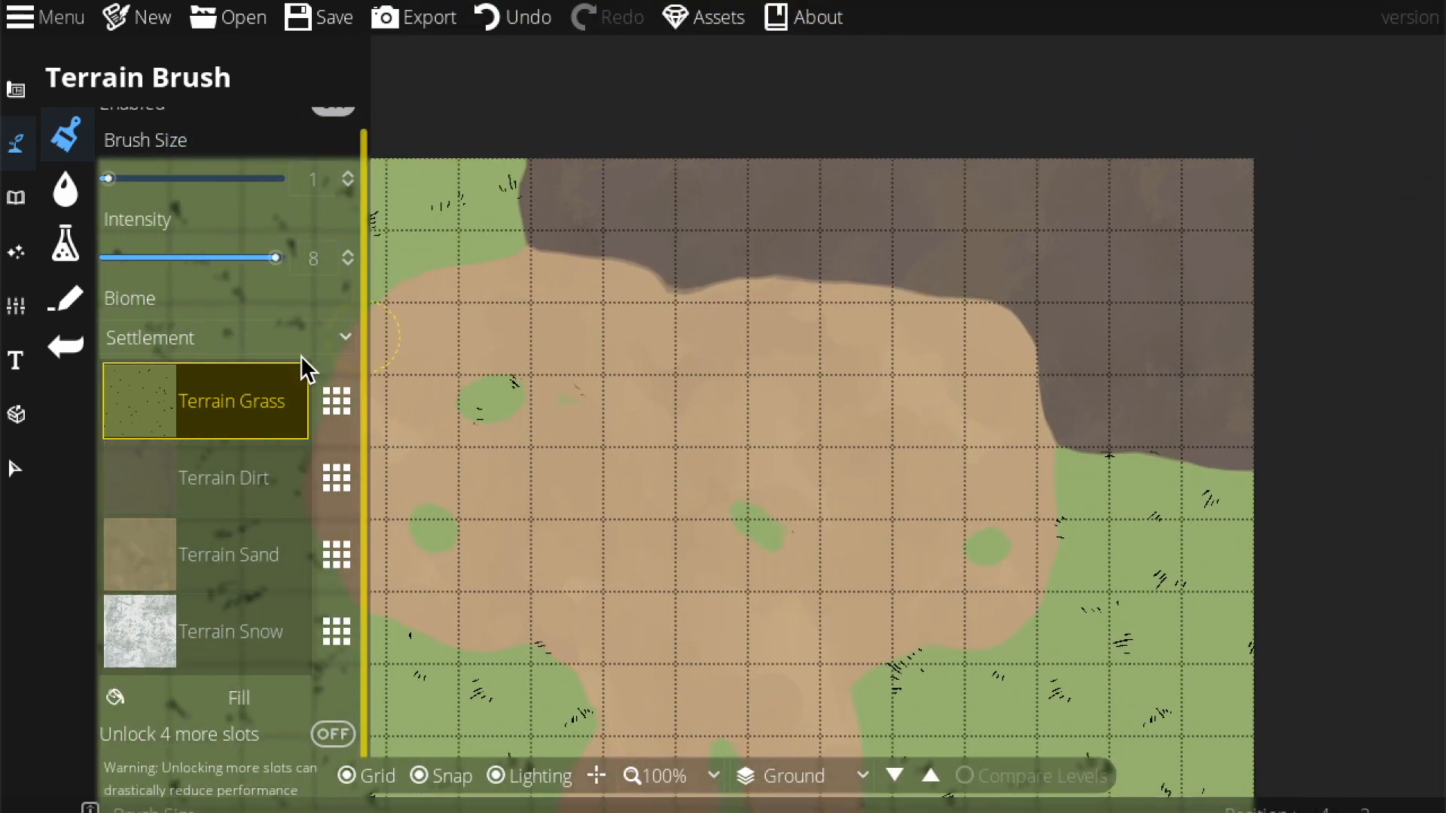
# Step: Extend the Terrain Dirt area westward along the map's upper edge and southward at the eastern edge, using brush size 2
pyautogui.click(301, 478)
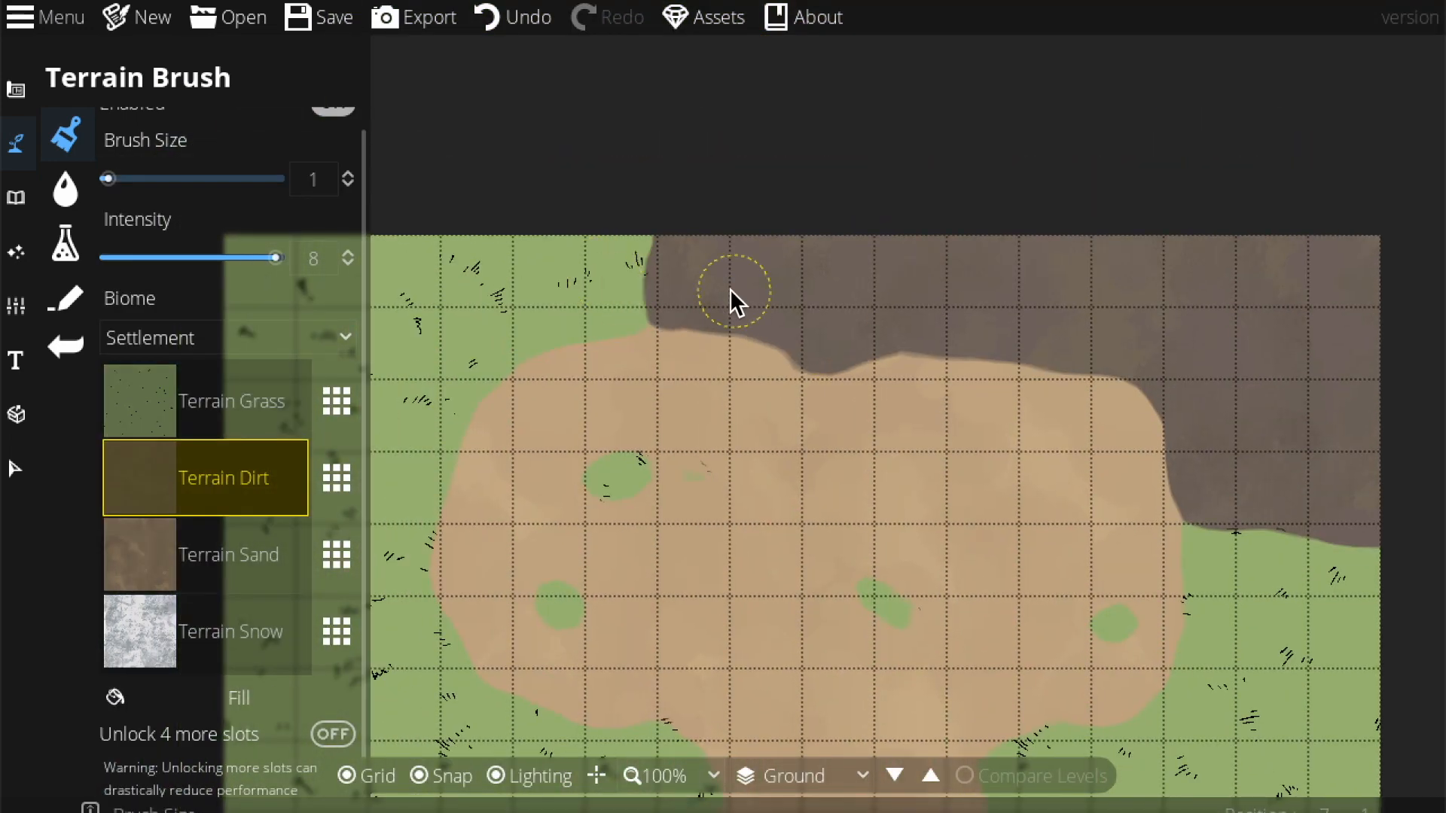
pyautogui.moveTo(647, 309)
pyautogui.mouseDown()
pyautogui.moveTo(577, 223)
pyautogui.moveTo(613, 268)
pyautogui.moveTo(504, 207)
pyautogui.mouseUp()
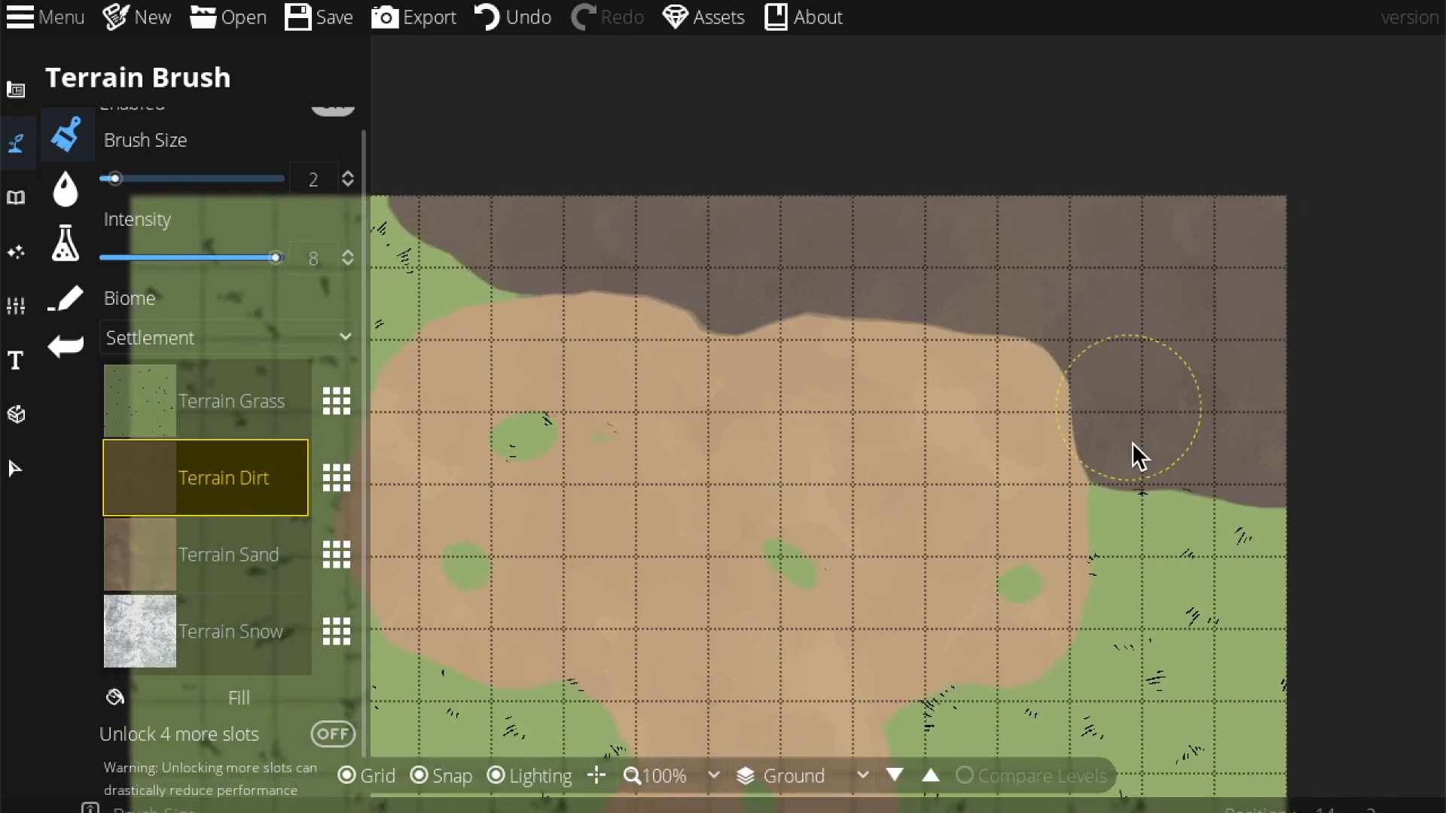
pyautogui.moveTo(1132, 441)
pyautogui.mouseDown()
pyautogui.moveTo(1134, 475)
pyautogui.moveTo(1292, 532)
pyautogui.mouseUp()
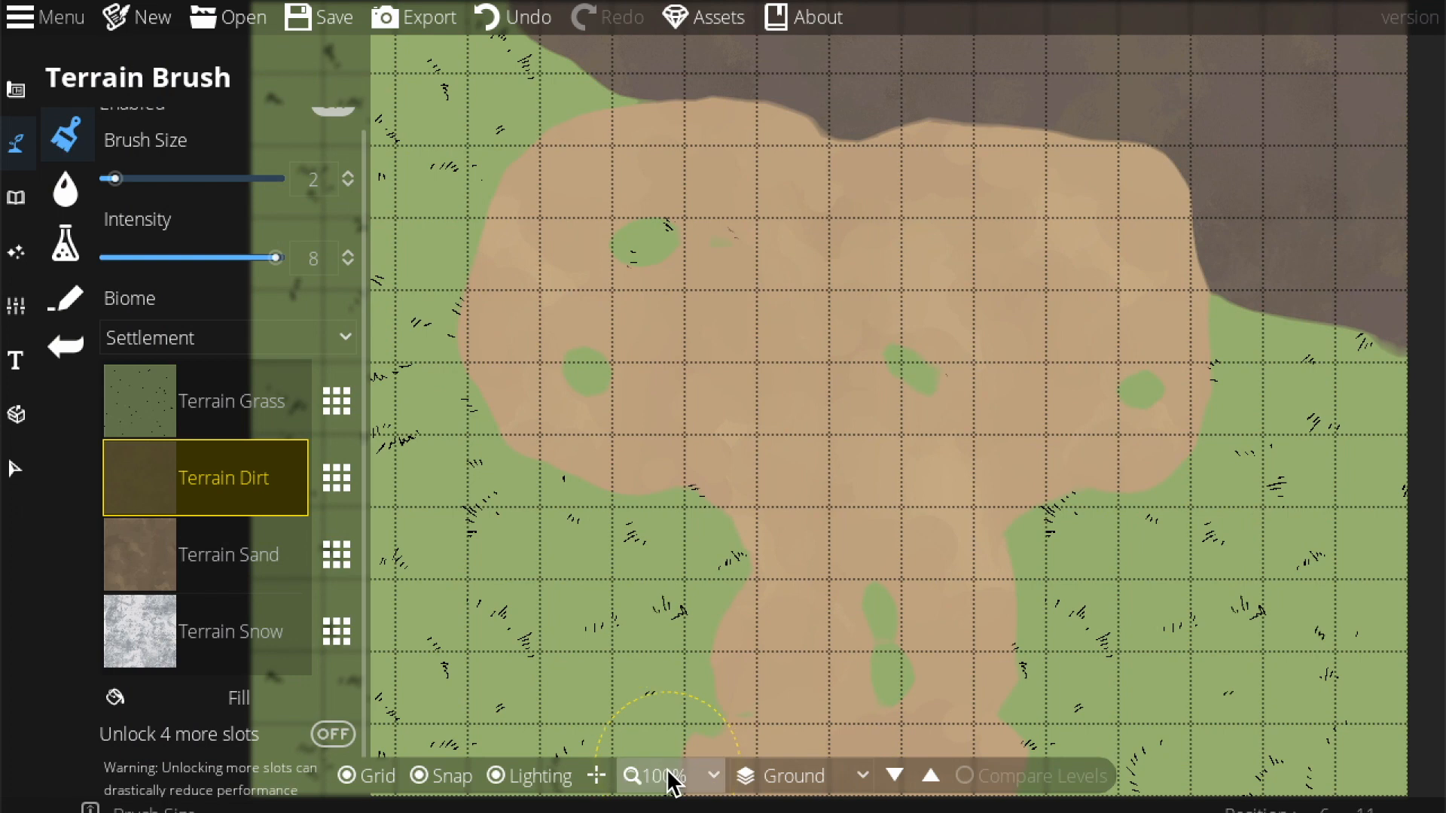
# Step: Zoom out to 50% to examine the whole painted terrain, and return to 100%
pyautogui.click(673, 781)
pyautogui.click(678, 657)
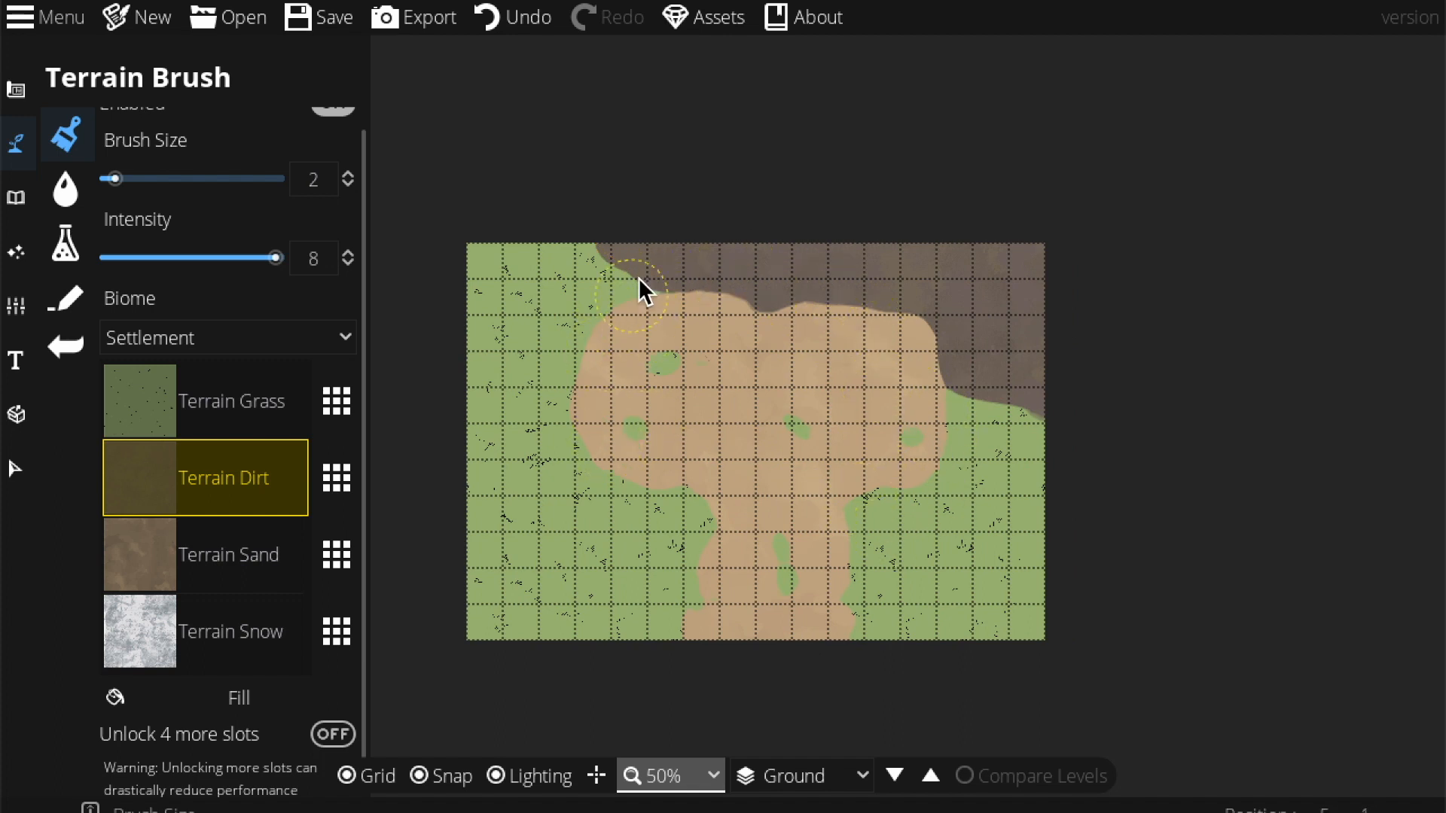
pyautogui.scroll(4, 752, 476)
pyautogui.scroll(-5, 825, 458)
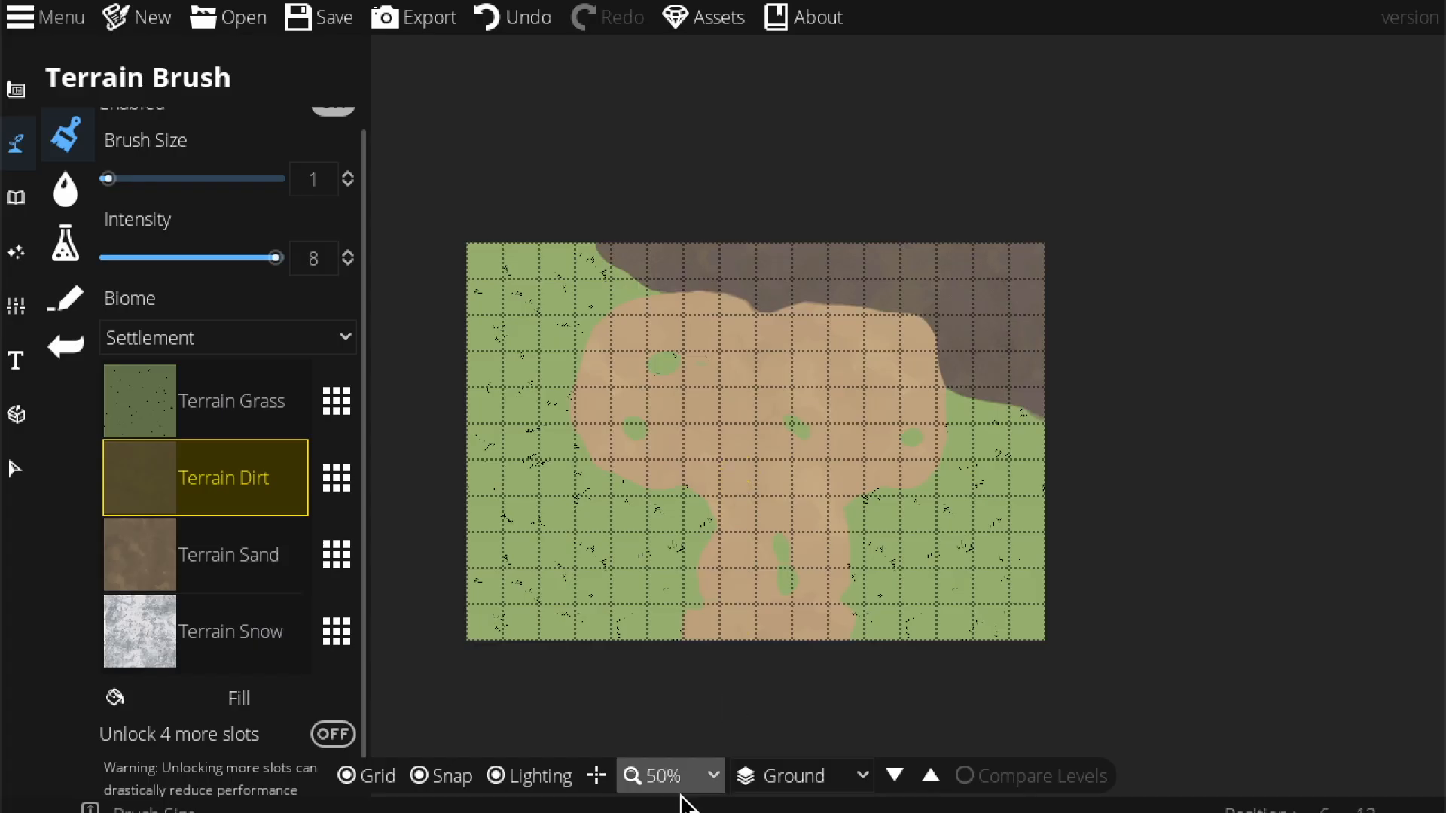
pyautogui.click(663, 776)
pyautogui.click(666, 589)
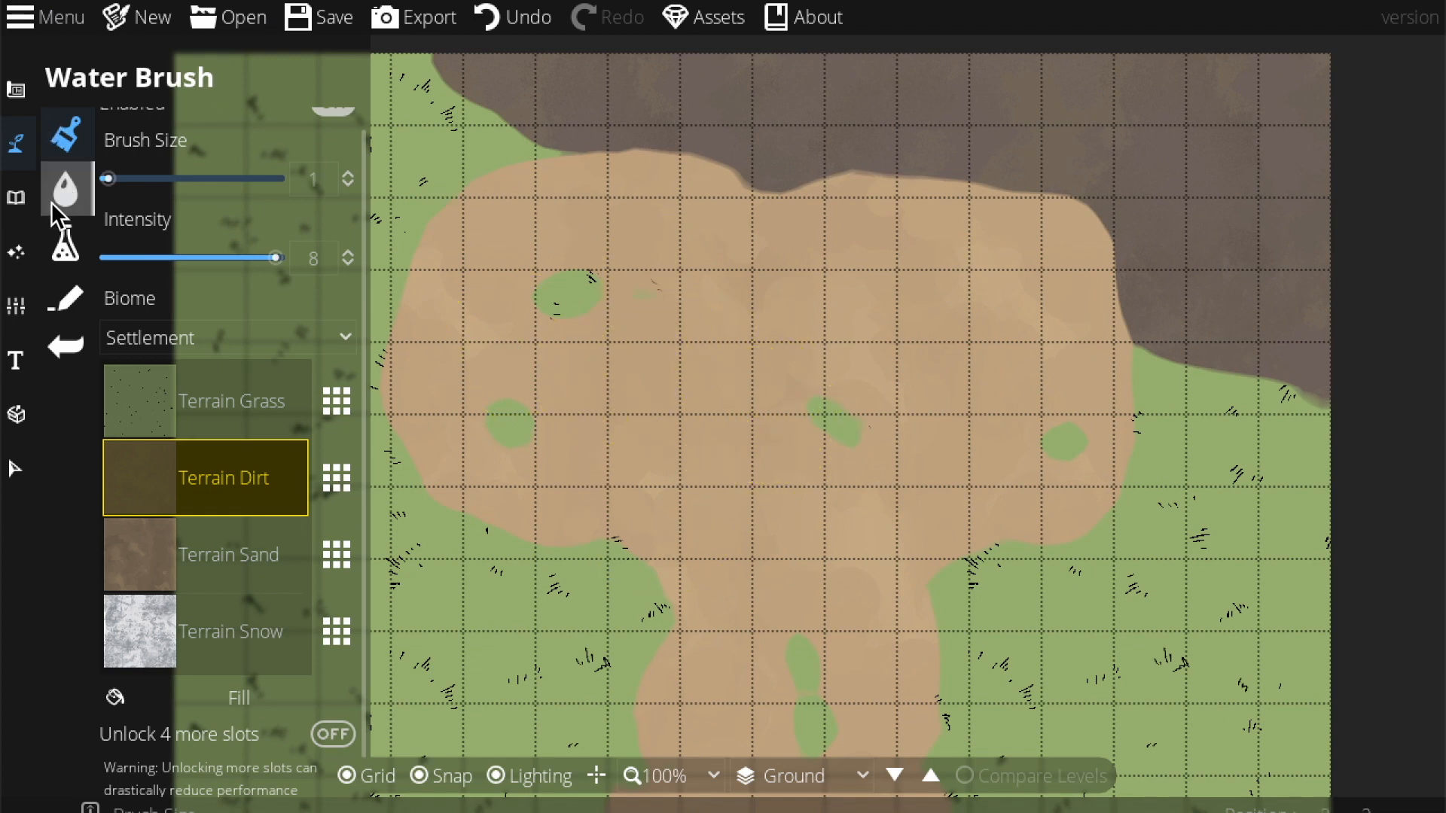
# Step: Search the object library for "tree" and place one large green tree over the northwestern grass patch in the sand clearing
pyautogui.click(18, 197)
pyautogui.click(126, 147)
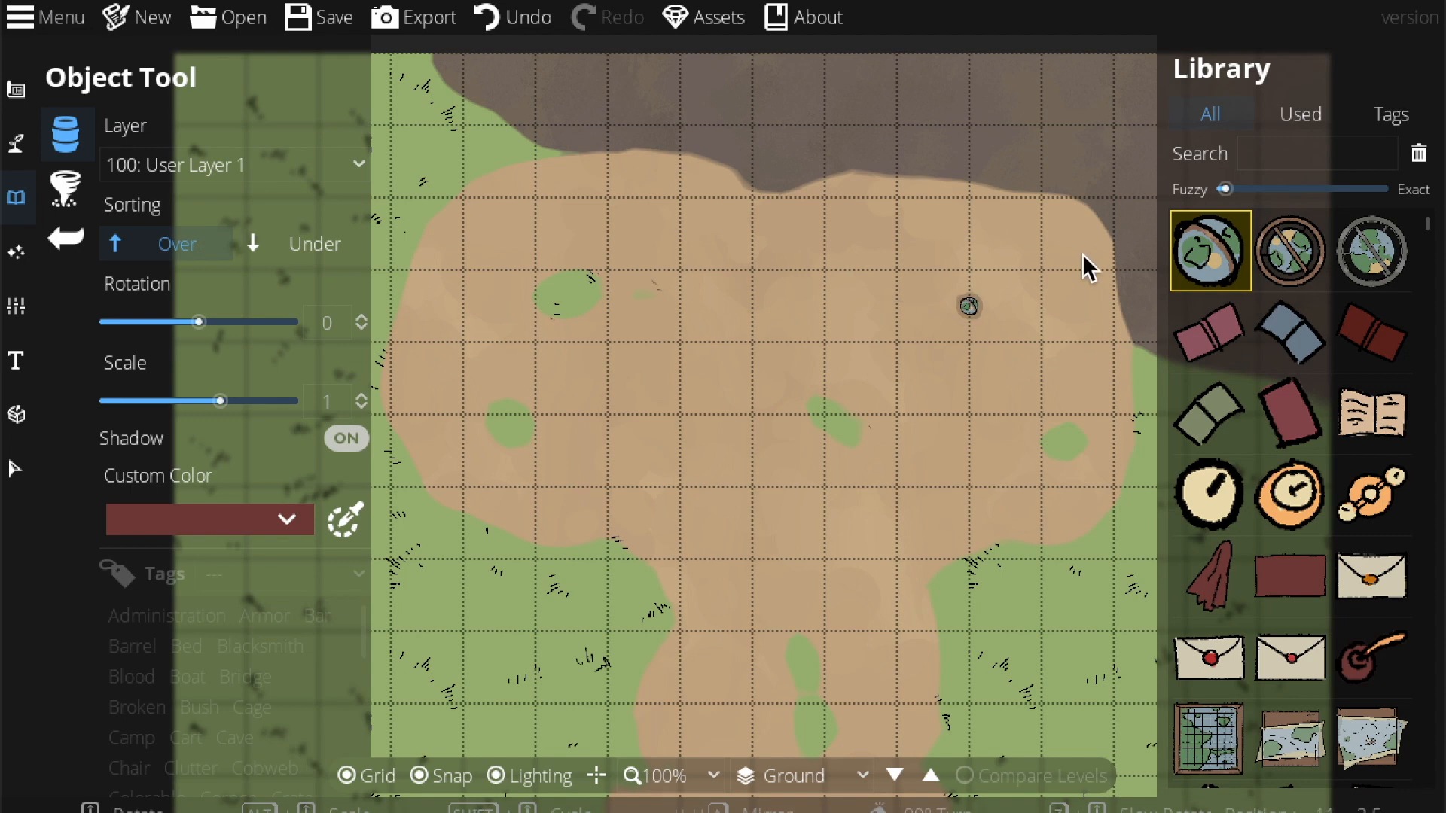
pyautogui.click(1265, 153)
pyautogui.write('tree')
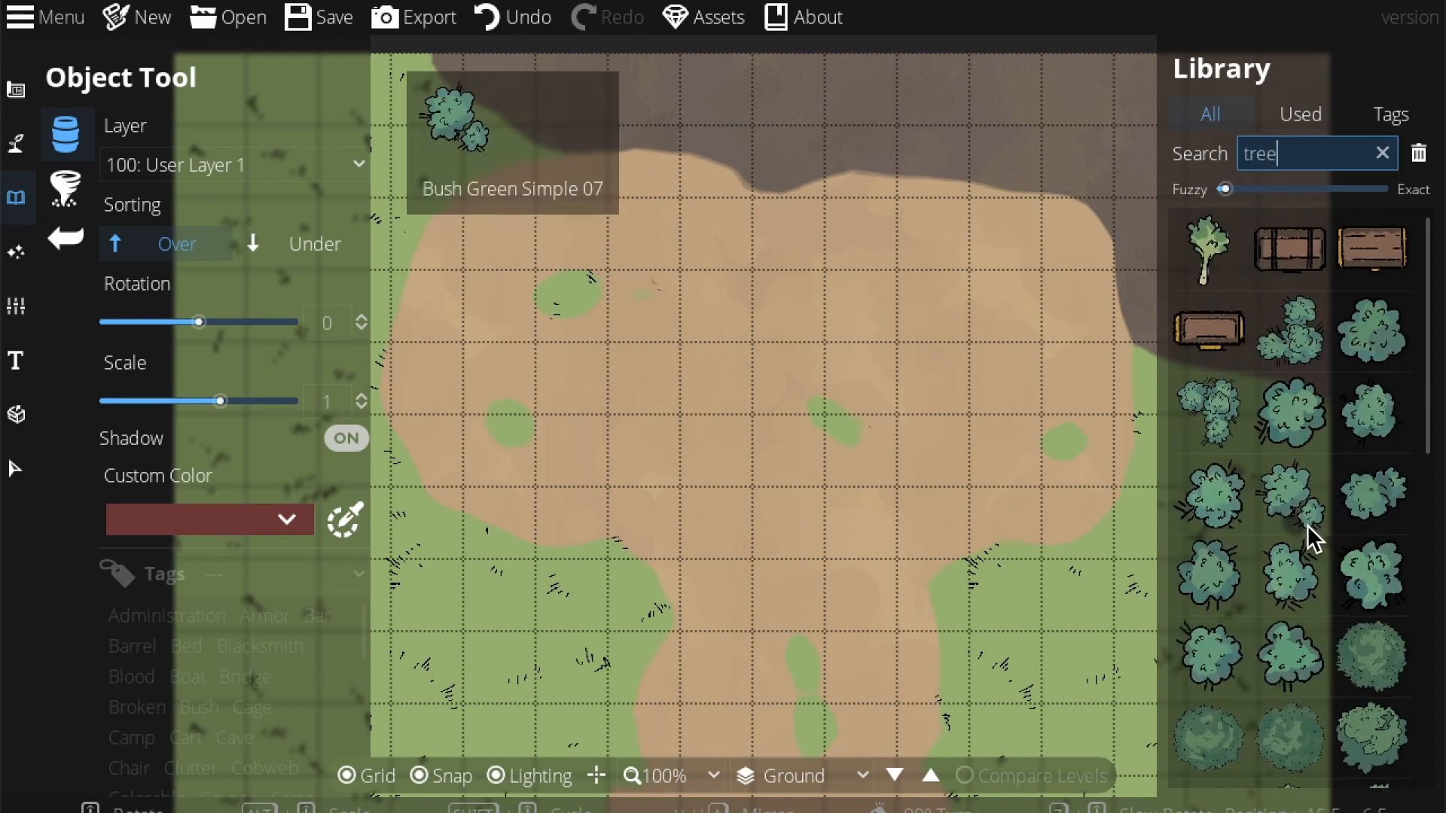
pyautogui.click(1359, 588)
pyautogui.moveTo(678, 373); pyautogui.dragTo(979, 529)
pyautogui.moveTo(624, 525); pyautogui.dragTo(555, 354)
pyautogui.moveTo(663, 434); pyautogui.dragTo(525, 382)
pyautogui.moveTo(666, 595)
pyautogui.mouseDown()
pyautogui.moveTo(590, 523)
pyautogui.moveTo(521, 561)
pyautogui.mouseUp()
pyautogui.moveTo(774, 431); pyautogui.dragTo(968, 560)
pyautogui.click(716, 381)
pyautogui.moveTo(712, 485); pyautogui.dragTo(577, 323)
# Step: Paint a small round pond just east of the tree with the Water Brush at the medium brush size
pyautogui.click(25, 146)
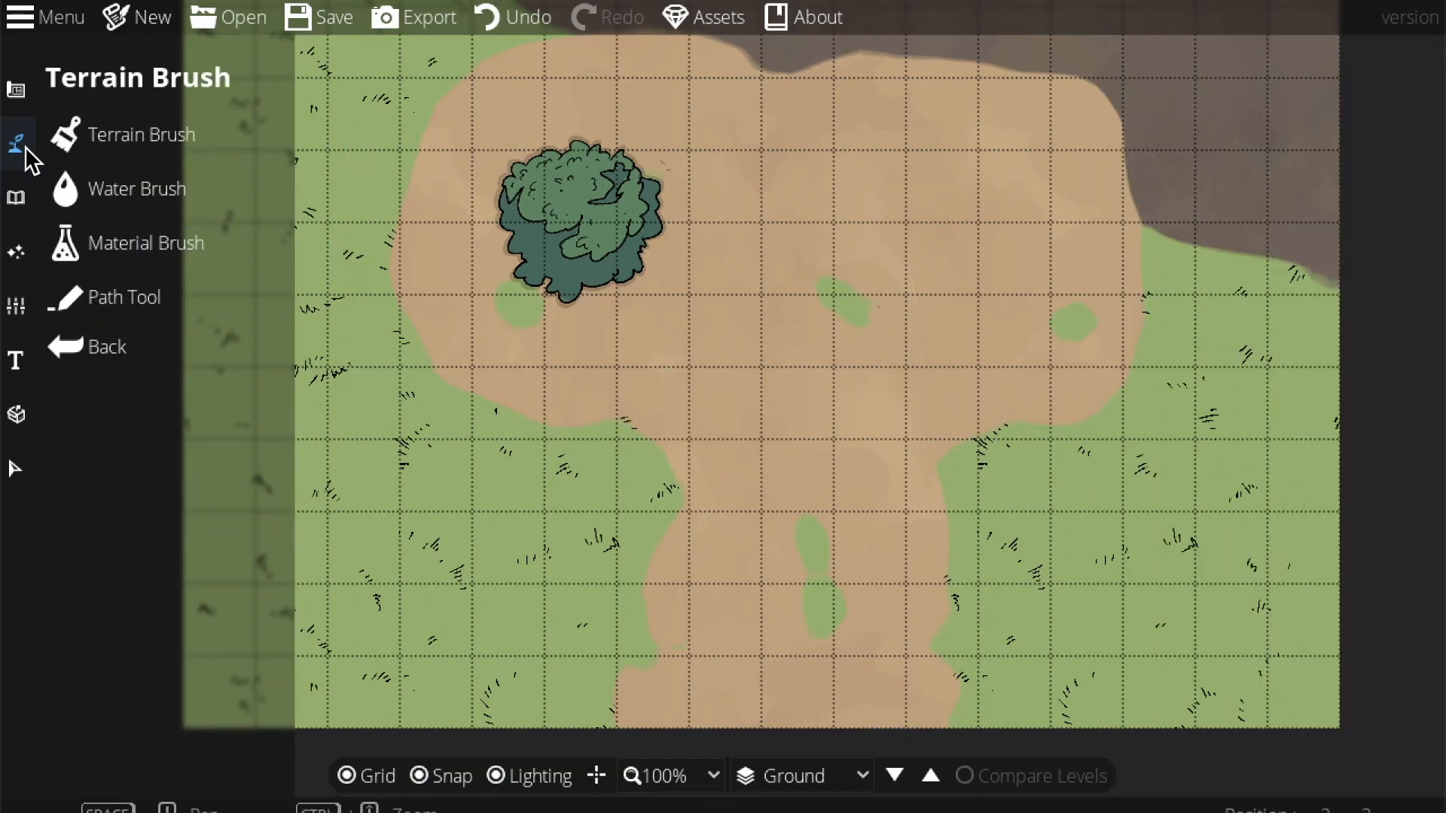
pyautogui.click(184, 195)
pyautogui.click(255, 176)
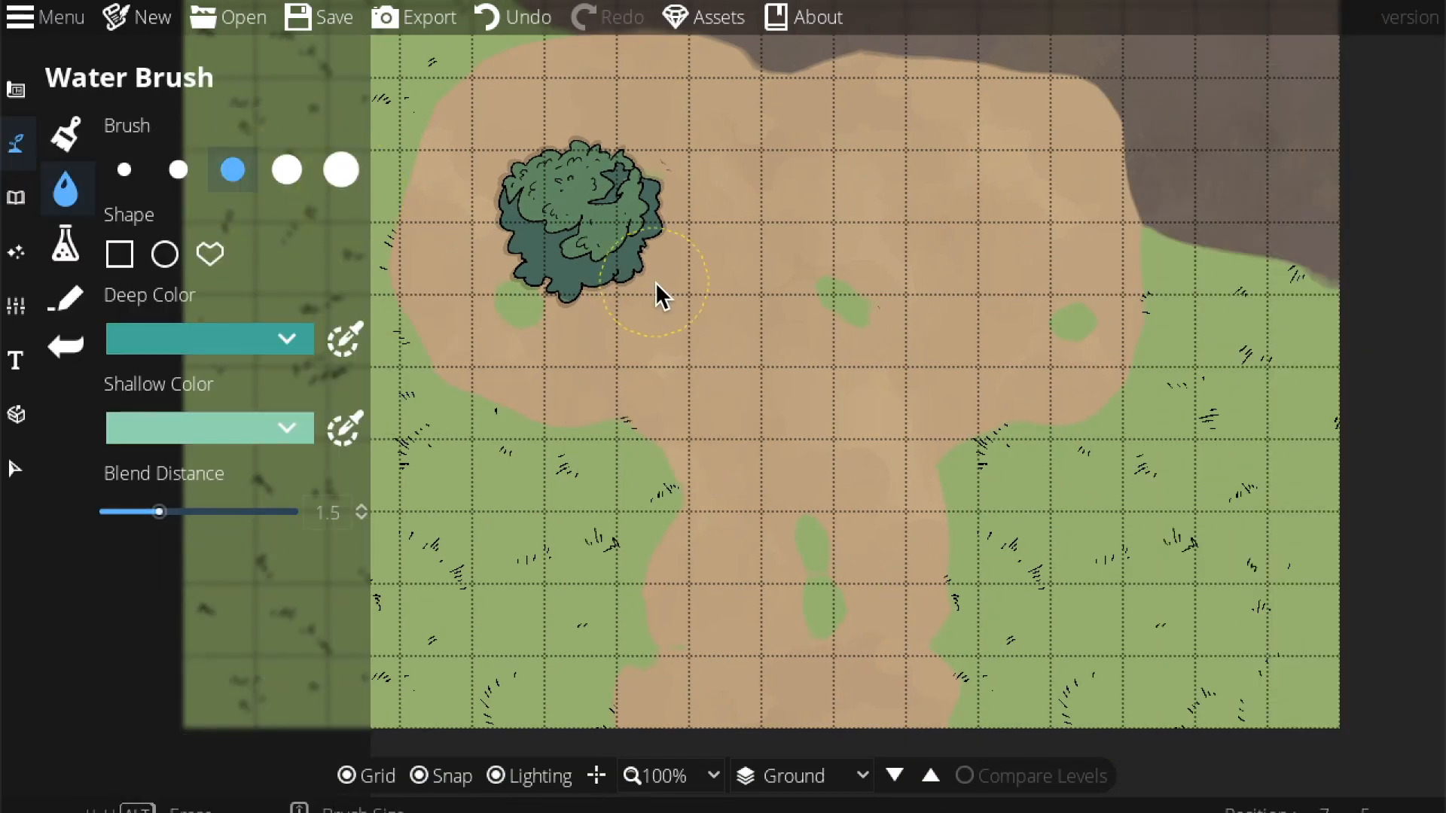
pyautogui.click(748, 226)
pyautogui.moveTo(790, 457); pyautogui.dragTo(726, 472)
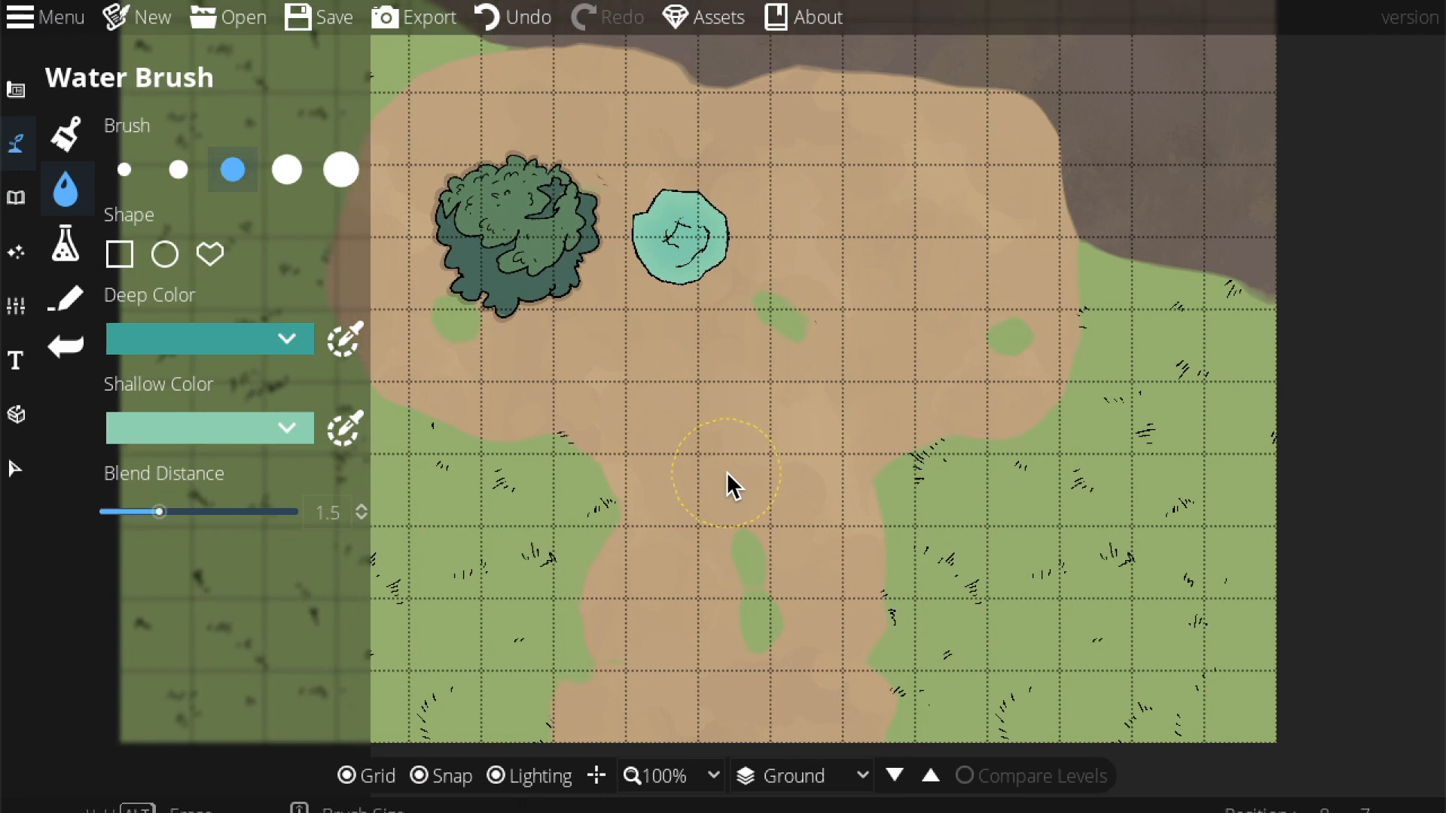
# Step: Search the object library for "leaves" and place a scattered leaf cluster east of the pond
pyautogui.click(33, 202)
pyautogui.click(121, 135)
pyautogui.click(1295, 153)
pyautogui.write('tree')
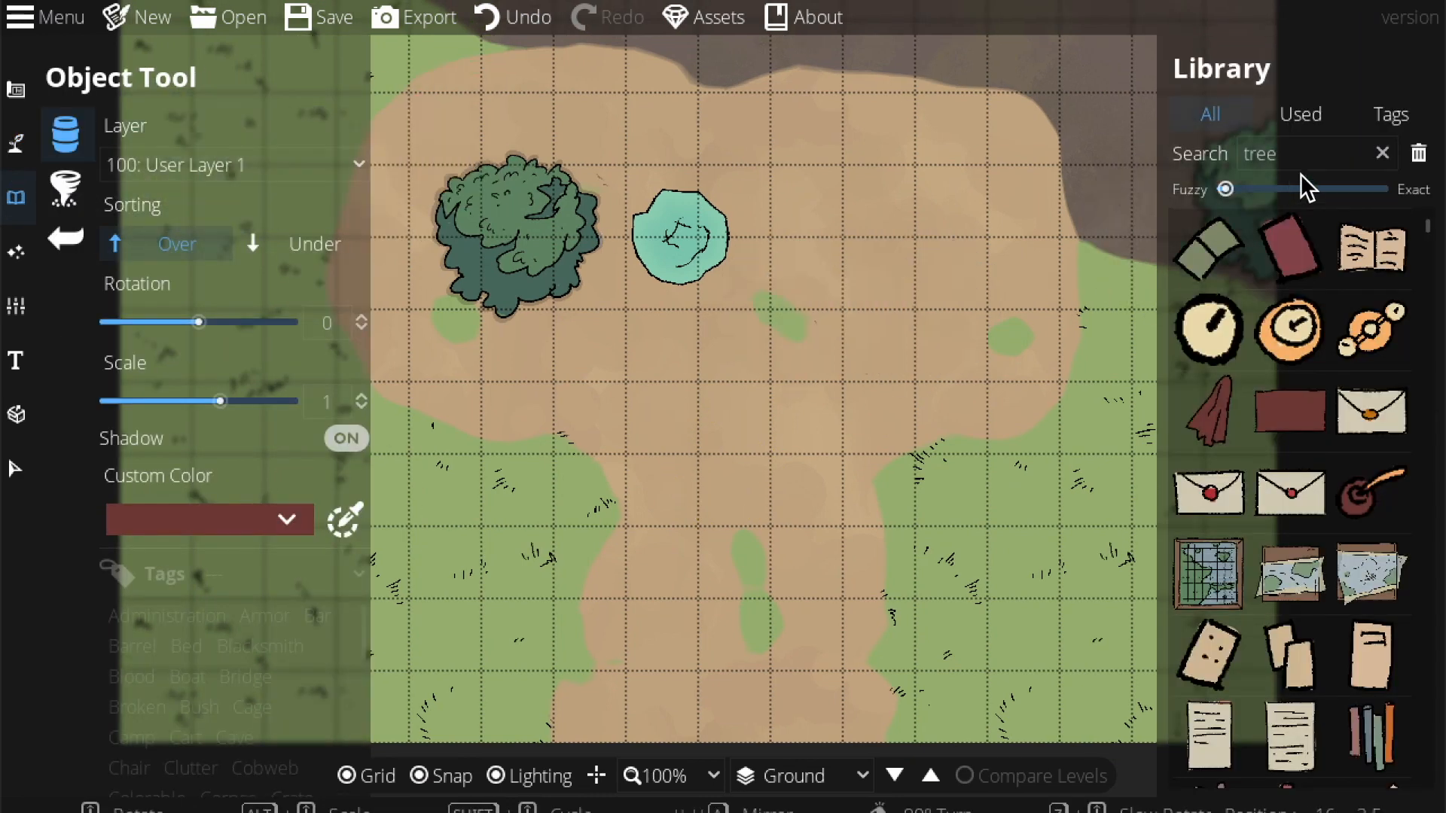
pyautogui.moveTo(1295, 146); pyautogui.dragTo(1180, 151)
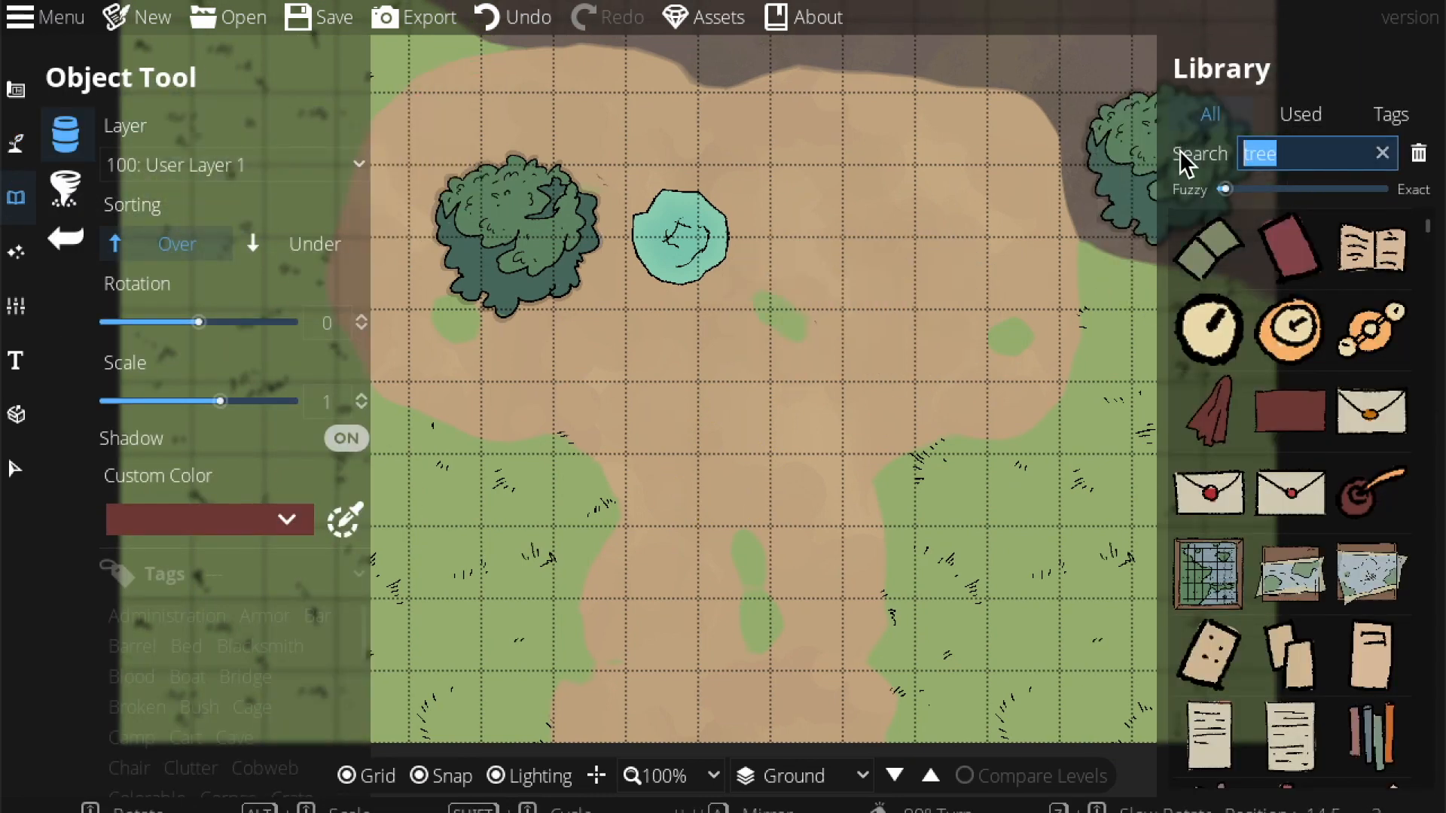
pyautogui.write('leabess')
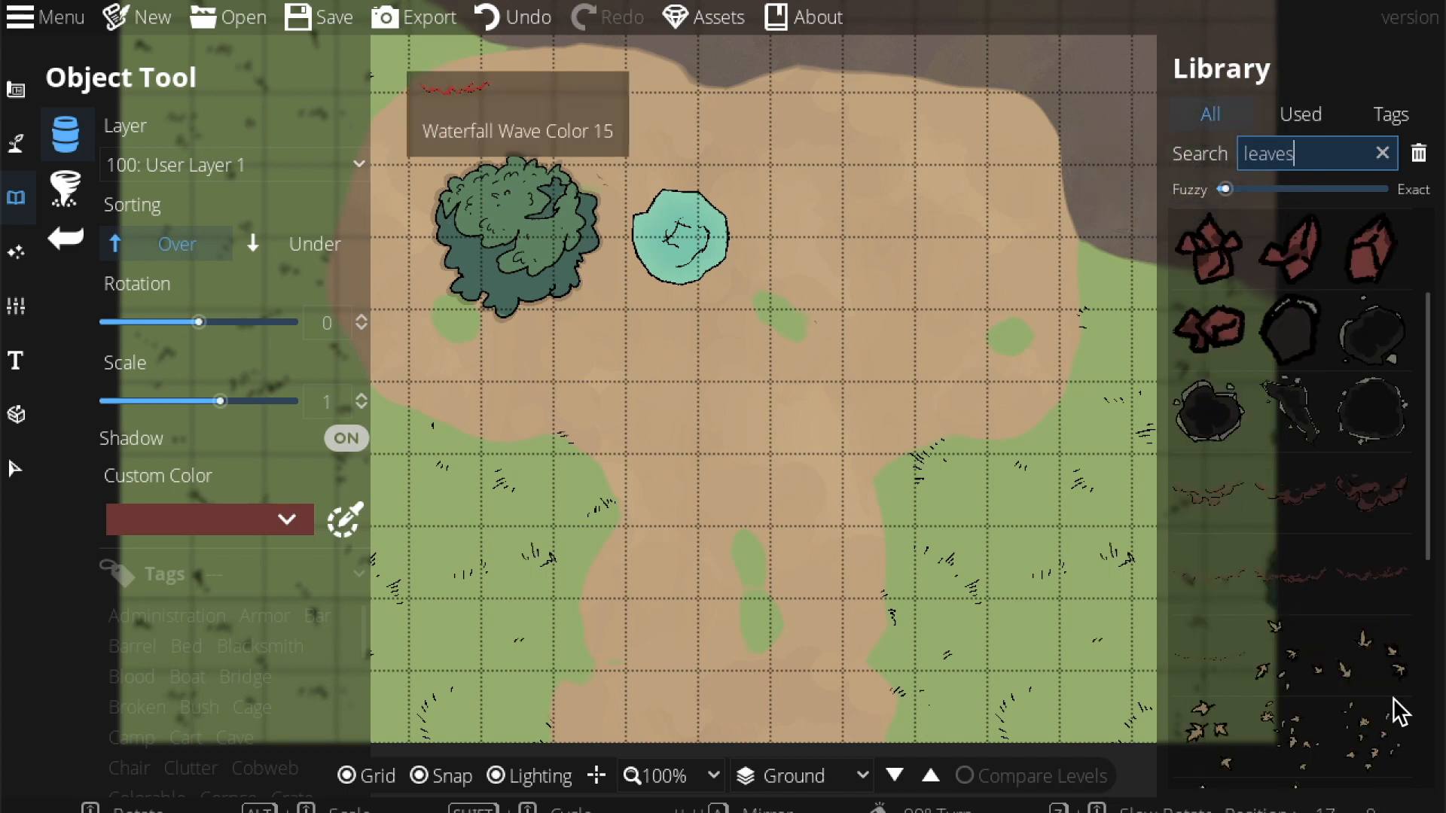
pyautogui.click(1380, 724)
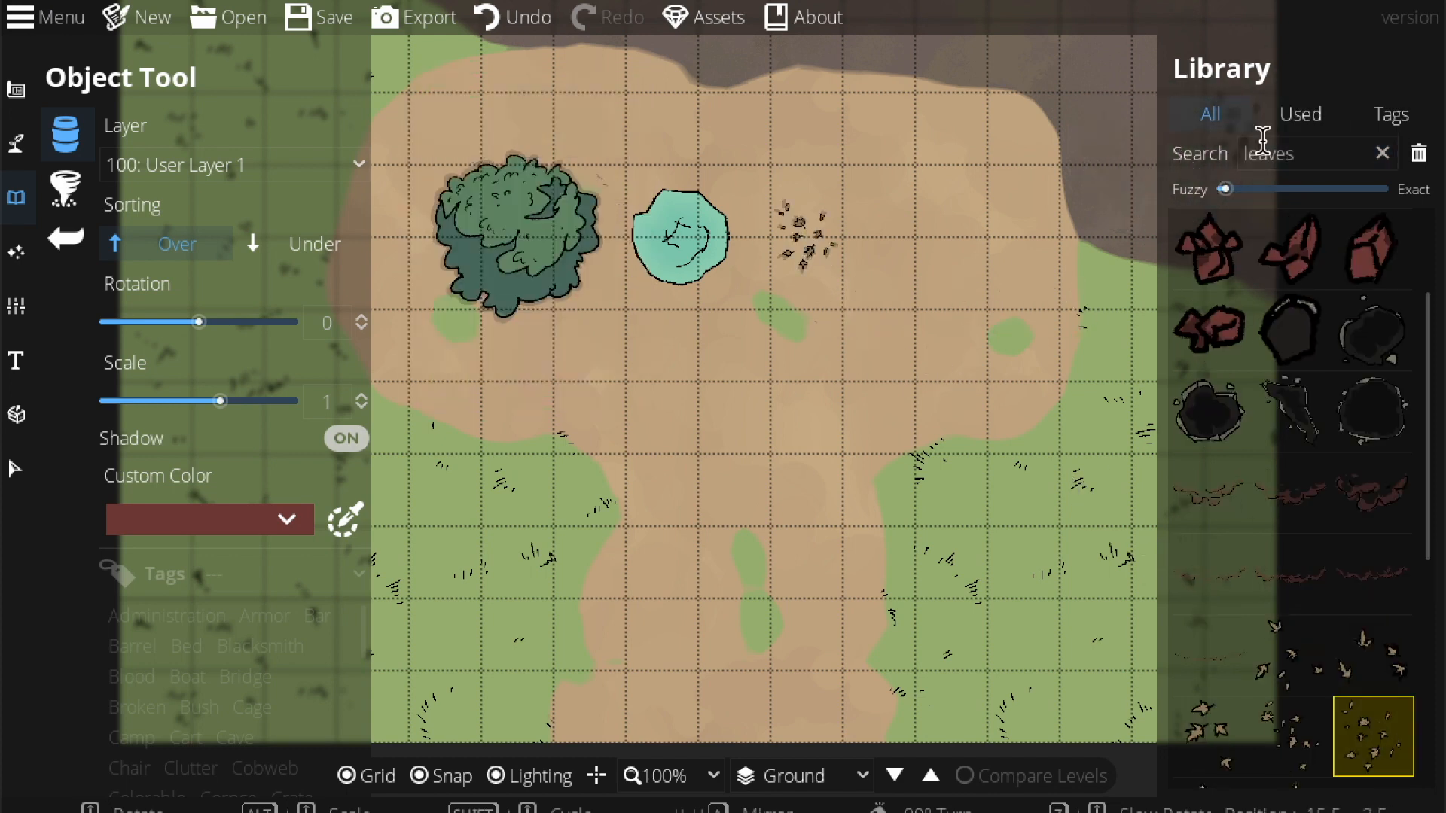
# Step: Search the object library for "tree" and place a round stump with many thin roots east of the leaves
pyautogui.moveTo(1360, 153); pyautogui.dragTo(1211, 155)
pyautogui.write('tree')
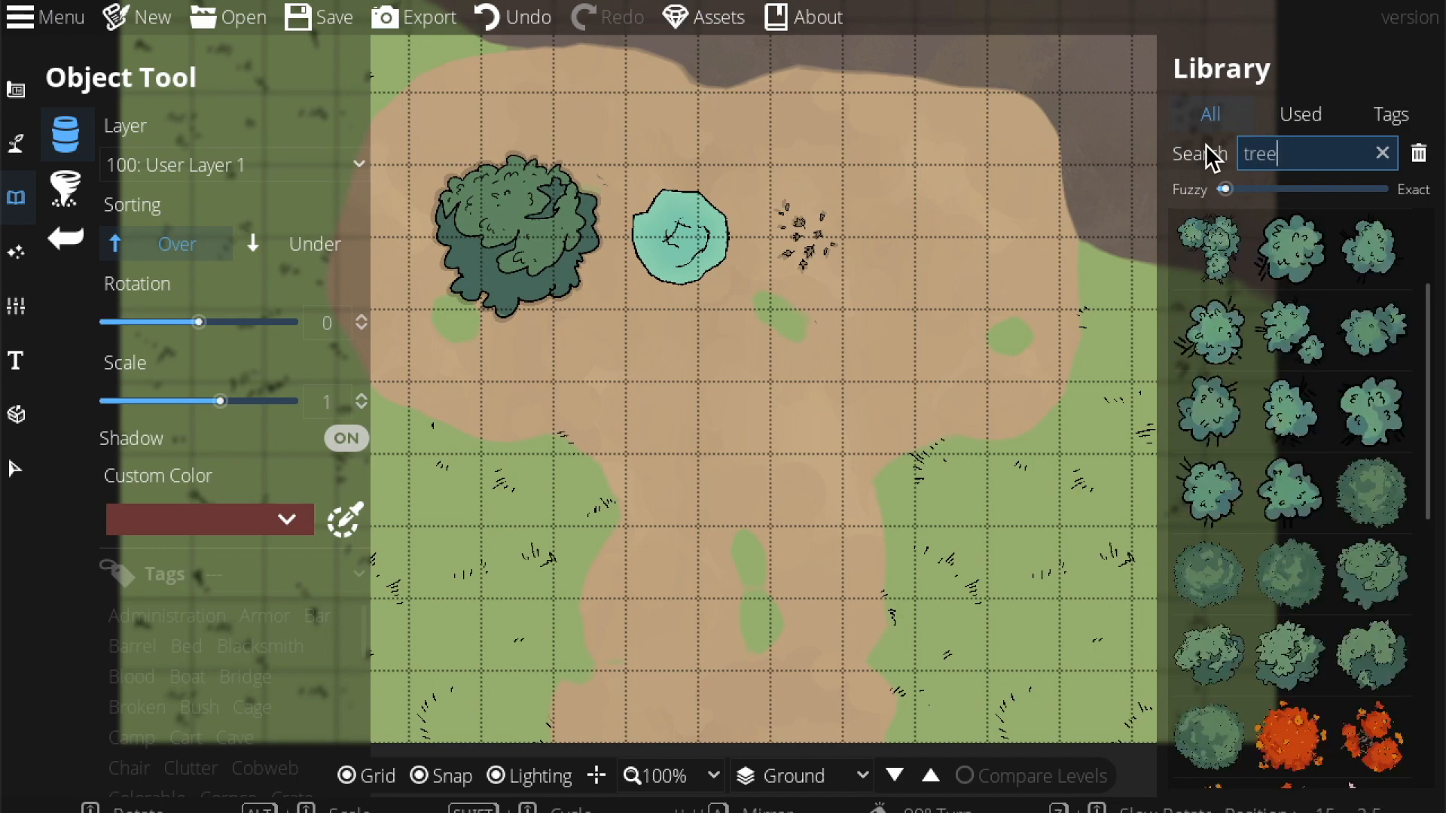
pyautogui.moveTo(1294, 687)
pyautogui.scroll(-4, 1295, 686)
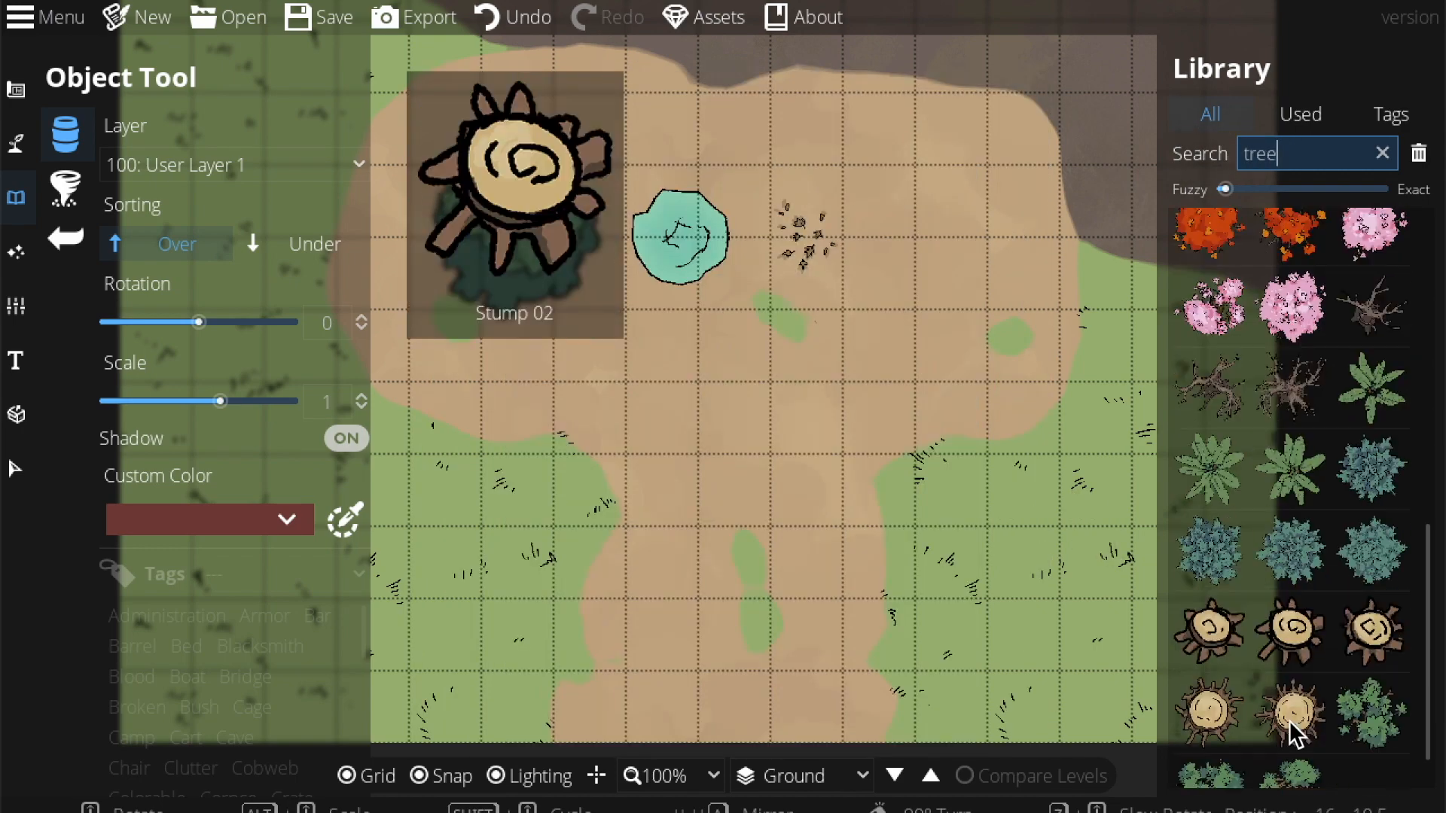
pyautogui.click(1299, 667)
pyautogui.click(987, 227)
pyautogui.moveTo(721, 302); pyautogui.dragTo(734, 381)
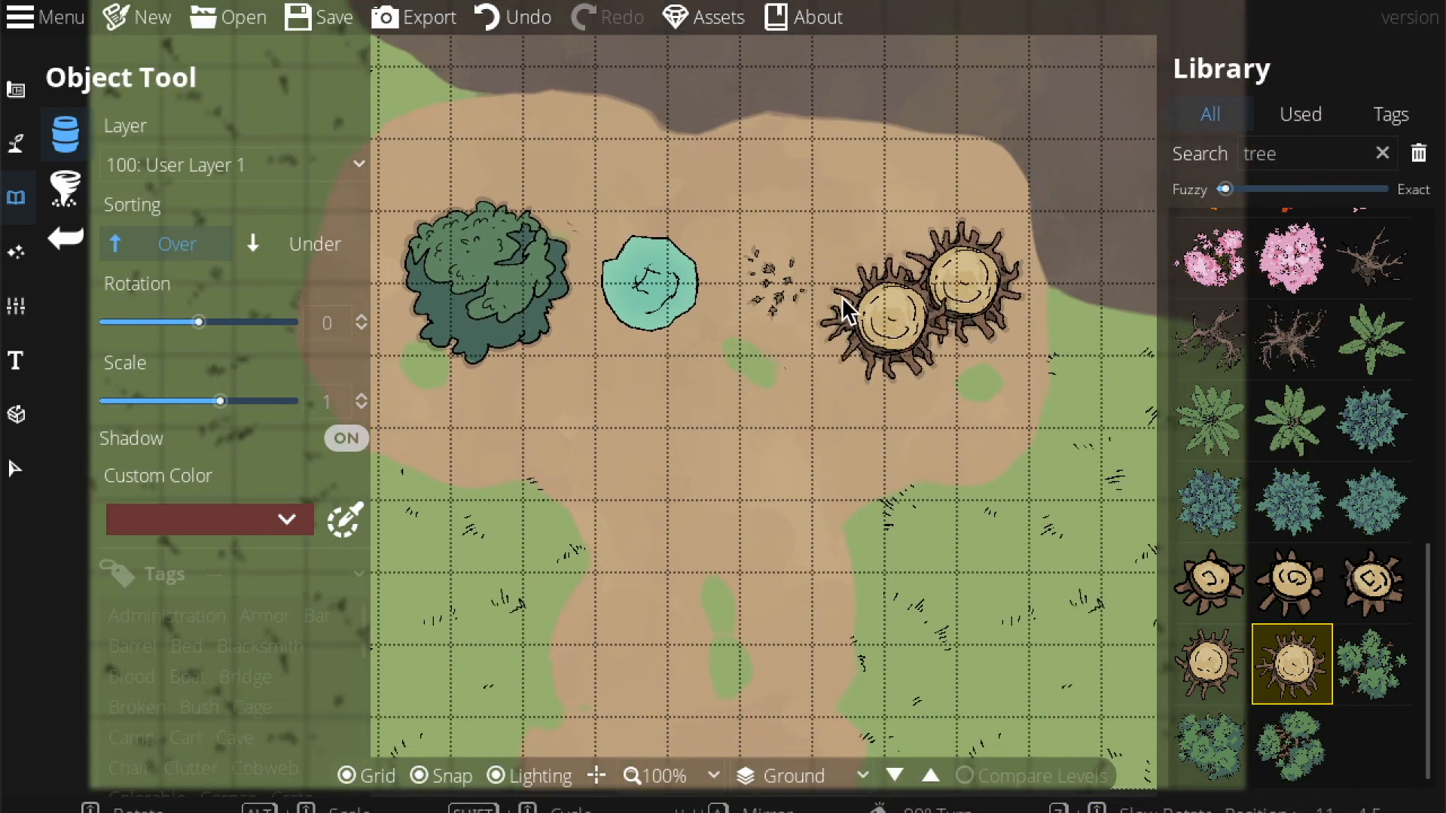
# Step: Move the tree stump slightly west, in line with the leaves and the pond
pyautogui.click(17, 469)
pyautogui.click(922, 279)
pyautogui.moveTo(920, 278)
pyautogui.mouseDown()
pyautogui.moveTo(900, 283)
pyautogui.moveTo(921, 283)
pyautogui.mouseUp()
pyautogui.click(987, 581)
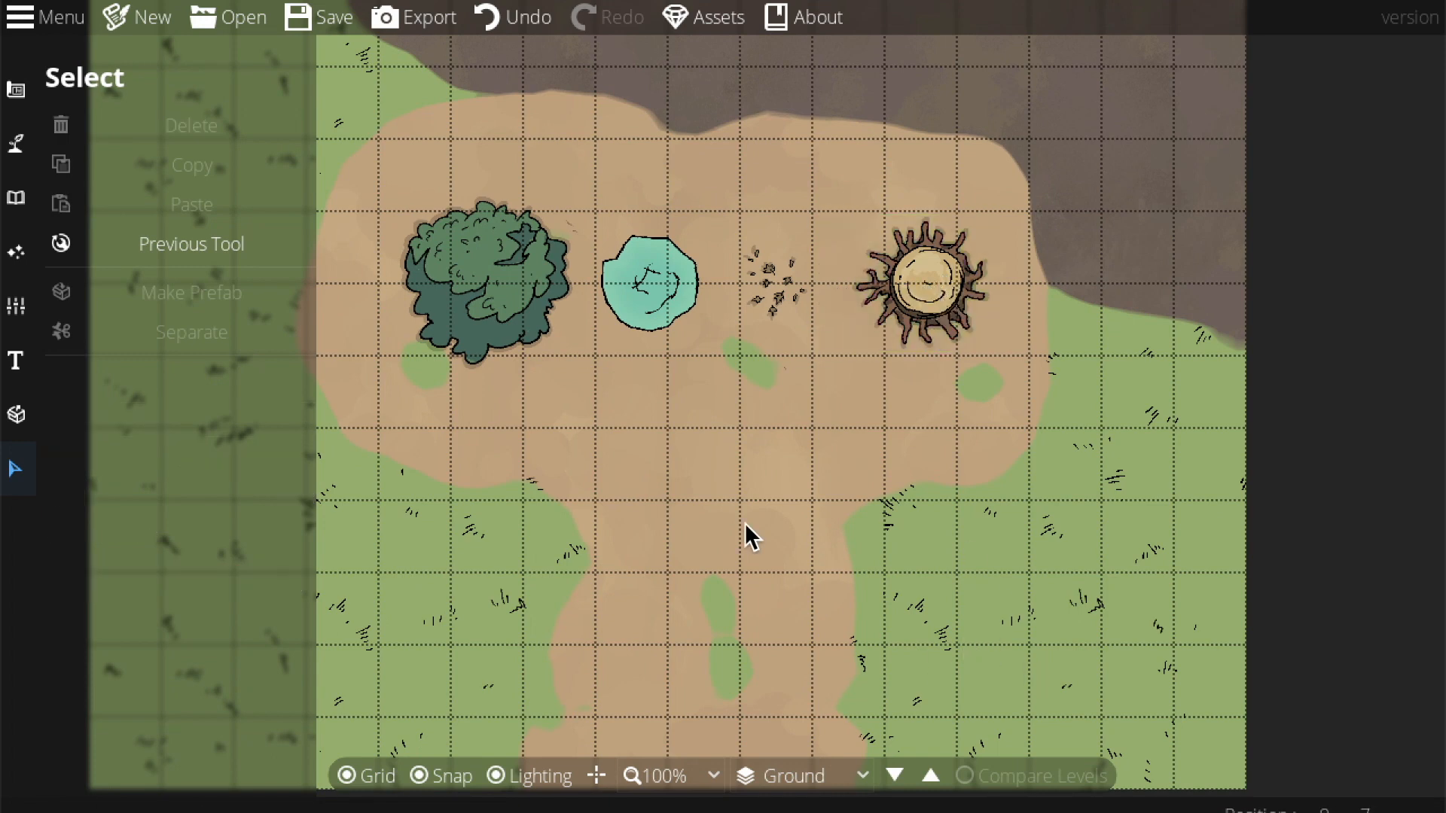
pyautogui.moveTo(745, 523); pyautogui.dragTo(680, 228)
pyautogui.moveTo(558, 522); pyautogui.dragTo(597, 55)
pyautogui.moveTo(907, 530); pyautogui.dragTo(515, 415)
pyautogui.moveTo(1205, 103); pyautogui.dragTo(815, 386)
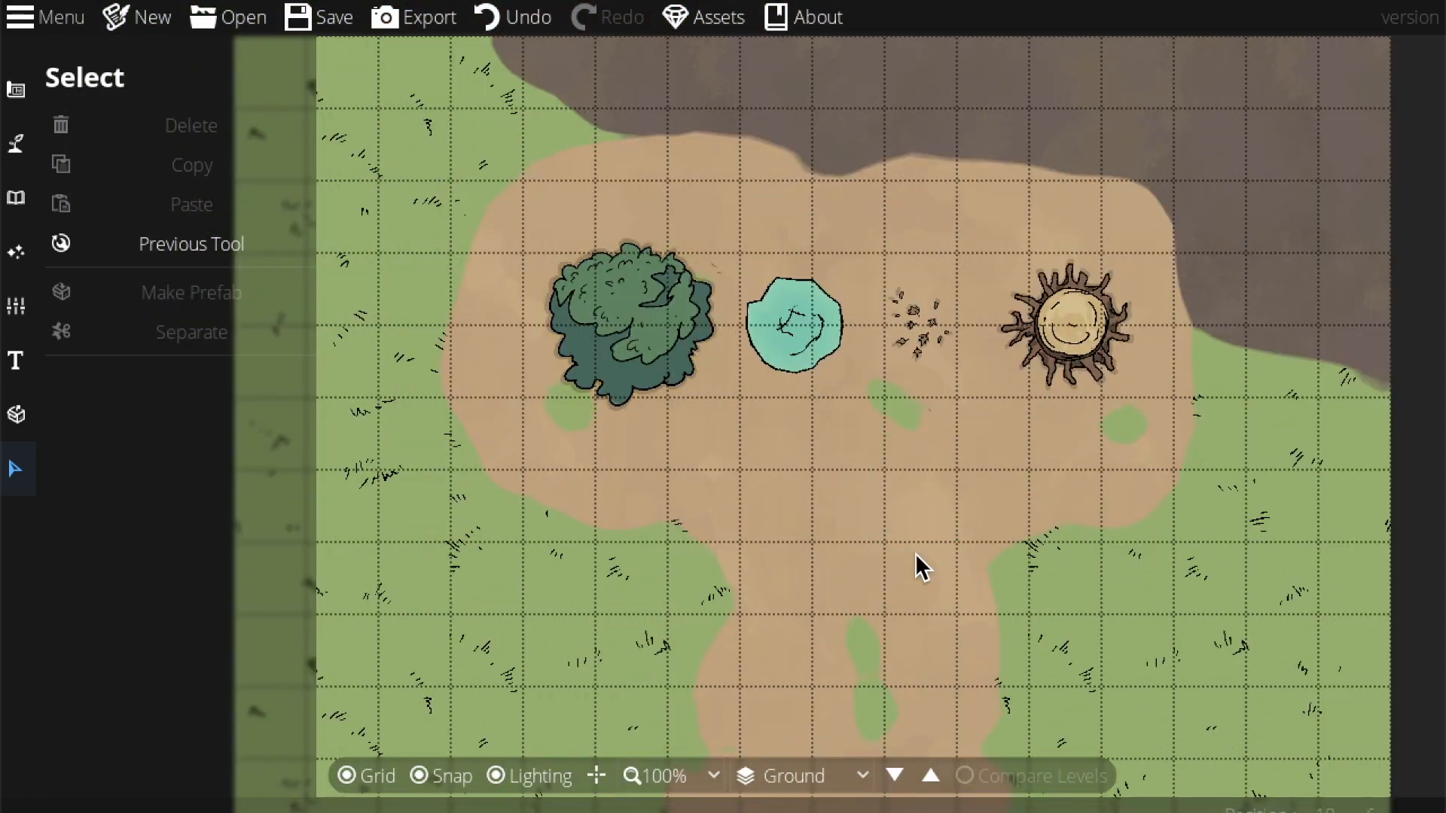
pyautogui.moveTo(577, 165); pyautogui.dragTo(734, 288)
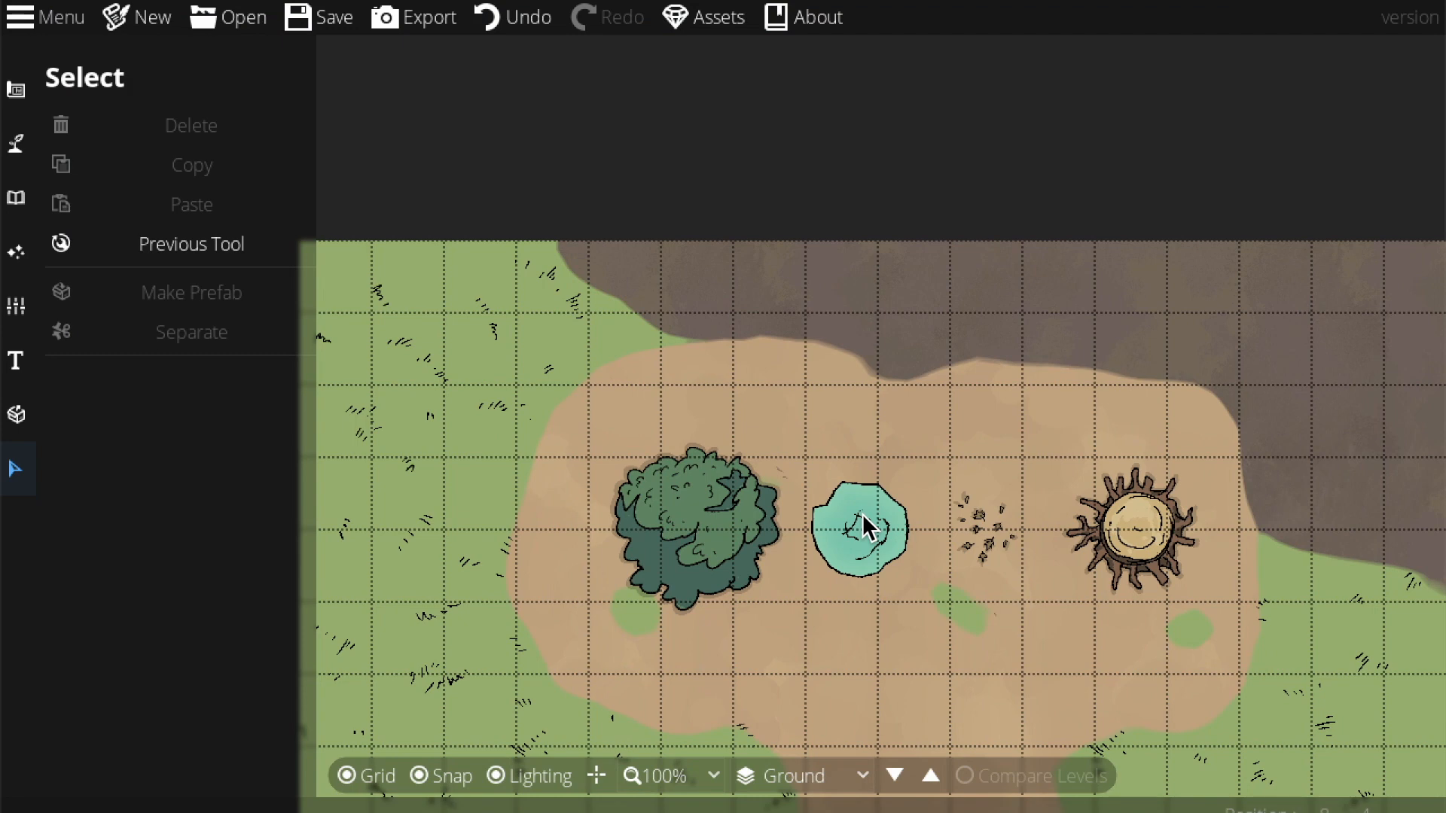
pyautogui.moveTo(788, 230); pyautogui.dragTo(896, 512)
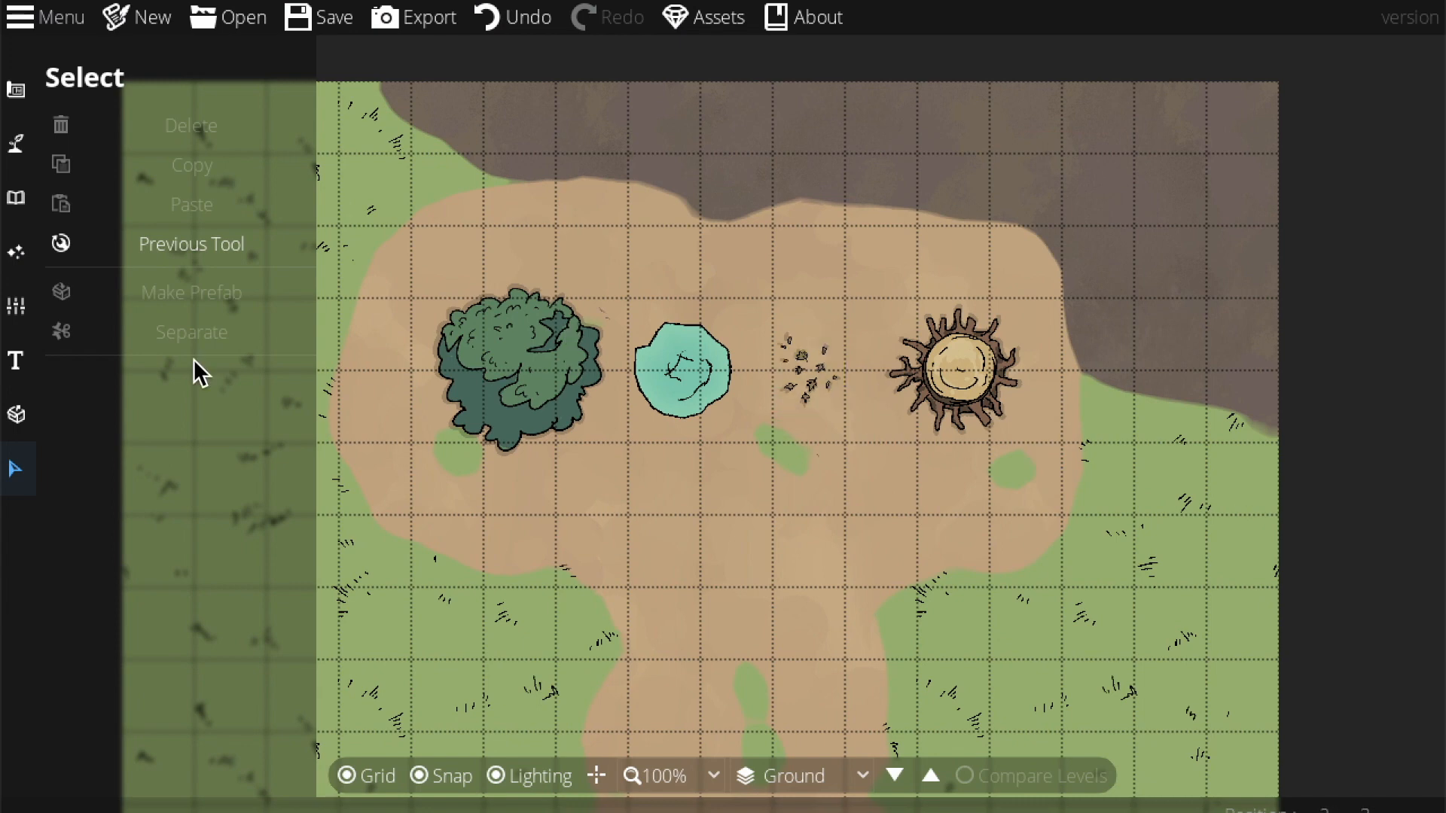
# Step: Delete the tree, leaves and stump together, and erase the pond with the Water Brush
pyautogui.moveTo(415, 245); pyautogui.dragTo(1093, 482)
pyautogui.press('Delete')
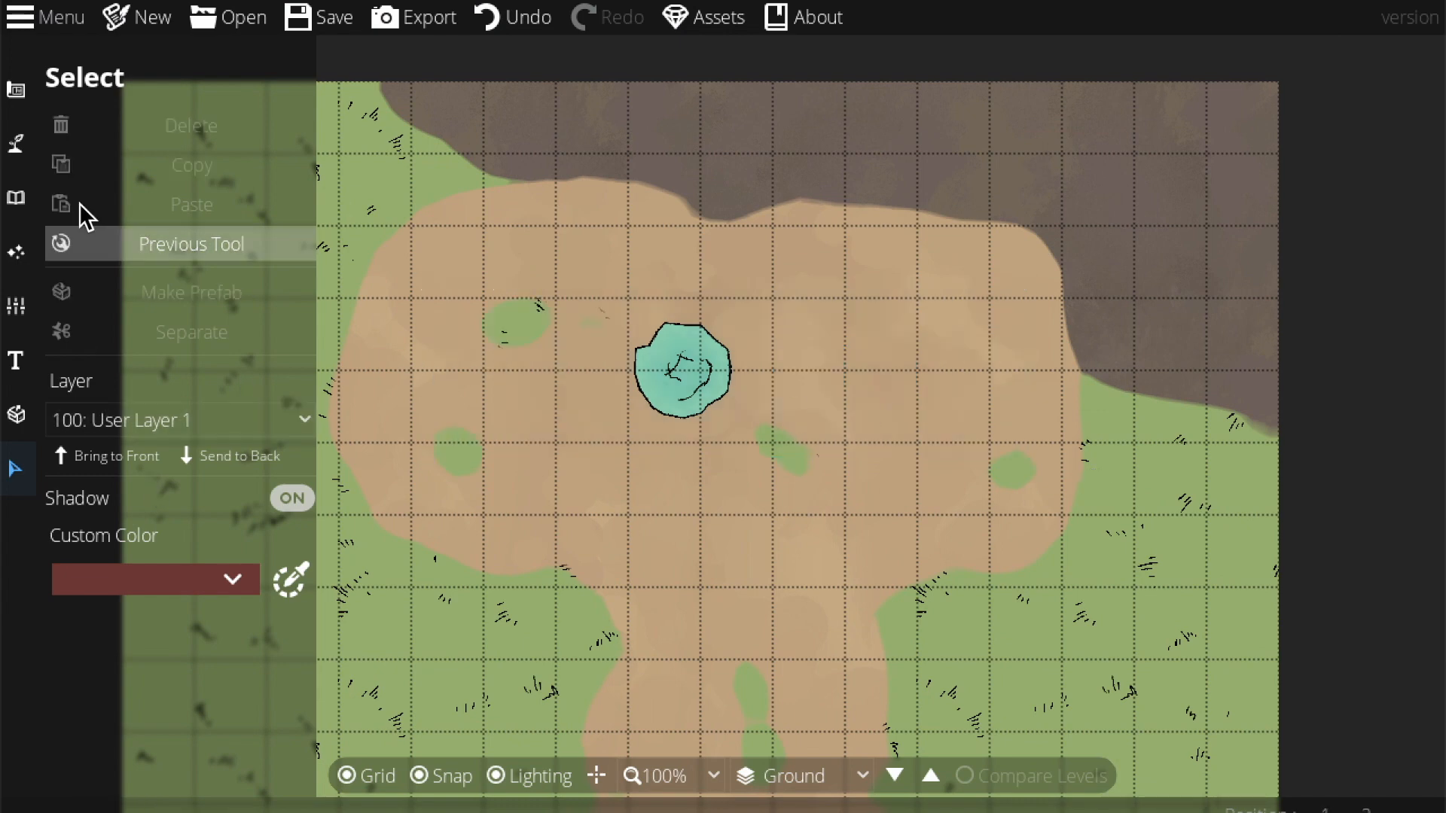
pyautogui.click(15, 143)
pyautogui.click(135, 190)
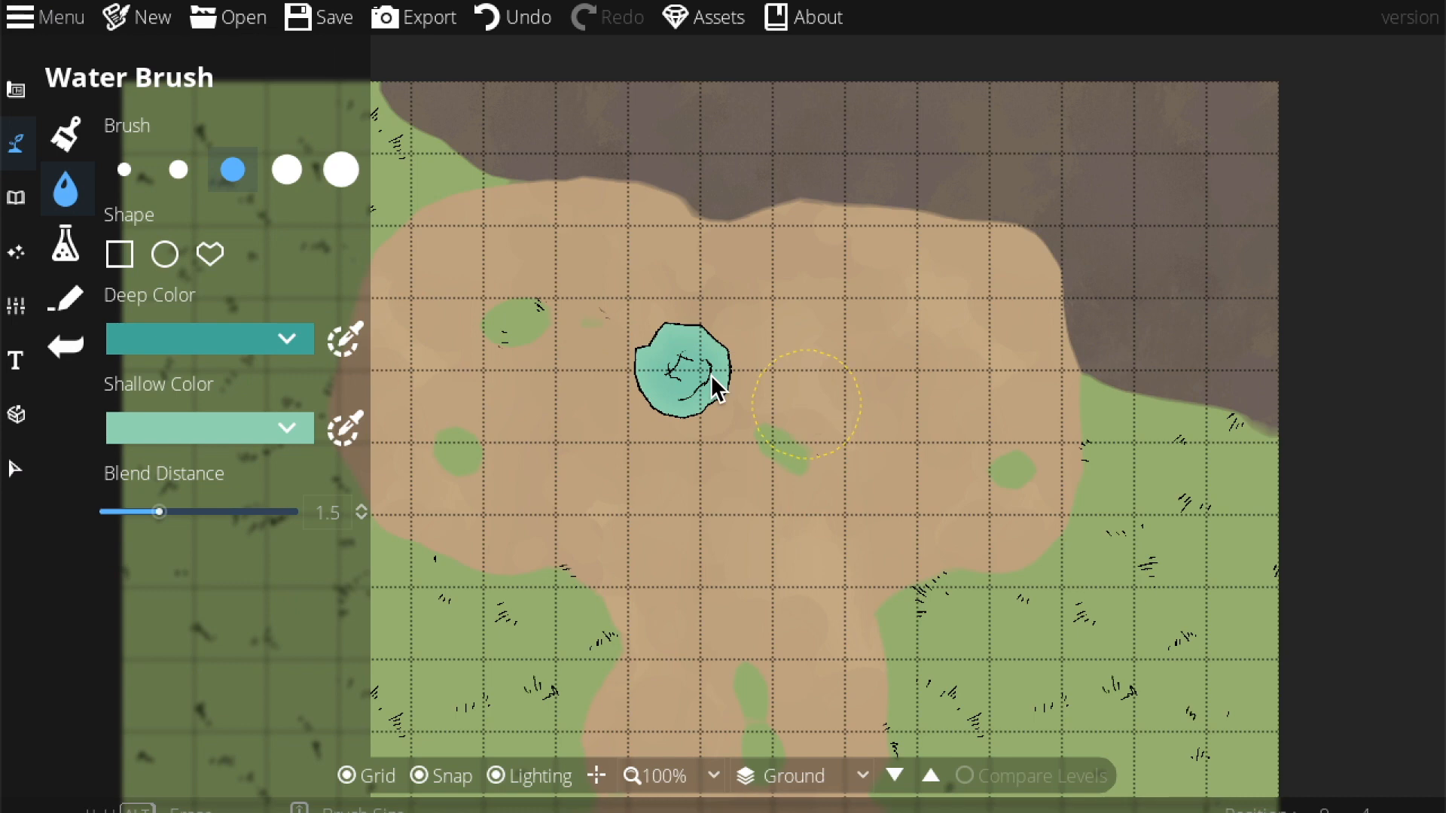
pyautogui.moveTo(719, 381); pyautogui.dragTo(664, 358)
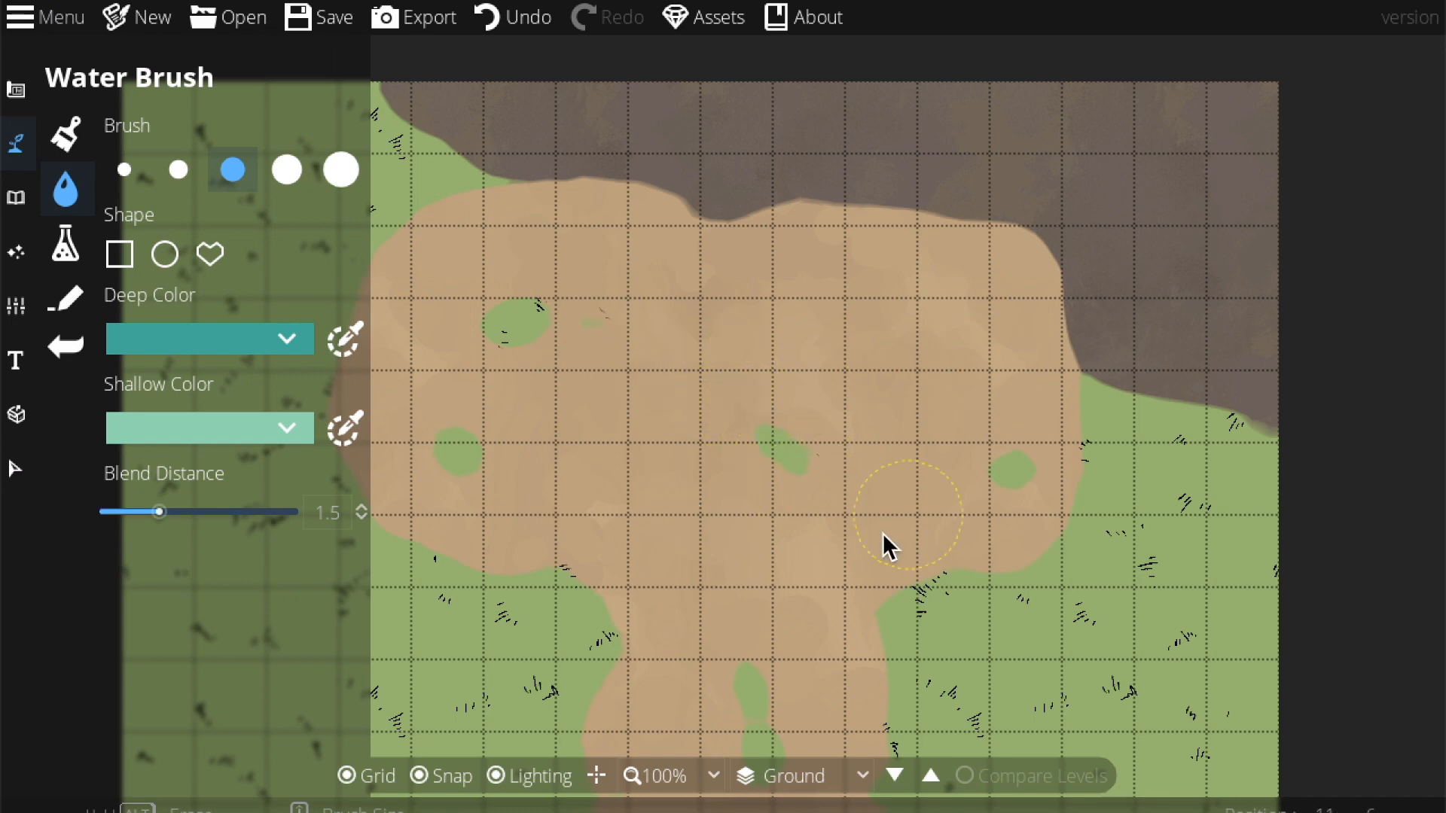
pyautogui.moveTo(766, 350); pyautogui.dragTo(993, 375)
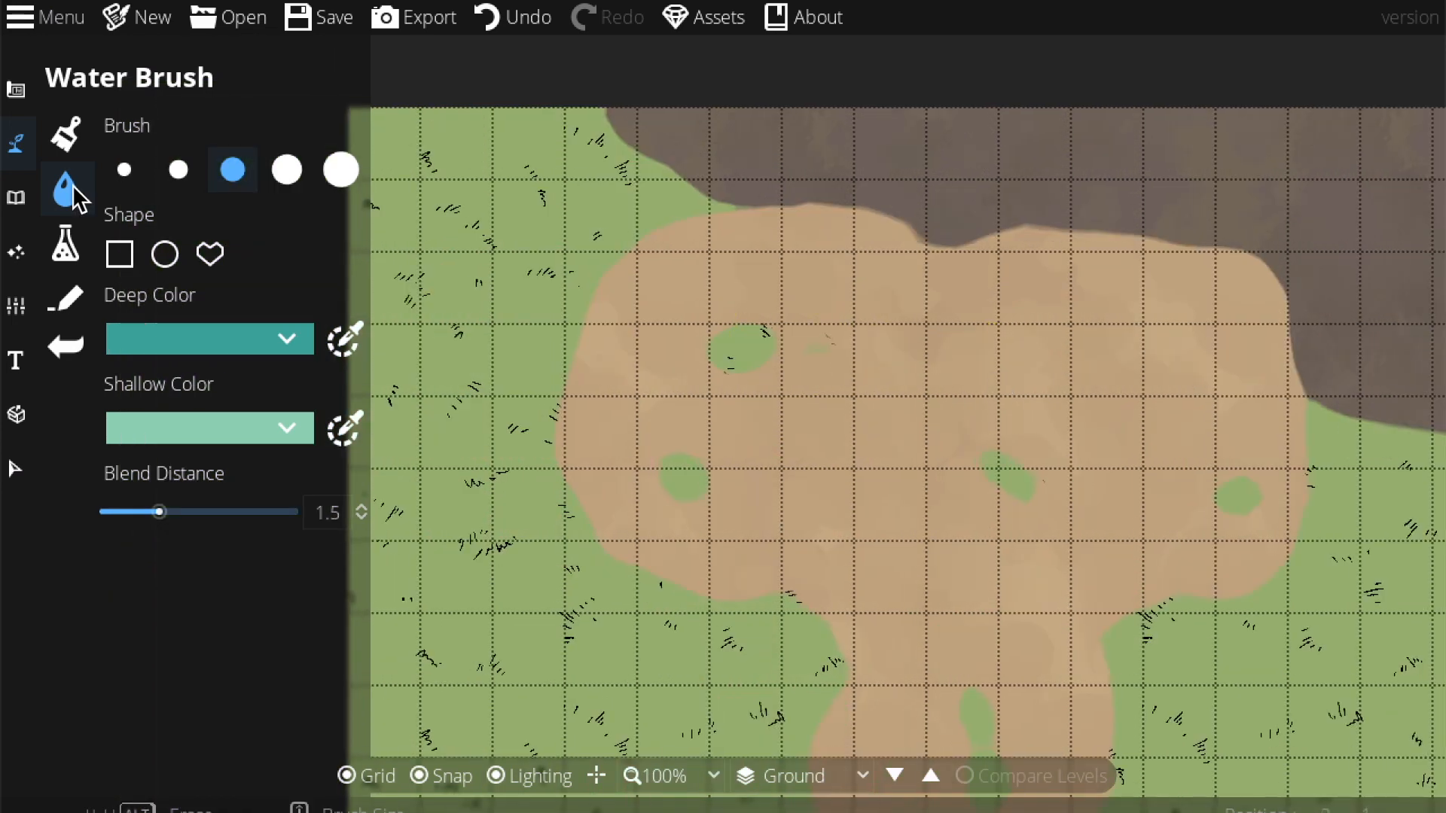
# Step: Set up the Scatter Tool with the four two-toned leafy green tree variants from the "tree" search results
pyautogui.click(18, 198)
pyautogui.click(73, 195)
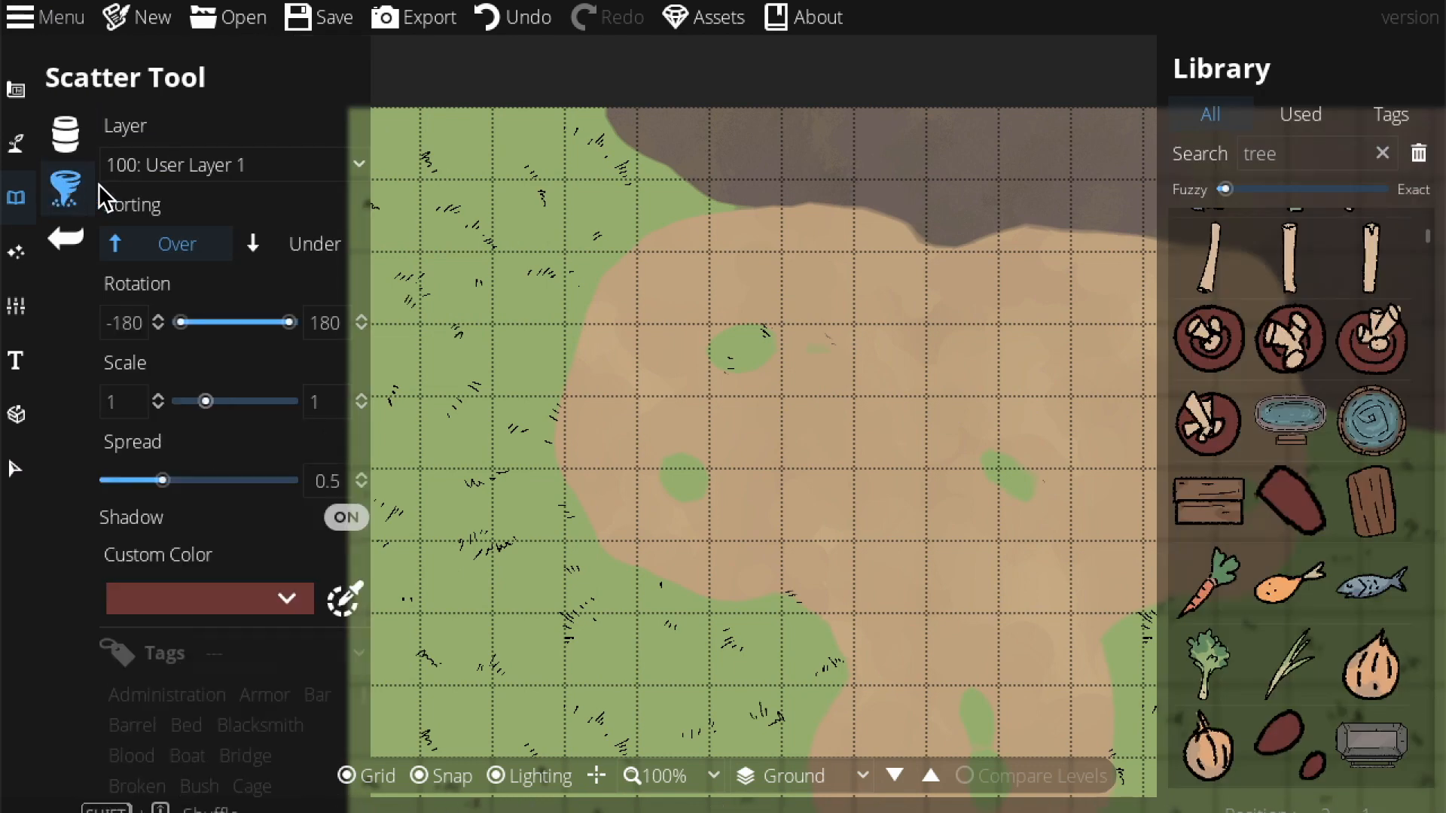
pyautogui.click(1315, 158)
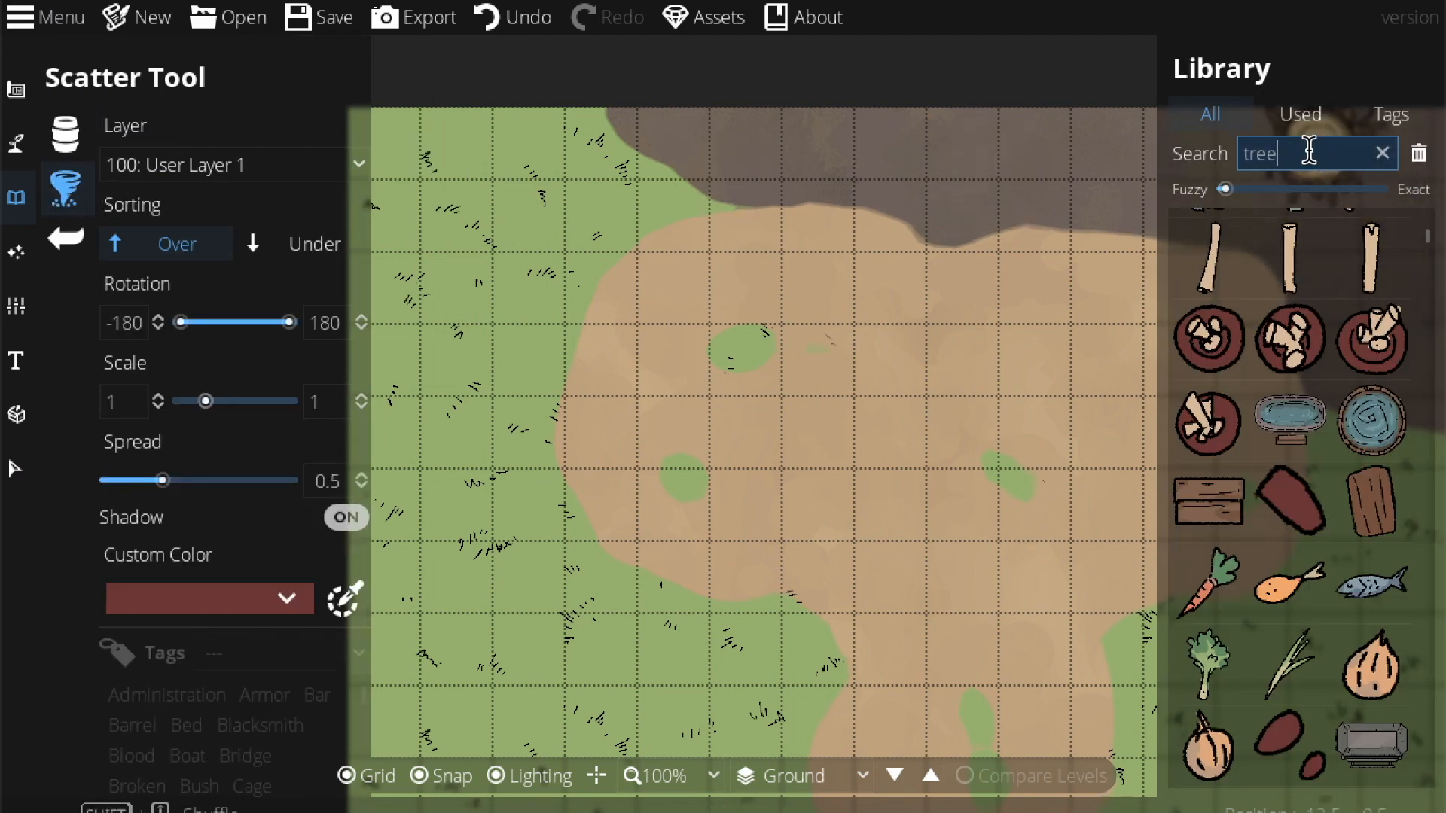
pyautogui.scroll(2, 1326, 580)
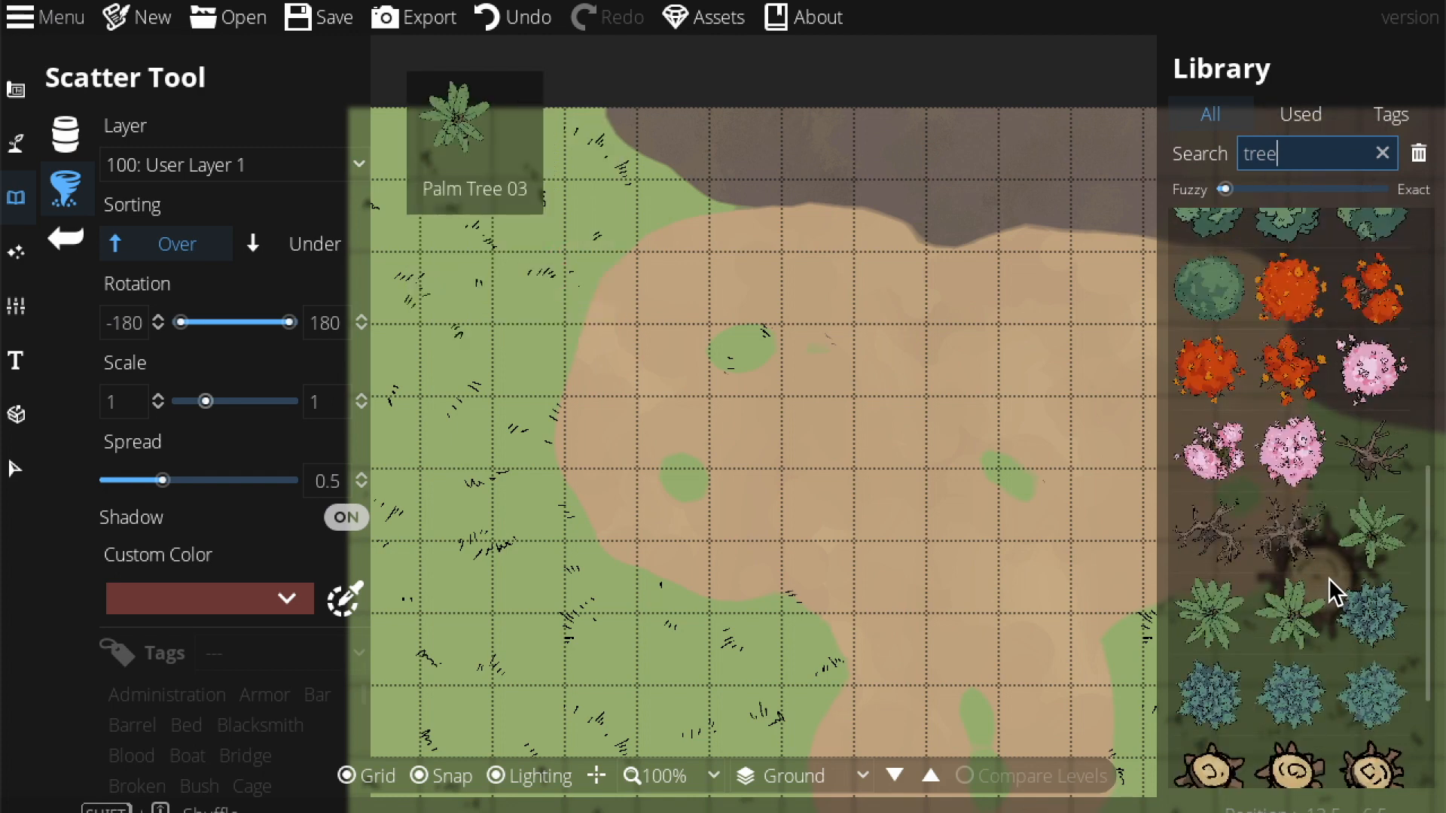
pyautogui.scroll(3, 1329, 580)
pyautogui.click(1344, 414)
pyautogui.keyDown('shift'); pyautogui.click(1358, 333); pyautogui.keyUp('shift')
# Step: Turn off snapping and scatter leafy green trees over the grass along the western and southwestern side of the map
pyautogui.click(616, 291)
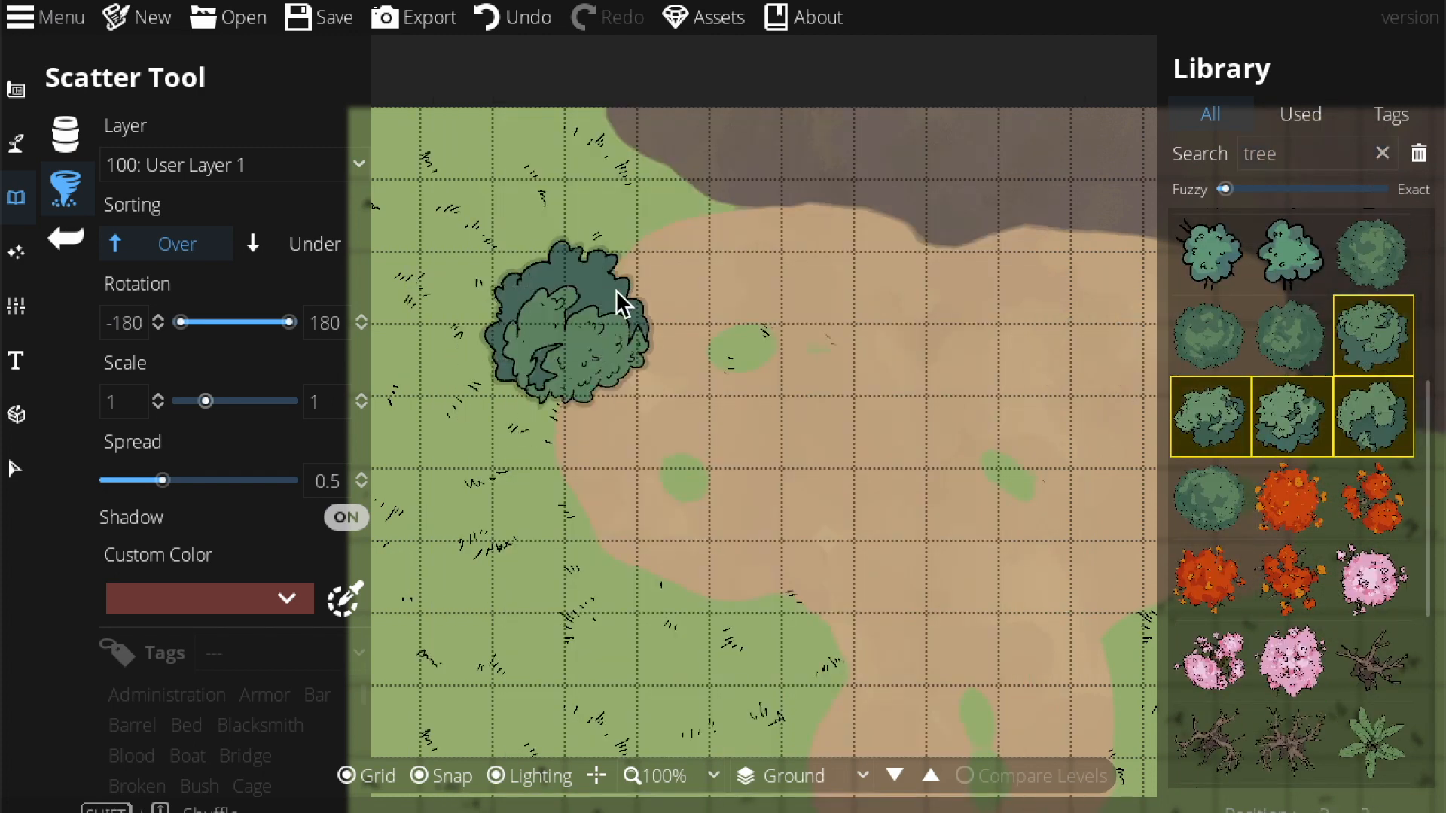
pyautogui.moveTo(616, 290); pyautogui.dragTo(791, 122)
pyautogui.click(865, 658)
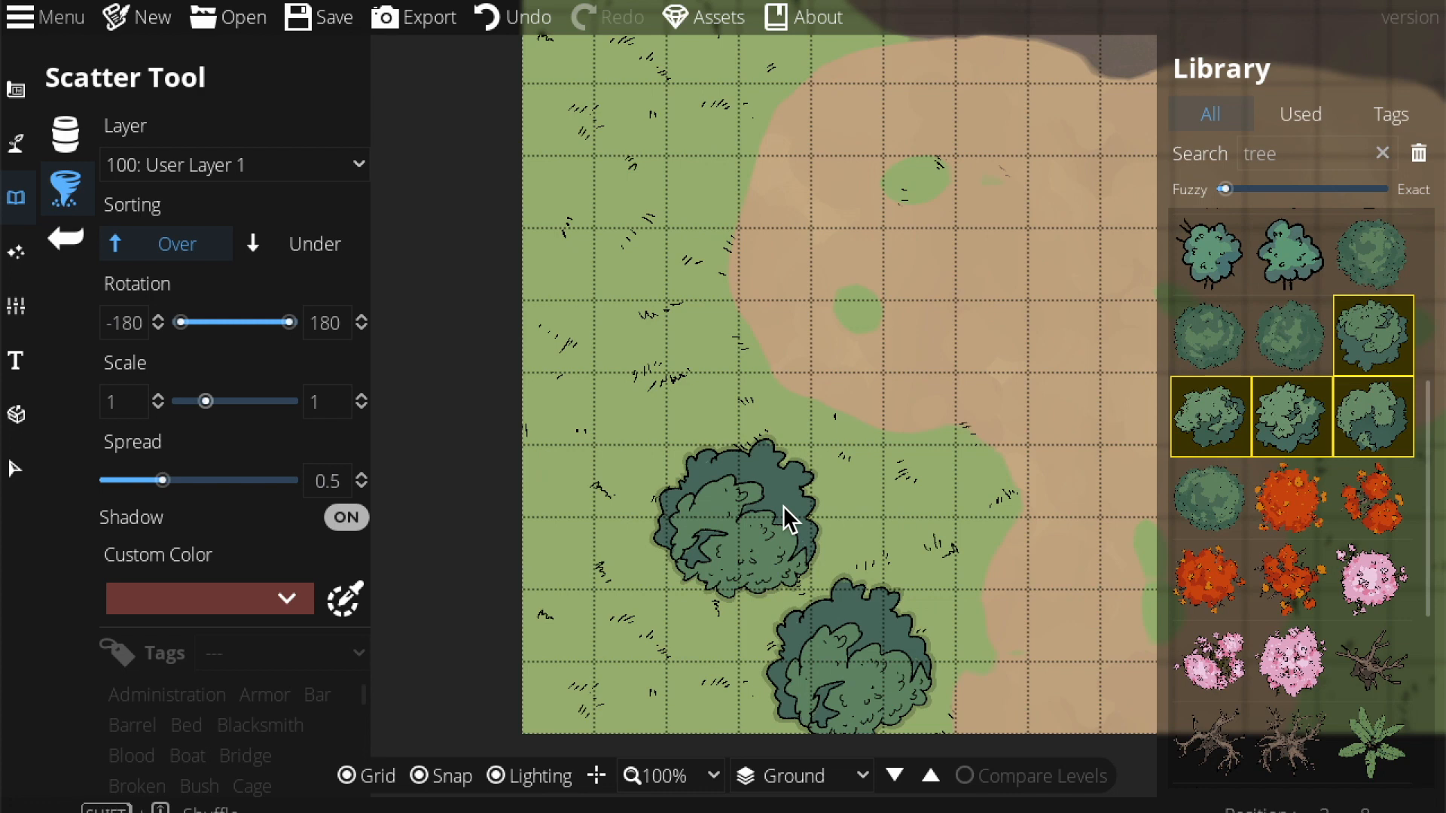
pyautogui.click(753, 497)
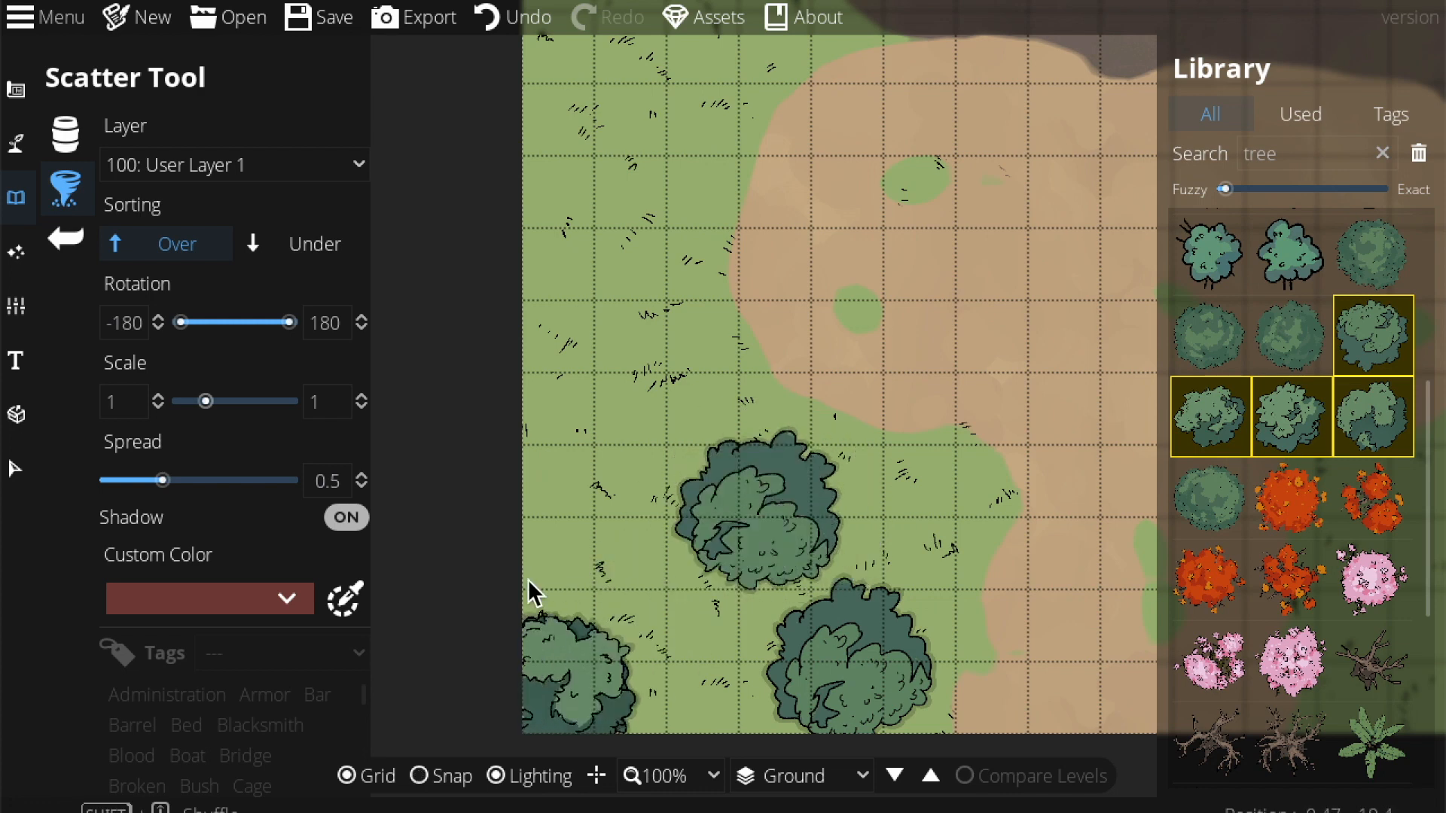
pyautogui.click(535, 459)
pyautogui.click(670, 269)
pyautogui.moveTo(679, 364); pyautogui.dragTo(701, 648)
pyautogui.click(574, 394)
pyautogui.click(676, 271)
# Step: Scatter four leafy green trees over the grass in the southeastern part of the map
pyautogui.moveTo(843, 429); pyautogui.dragTo(444, 245)
pyautogui.moveTo(912, 510); pyautogui.dragTo(1026, 388)
pyautogui.click(784, 481)
pyautogui.click(742, 318)
pyautogui.click(963, 386)
pyautogui.click(922, 205)
# Step: Look over the tree placement around the sandy clearing and the dark dirt area along the northern edge
pyautogui.moveTo(710, 275); pyautogui.dragTo(518, 470)
pyautogui.moveTo(616, 391); pyautogui.dragTo(800, 457)
pyautogui.moveTo(565, 452); pyautogui.dragTo(597, 212)
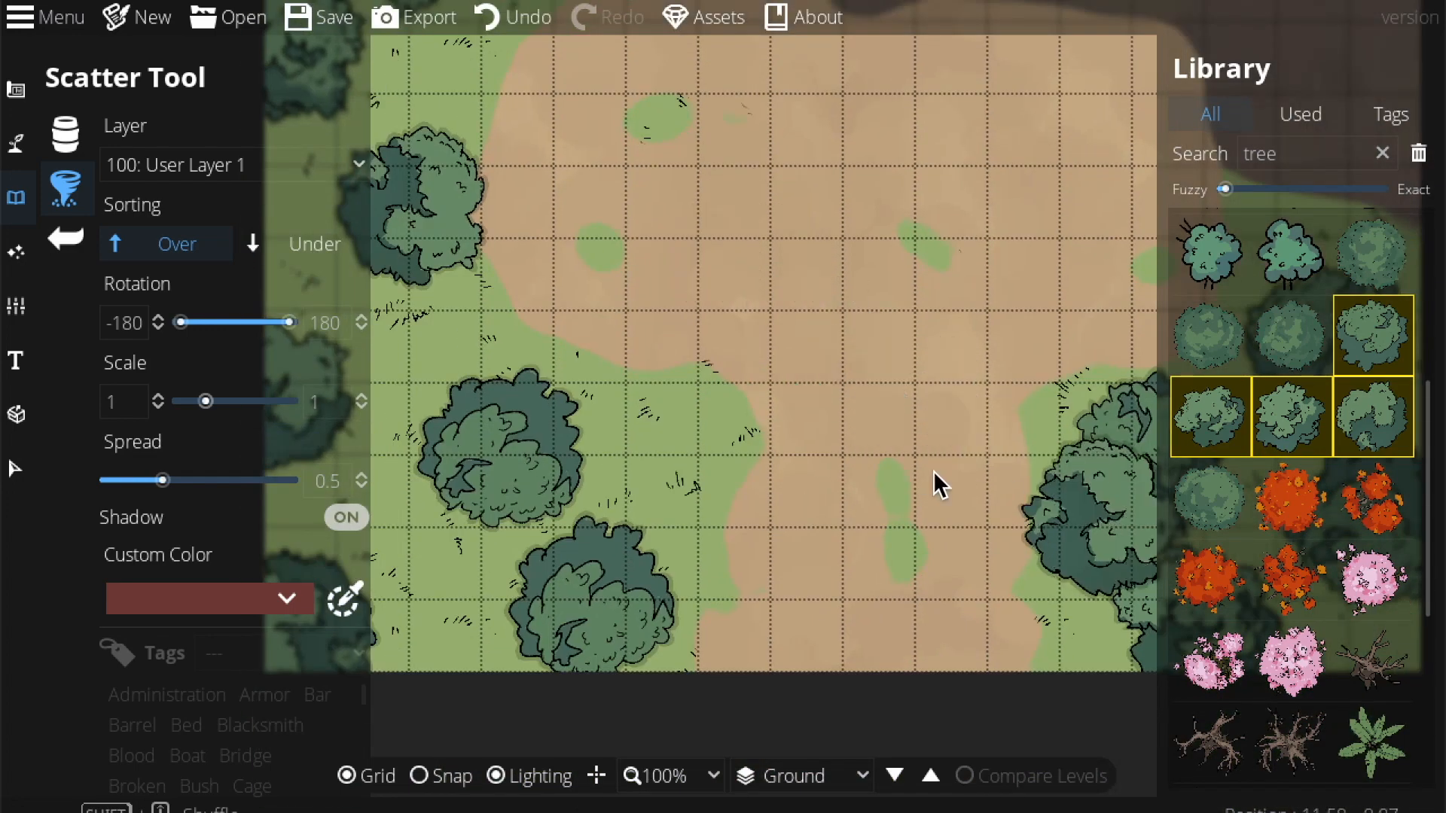
pyautogui.moveTo(933, 472); pyautogui.dragTo(769, 369)
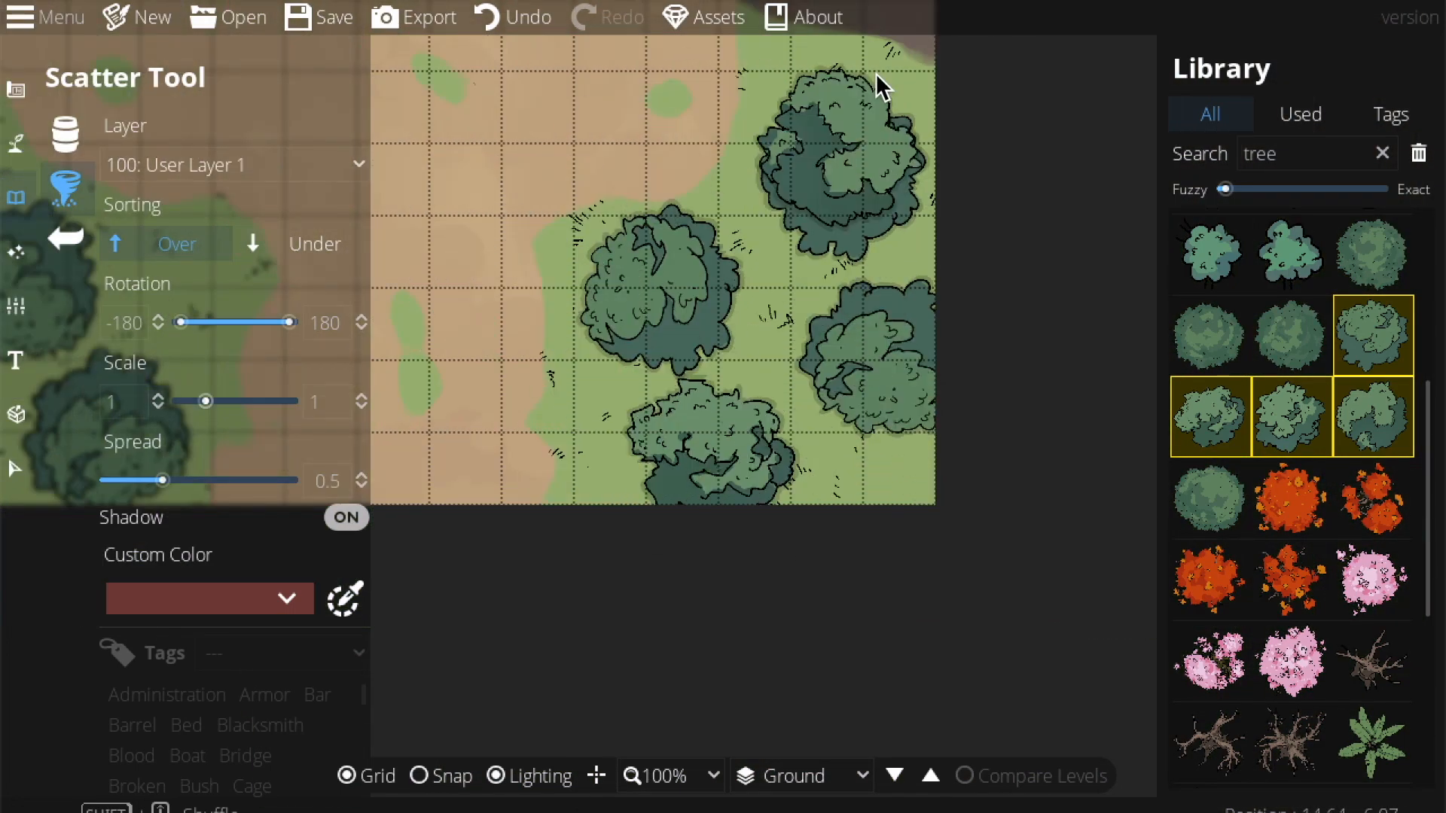
pyautogui.moveTo(659, 310); pyautogui.dragTo(1017, 375)
pyautogui.moveTo(591, 345); pyautogui.dragTo(1023, 345)
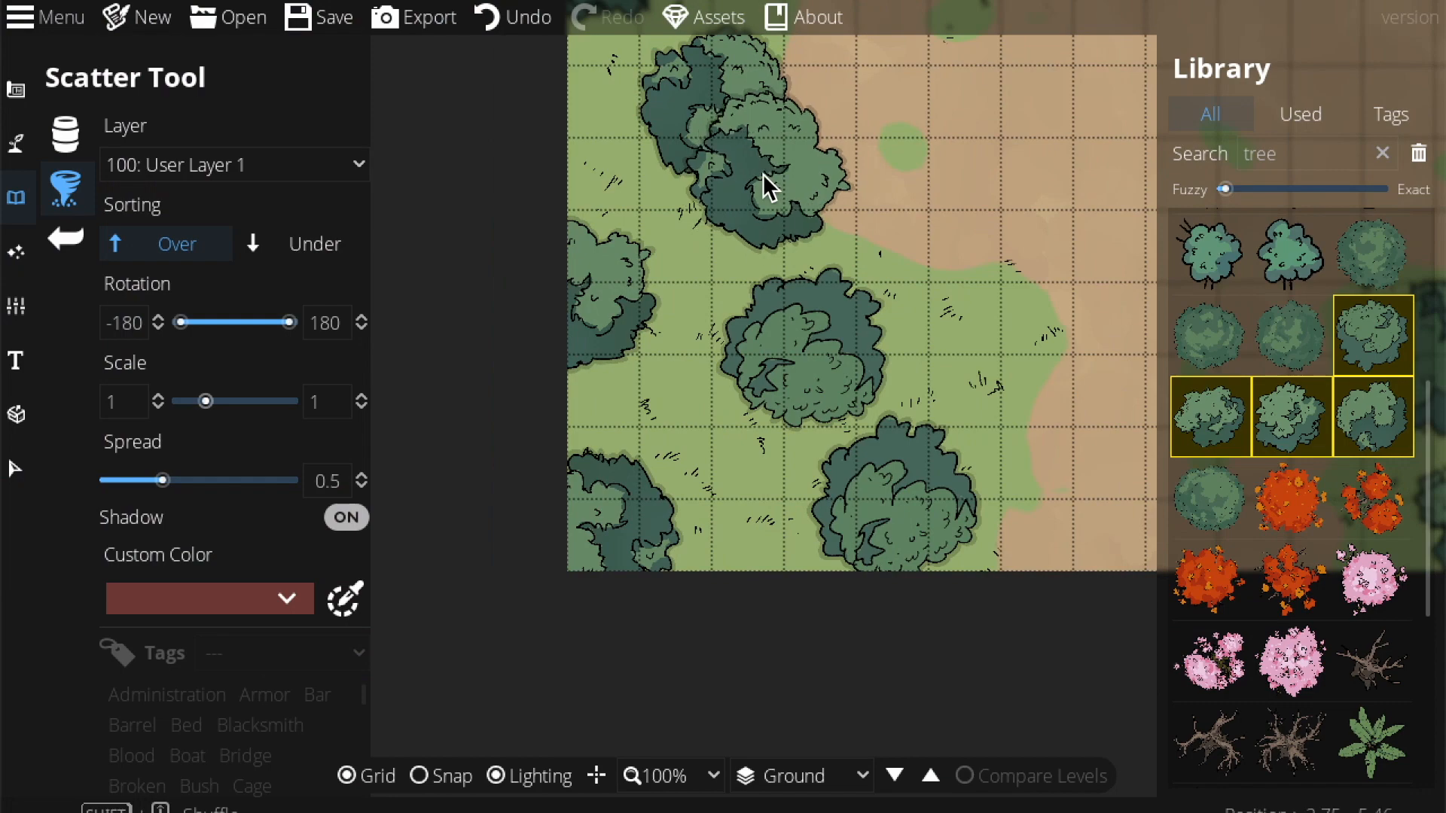
pyautogui.moveTo(838, 295); pyautogui.dragTo(461, 323)
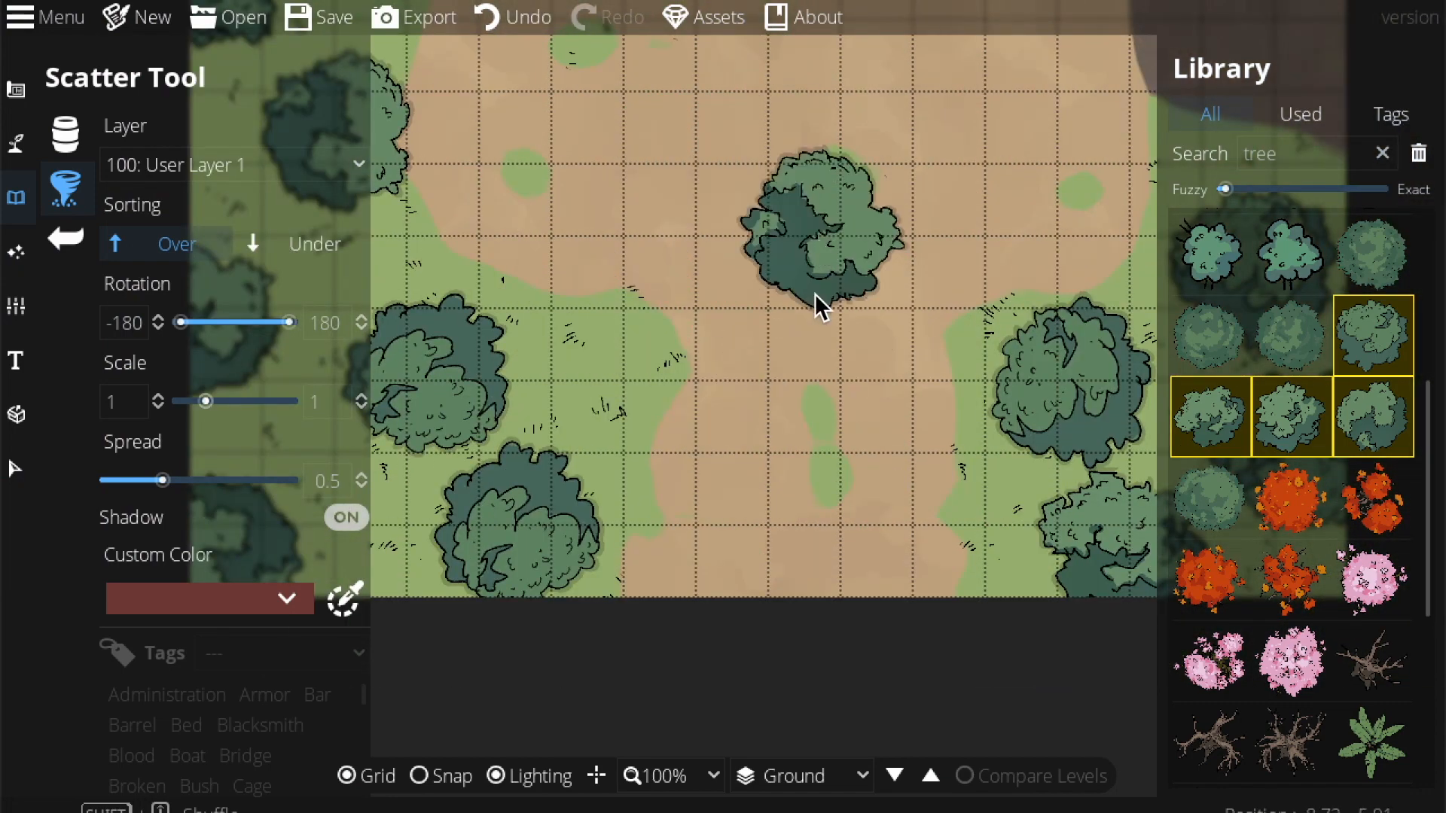
pyautogui.moveTo(808, 240); pyautogui.dragTo(750, 444)
pyautogui.moveTo(661, 313); pyautogui.dragTo(746, 459)
pyautogui.moveTo(652, 252); pyautogui.dragTo(580, 308)
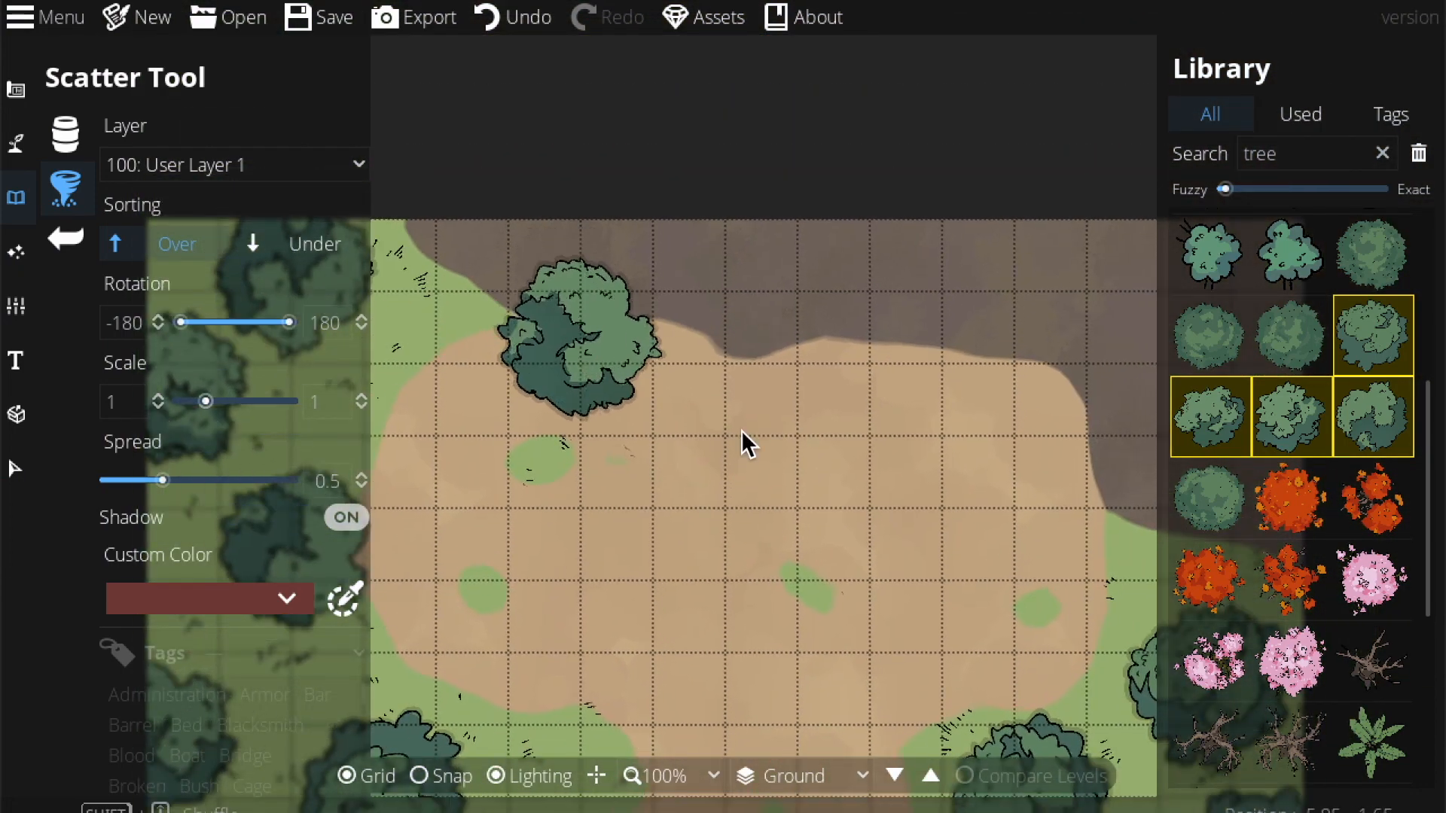
pyautogui.moveTo(726, 410); pyautogui.dragTo(697, 386)
# Step: Paint water with the Water Brush along the boundary of the dark dirt area, forming a shoreline north and northeast of the sand
pyautogui.click(57, 156)
pyautogui.click(60, 174)
pyautogui.click(15, 143)
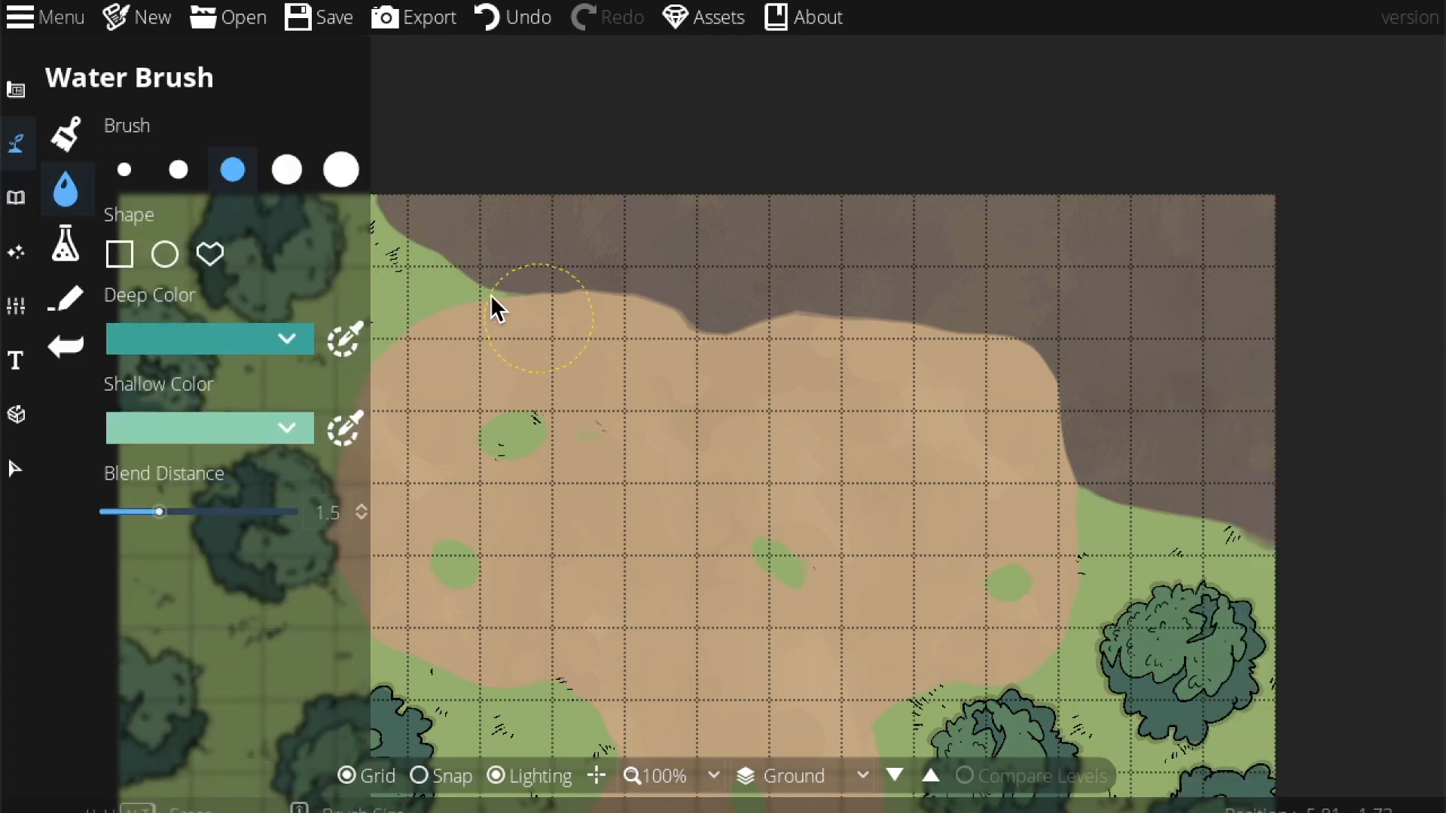
pyautogui.moveTo(417, 217)
pyautogui.mouseDown()
pyautogui.moveTo(770, 302)
pyautogui.moveTo(896, 299)
pyautogui.moveTo(1012, 319)
pyautogui.moveTo(1141, 468)
pyautogui.moveTo(1295, 515)
pyautogui.moveTo(1249, 487)
pyautogui.mouseUp()
pyautogui.moveTo(497, 207)
pyautogui.mouseDown()
pyautogui.moveTo(1028, 239)
pyautogui.moveTo(1135, 310)
pyautogui.moveTo(1152, 354)
pyautogui.moveTo(1263, 431)
pyautogui.mouseUp()
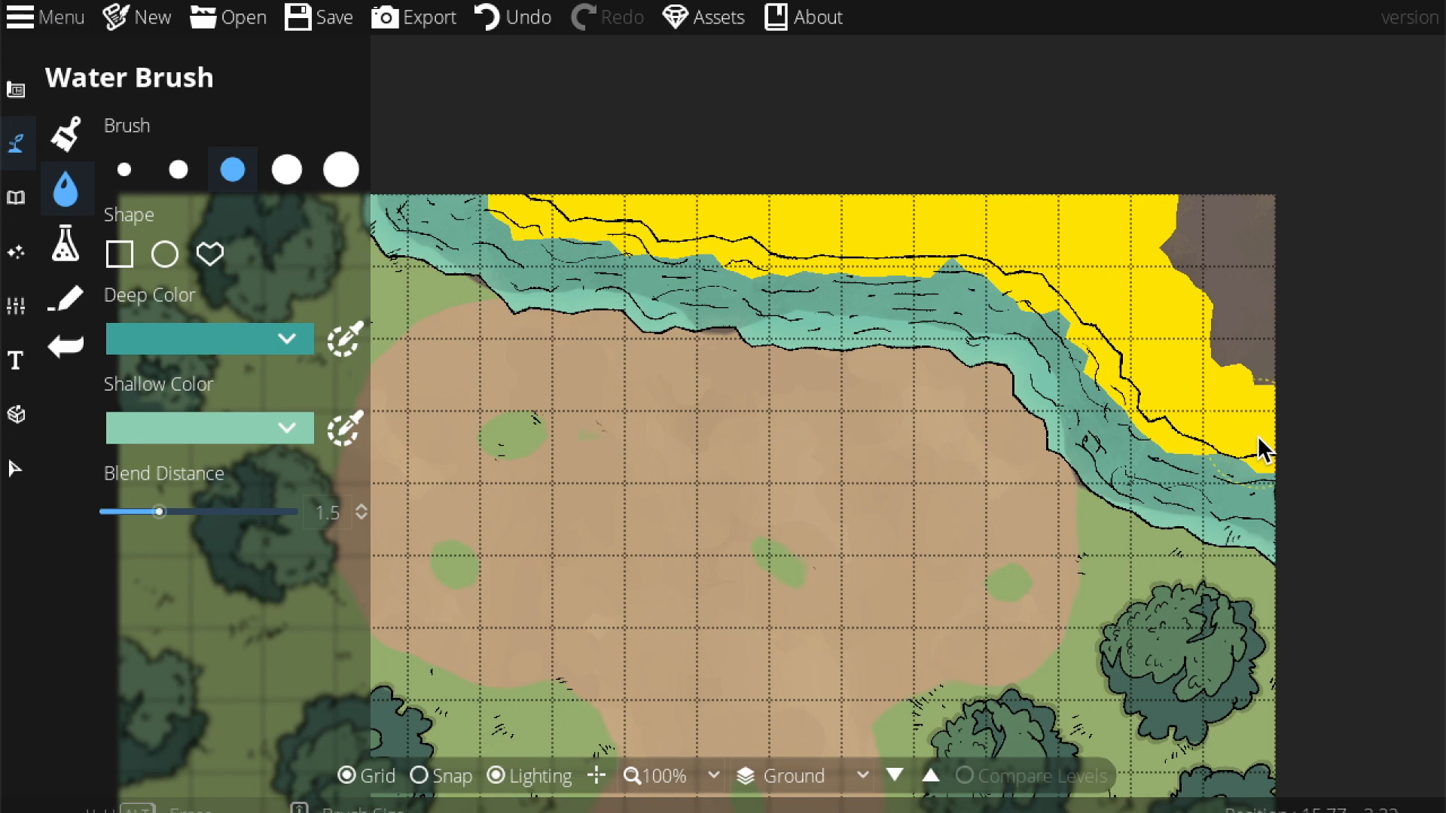
# Step: Fill the remaining dirt between the shoreline and the northern and eastern map edges with water
pyautogui.moveTo(1264, 222); pyautogui.dragTo(1284, 188)
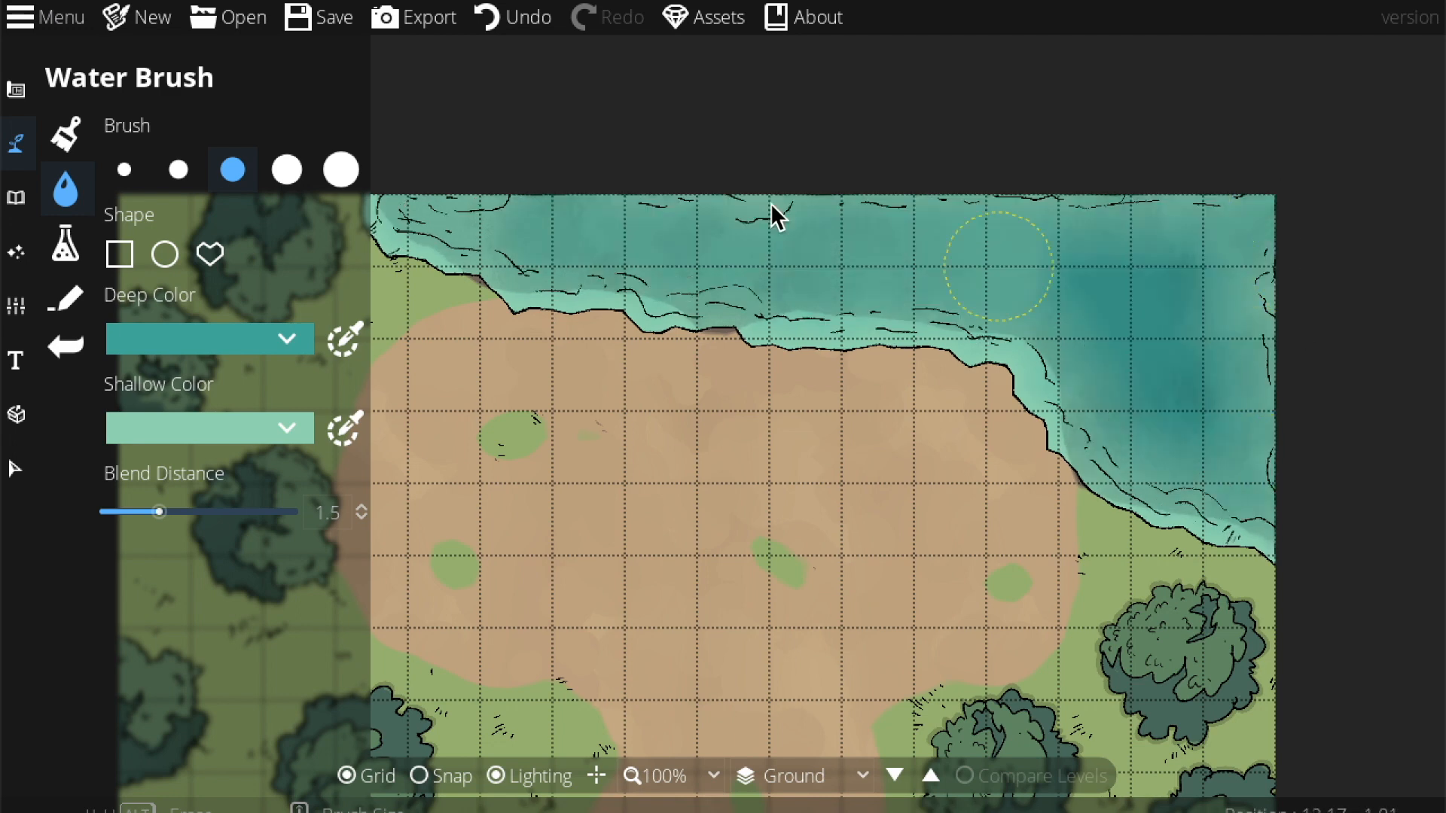
pyautogui.moveTo(505, 204)
pyautogui.mouseDown()
pyautogui.moveTo(878, 195)
pyautogui.moveTo(695, 192)
pyautogui.moveTo(1207, 203)
pyautogui.mouseUp()
pyautogui.moveTo(1278, 410); pyautogui.dragTo(1284, 410)
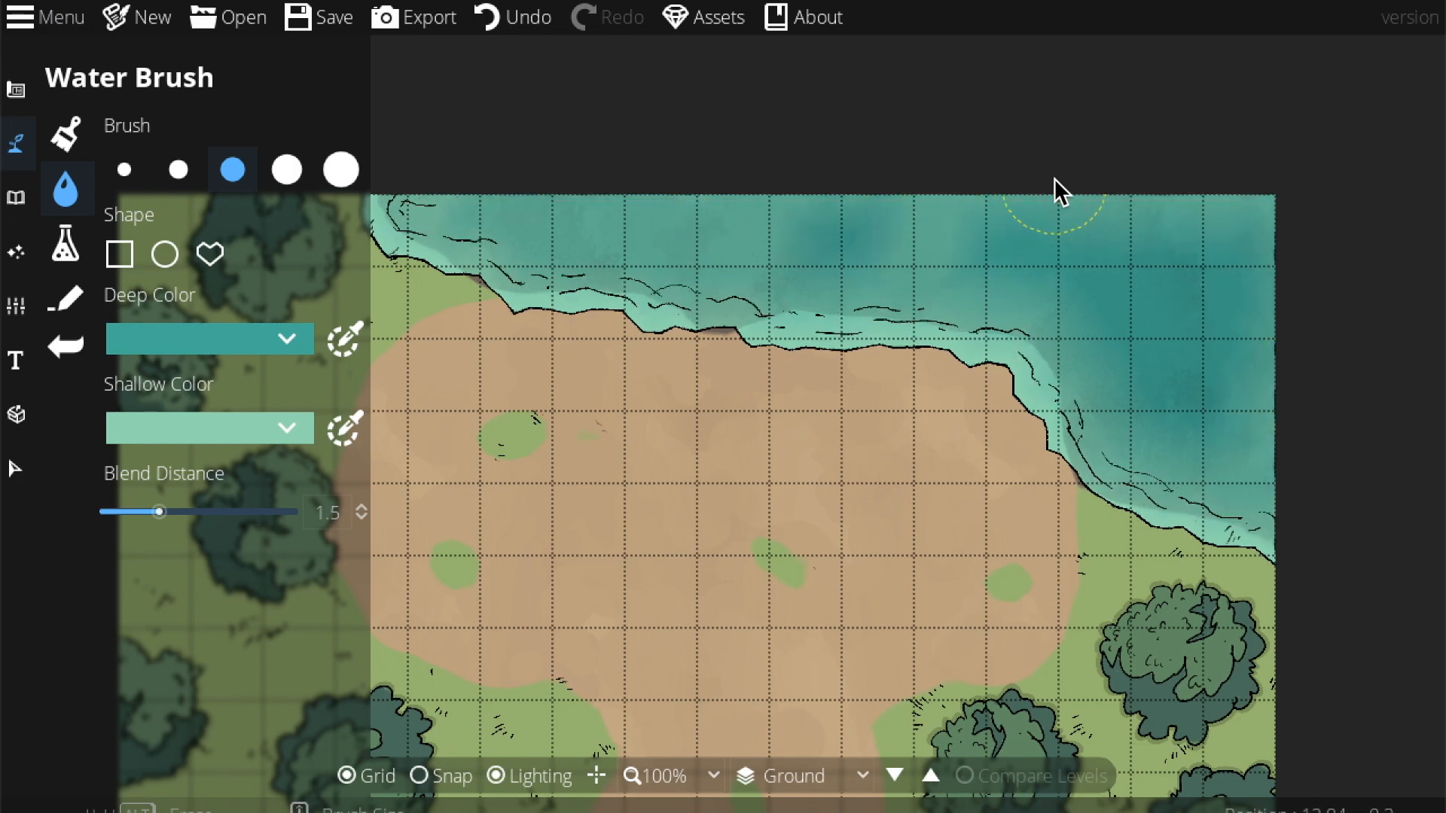
pyautogui.moveTo(981, 307); pyautogui.dragTo(1011, 188)
# Step: Look over the painted shoreline, the sandy clearing and the surrounding trees
pyautogui.moveTo(715, 263)
pyautogui.mouseDown()
pyautogui.moveTo(824, 196)
pyautogui.moveTo(996, 234)
pyautogui.mouseUp()
pyautogui.moveTo(1360, 568); pyautogui.dragTo(1065, 336)
pyautogui.moveTo(930, 240); pyautogui.dragTo(1096, 530)
pyautogui.moveTo(726, 413)
pyautogui.mouseDown()
pyautogui.moveTo(720, 342)
pyautogui.moveTo(688, 366)
pyautogui.mouseUp()
pyautogui.moveTo(906, 390); pyautogui.dragTo(897, 300)
pyautogui.moveTo(902, 234); pyautogui.dragTo(882, 370)
pyautogui.click(489, 89)
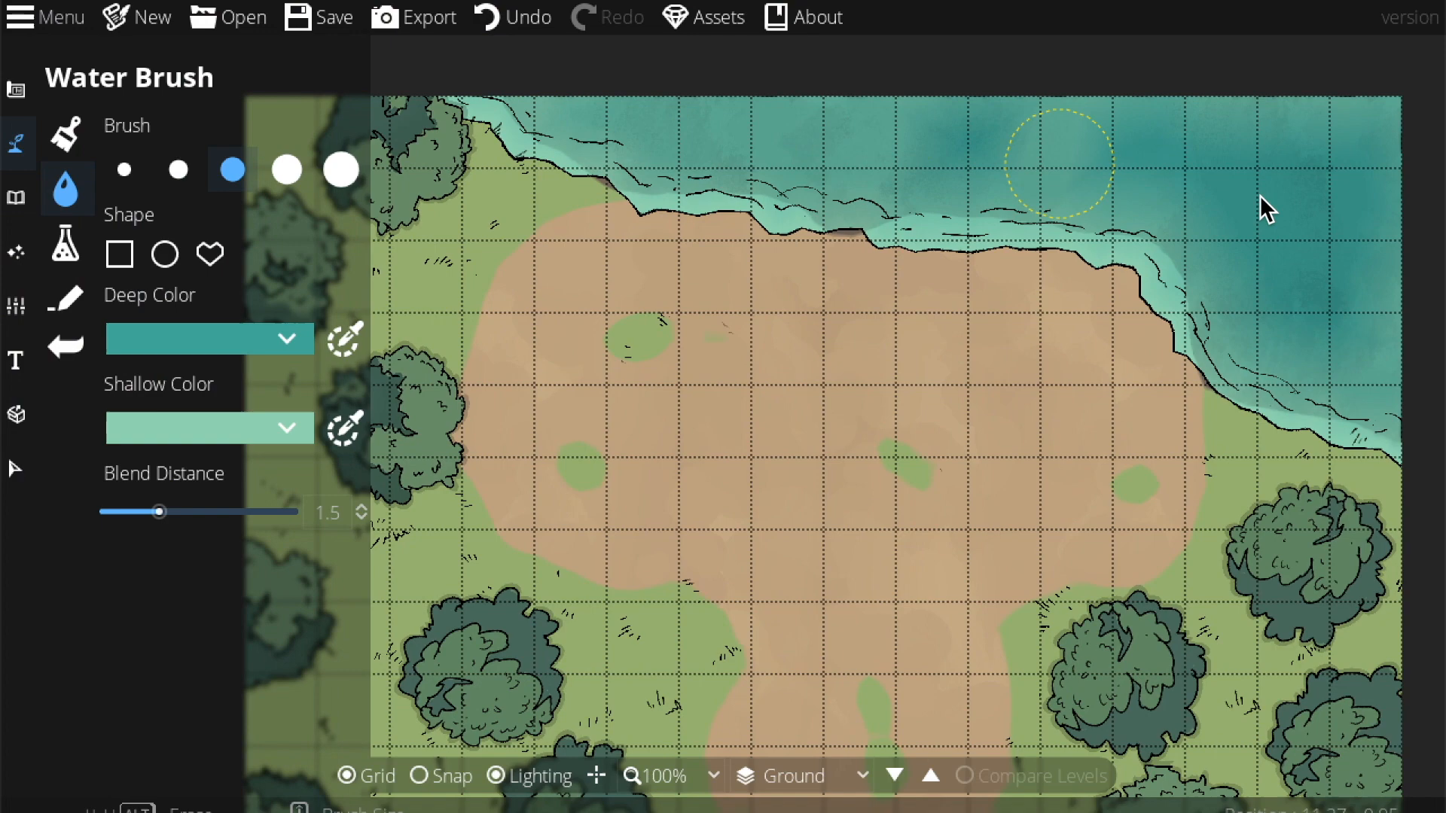
pyautogui.moveTo(1267, 318); pyautogui.dragTo(1197, 260)
pyautogui.moveTo(921, 542); pyautogui.dragTo(954, 486)
pyautogui.moveTo(917, 607); pyautogui.dragTo(867, 711)
pyautogui.moveTo(987, 384); pyautogui.dragTo(1177, 345)
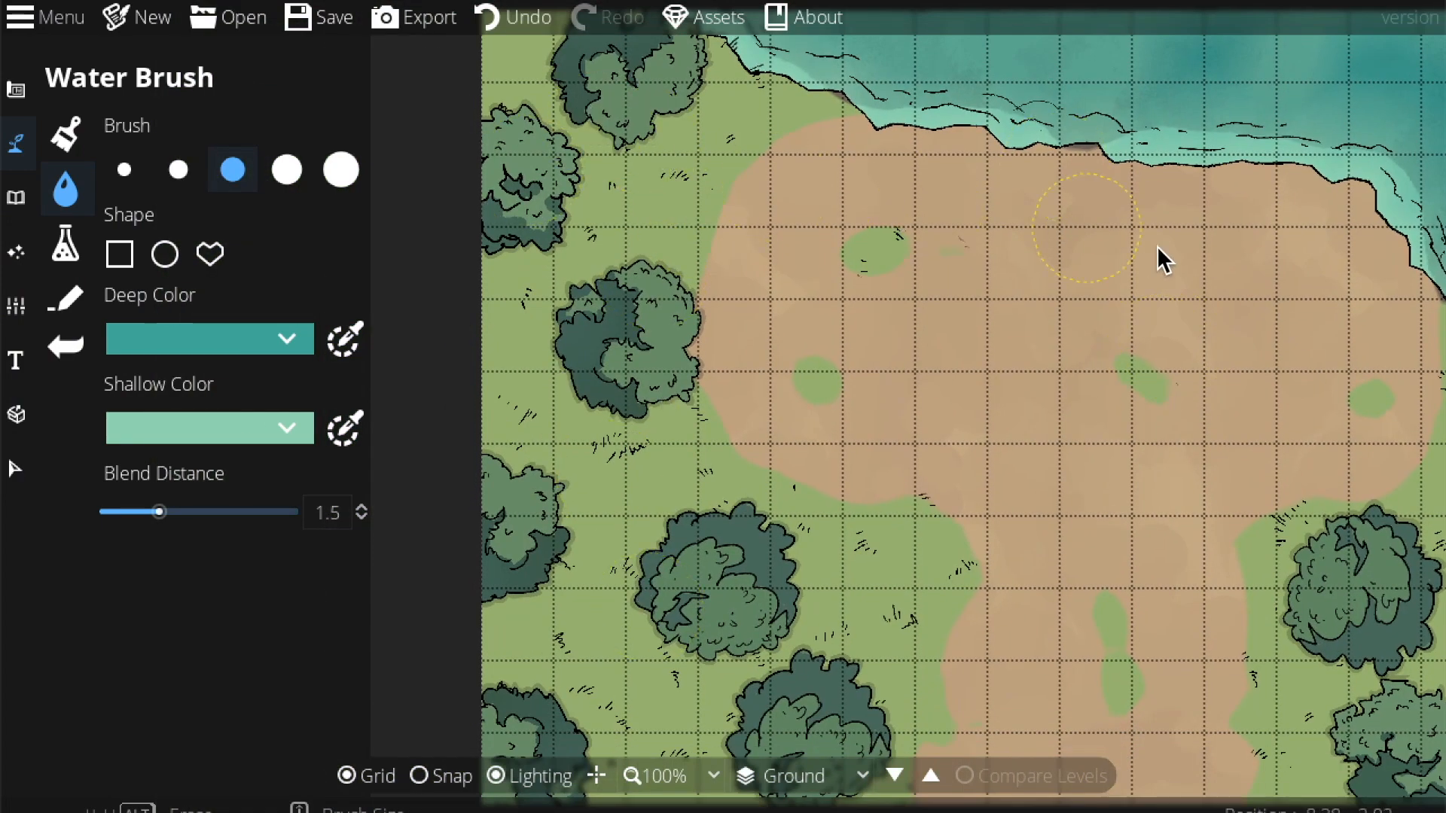
pyautogui.moveTo(1145, 258); pyautogui.dragTo(719, 109)
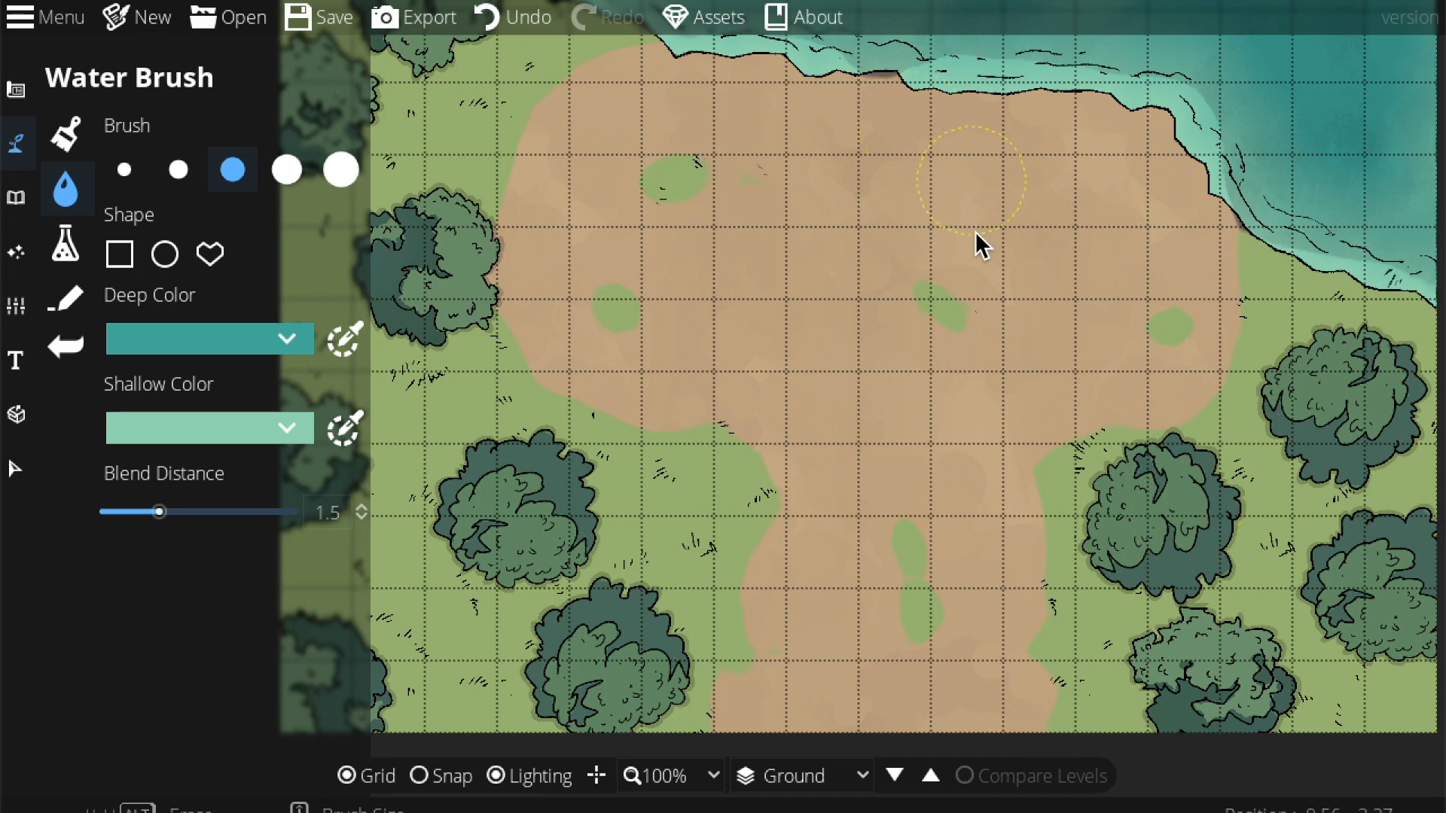
pyautogui.moveTo(977, 242); pyautogui.dragTo(926, 375)
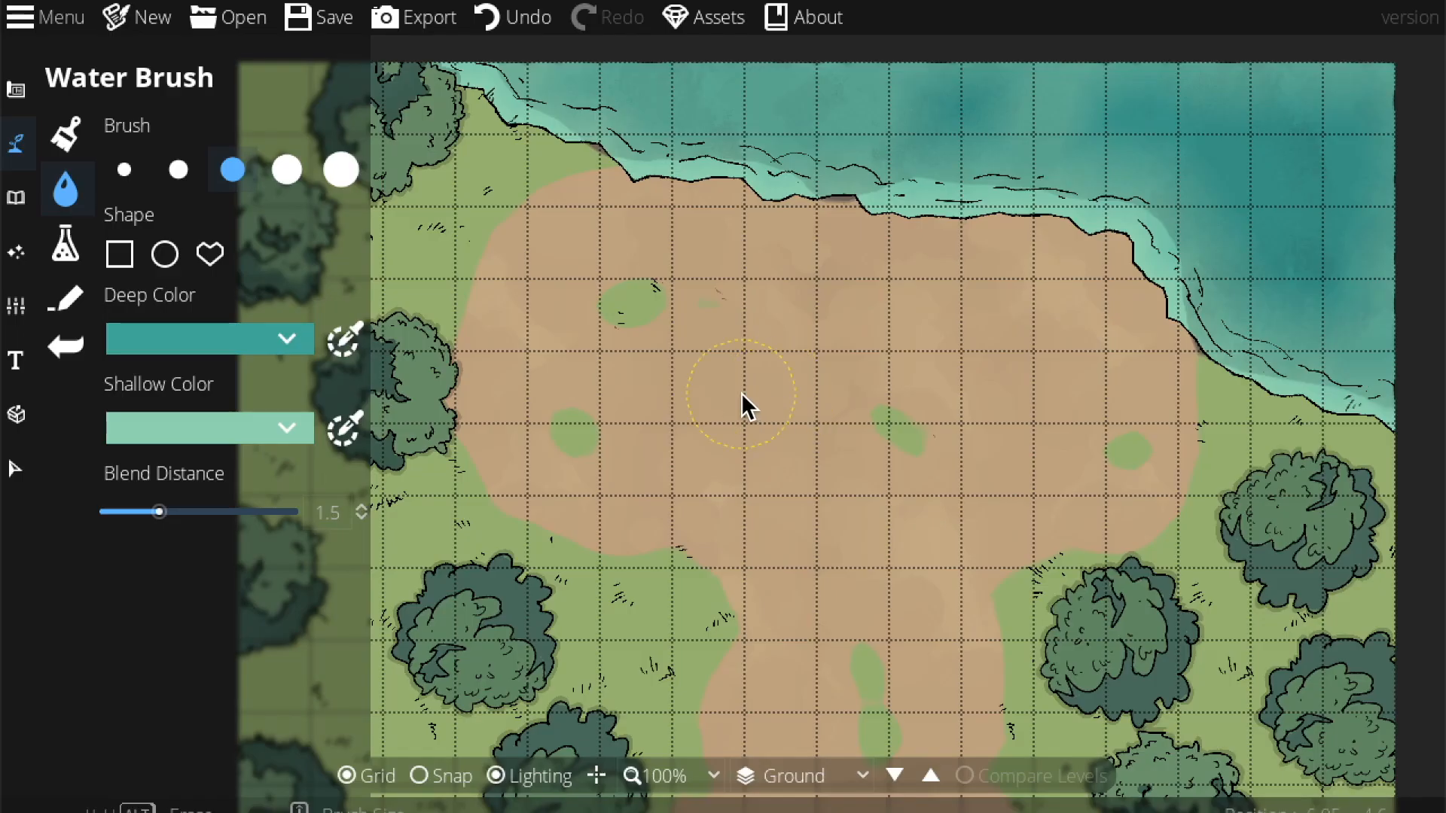
pyautogui.scroll(-2, 741, 392)
pyautogui.scroll(3, 739, 395)
pyautogui.scroll(1, 739, 400)
pyautogui.scroll(-4, 739, 401)
pyautogui.scroll(4, 740, 404)
pyautogui.scroll(-3, 740, 407)
pyautogui.scroll(3, 741, 412)
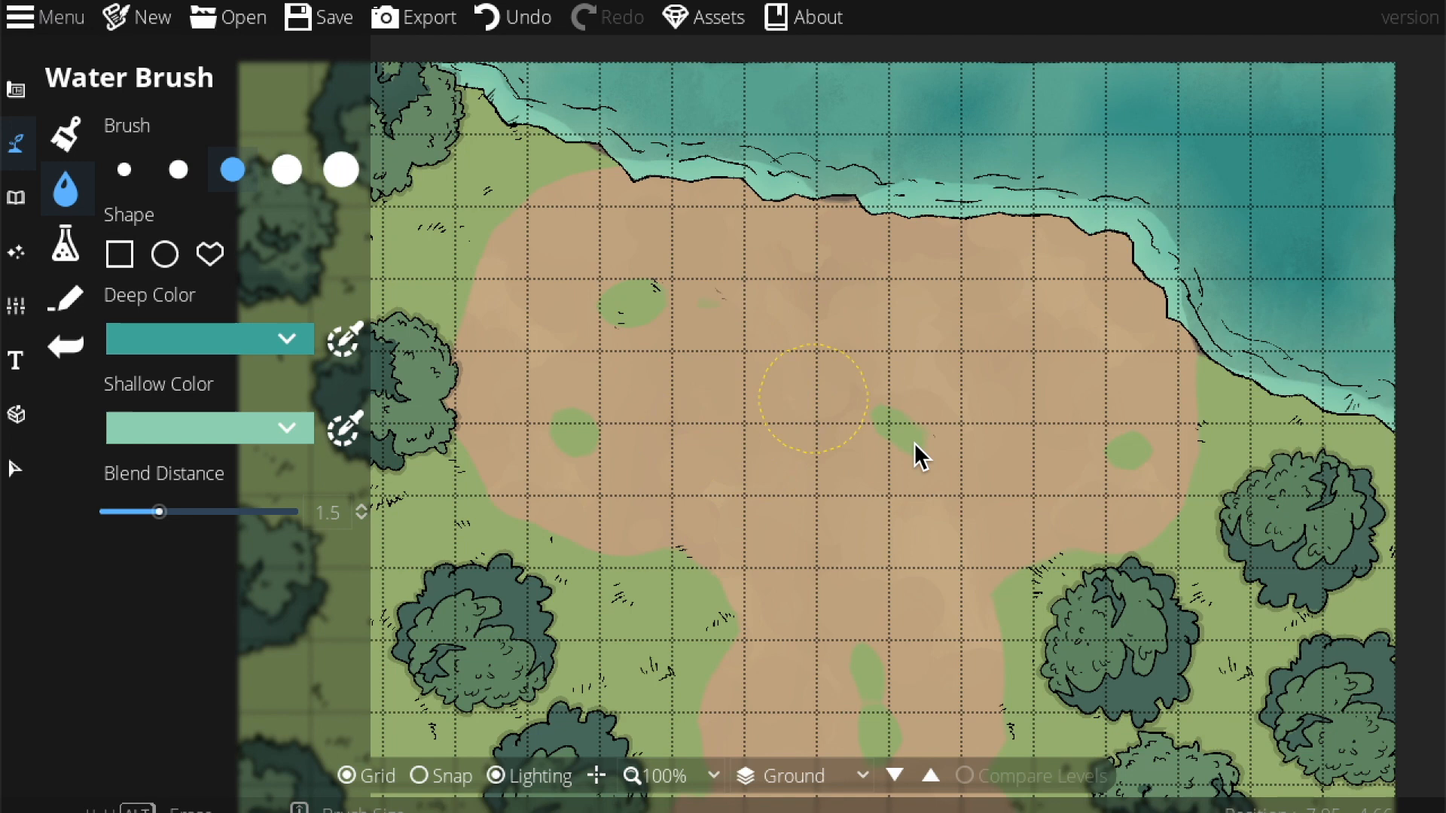
pyautogui.scroll(-3, 814, 354)
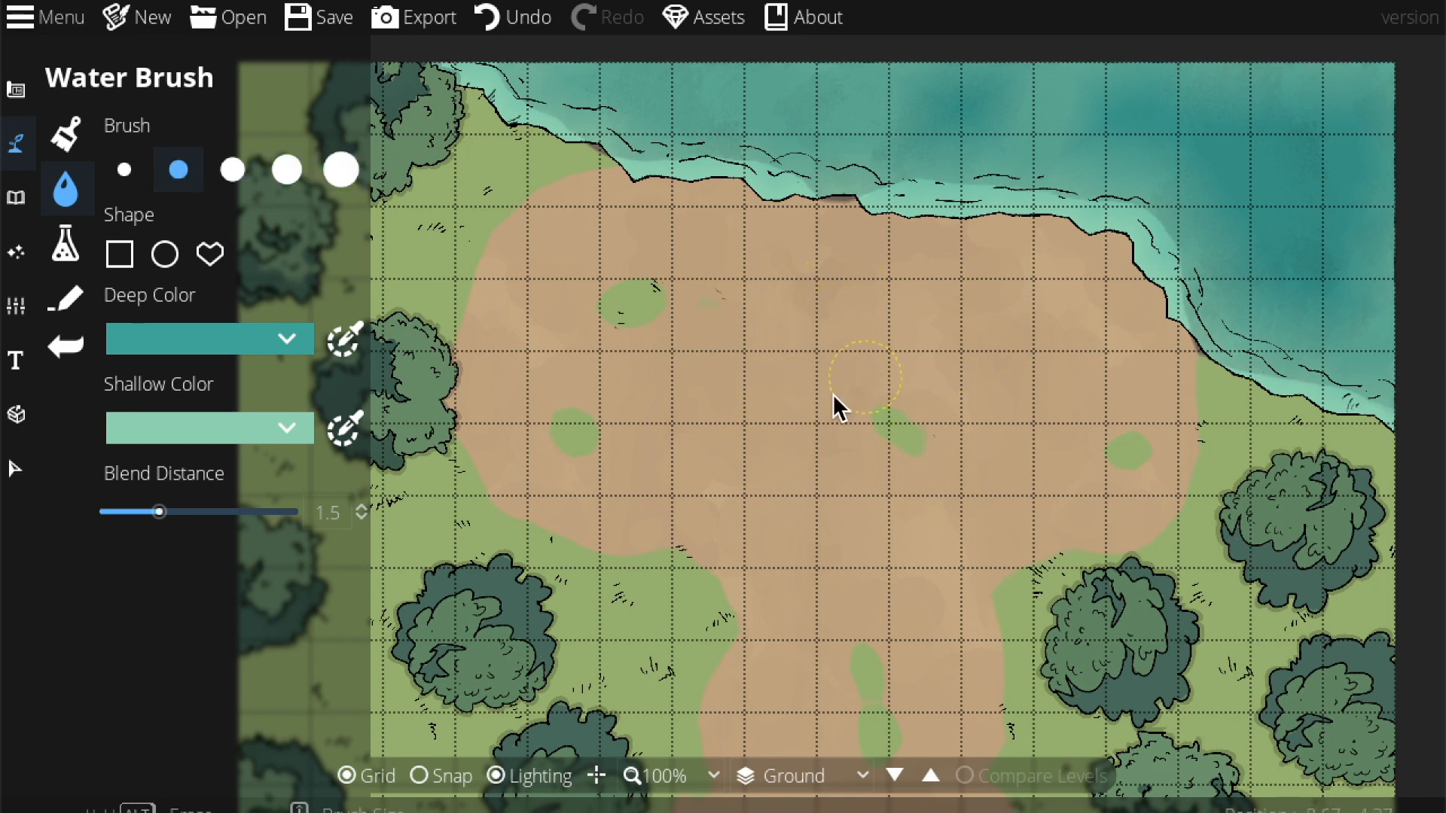
# Step: Place the round tree stump with many thin roots on the western part of the sandy clearing using the Object Tool
pyautogui.click(15, 198)
pyautogui.click(140, 137)
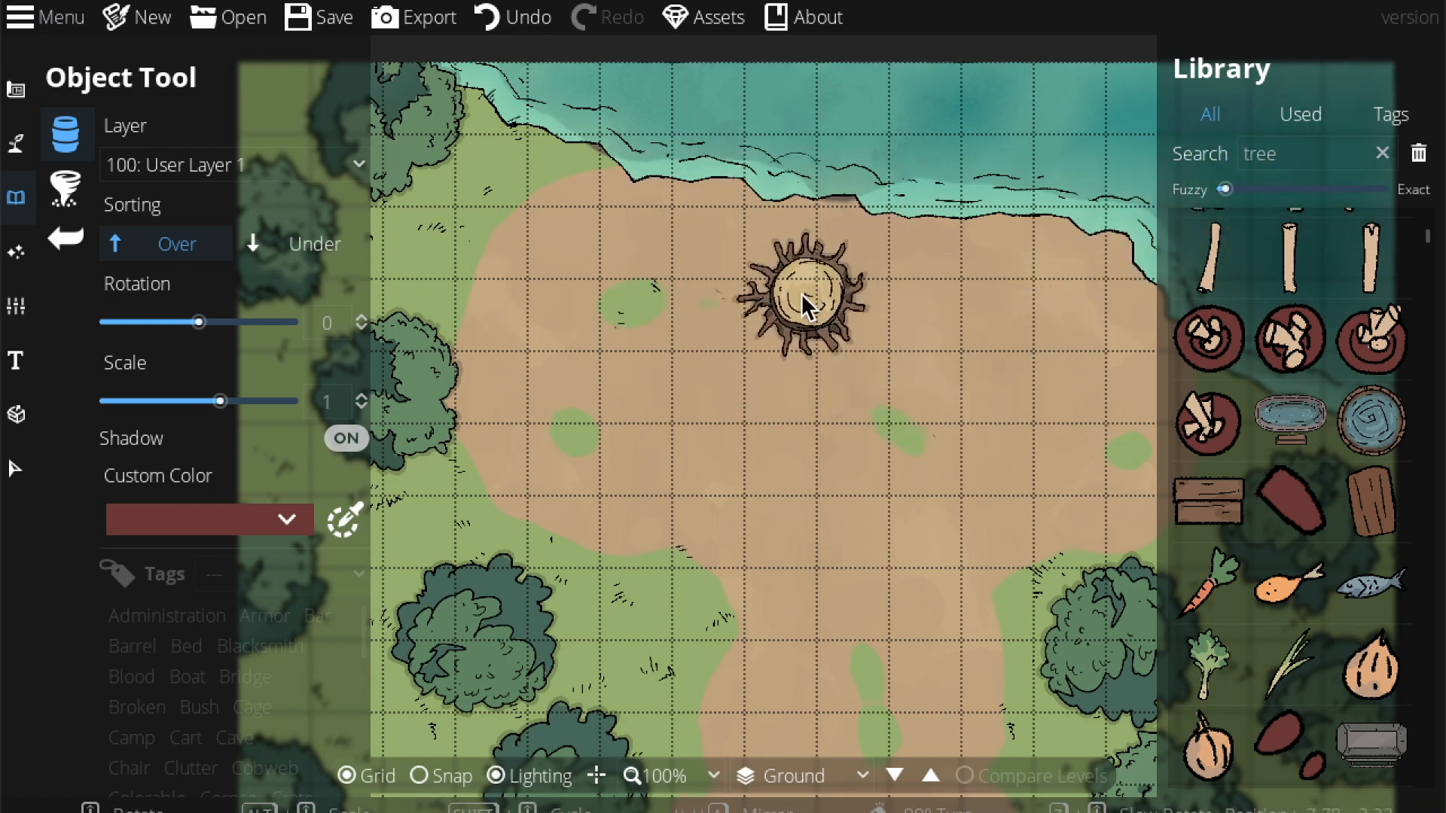
pyautogui.moveTo(703, 503); pyautogui.dragTo(845, 503)
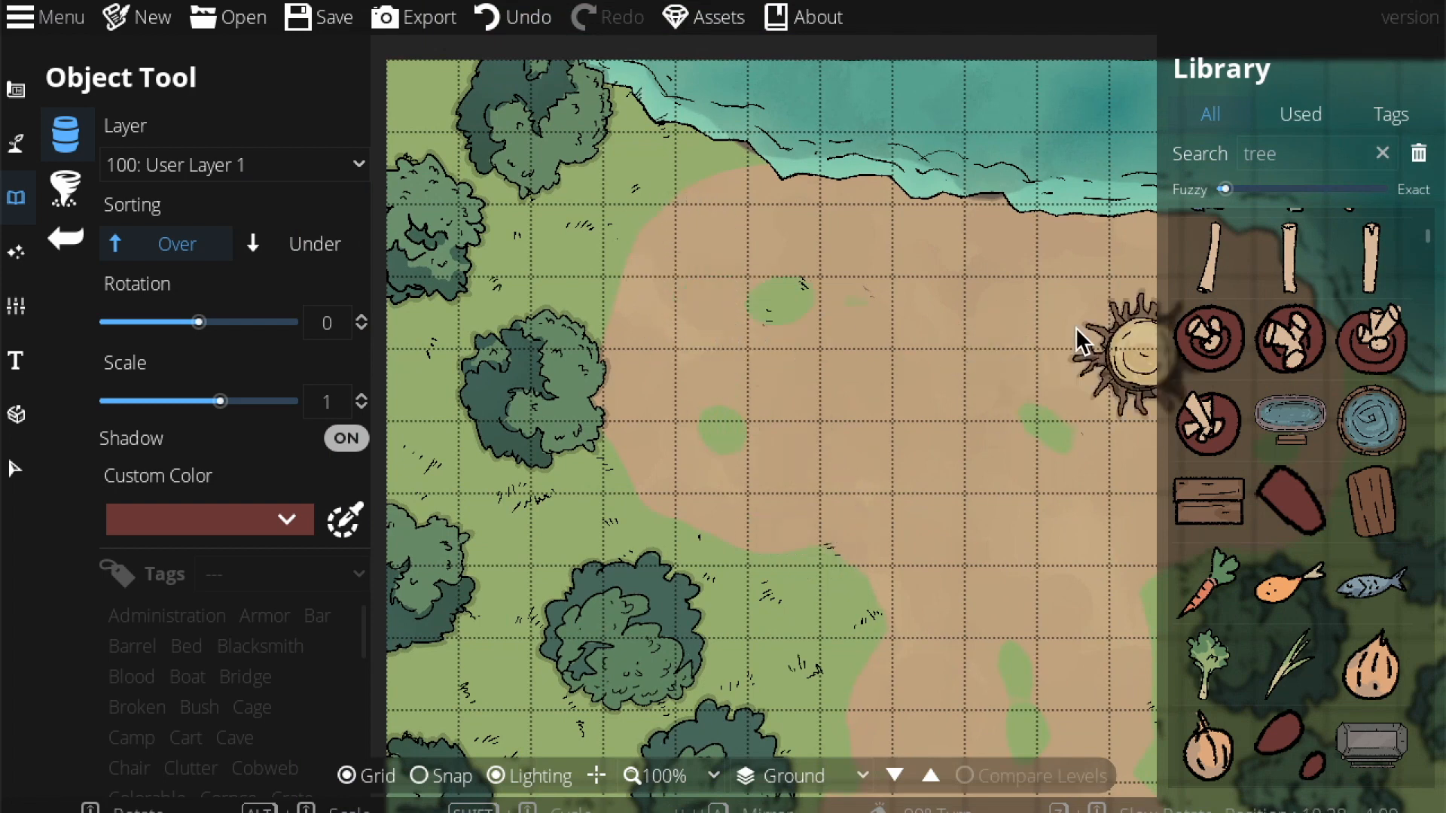
pyautogui.moveTo(857, 482); pyautogui.dragTo(670, 428)
pyautogui.moveTo(843, 421); pyautogui.dragTo(773, 462)
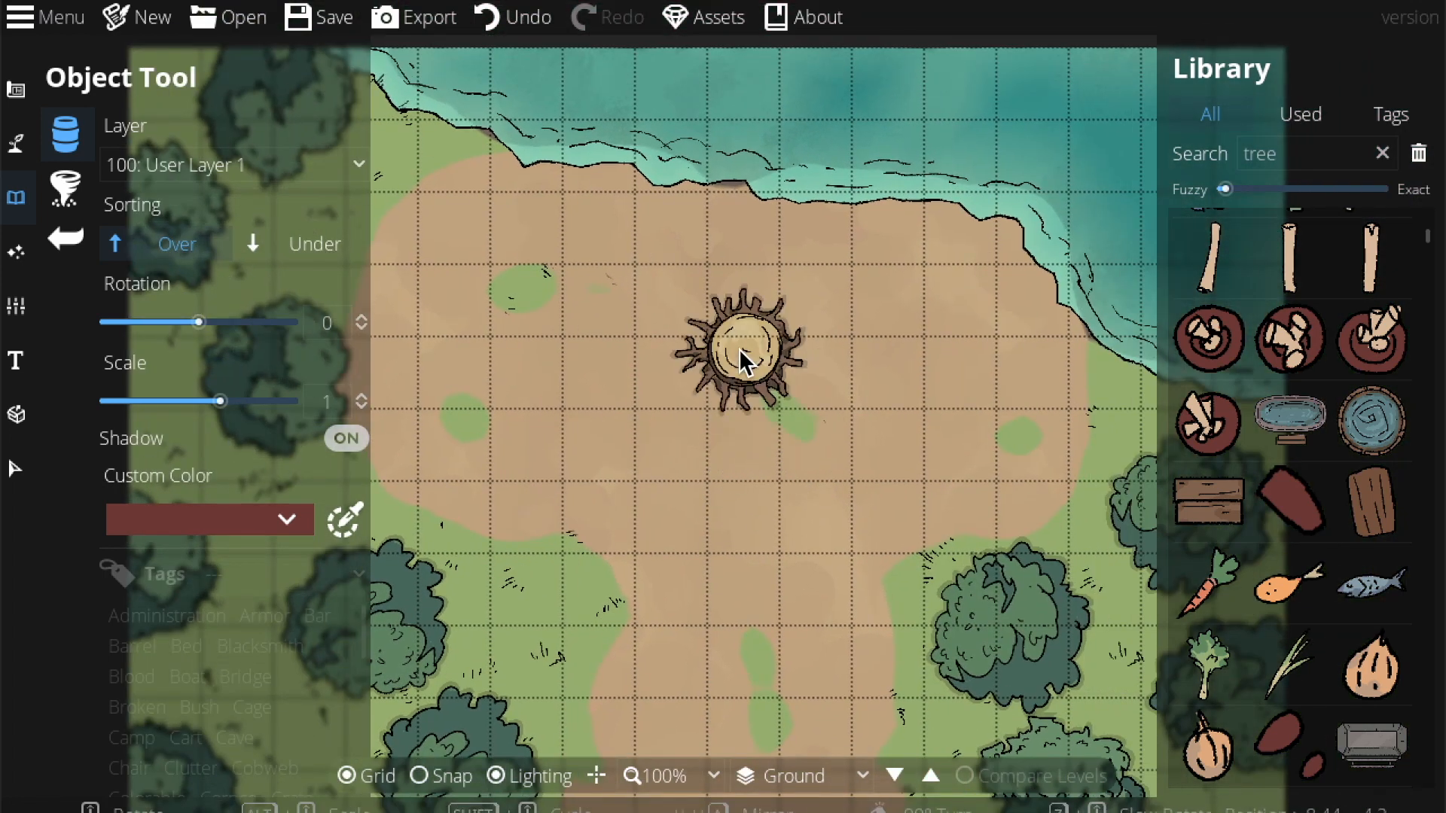
pyautogui.moveTo(606, 324); pyautogui.dragTo(785, 241)
pyautogui.moveTo(717, 452); pyautogui.dragTo(639, 256)
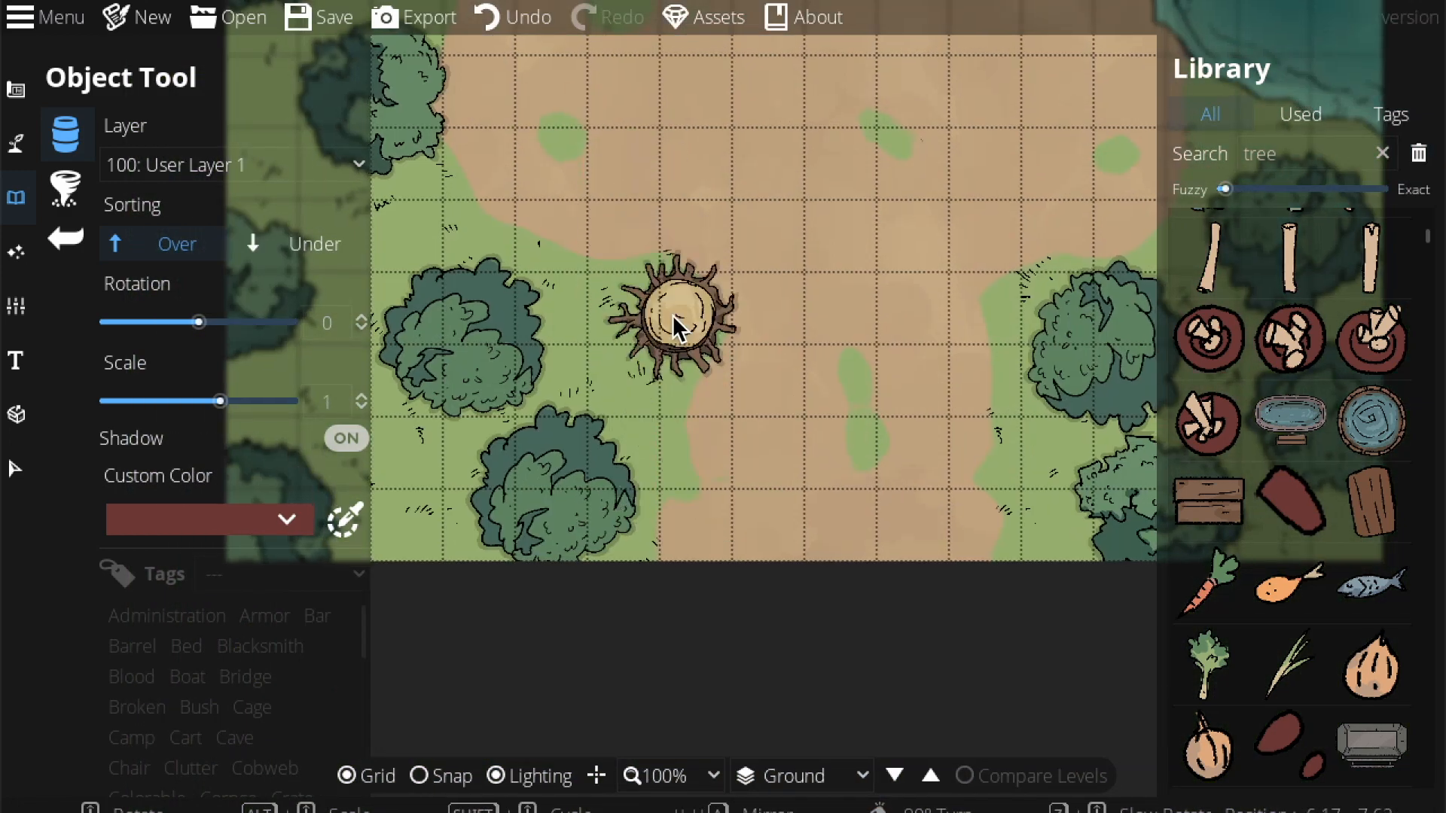
pyautogui.moveTo(575, 354); pyautogui.dragTo(495, 626)
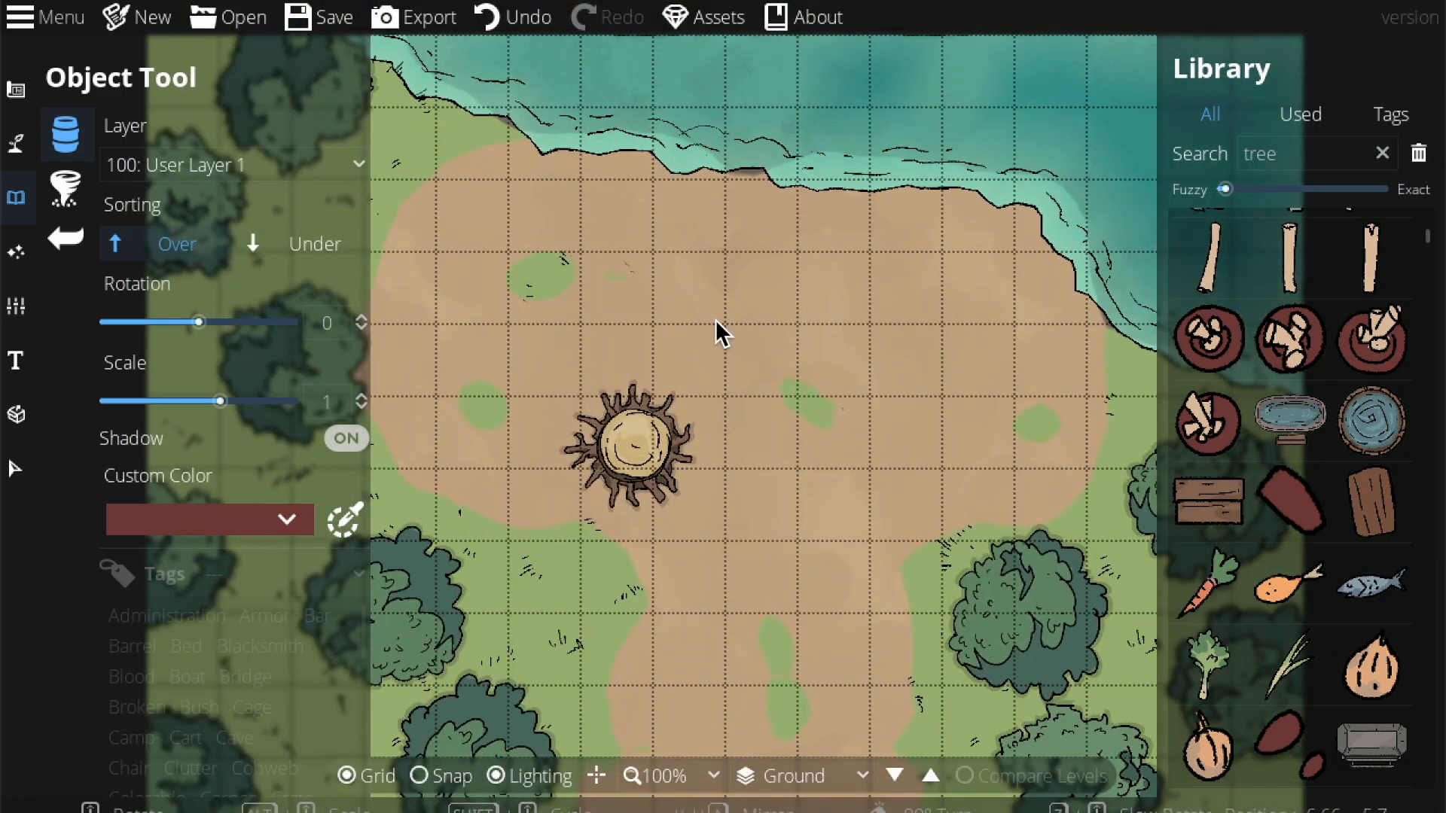
pyautogui.moveTo(765, 307); pyautogui.dragTo(831, 322)
pyautogui.moveTo(628, 381); pyautogui.dragTo(661, 372)
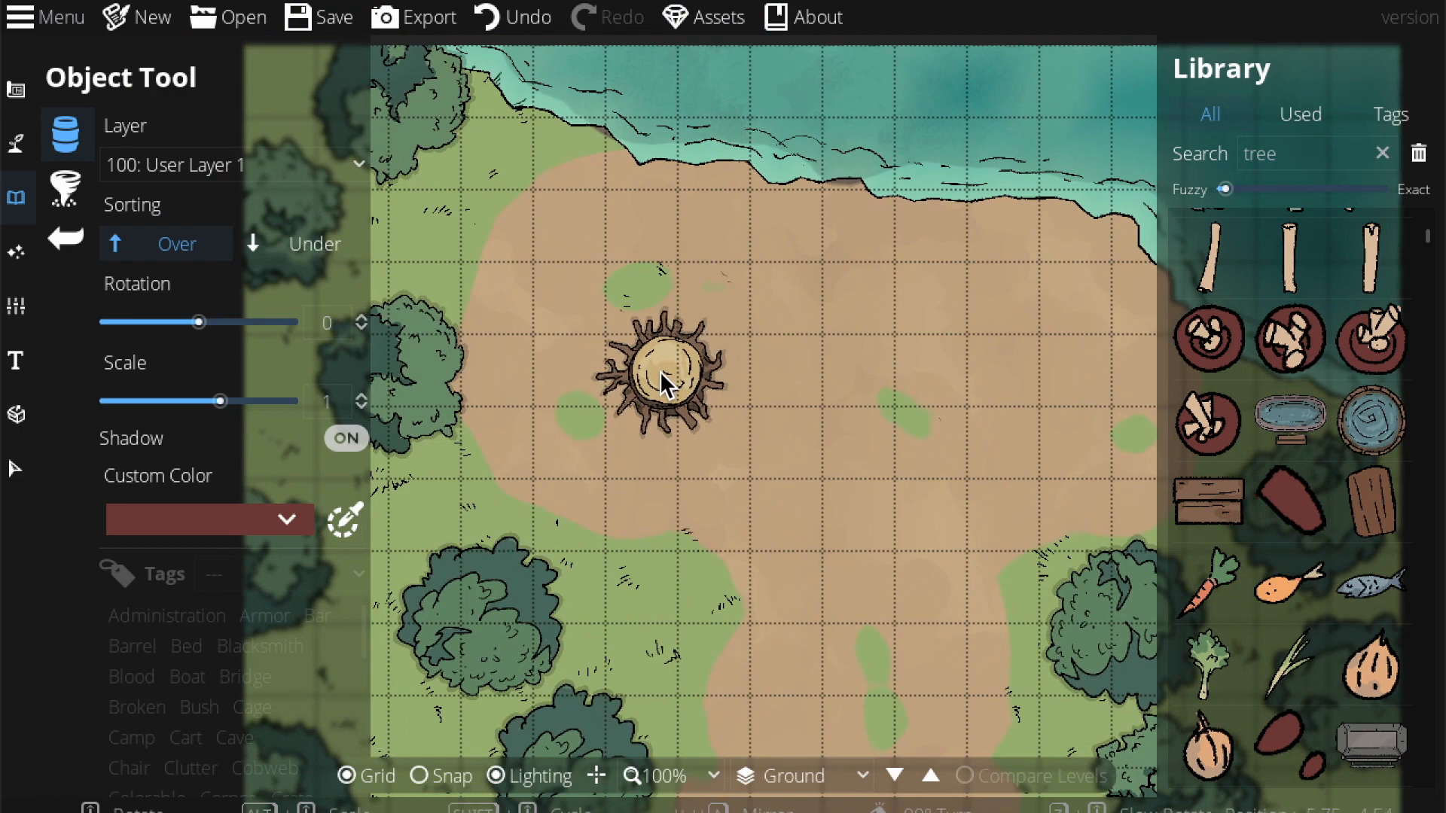
pyautogui.moveTo(682, 230); pyautogui.dragTo(632, 232)
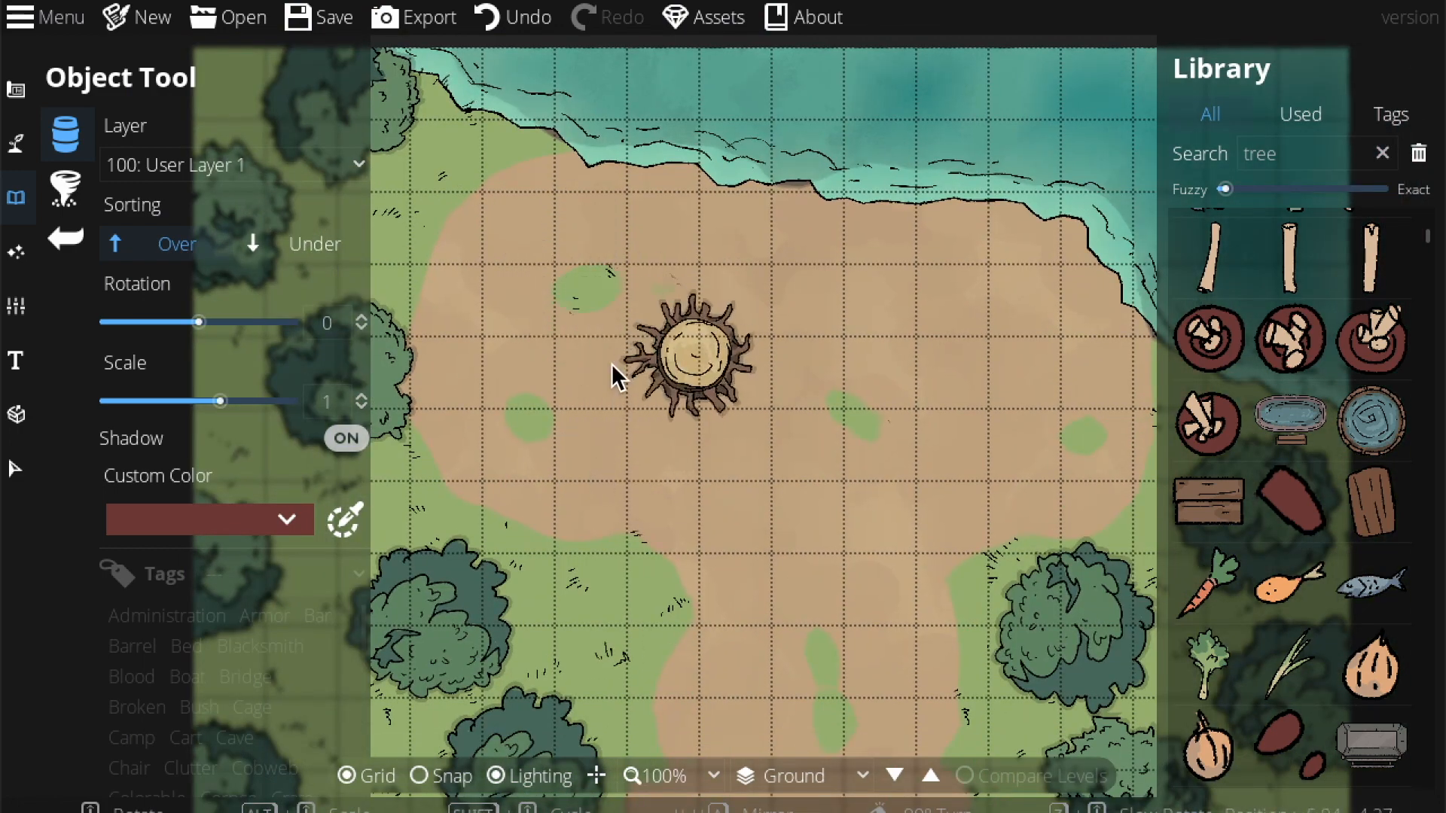
pyautogui.moveTo(637, 314); pyautogui.dragTo(721, 363)
pyautogui.click(592, 369)
# Step: Delete the leafy tree just west of the sand and move the stump onto that spot
pyautogui.click(28, 464)
pyautogui.click(448, 432)
pyautogui.press('Delete')
pyautogui.moveTo(603, 374); pyautogui.dragTo(424, 424)
# Step: Set the zoom to 50% and look over the whole map
pyautogui.click(713, 774)
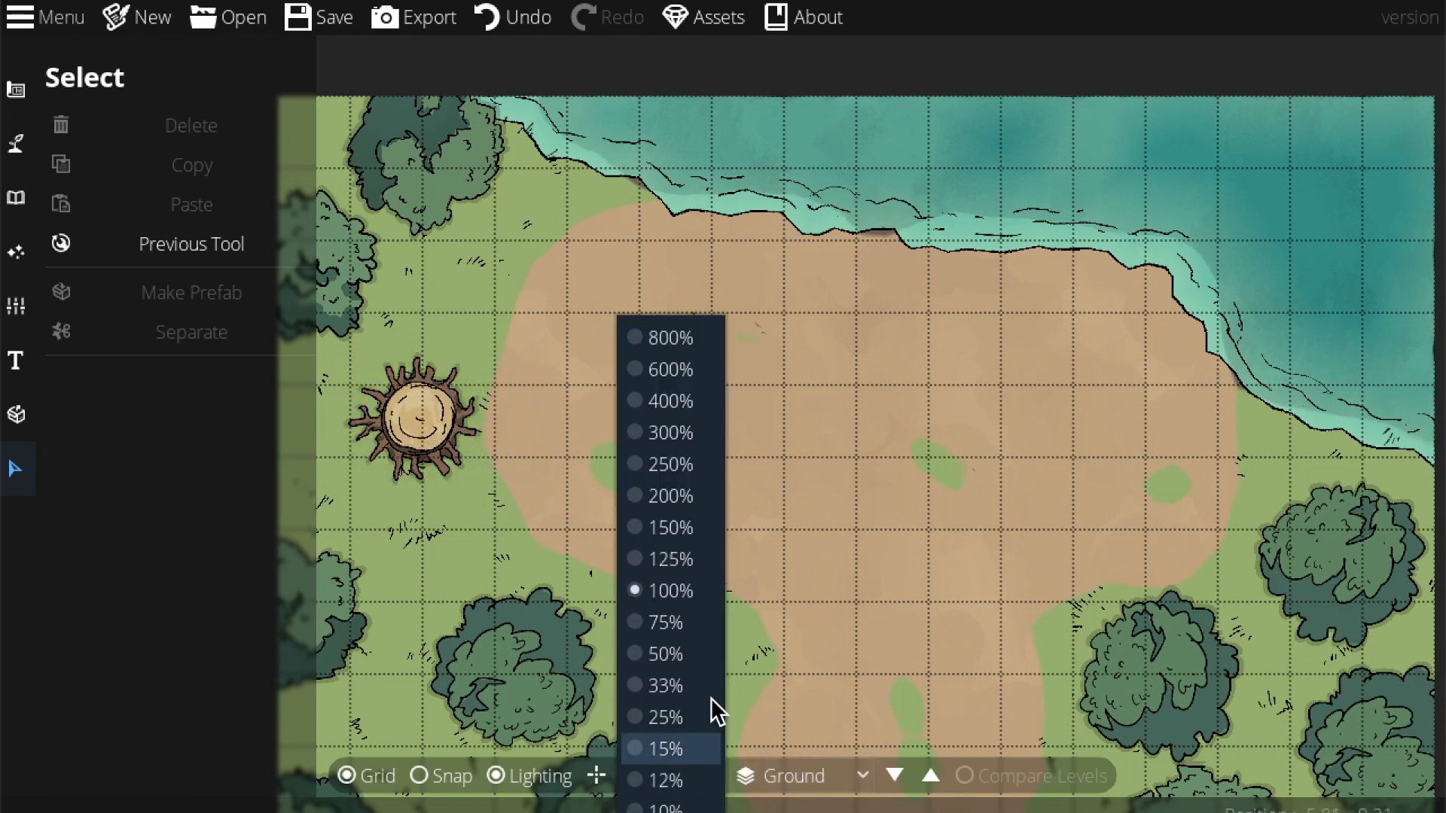
pyautogui.click(681, 647)
pyautogui.moveTo(875, 469); pyautogui.dragTo(770, 412)
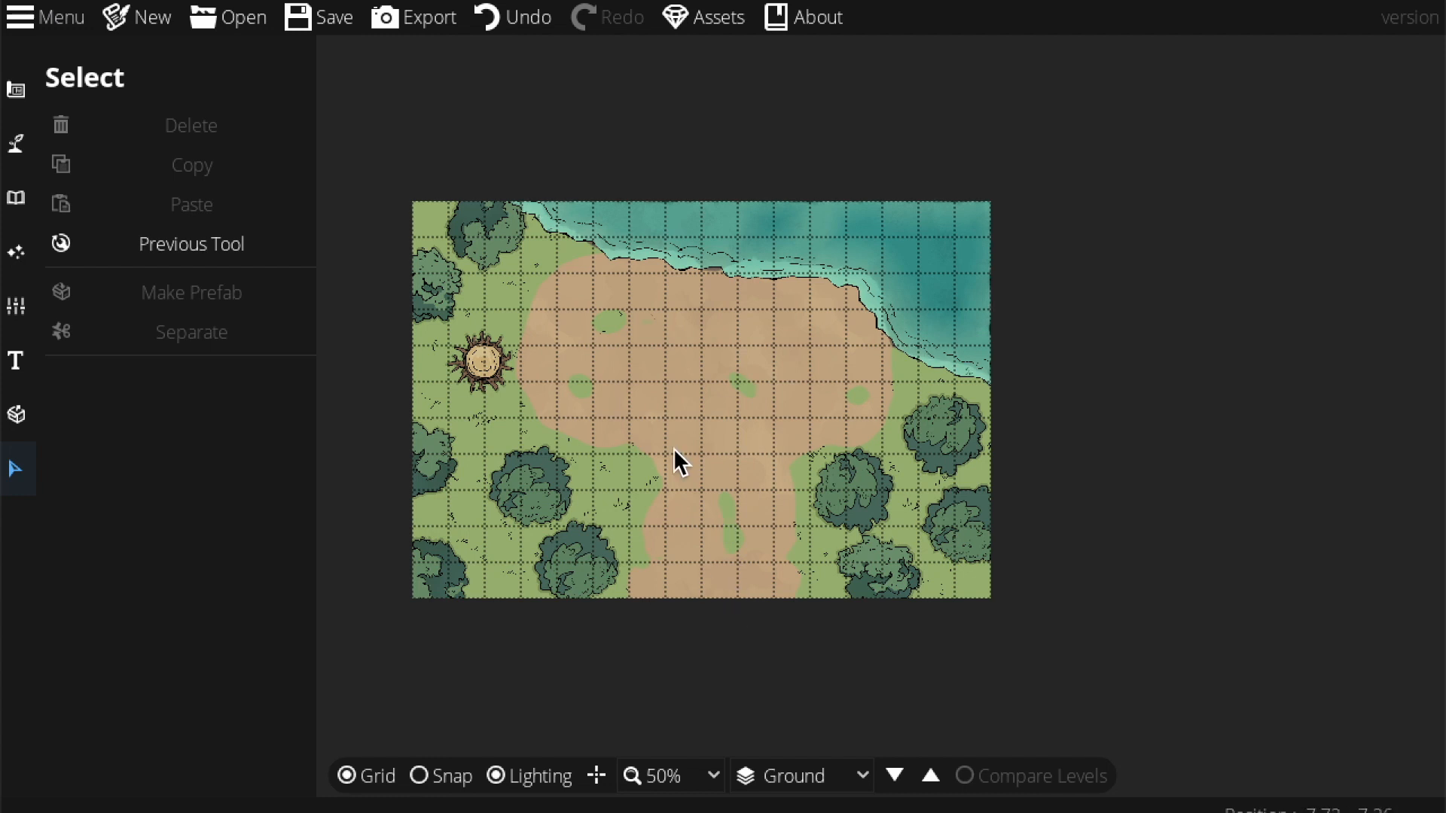
pyautogui.click(478, 406)
pyautogui.click(609, 327)
# Step: Return the zoom to 100% and examine the clearing and the grass around the stump
pyautogui.click(663, 776)
pyautogui.click(681, 584)
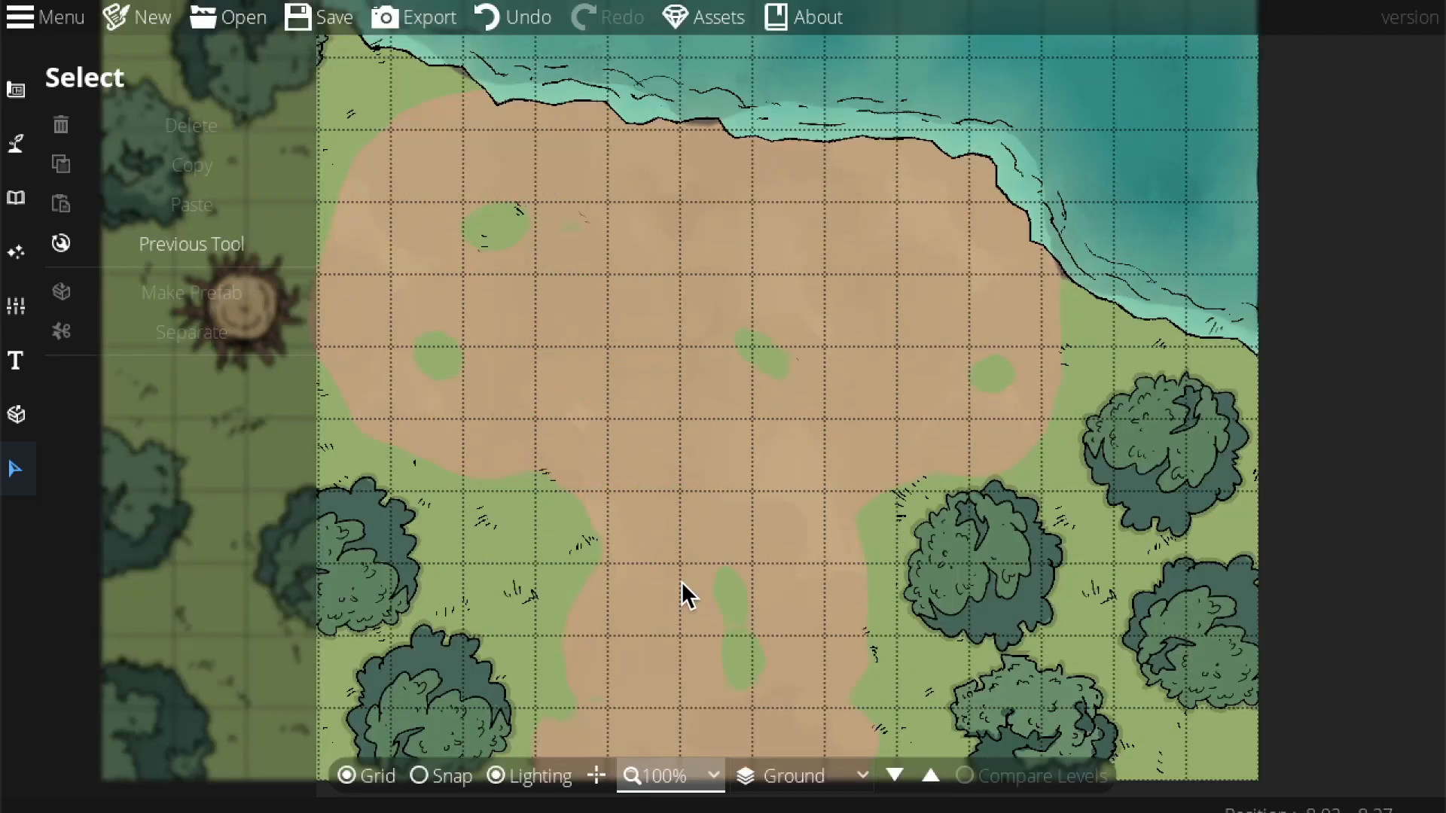
pyautogui.moveTo(586, 473); pyautogui.dragTo(990, 450)
pyautogui.moveTo(924, 540); pyautogui.dragTo(816, 620)
pyautogui.moveTo(701, 305); pyautogui.dragTo(302, 30)
pyautogui.moveTo(1017, 132); pyautogui.dragTo(845, 329)
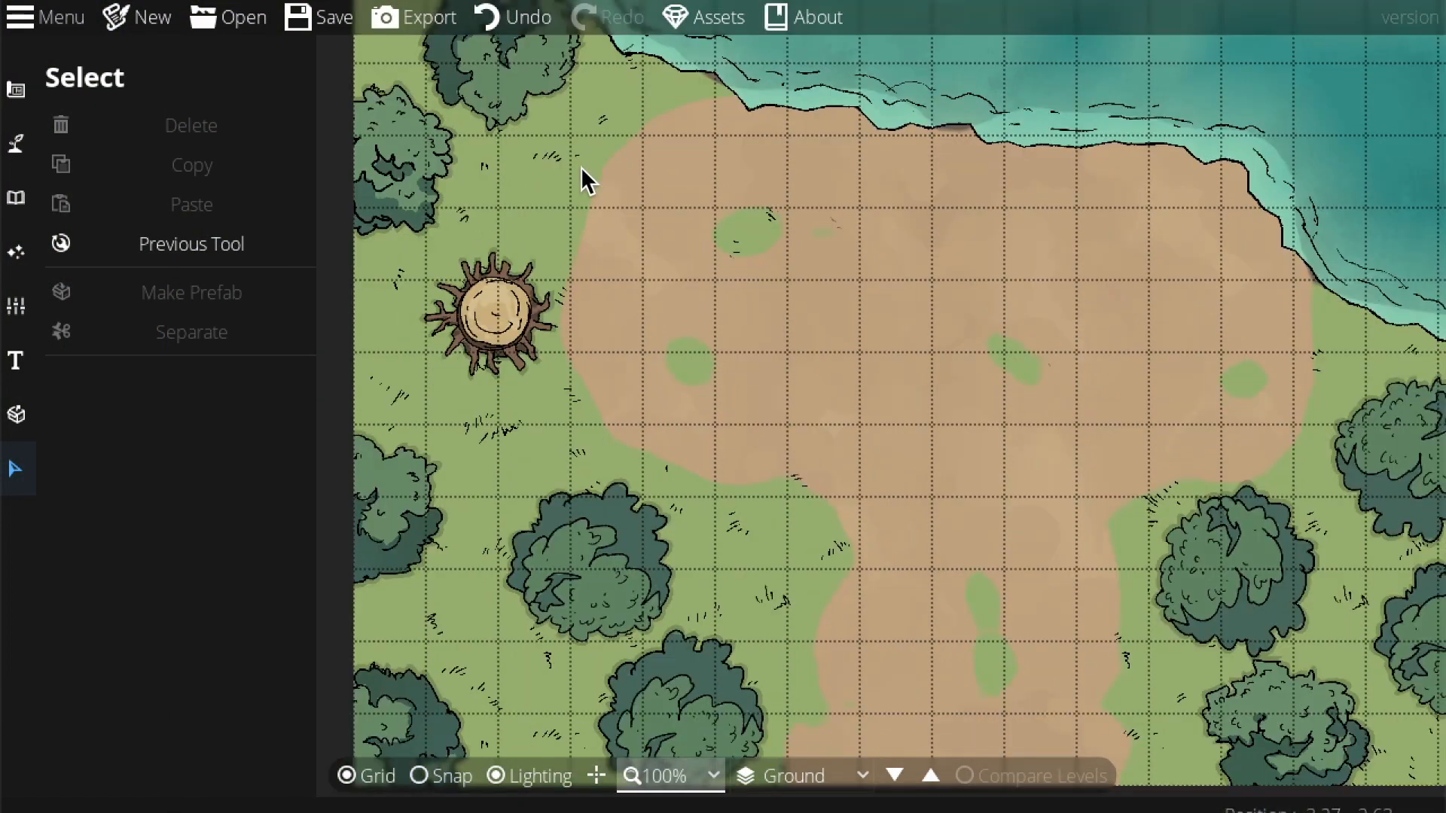
pyautogui.click(465, 313)
pyautogui.click(474, 260)
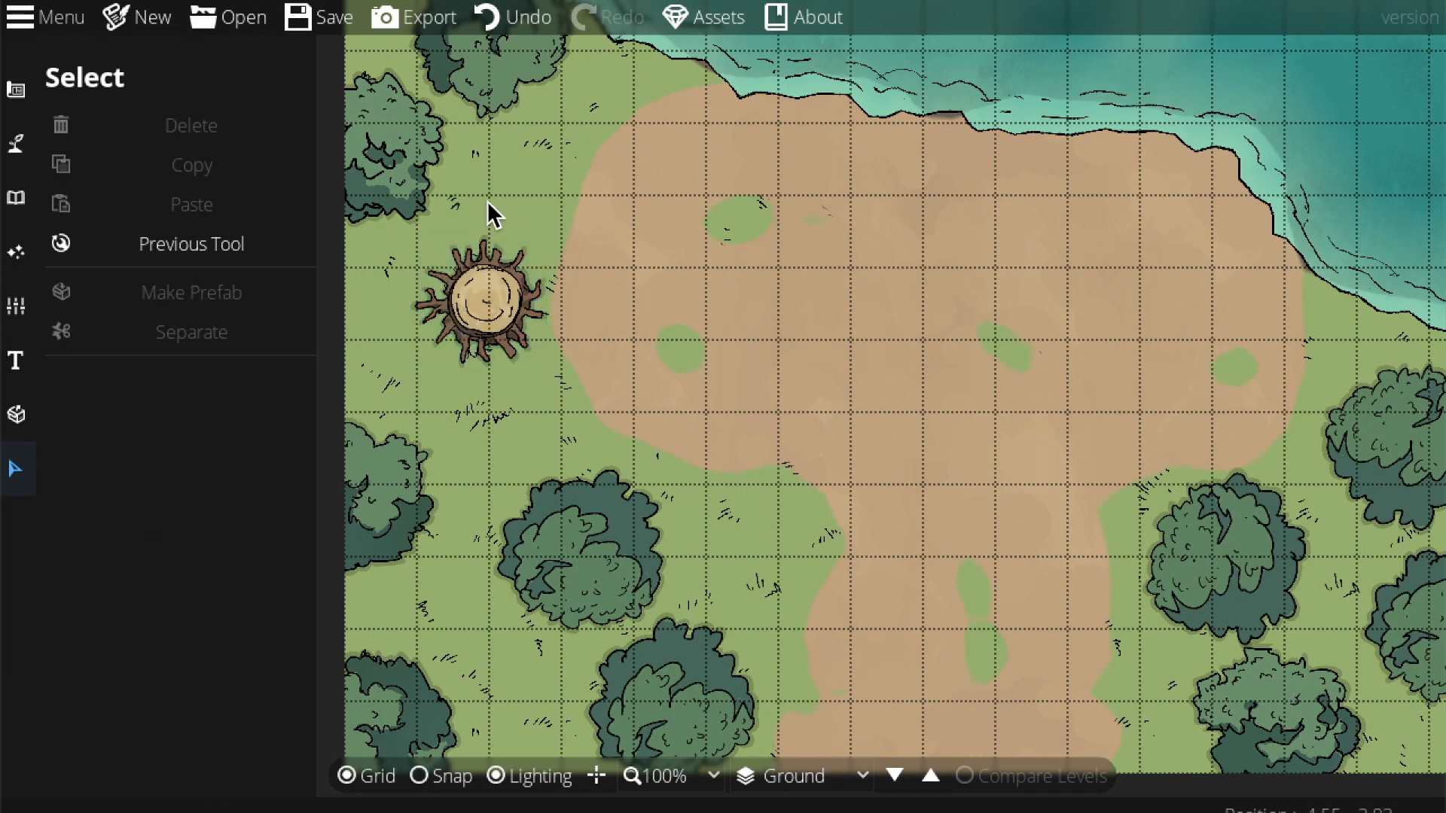
# Step: Switch to the Object Tool and search the object library for "leaves"
pyautogui.click(23, 198)
pyautogui.click(107, 146)
pyautogui.click(1328, 154)
pyautogui.write('tree')
pyautogui.moveTo(1328, 154); pyautogui.dragTo(1225, 153)
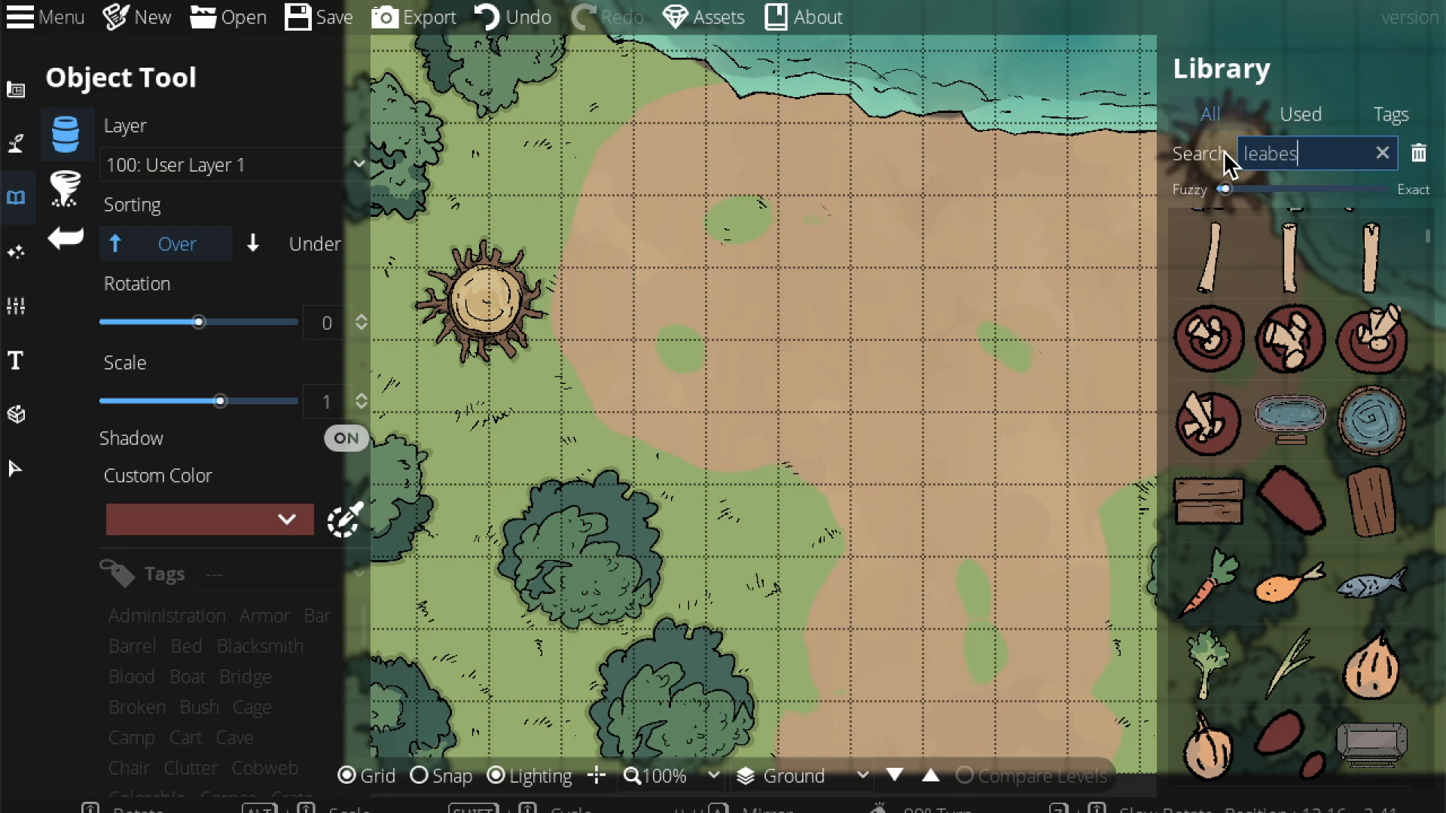
pyautogui.write('leaves')
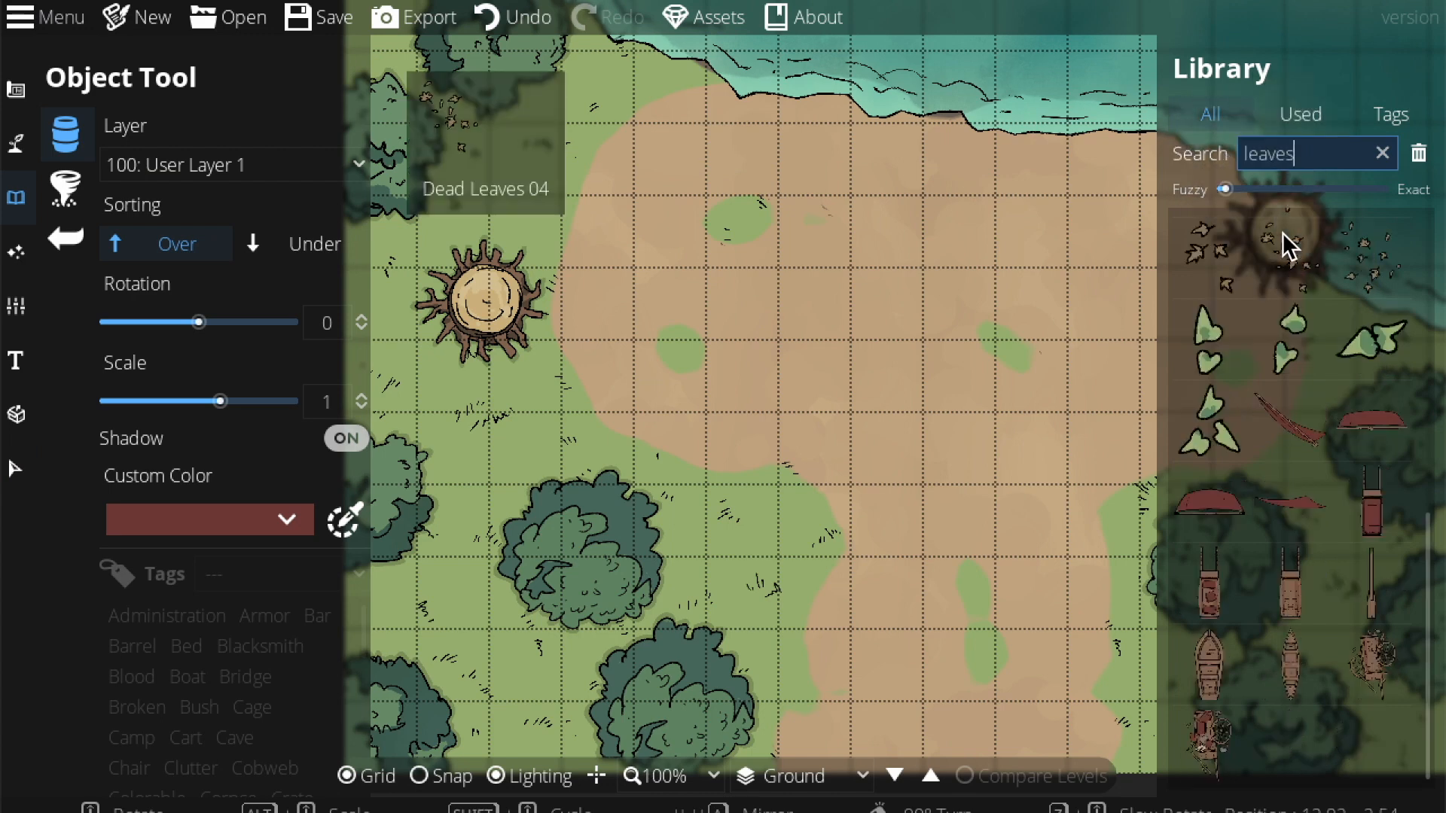
# Step: Place a Dead Leaves 04 object beside the stump, sorted under the other objects on the layer
pyautogui.click(1297, 303)
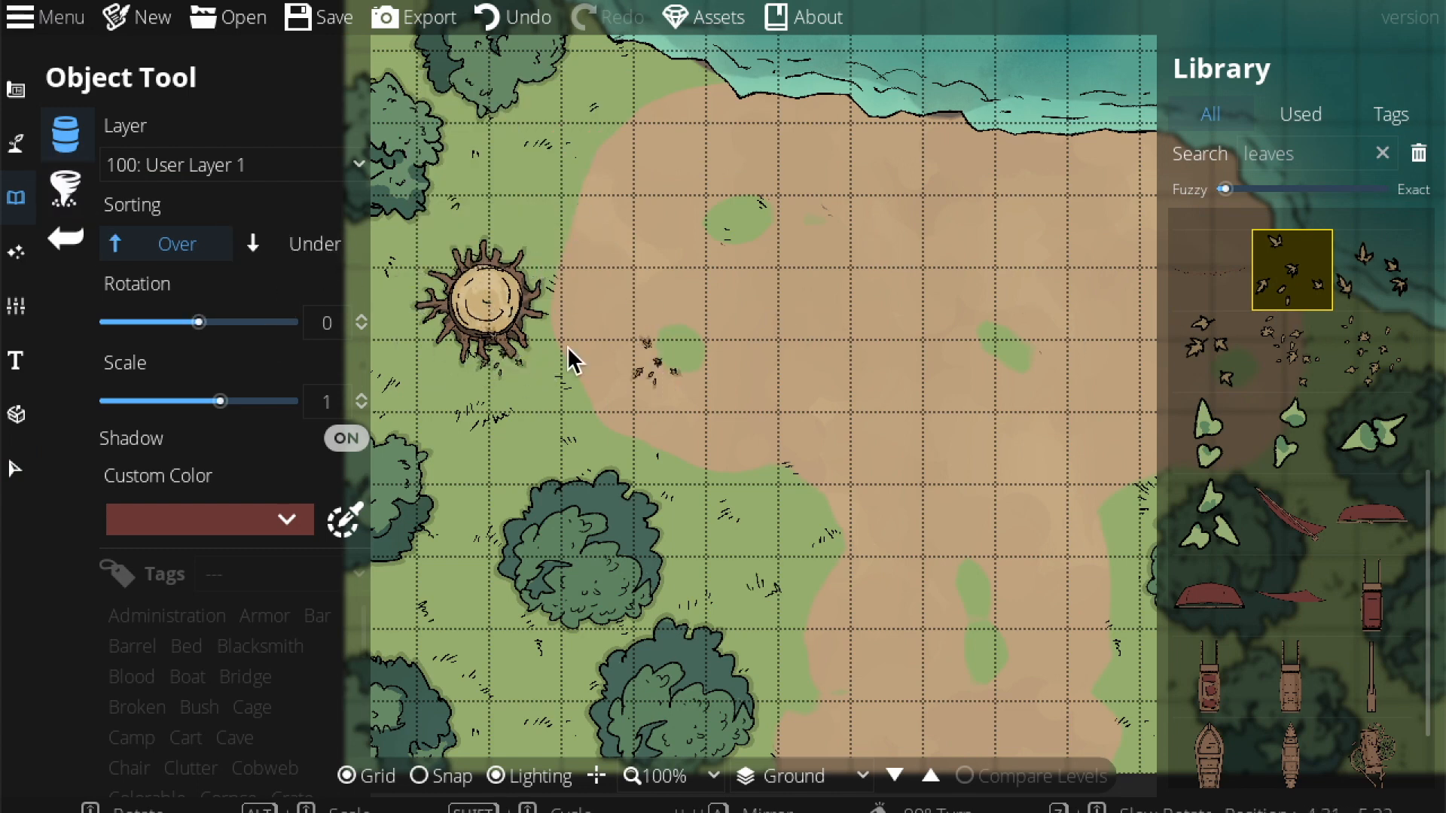
pyautogui.click(258, 242)
pyautogui.click(1373, 351)
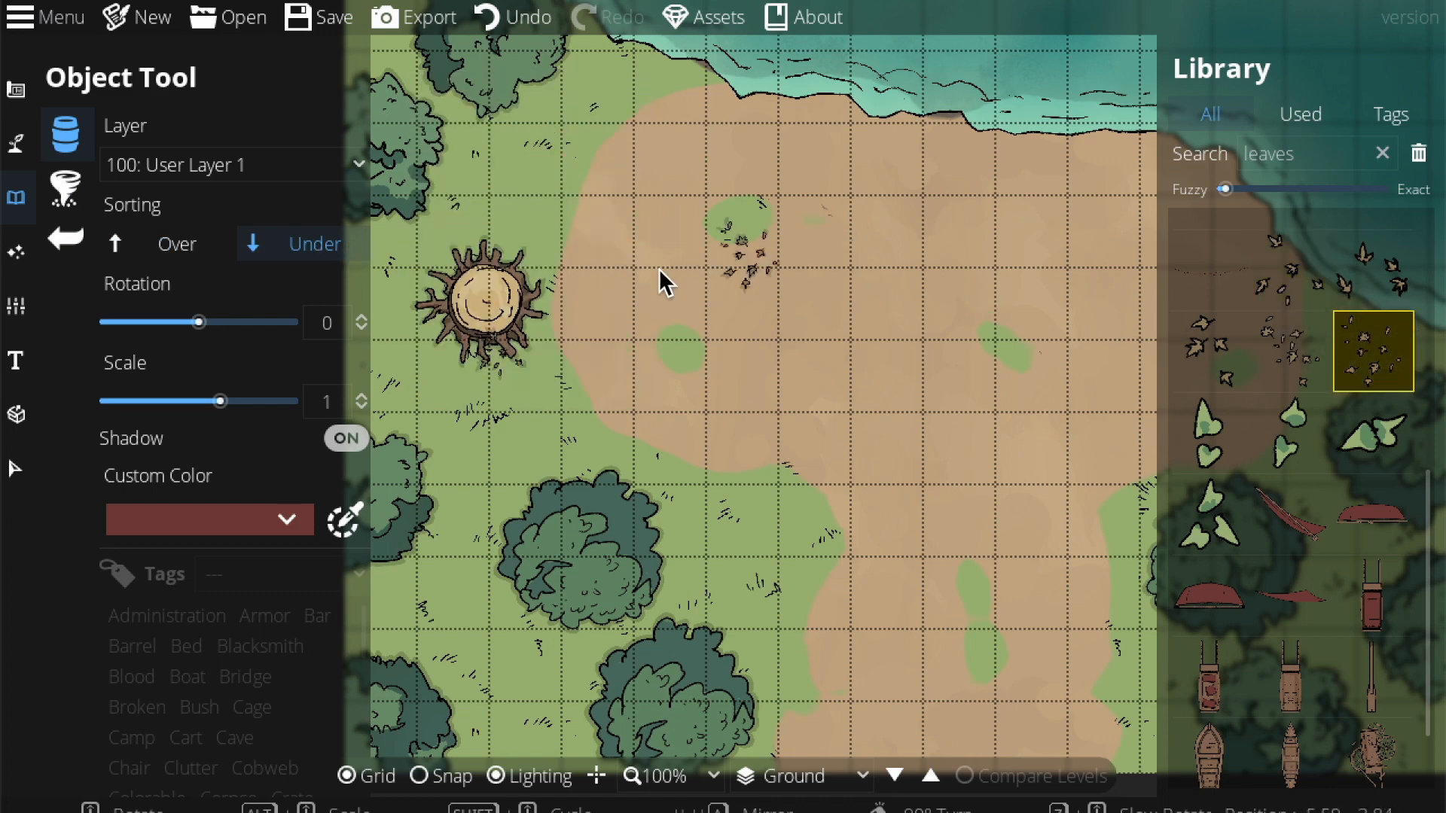
pyautogui.click(1282, 348)
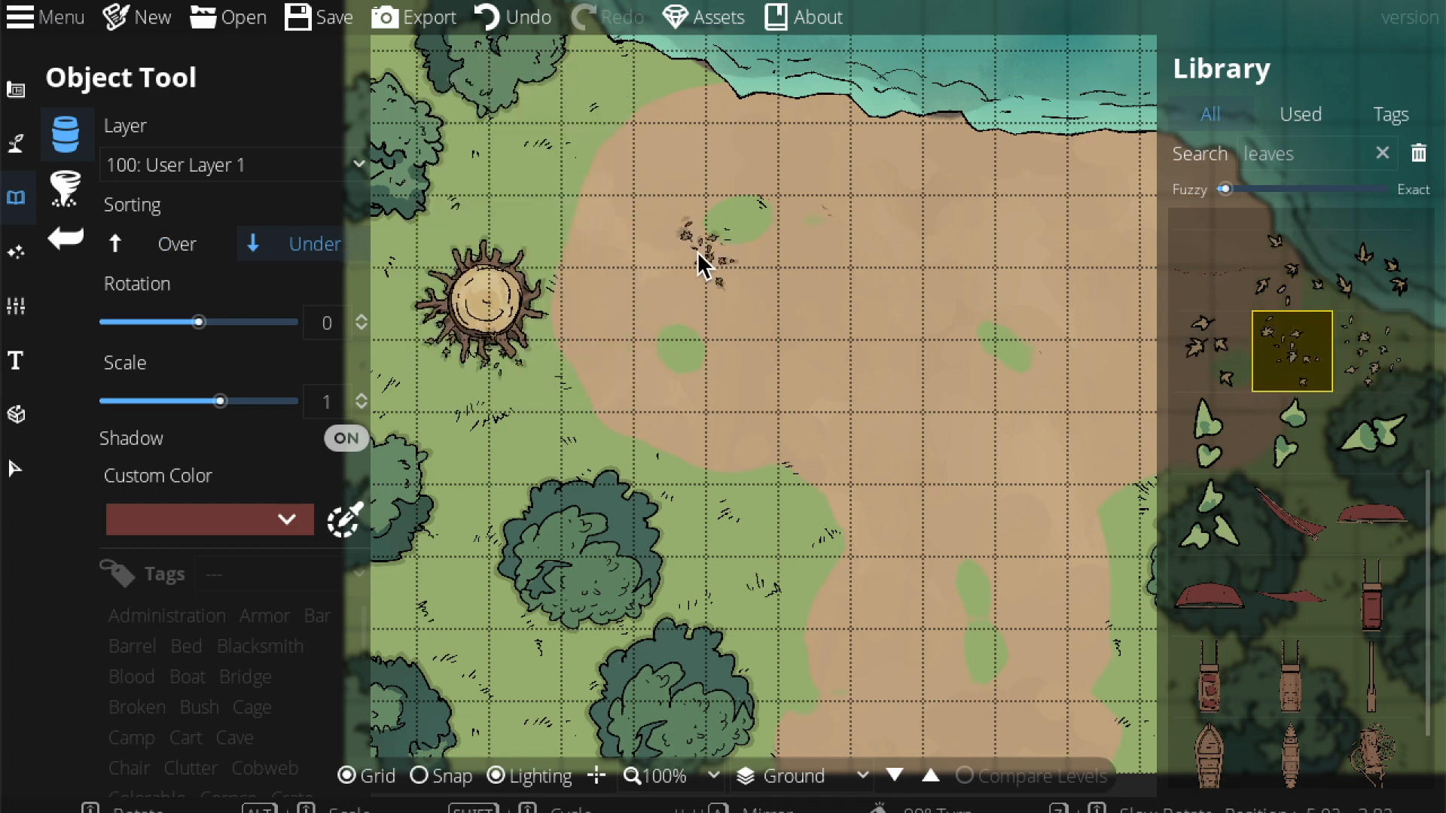
pyautogui.click(510, 253)
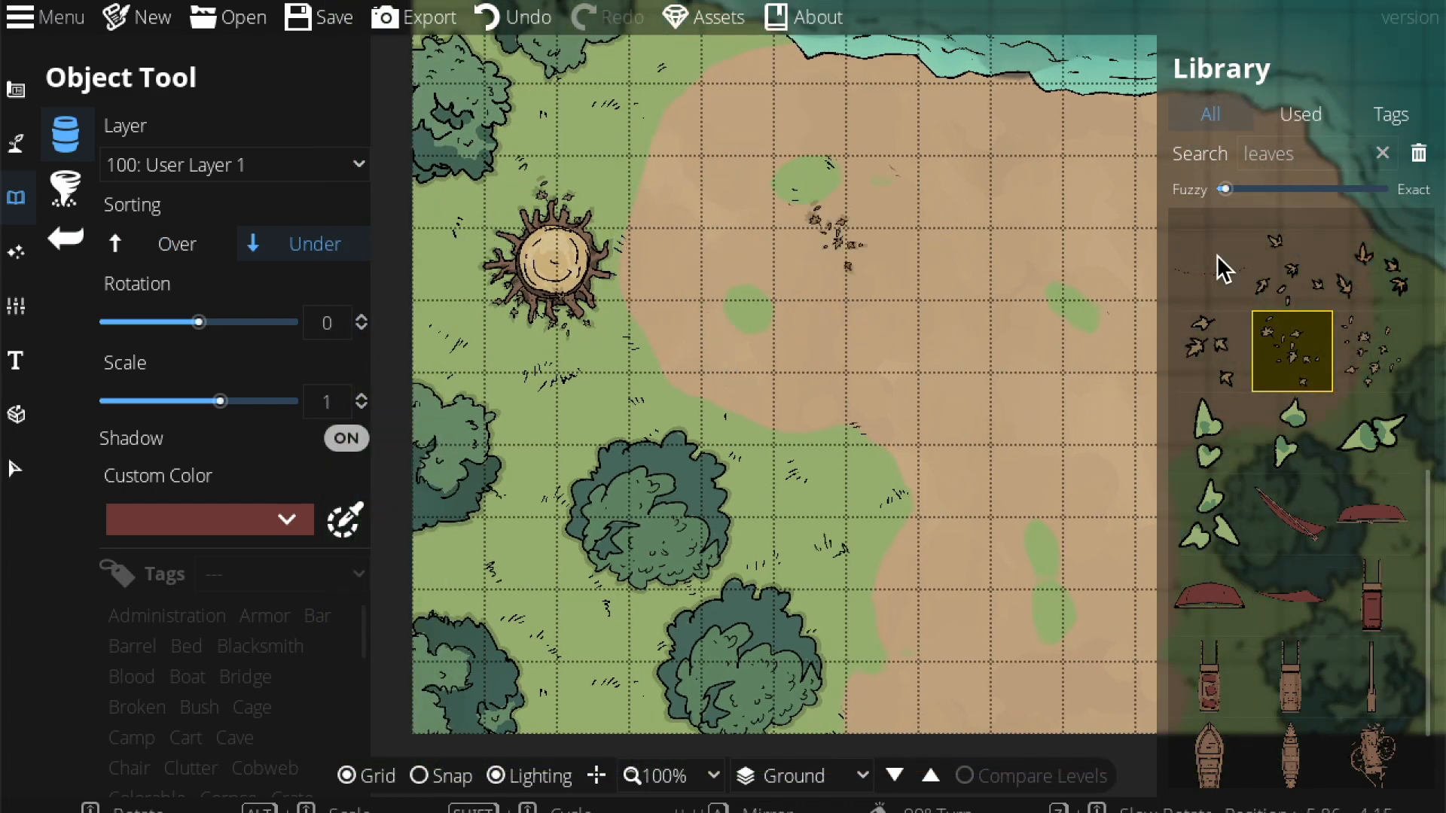
# Step: Set up the Scatter Tool with all four green leaf objects found by searching "leaves", sorted under other objects
pyautogui.click(1222, 494)
pyautogui.click(65, 188)
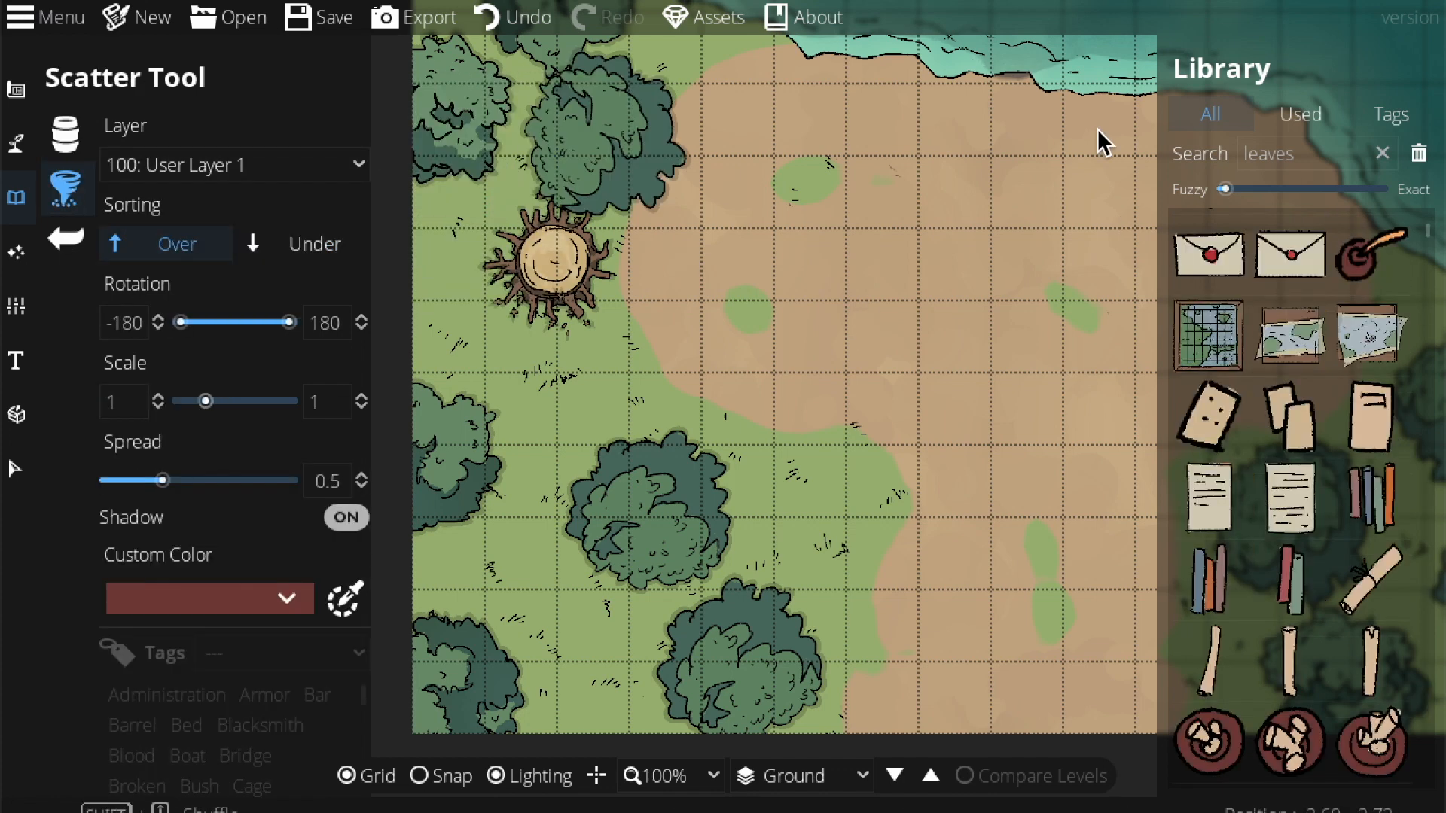
pyautogui.click(1342, 154)
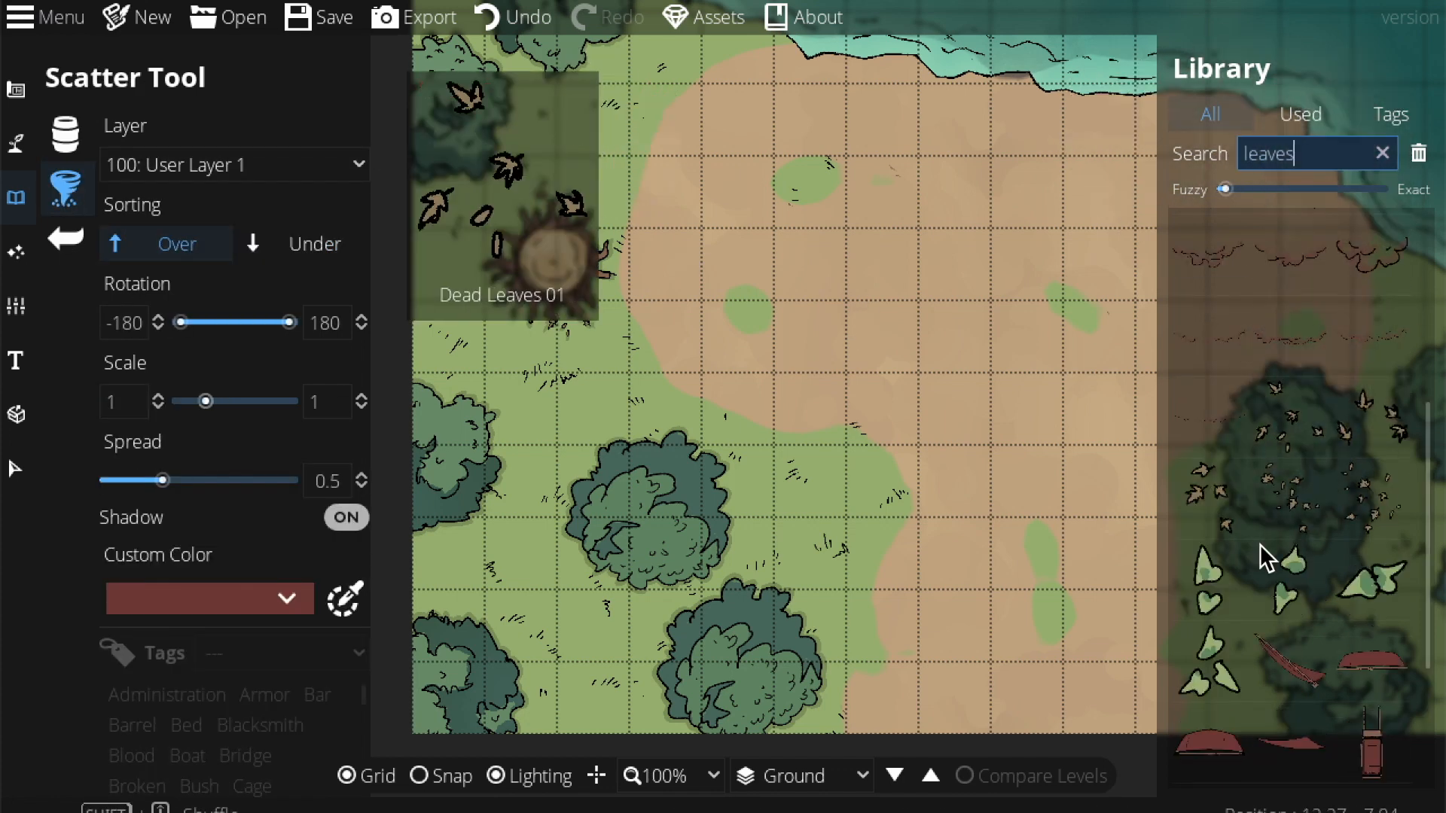
pyautogui.click(1220, 663)
pyautogui.keyDown('shift'); pyautogui.click(1205, 599); pyautogui.keyUp('shift')
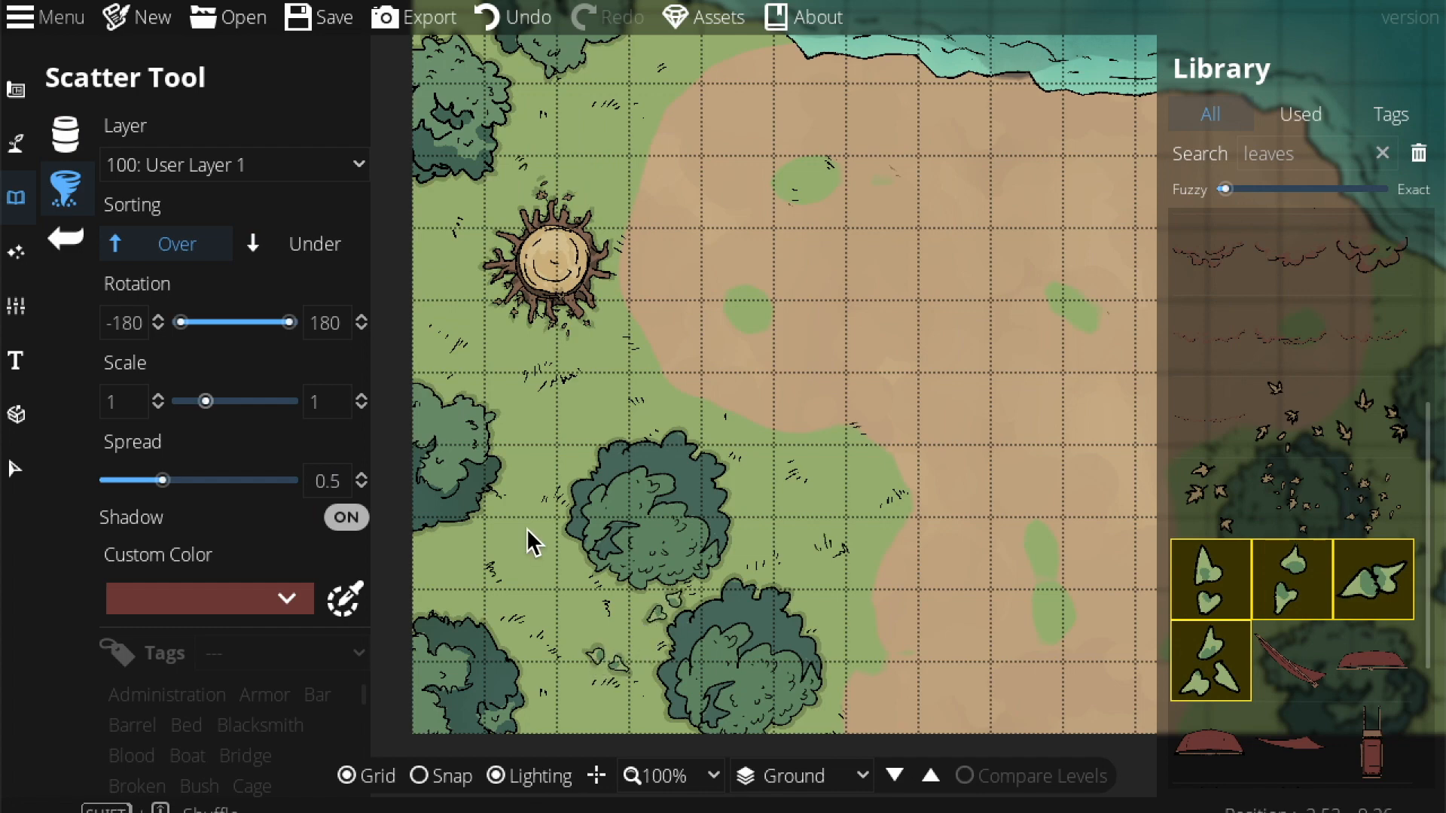
pyautogui.click(296, 254)
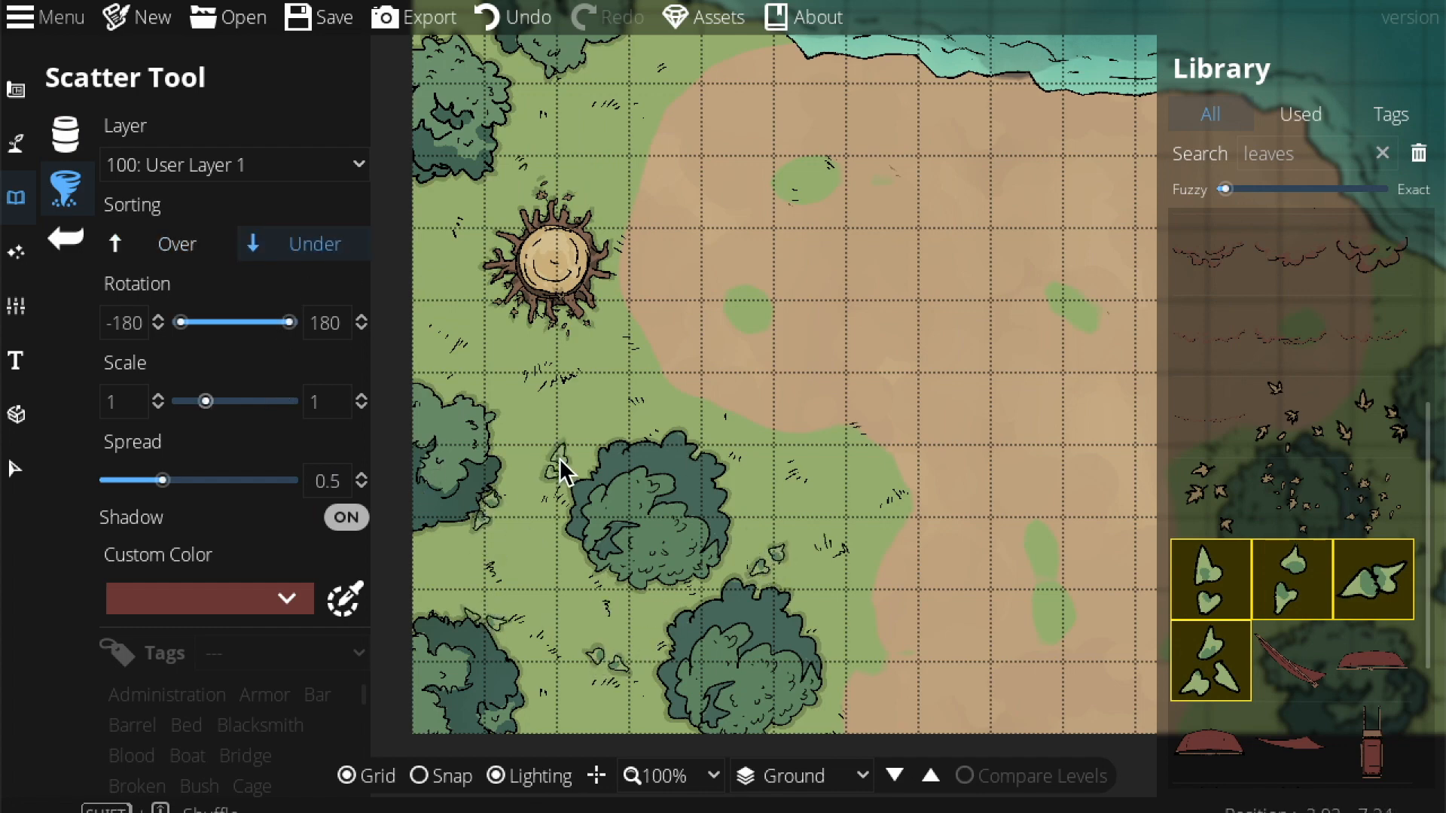
# Step: Scatter green leaf clusters on the grass around the trees and stump, plus one beside the western grass patch on the sand
pyautogui.moveTo(576, 460); pyautogui.dragTo(519, 698)
pyautogui.click(393, 425)
pyautogui.click(420, 217)
pyautogui.click(553, 291)
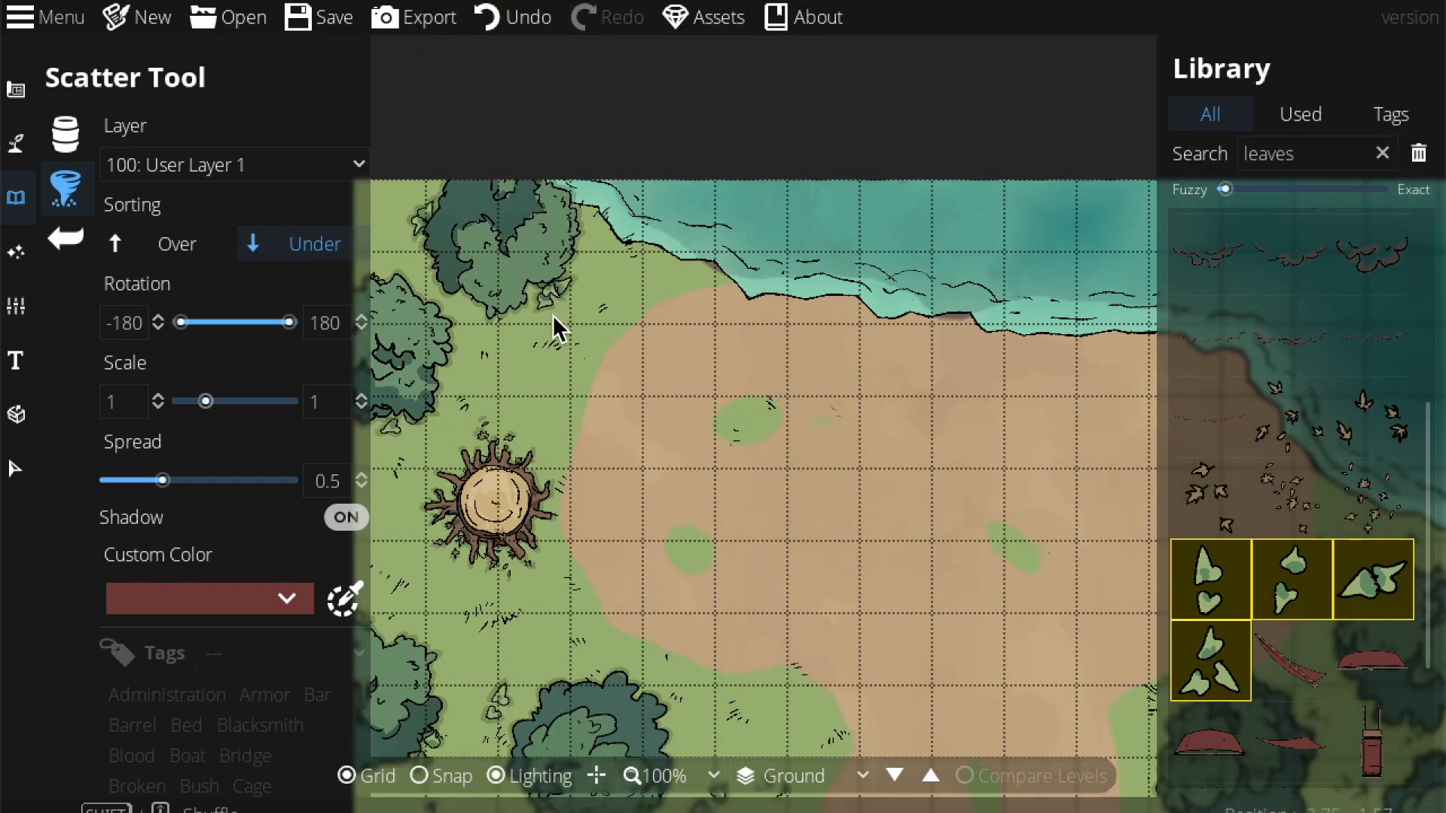
pyautogui.click(535, 400)
pyautogui.moveTo(793, 430); pyautogui.dragTo(849, 446)
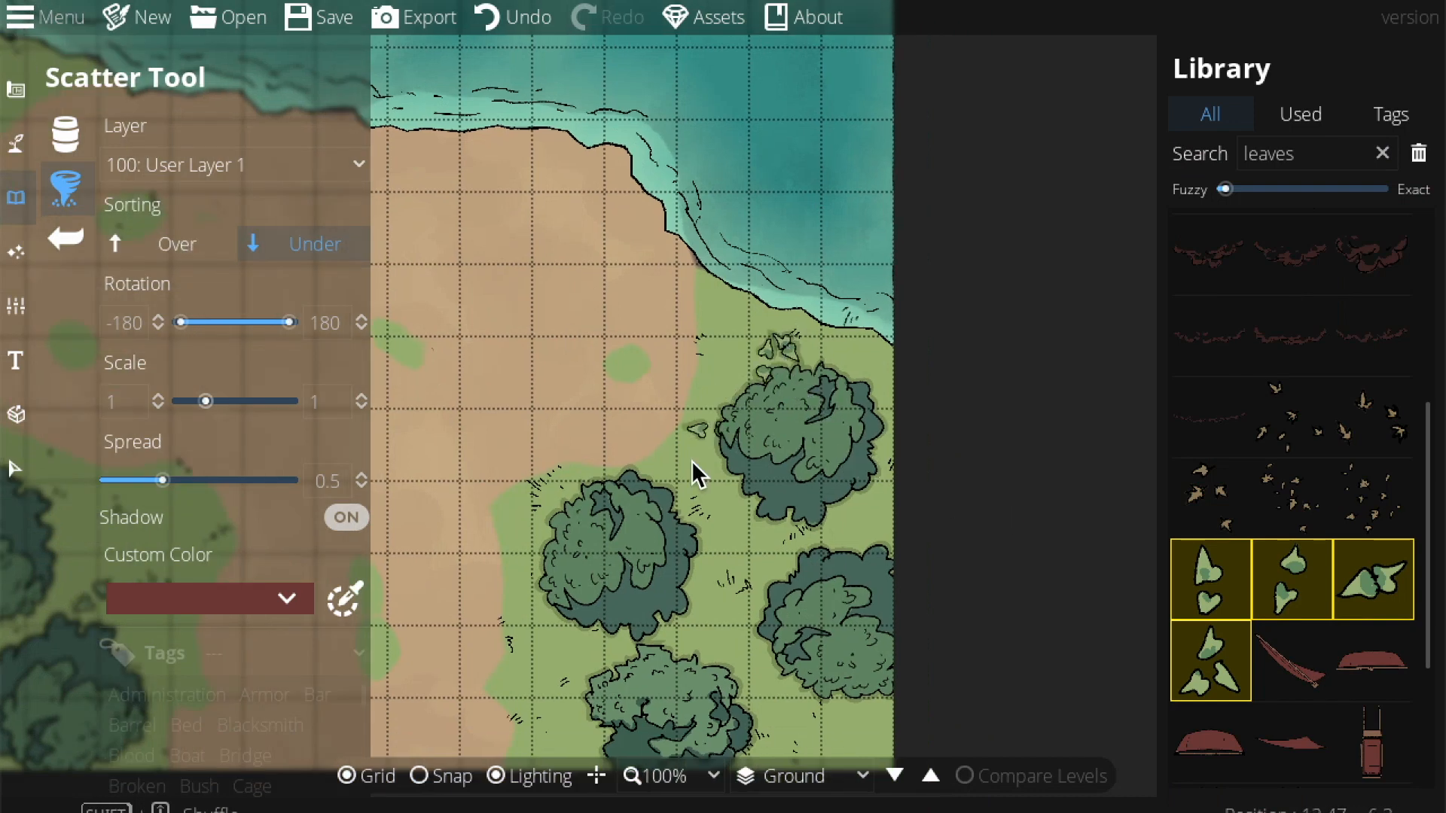
pyautogui.click(629, 632)
pyautogui.click(778, 720)
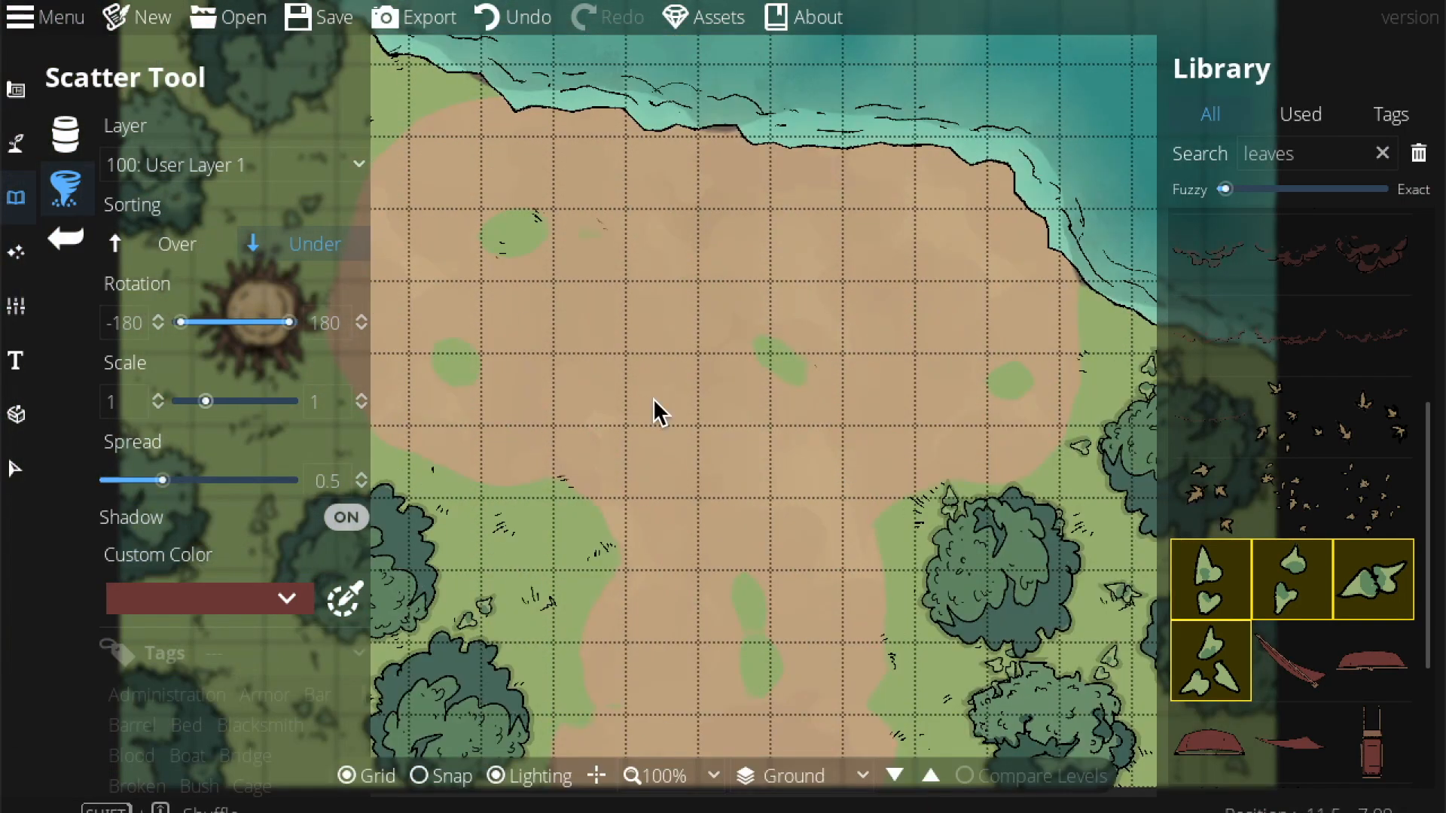
pyautogui.click(509, 377)
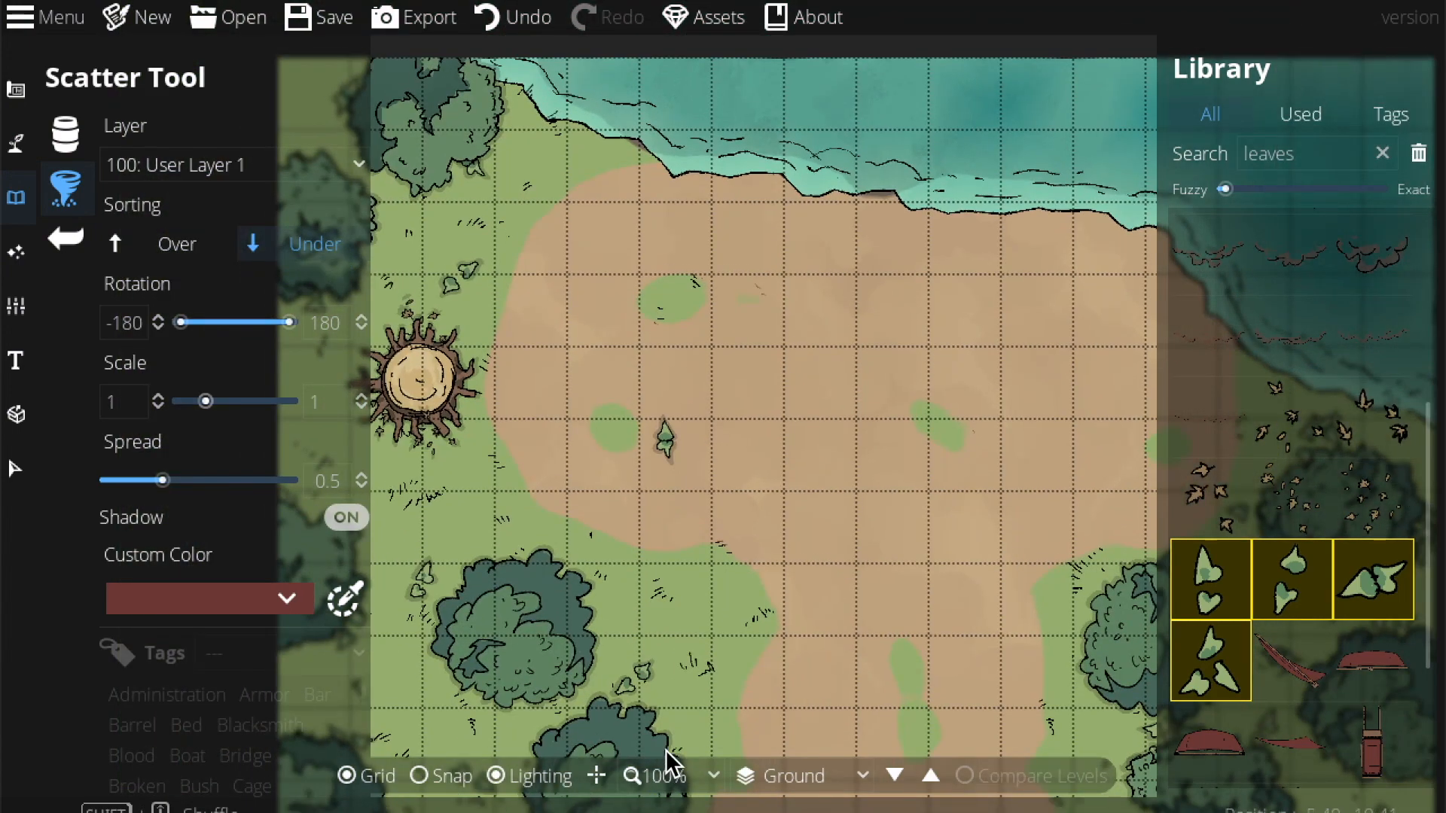
# Step: Zoom out to 50% and review the scattered leaves across the whole map
pyautogui.click(667, 776)
pyautogui.click(669, 654)
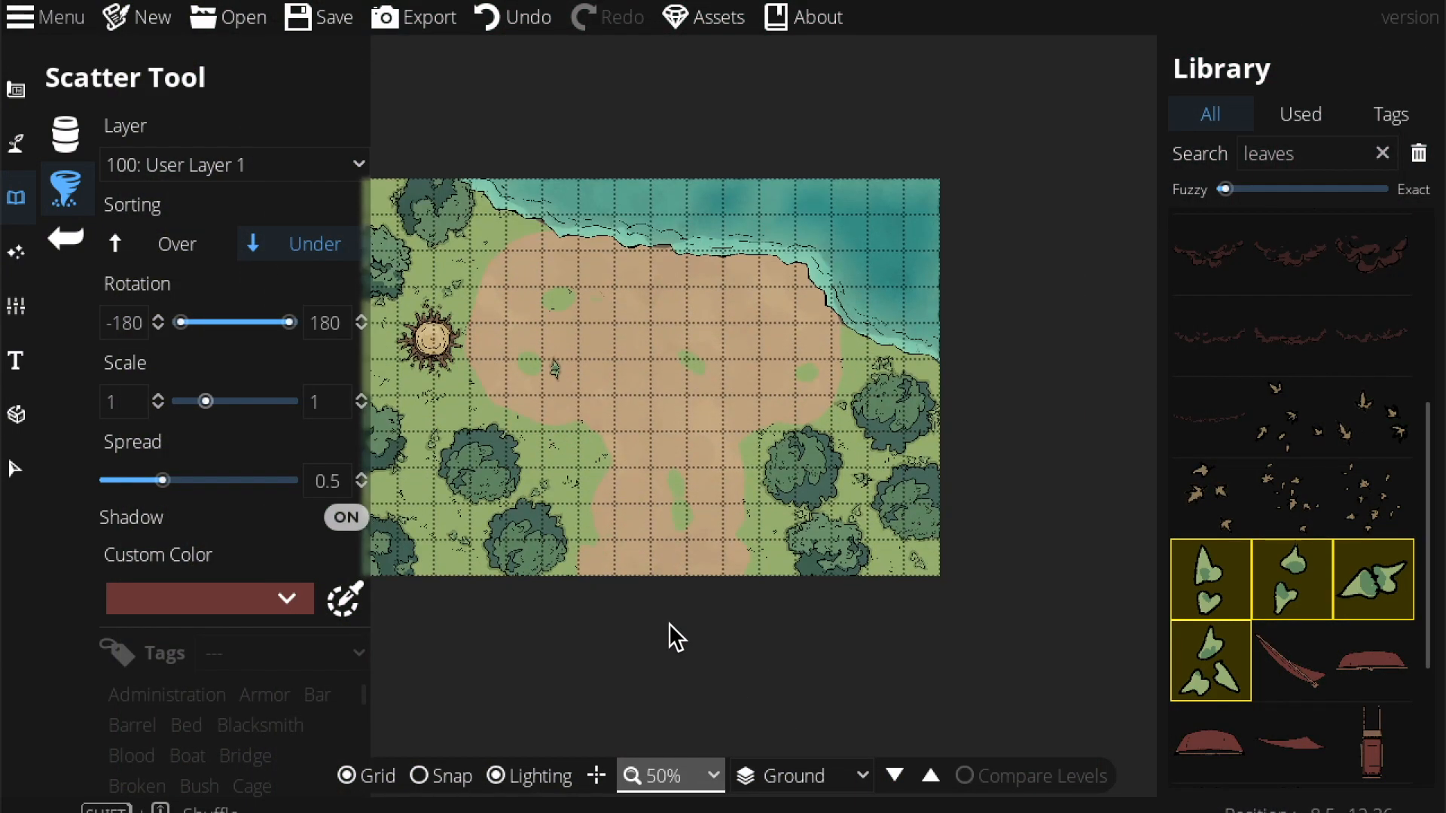
pyautogui.moveTo(580, 315); pyautogui.dragTo(653, 300)
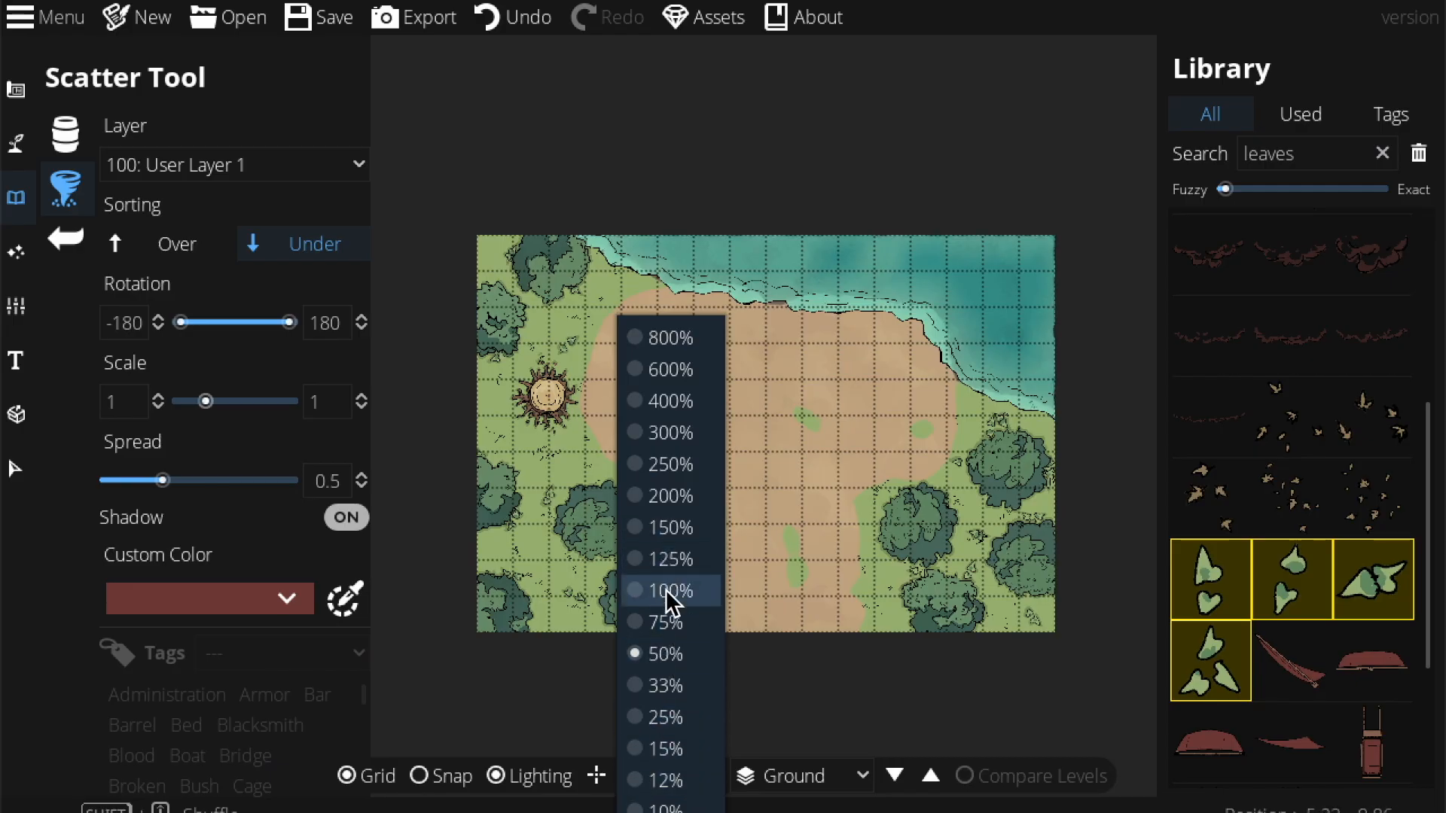
# Step: Return the zoom to 100% and examine the sandy clearing, the shoreline and the surrounding trees
pyautogui.click(665, 589)
pyautogui.moveTo(756, 275); pyautogui.dragTo(720, 254)
pyautogui.moveTo(889, 370); pyautogui.dragTo(622, 305)
pyautogui.moveTo(780, 315); pyautogui.dragTo(942, 449)
pyautogui.moveTo(710, 389); pyautogui.dragTo(629, 194)
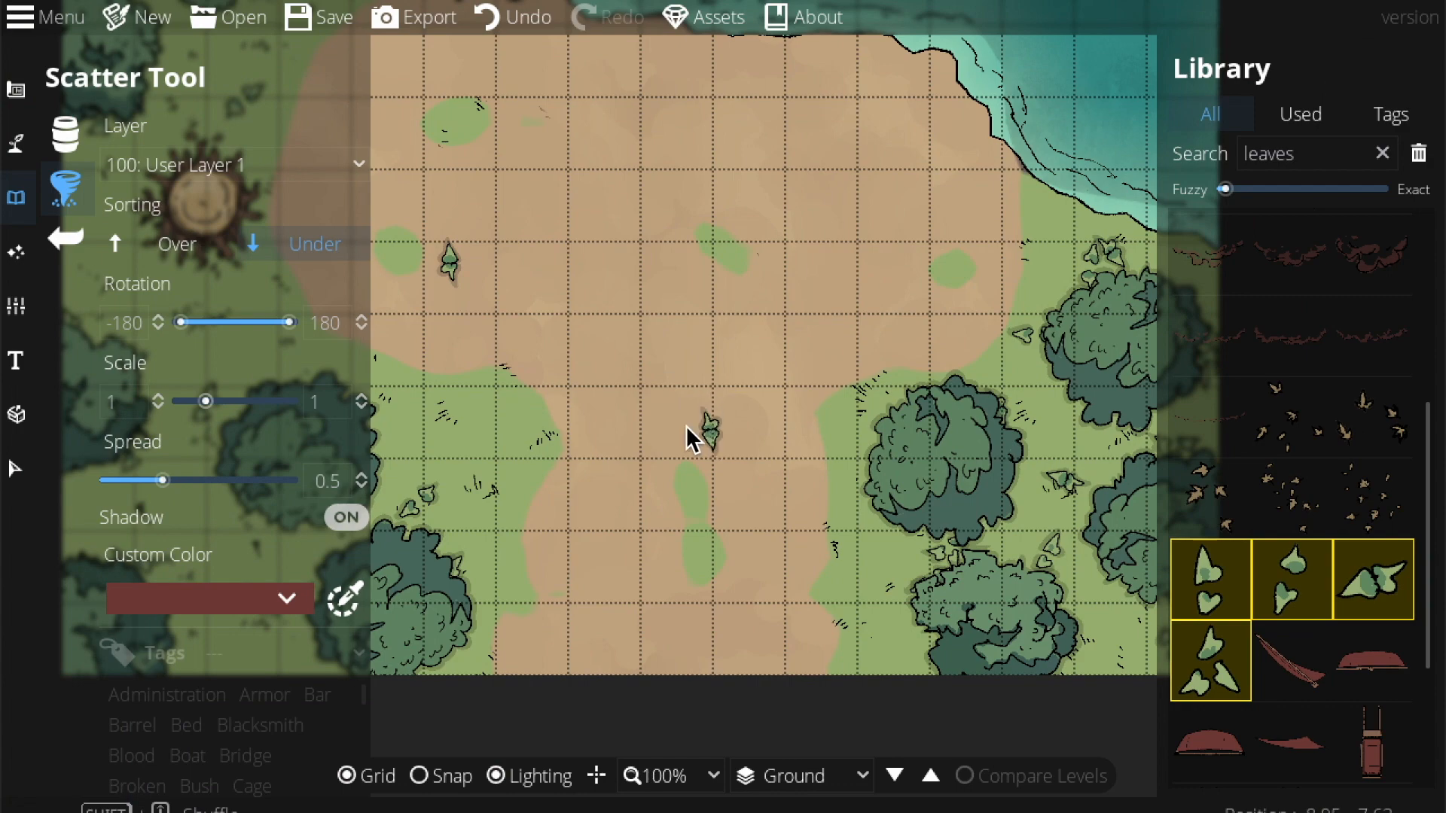
pyautogui.moveTo(600, 407); pyautogui.dragTo(682, 395)
pyautogui.moveTo(765, 277); pyautogui.dragTo(903, 339)
pyautogui.moveTo(696, 209); pyautogui.dragTo(479, 211)
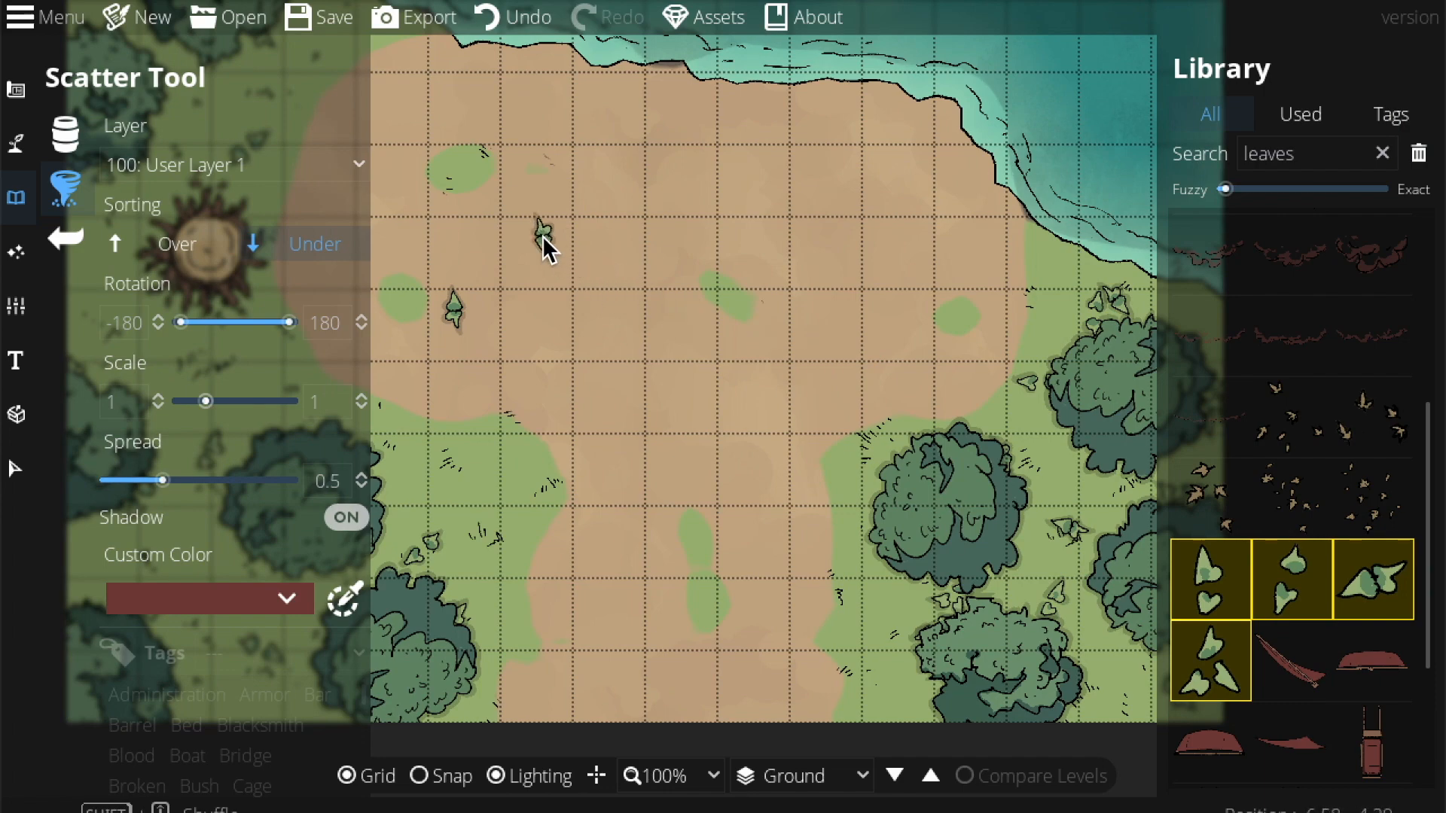
pyautogui.moveTo(554, 269); pyautogui.dragTo(577, 313)
pyautogui.moveTo(823, 281); pyautogui.dragTo(753, 361)
pyautogui.moveTo(706, 558); pyautogui.dragTo(914, 581)
pyautogui.moveTo(699, 345); pyautogui.dragTo(660, 638)
pyautogui.moveTo(786, 429); pyautogui.dragTo(561, 270)
pyautogui.moveTo(772, 572); pyautogui.dragTo(878, 426)
pyautogui.moveTo(662, 392); pyautogui.dragTo(853, 513)
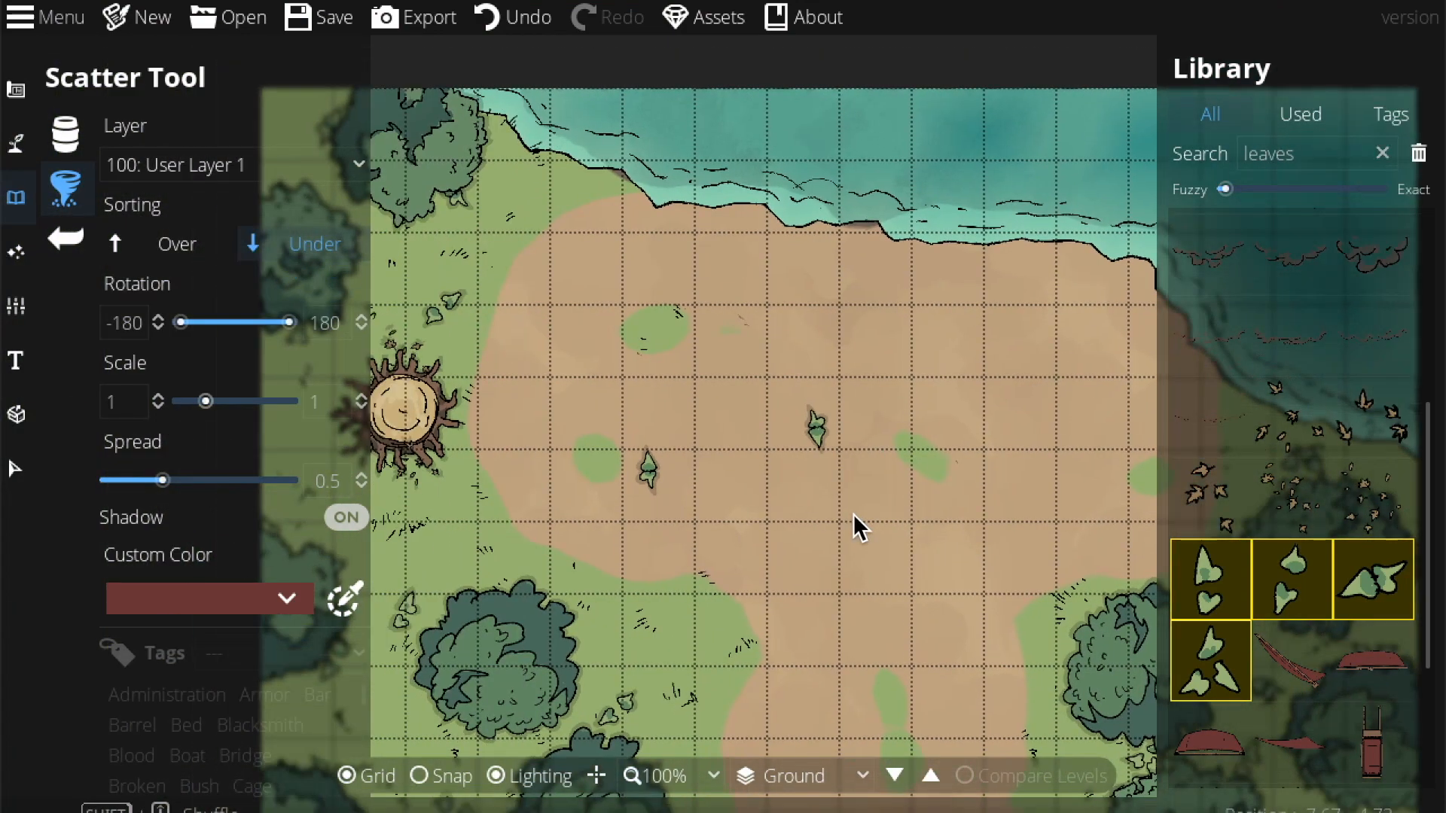
# Step: Scatter one more green leaf cluster on the northern middle of the sand and save the map as "te" in Documents
pyautogui.hotkey('ctrl', 's')
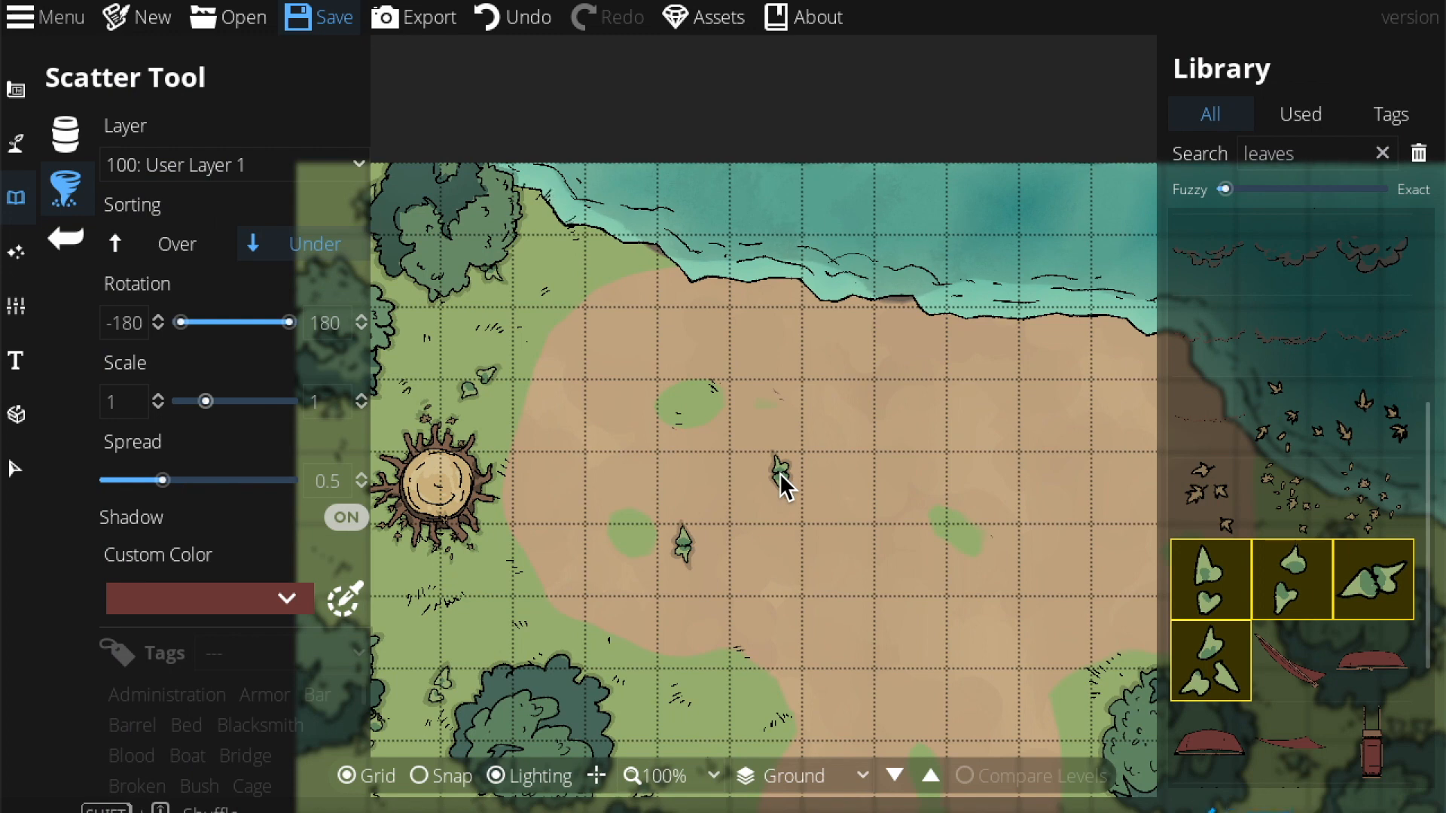
pyautogui.click(882, 423)
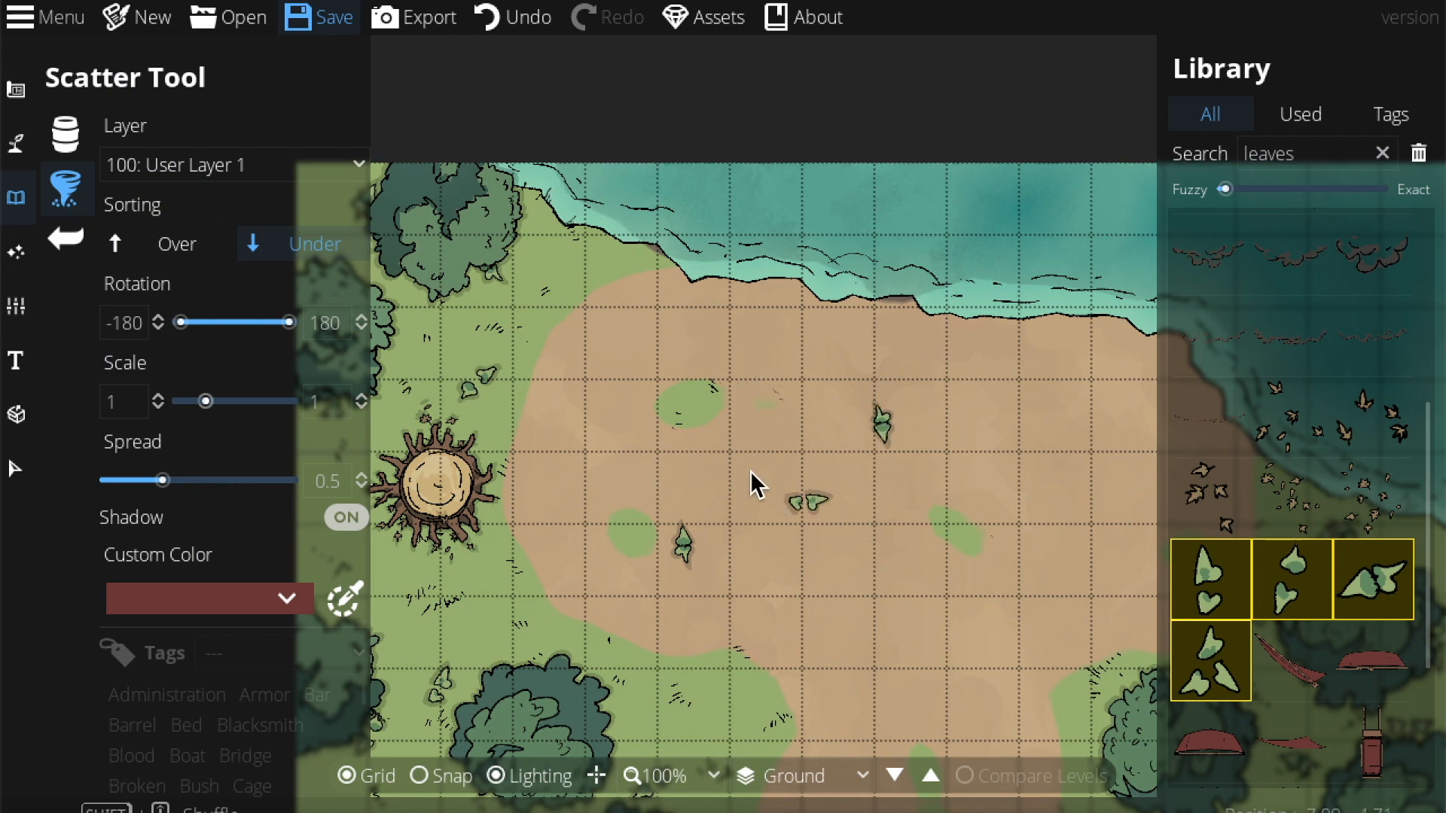
pyautogui.moveTo(761, 478); pyautogui.dragTo(655, 442)
pyautogui.click(24, 146)
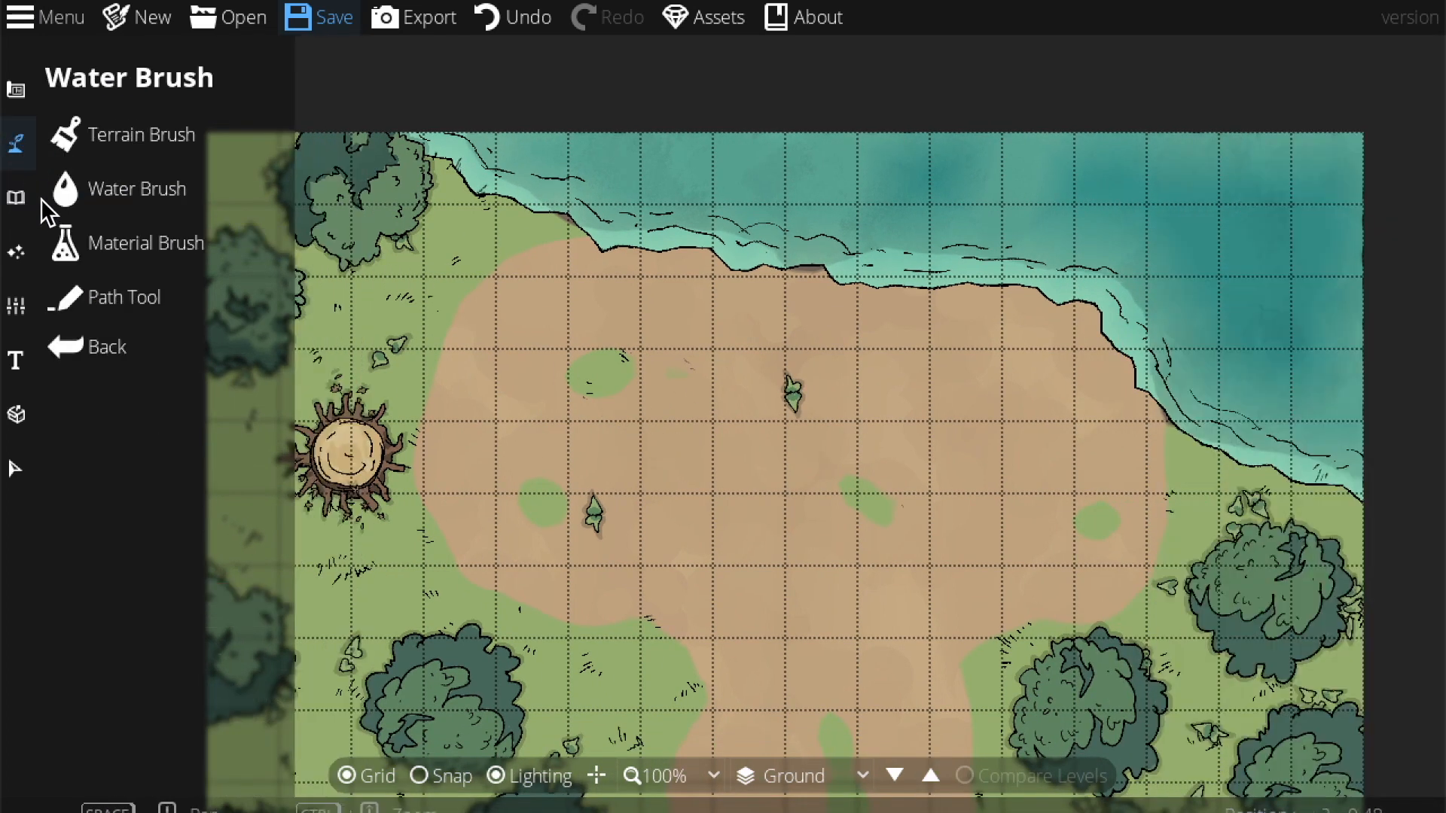
pyautogui.click(313, 18)
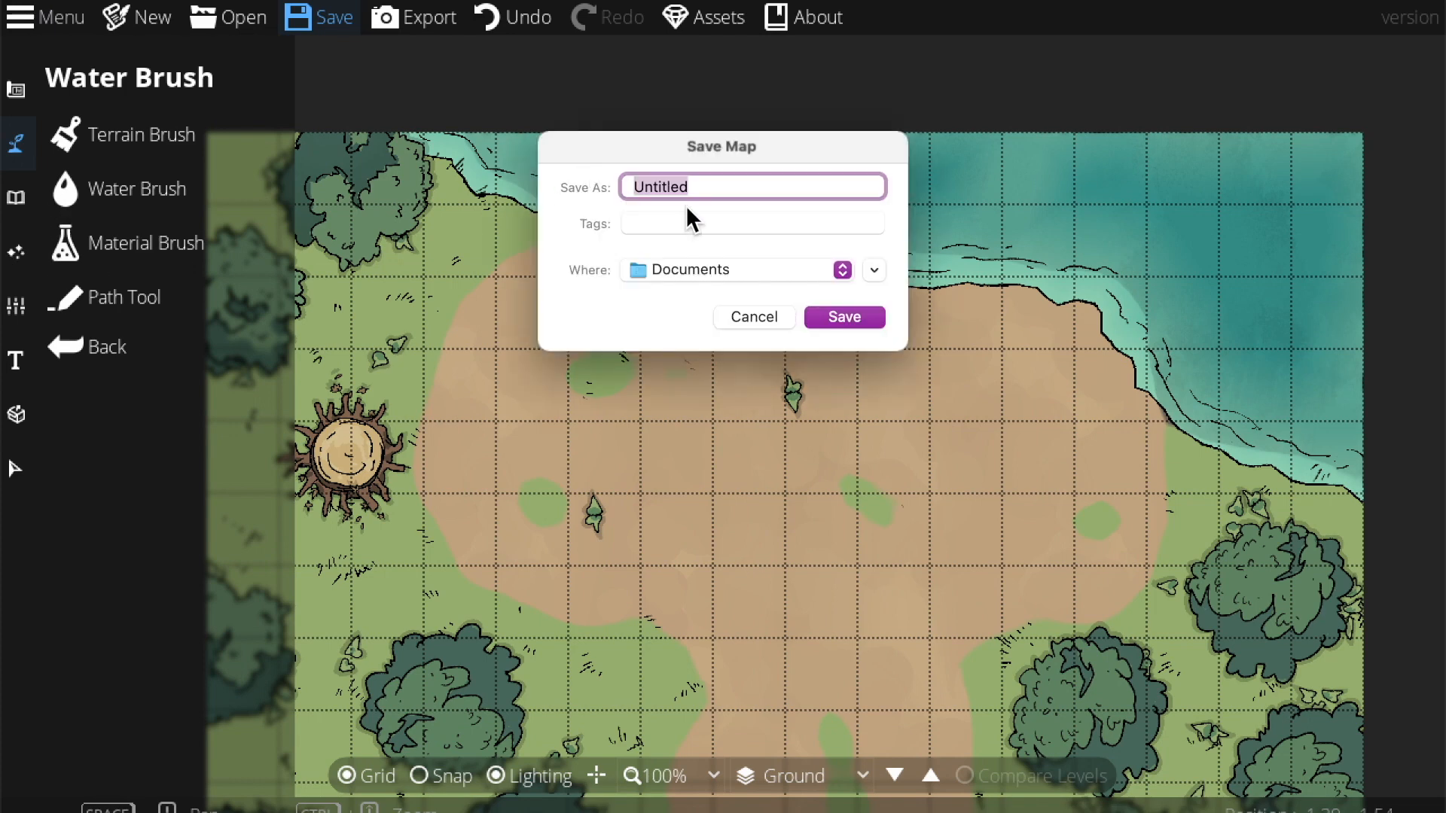
pyautogui.write('te')
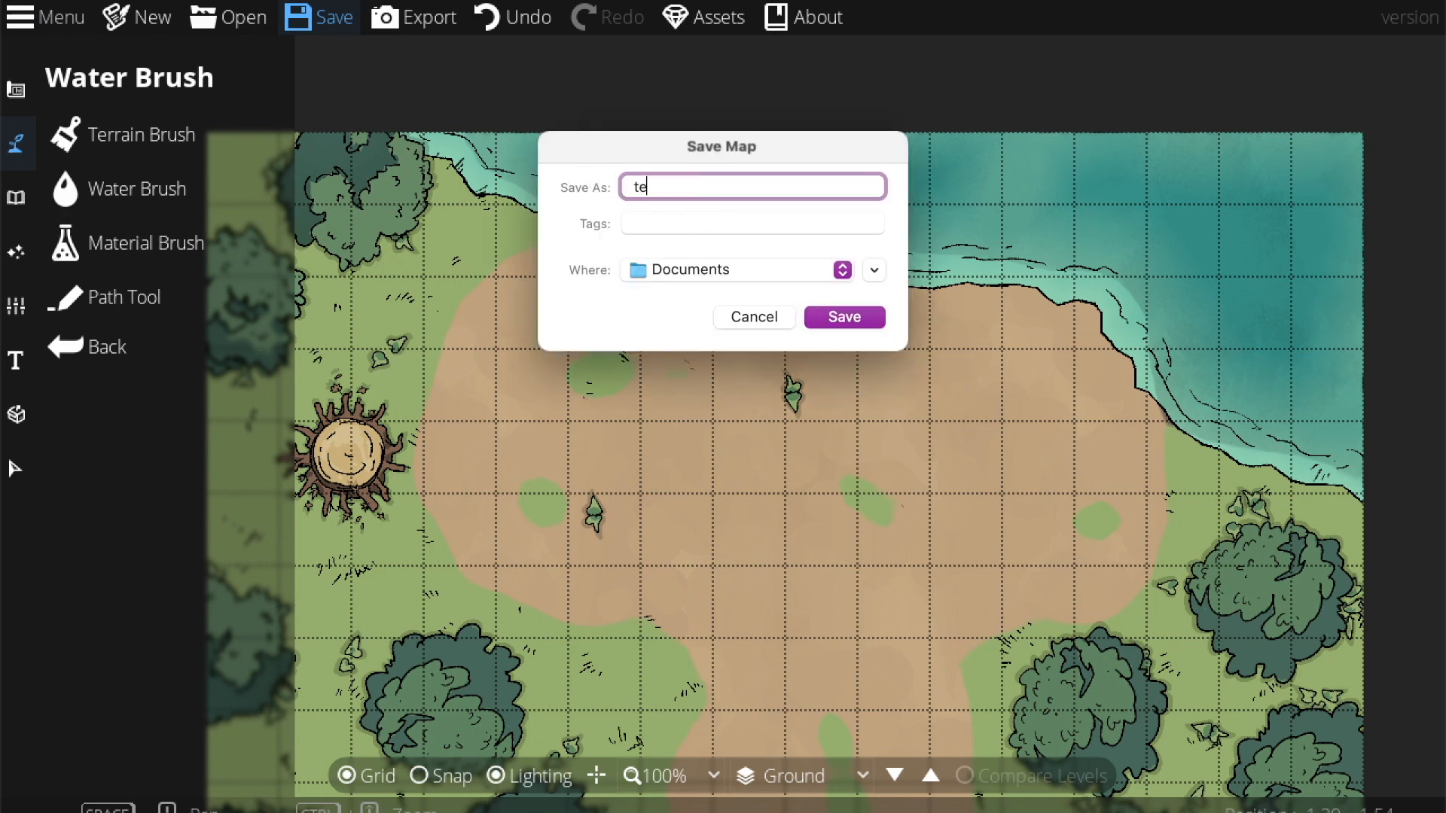
pyautogui.press('Return')
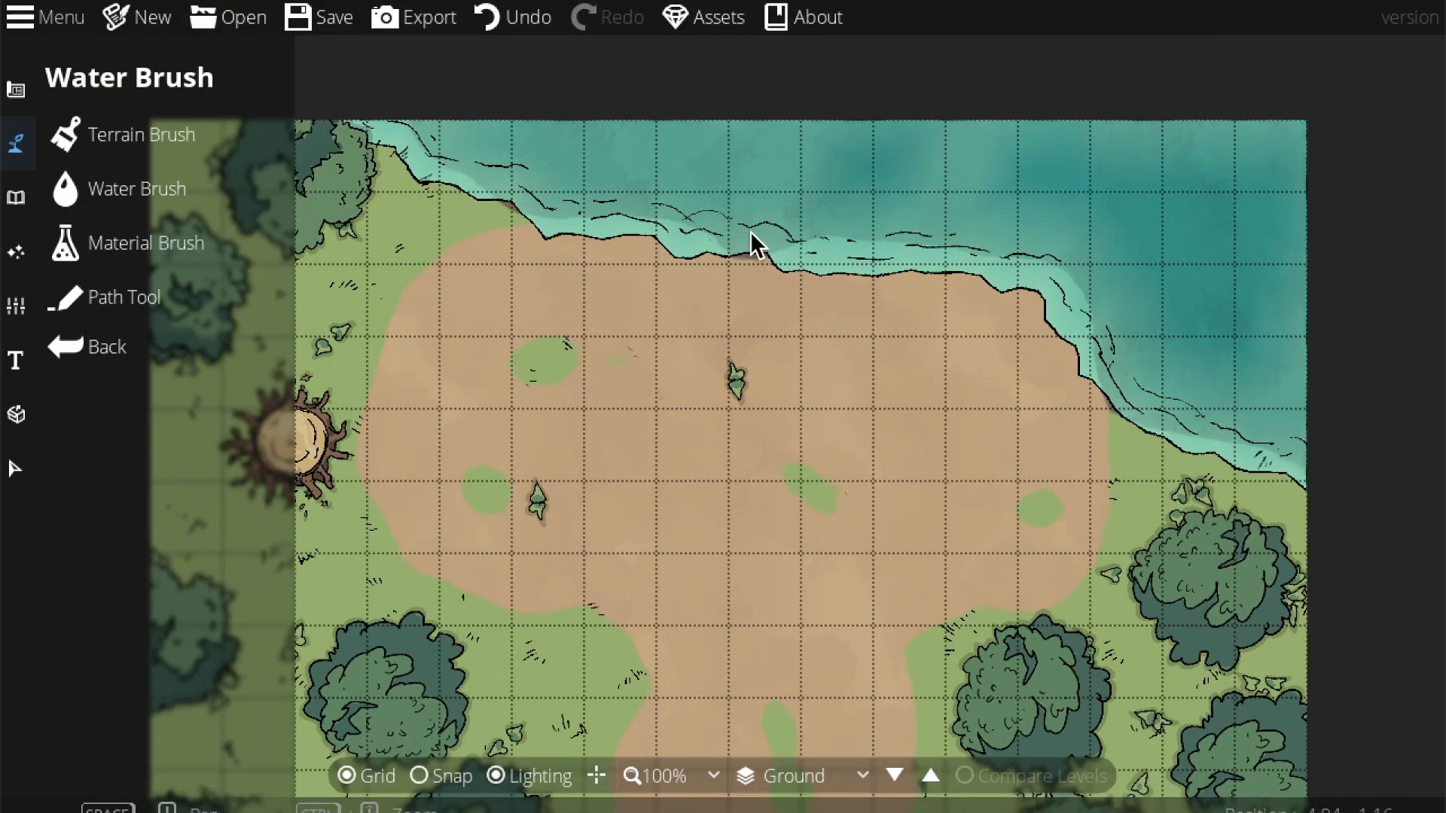
pyautogui.click(15, 247)
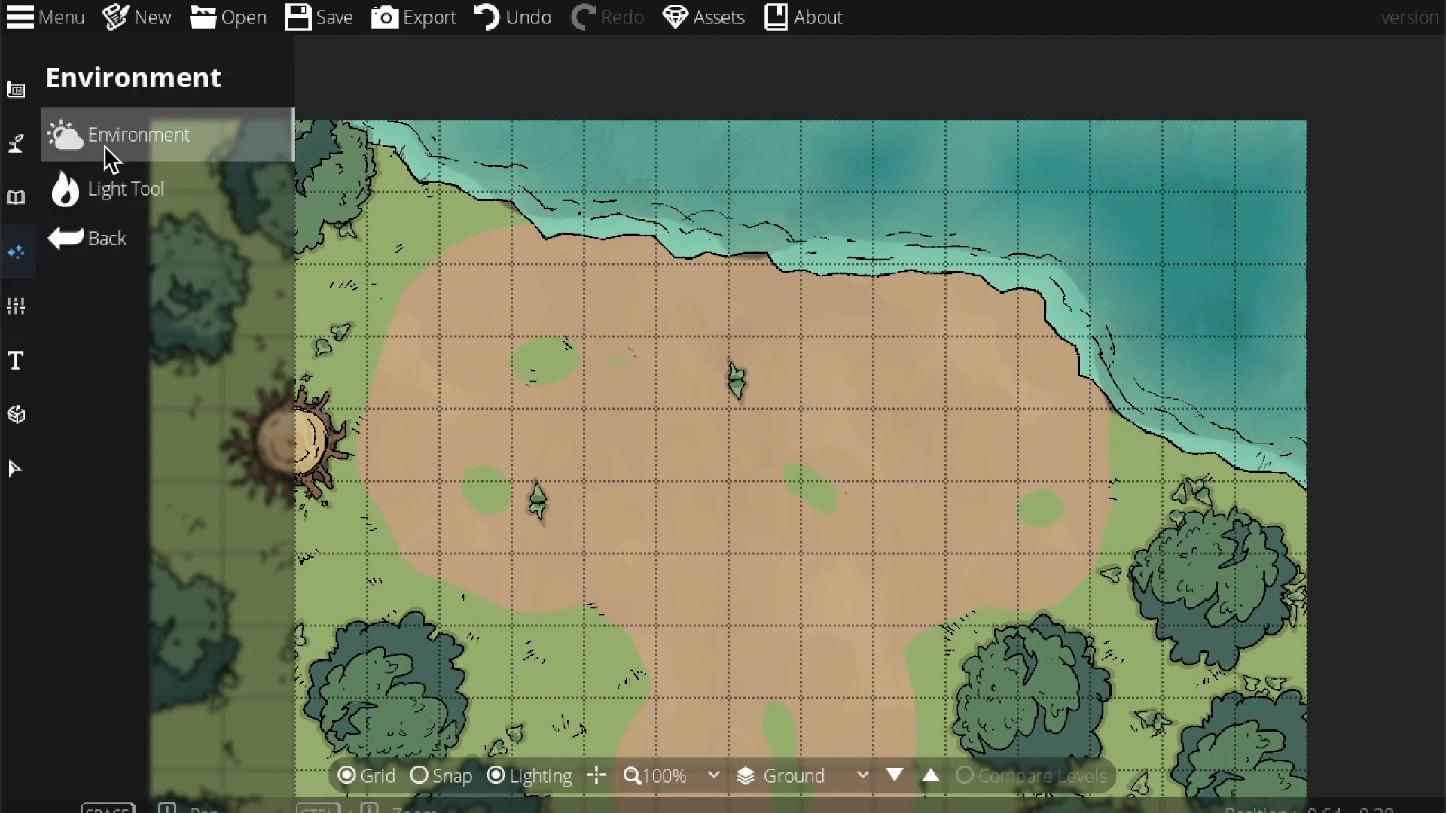
pyautogui.moveTo(631, 400); pyautogui.dragTo(622, 211)
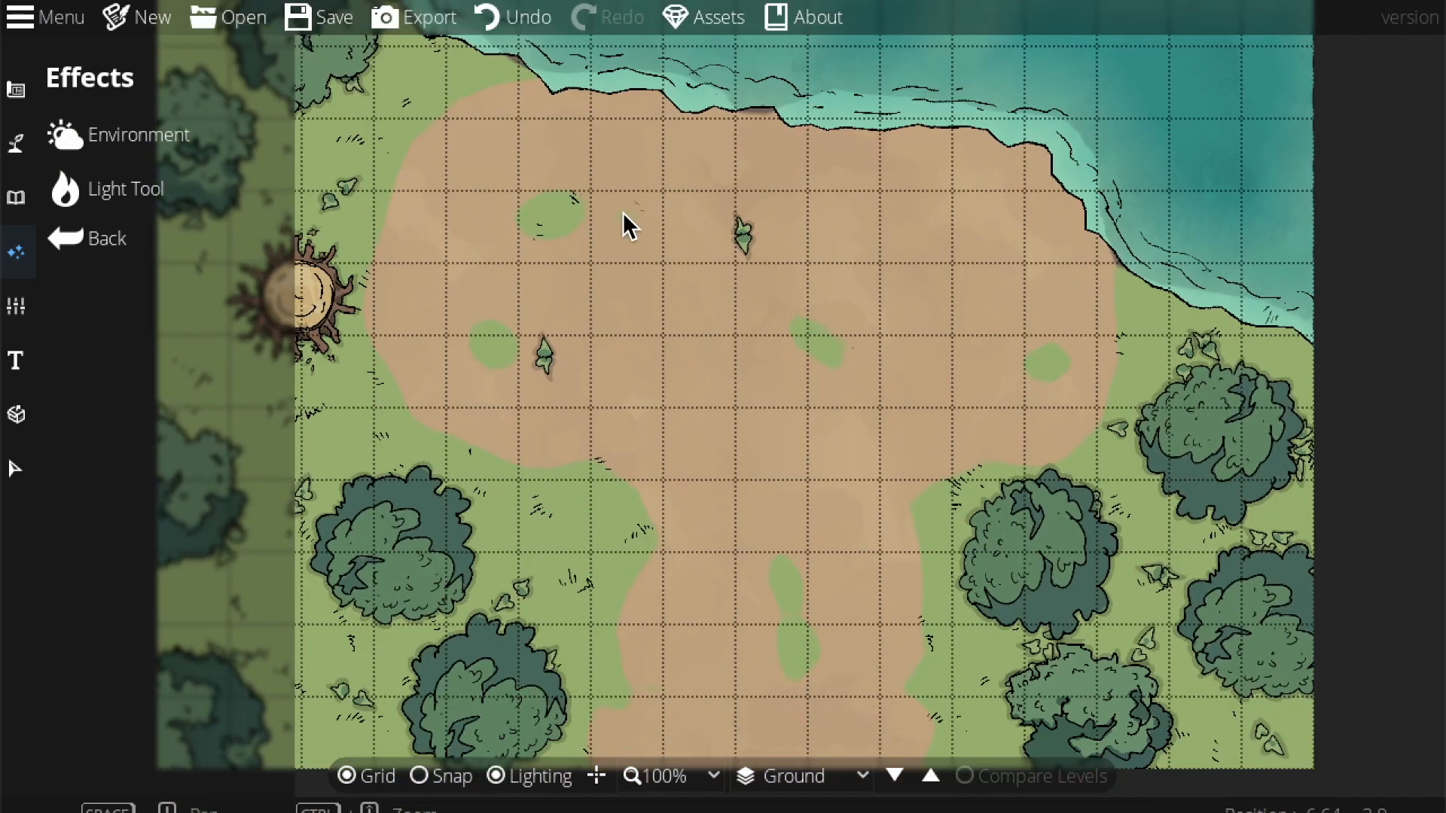
pyautogui.moveTo(717, 428); pyautogui.dragTo(695, 280)
pyautogui.moveTo(691, 402); pyautogui.dragTo(658, 527)
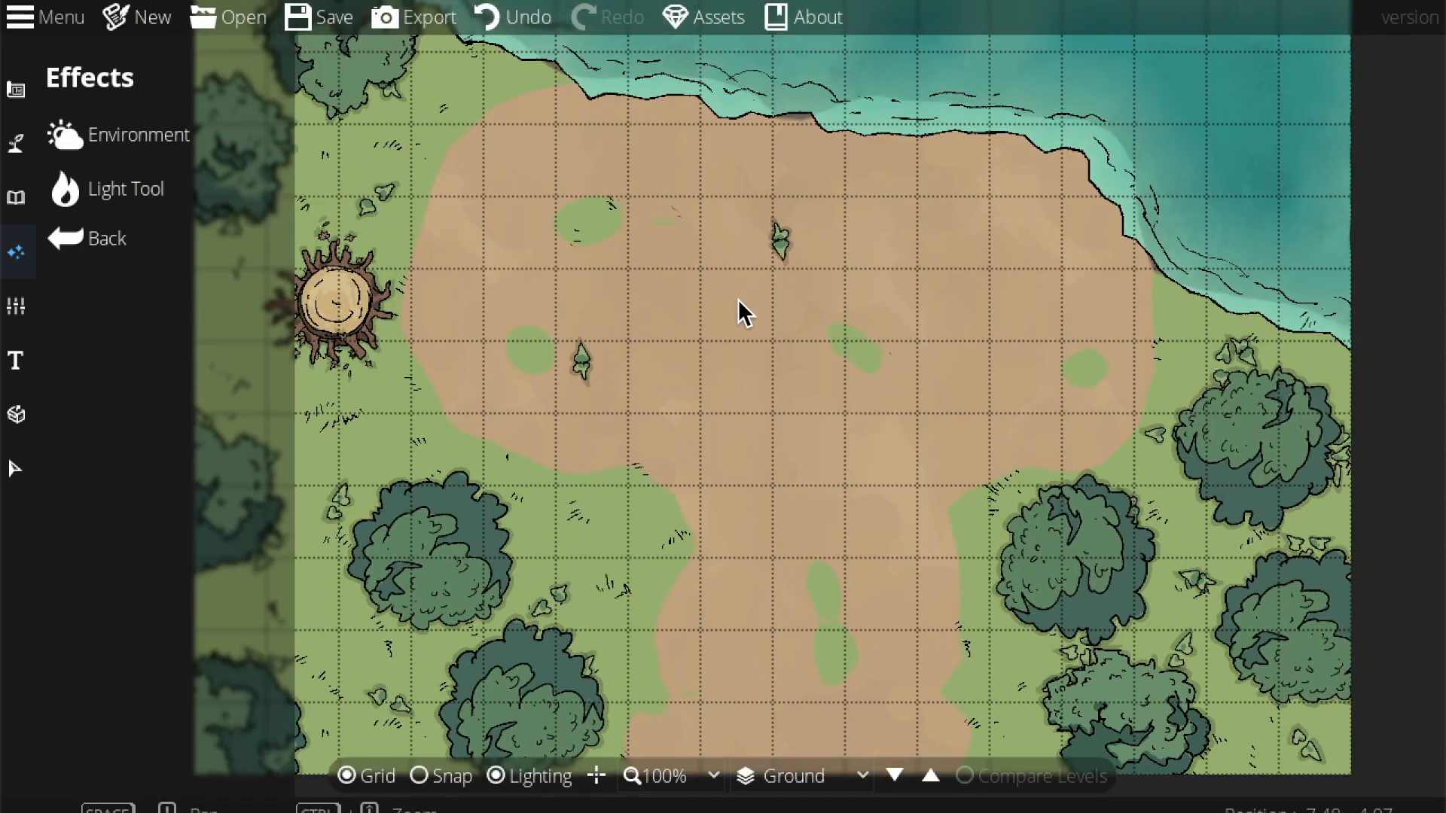
pyautogui.moveTo(738, 300); pyautogui.dragTo(754, 360)
pyautogui.moveTo(676, 242); pyautogui.dragTo(757, 308)
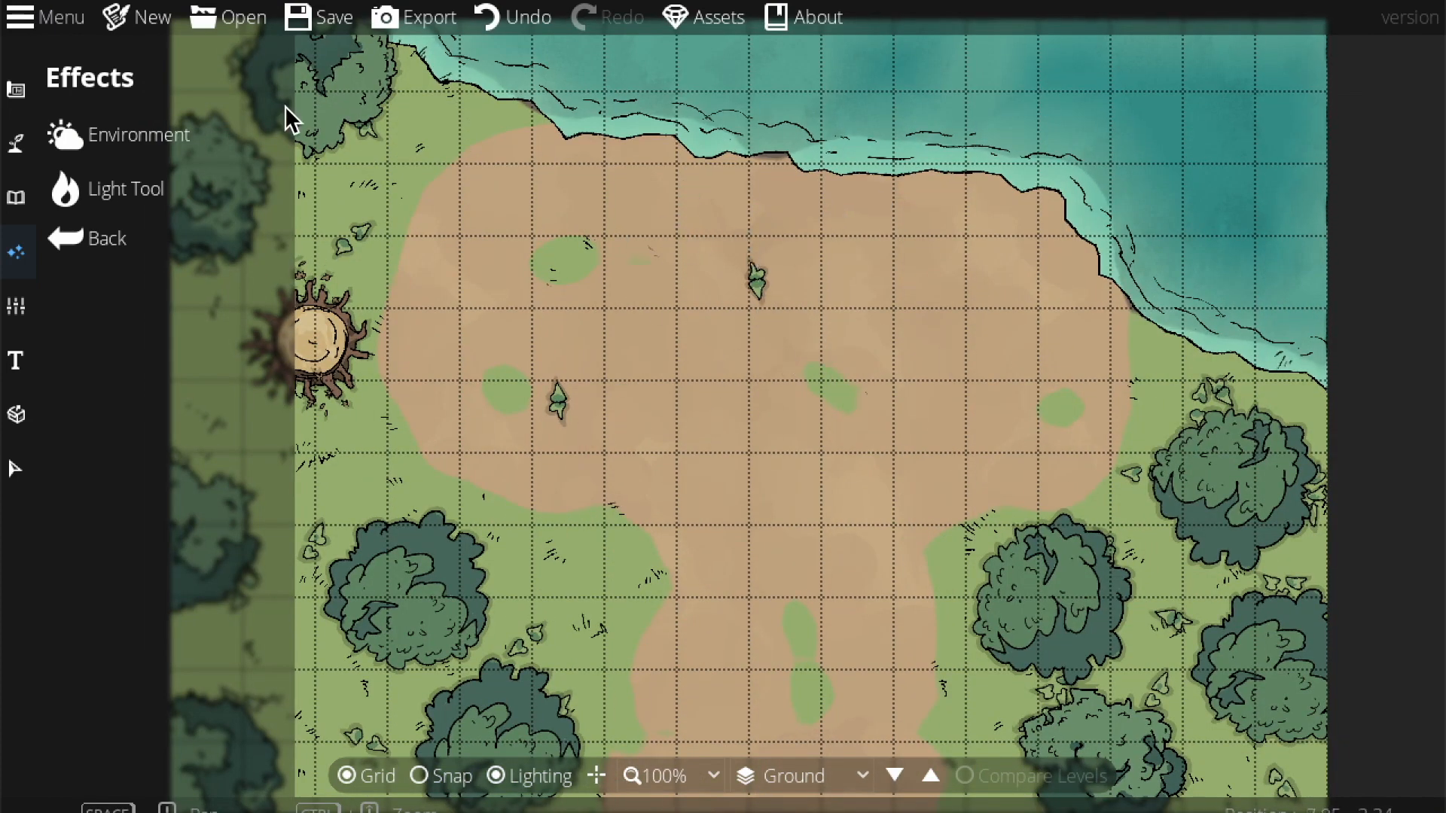
pyautogui.click(177, 146)
pyautogui.click(246, 167)
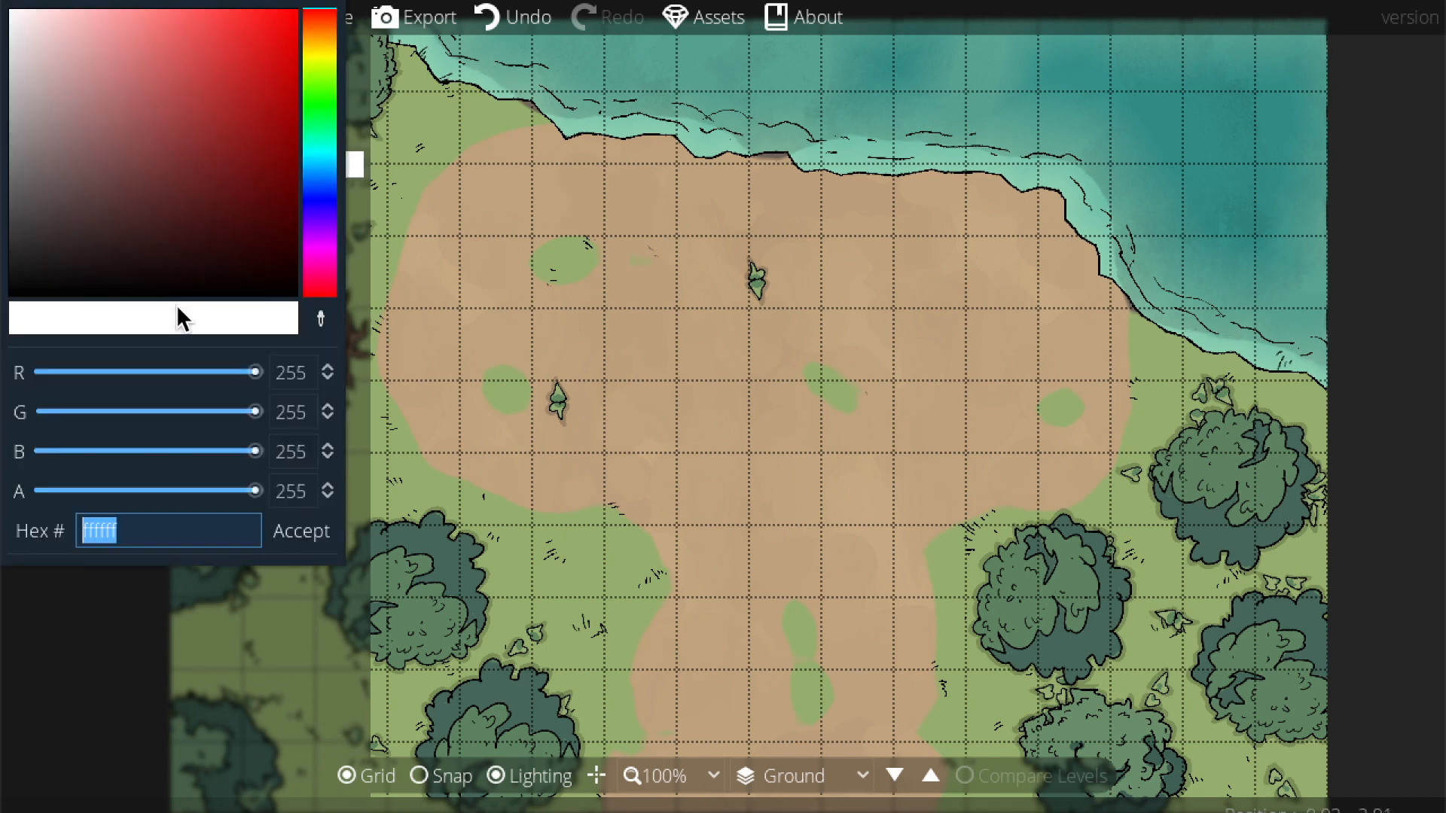
pyautogui.click(292, 539)
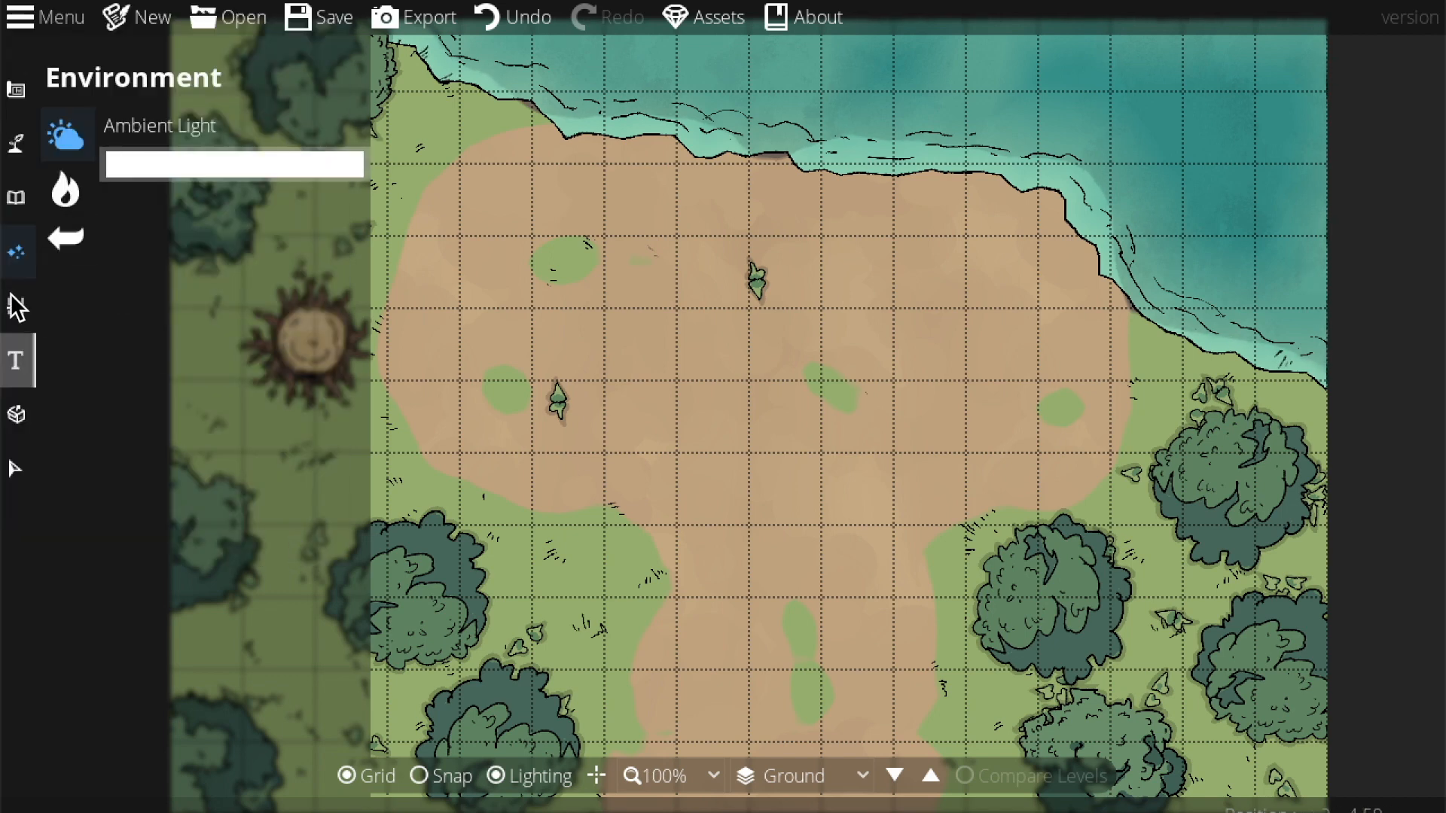
pyautogui.click(17, 199)
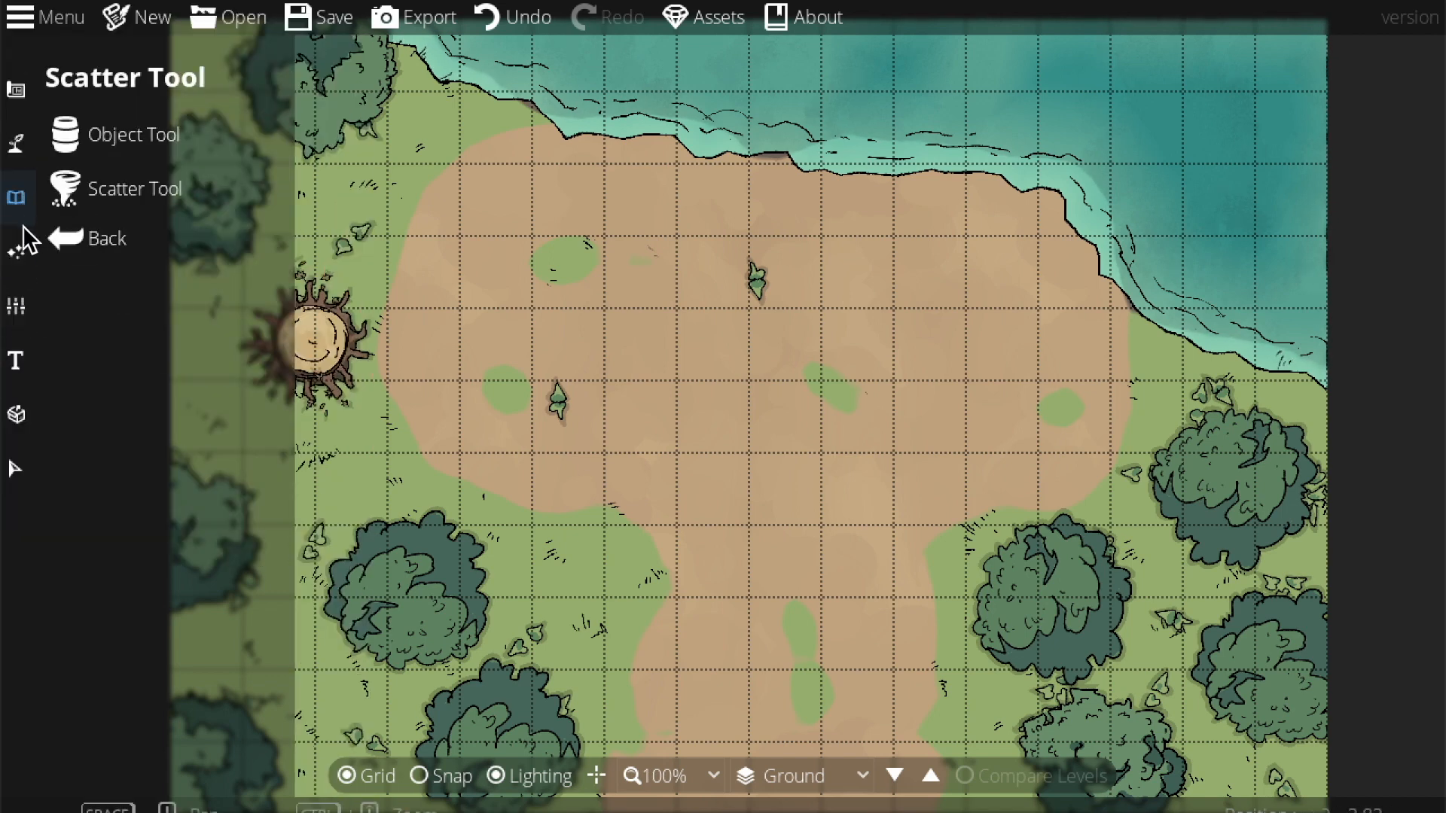
pyautogui.click(126, 107)
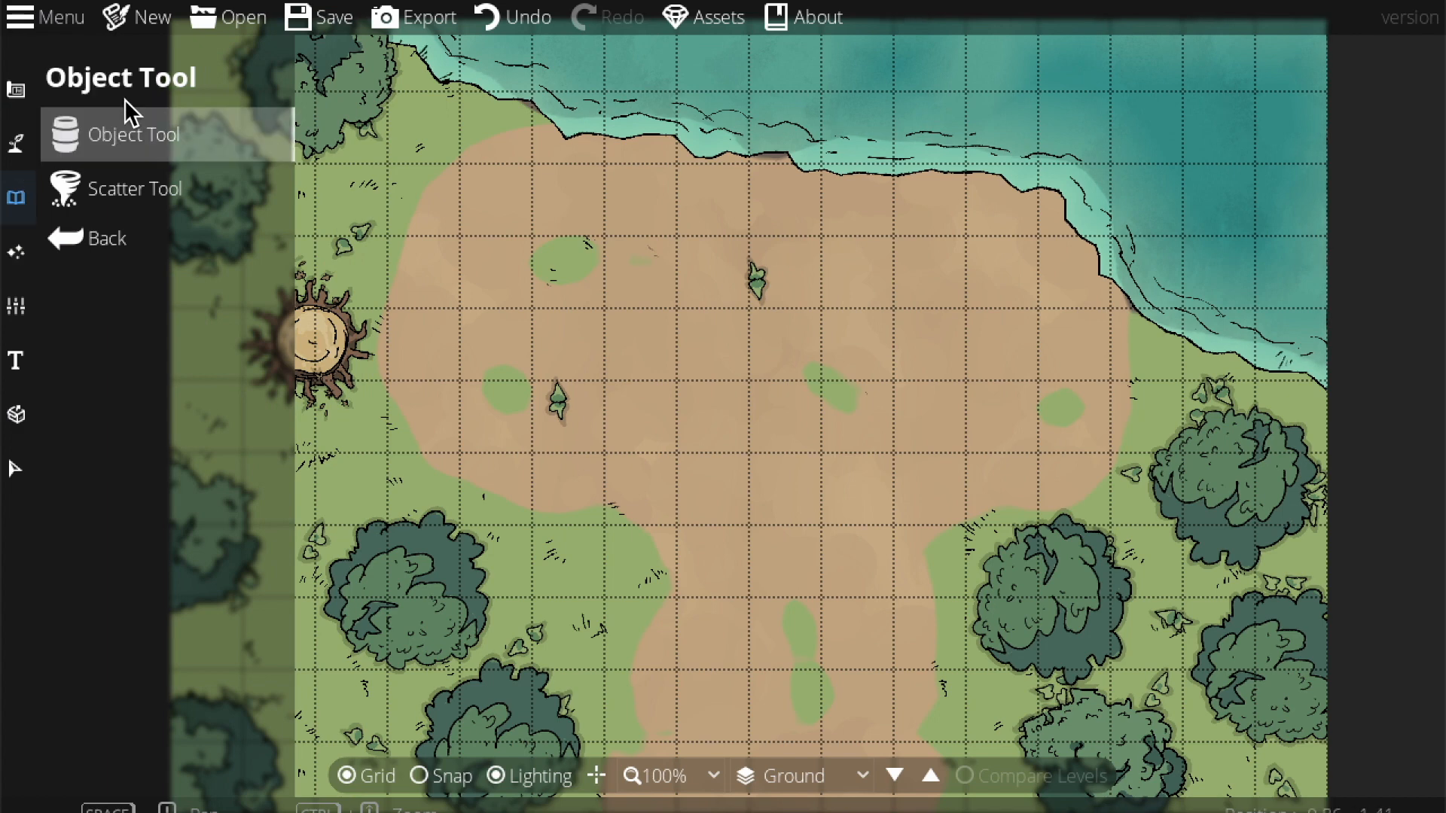
pyautogui.click(7, 256)
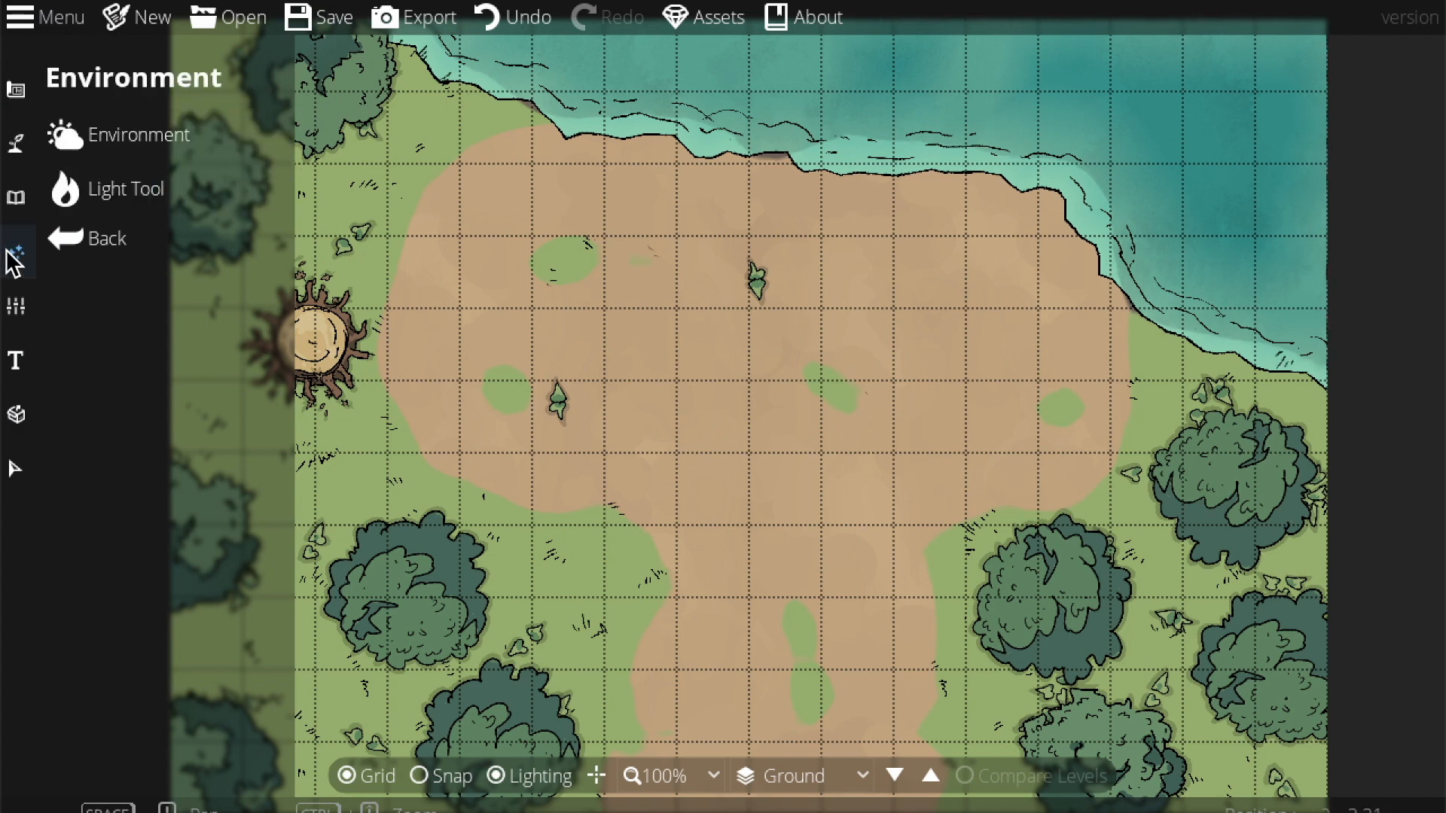
# Step: Set the environment's ambient light to light green 6ef777 with reduced opacity
pyautogui.click(179, 140)
pyautogui.click(215, 164)
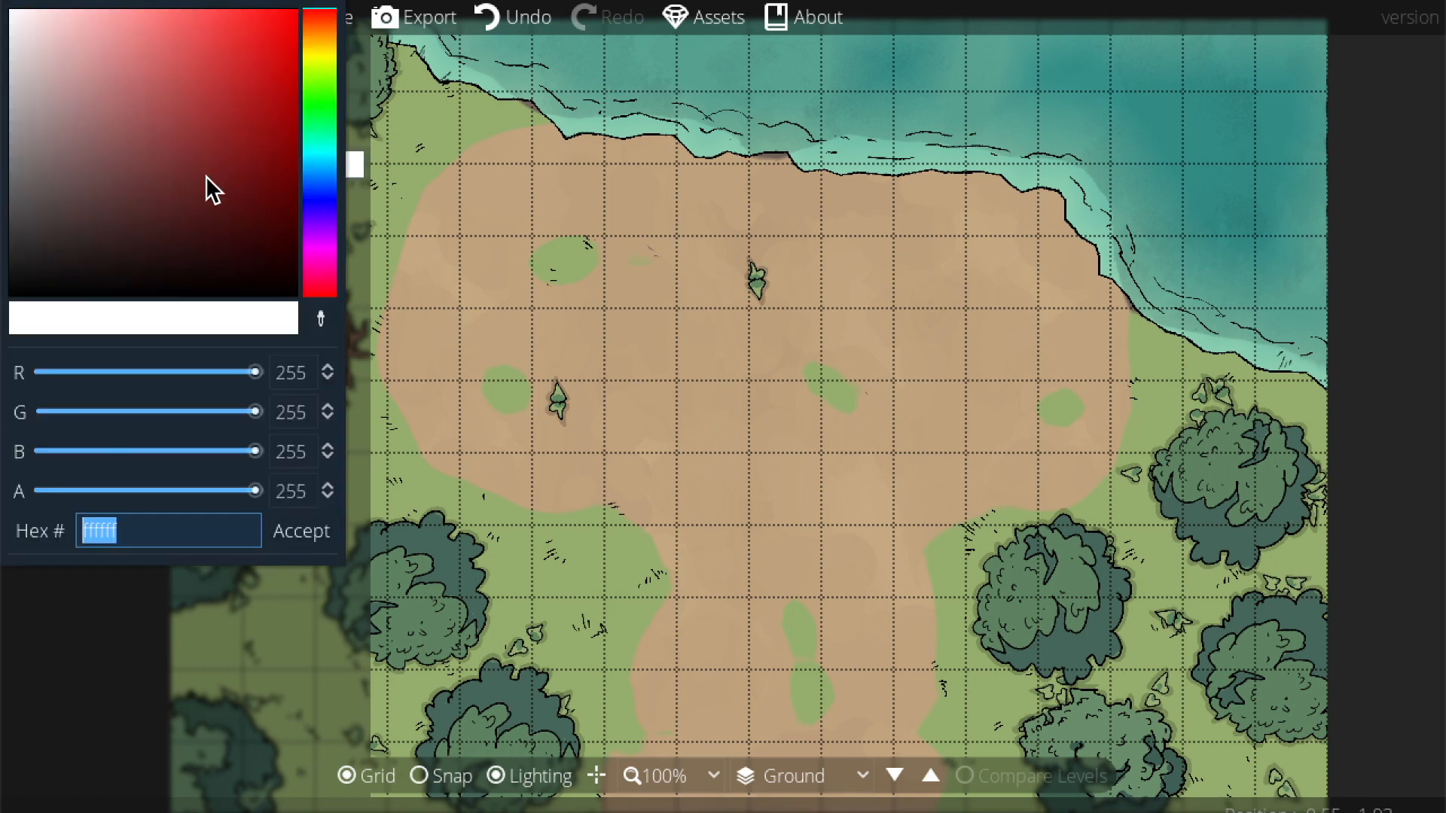
pyautogui.click(320, 107)
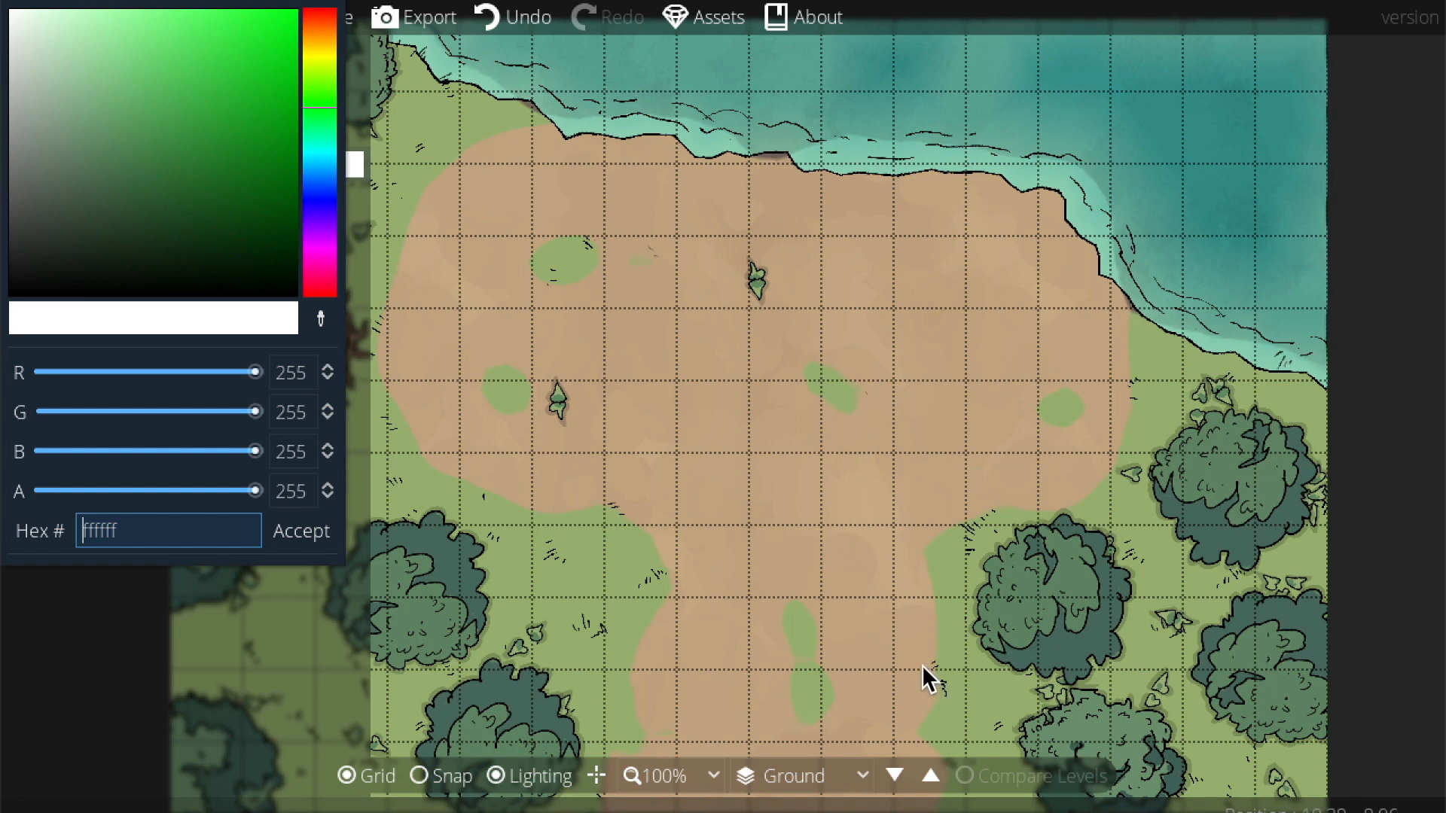
pyautogui.moveTo(259, 97); pyautogui.dragTo(170, 17)
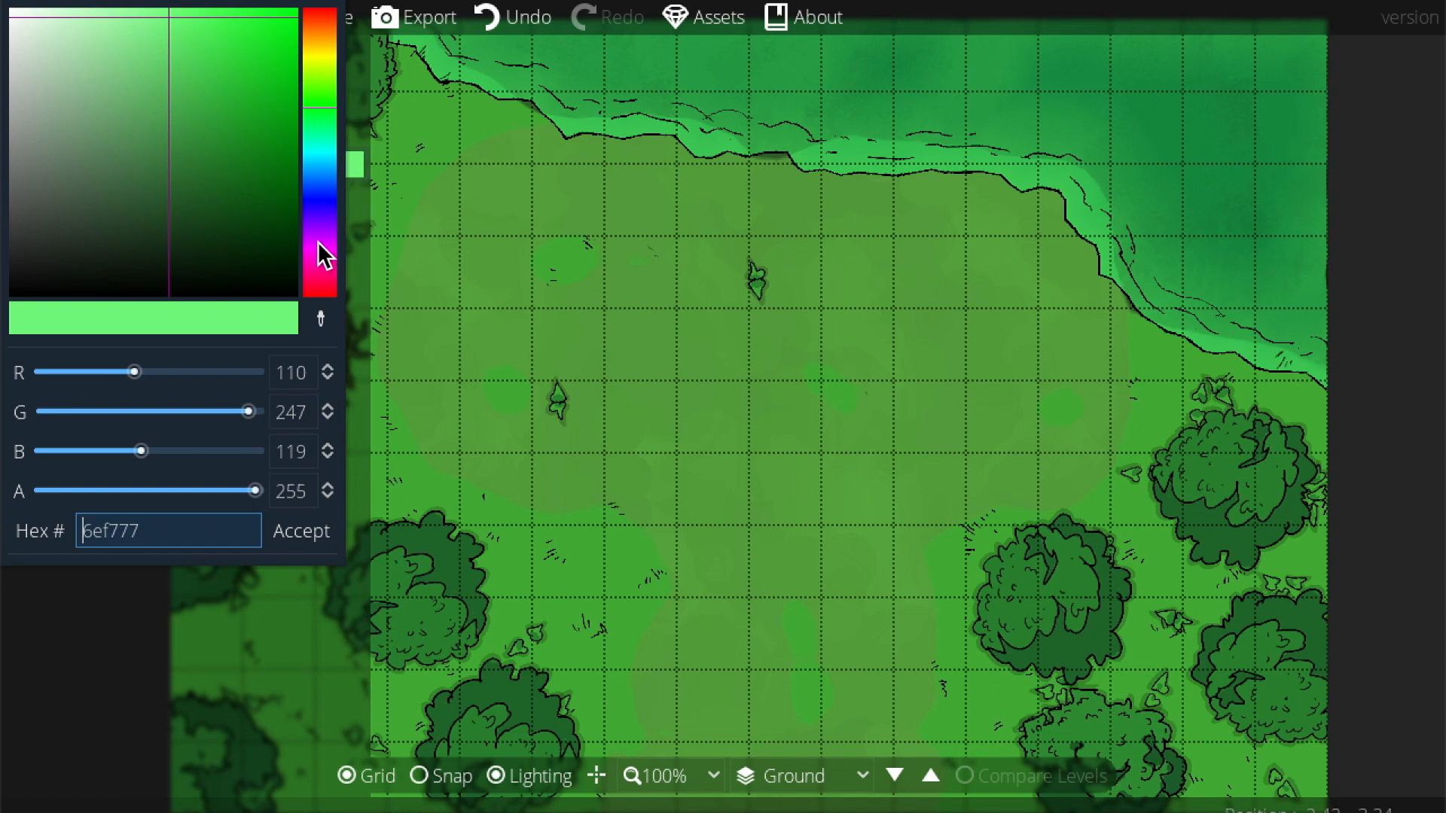
pyautogui.moveTo(256, 491); pyautogui.dragTo(186, 489)
pyautogui.click(298, 537)
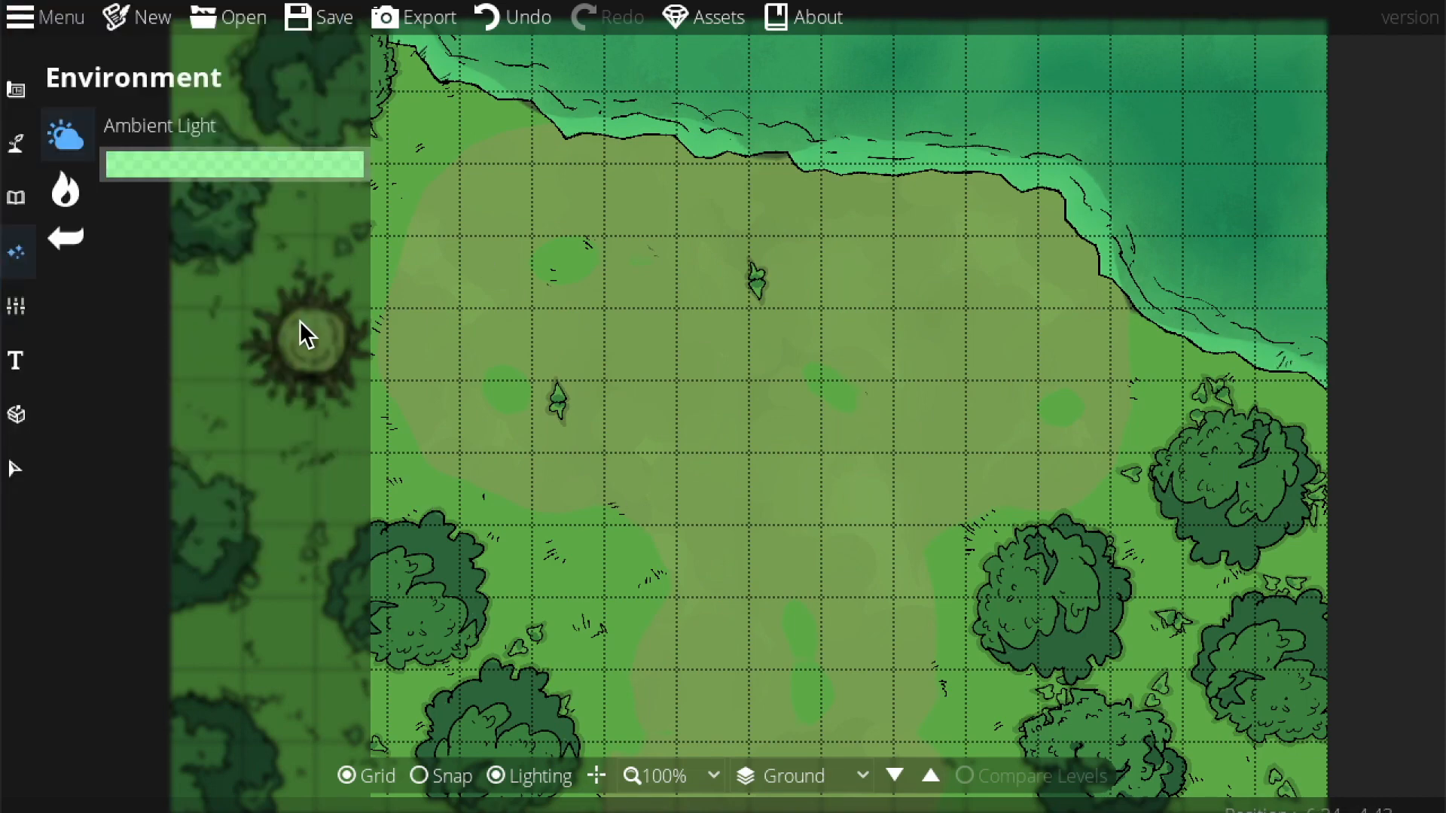
# Step: Place a wide blue light with intensity 1, shadows on and the small-bright-centre style over the northeastern water
pyautogui.moveTo(765, 358); pyautogui.dragTo(866, 653)
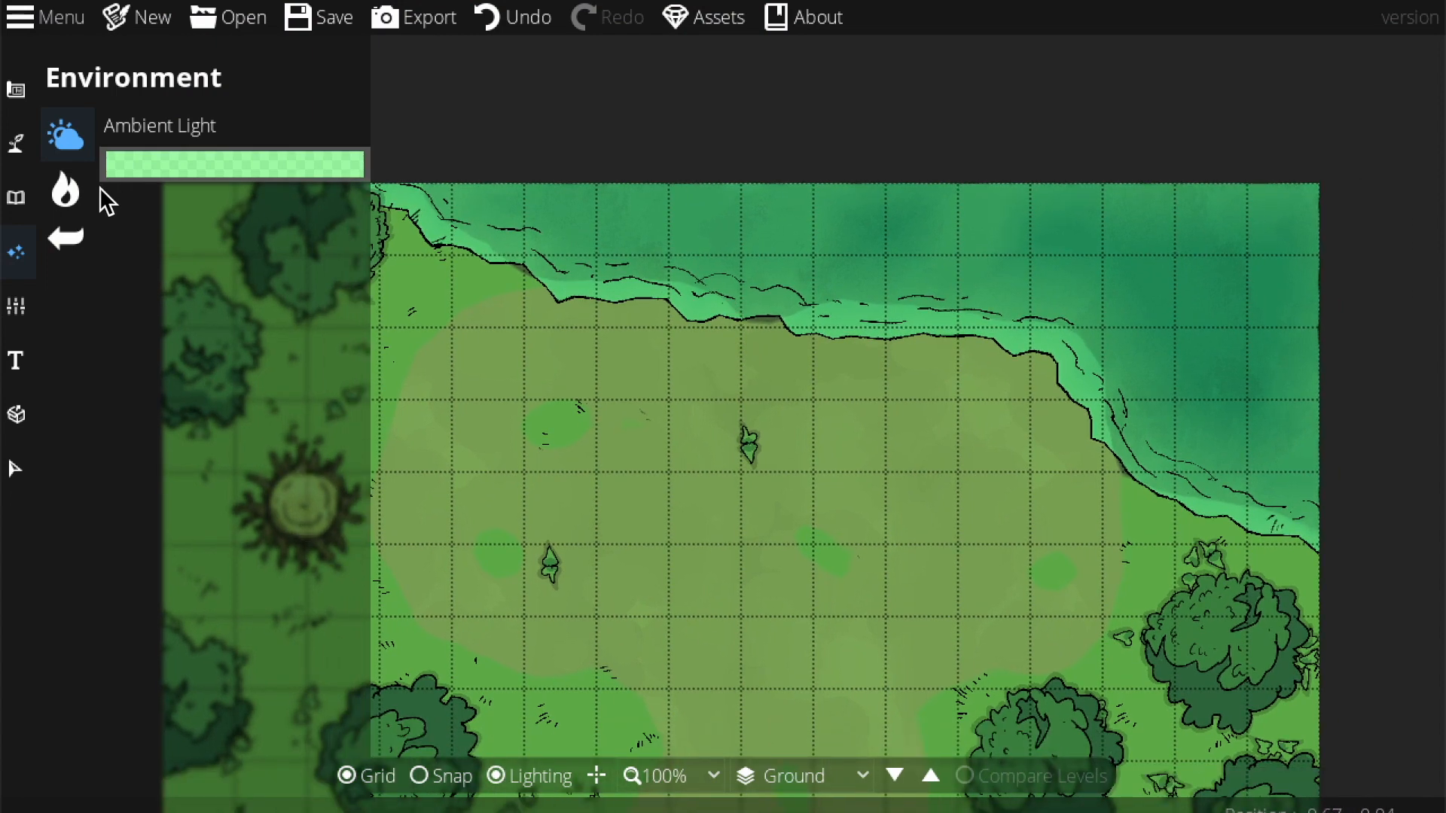
pyautogui.click(66, 192)
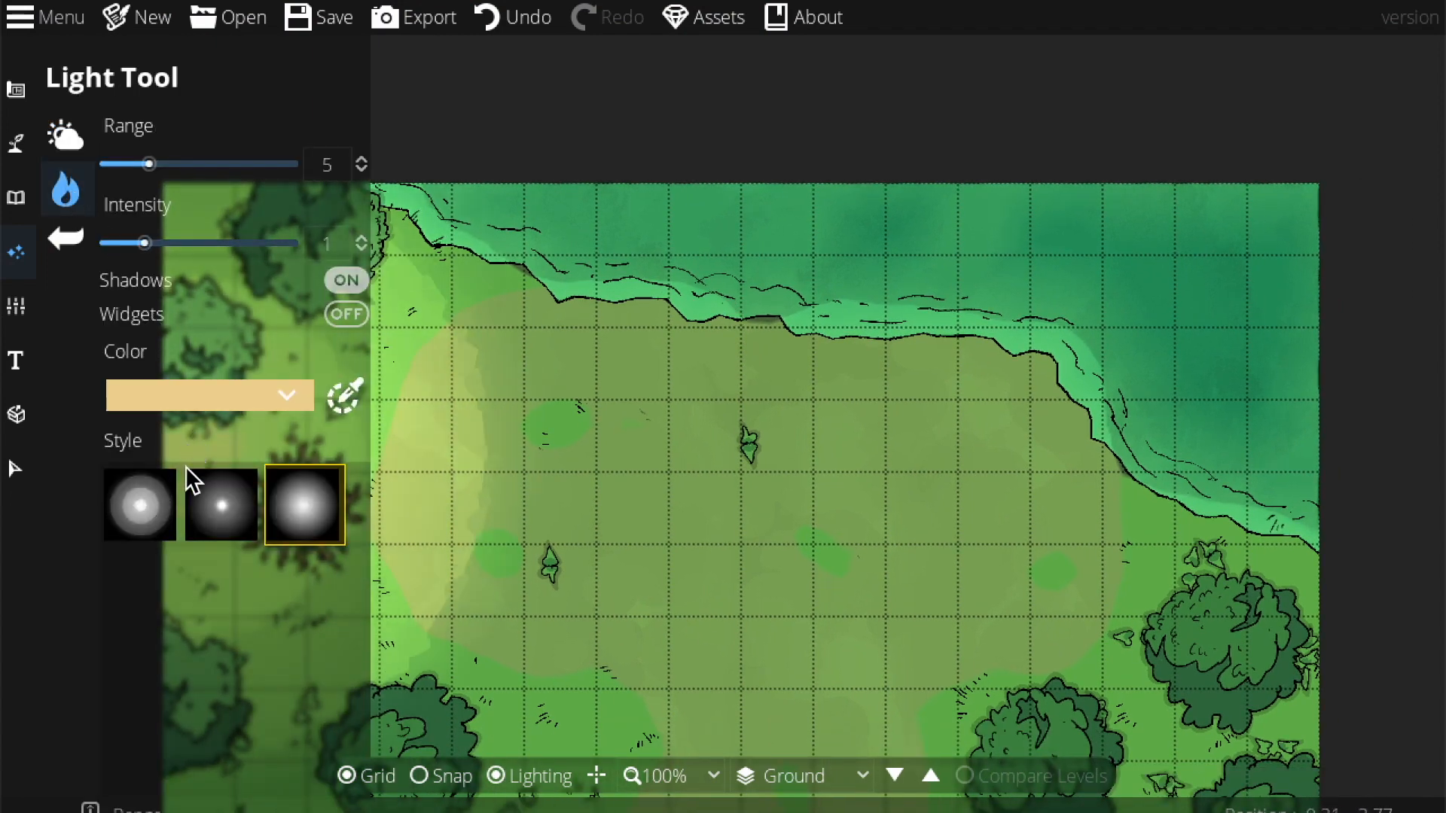
pyautogui.click(206, 384)
pyautogui.click(201, 446)
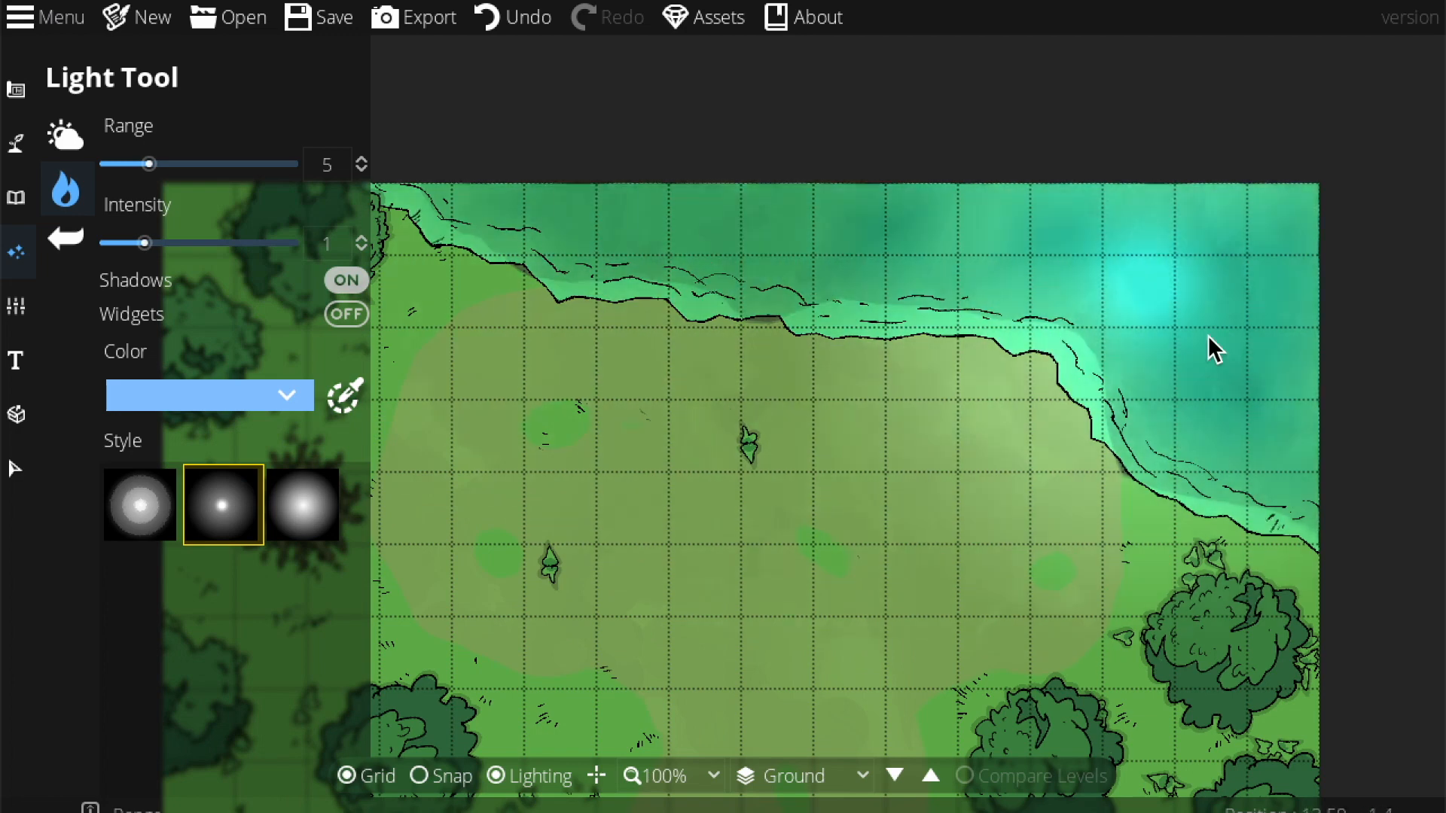
pyautogui.scroll(-2, 575, 211)
pyautogui.scroll(3, 663, 241)
pyautogui.scroll(7, 540, 241)
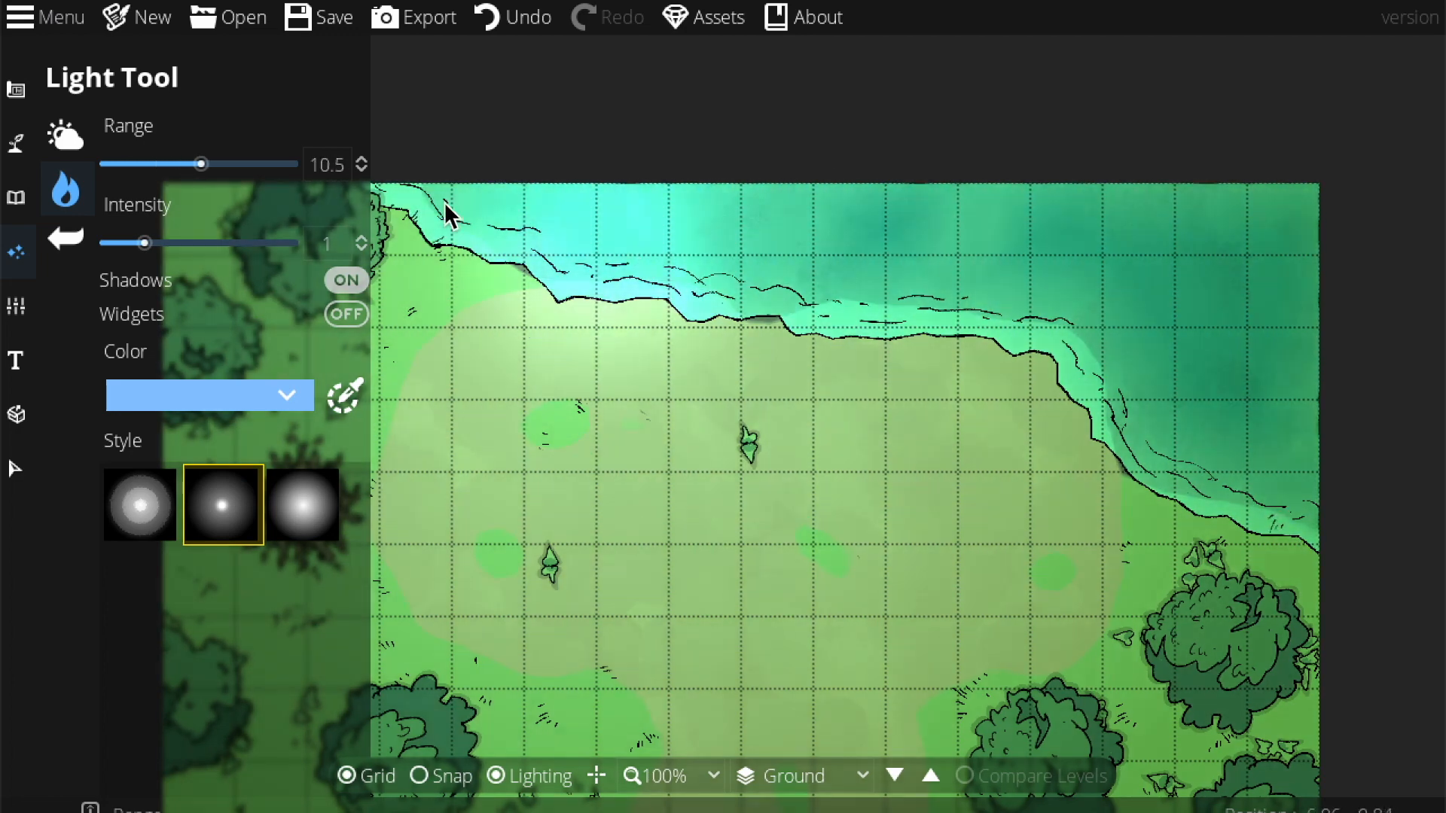
pyautogui.scroll(1, 929, 290)
pyautogui.scroll(-2, 407, 452)
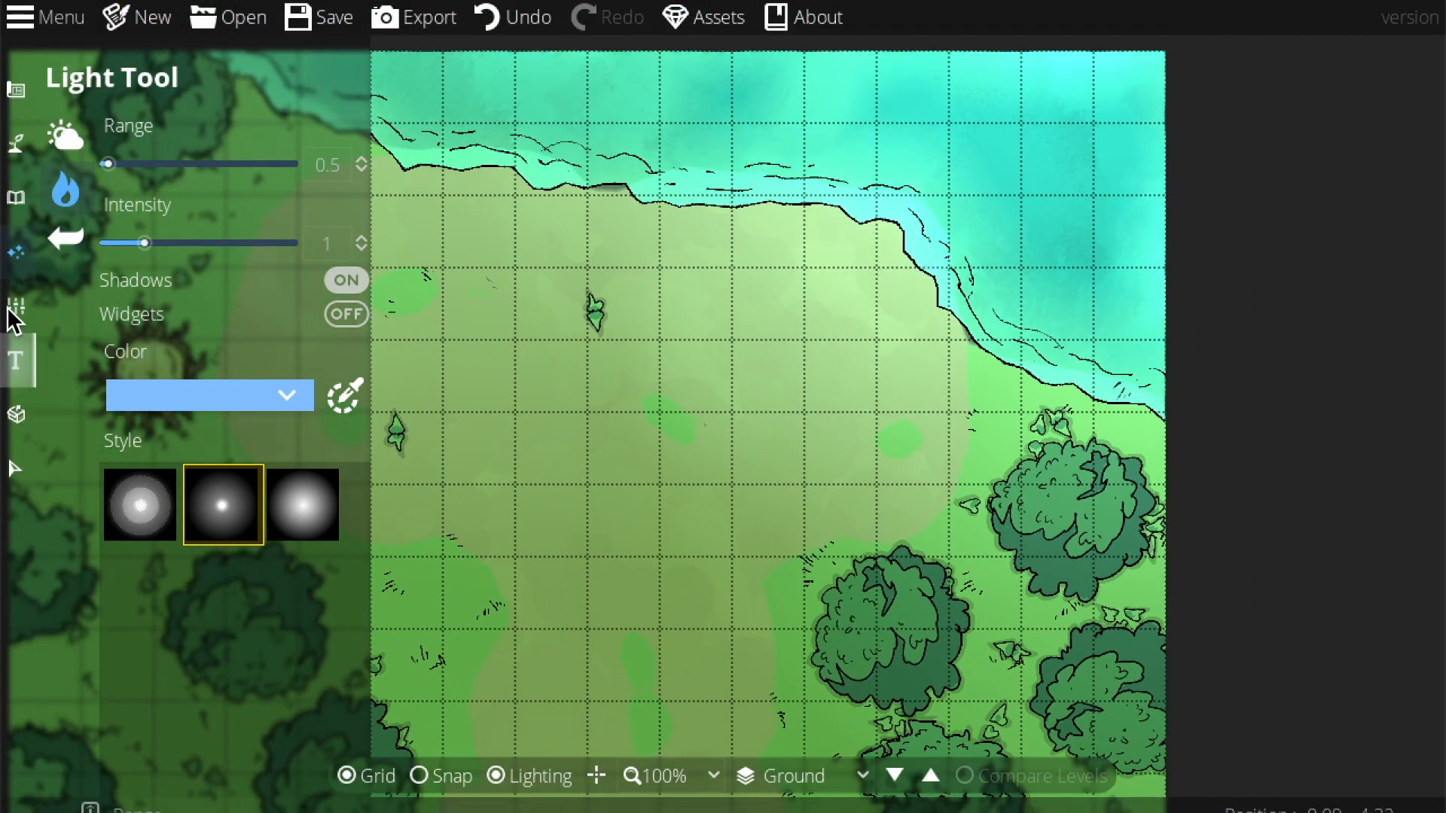
# Step: Choose the tilted paper sheet object and set its layer to -100: Below Water
pyautogui.click(16, 197)
pyautogui.click(170, 151)
pyautogui.click(1205, 270)
pyautogui.click(188, 166)
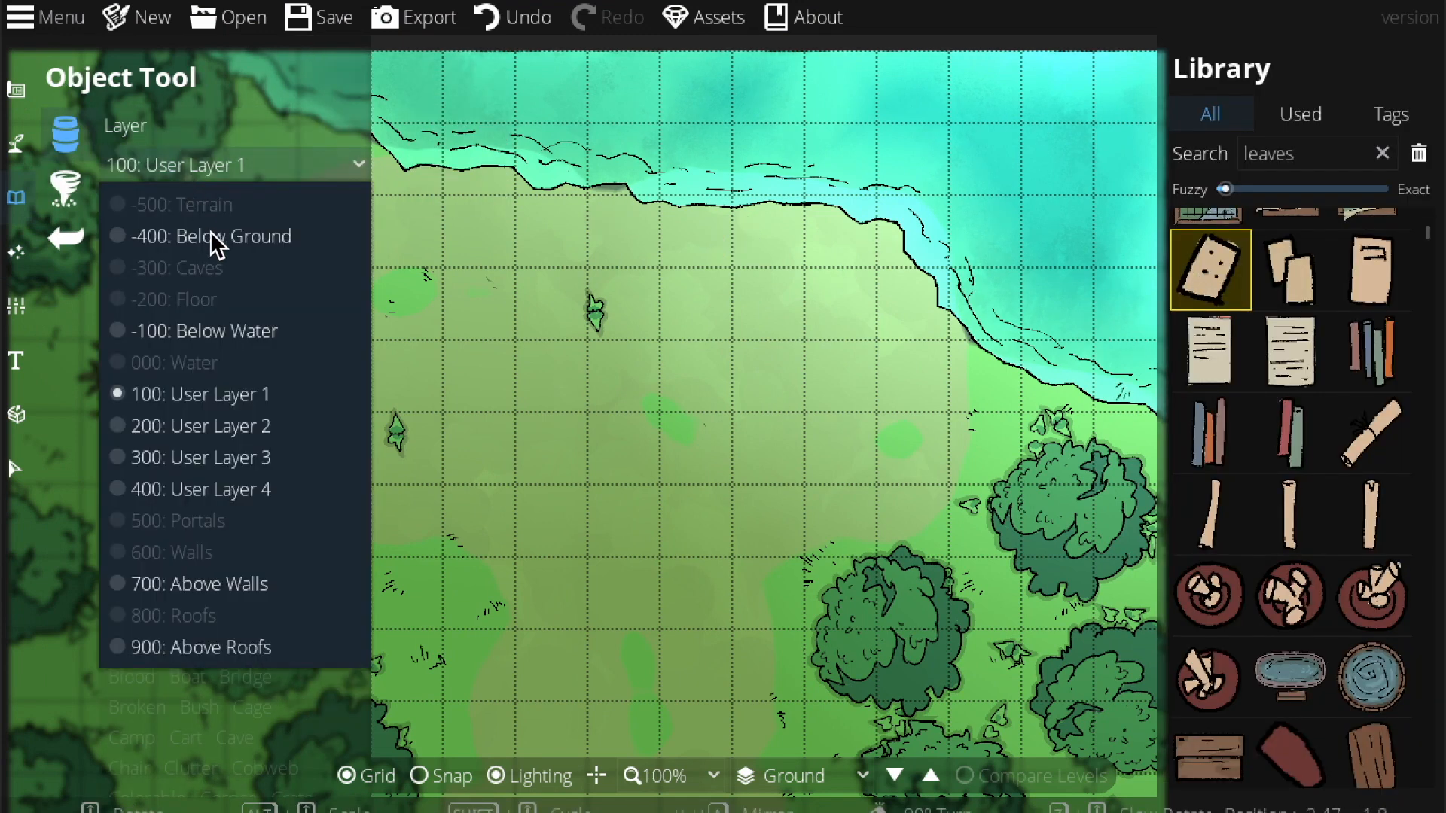
pyautogui.click(205, 333)
# Step: Try placing the paper sheet in the water north of the clearing and undo it
pyautogui.click(861, 140)
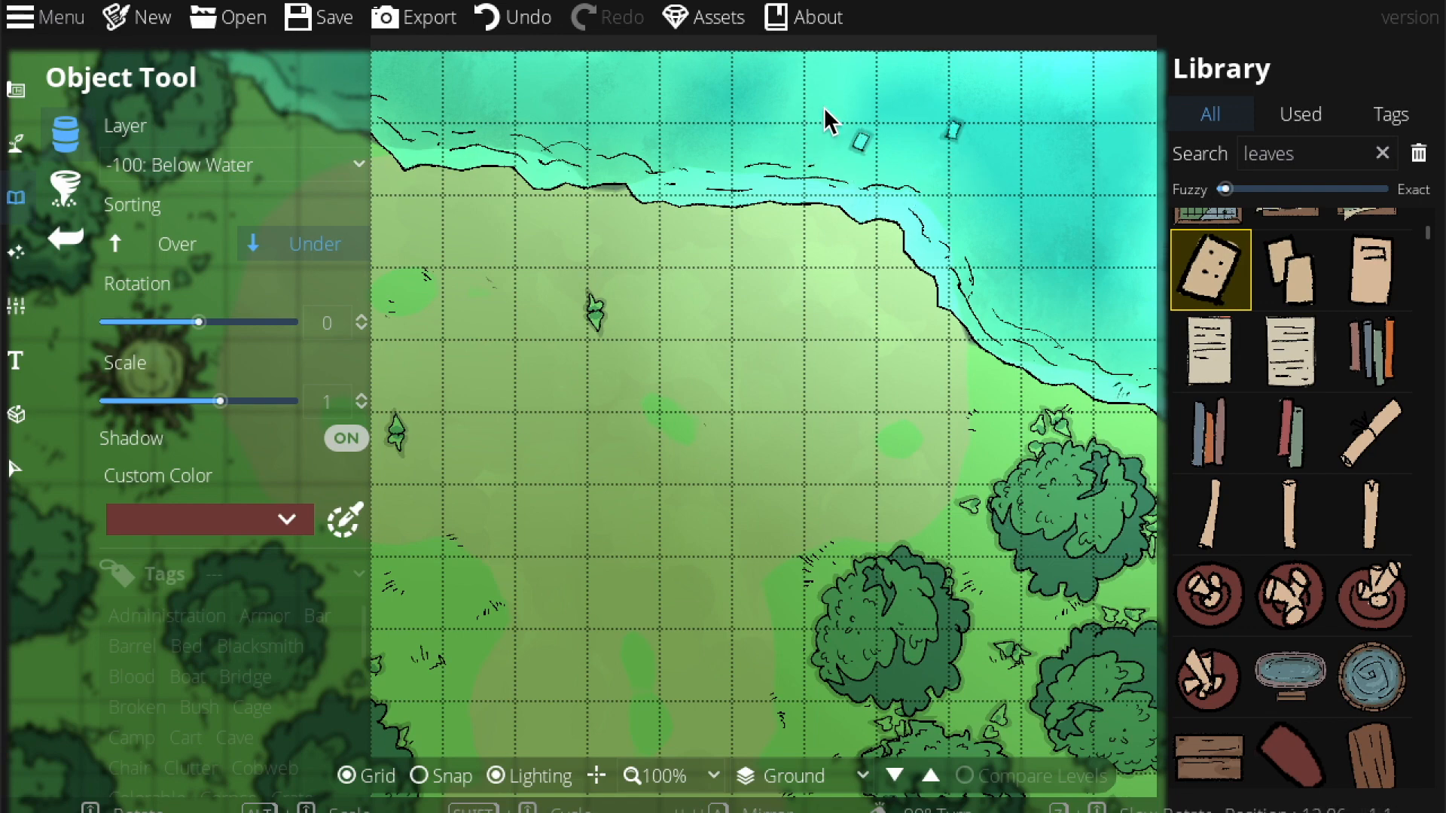
pyautogui.hotkey('ctrl', 'z')
pyautogui.moveTo(844, 299); pyautogui.dragTo(925, 234)
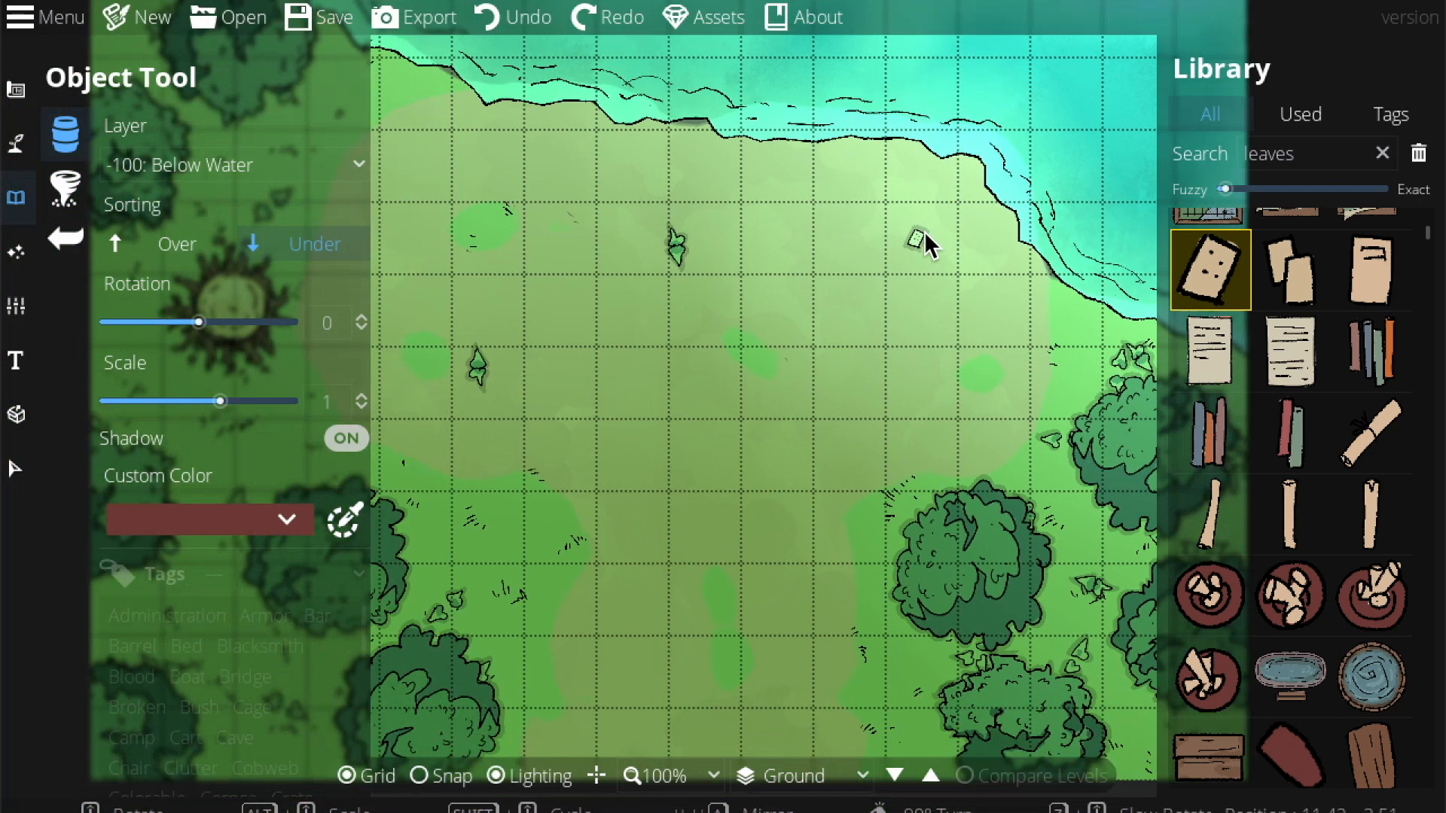
pyautogui.click(26, 260)
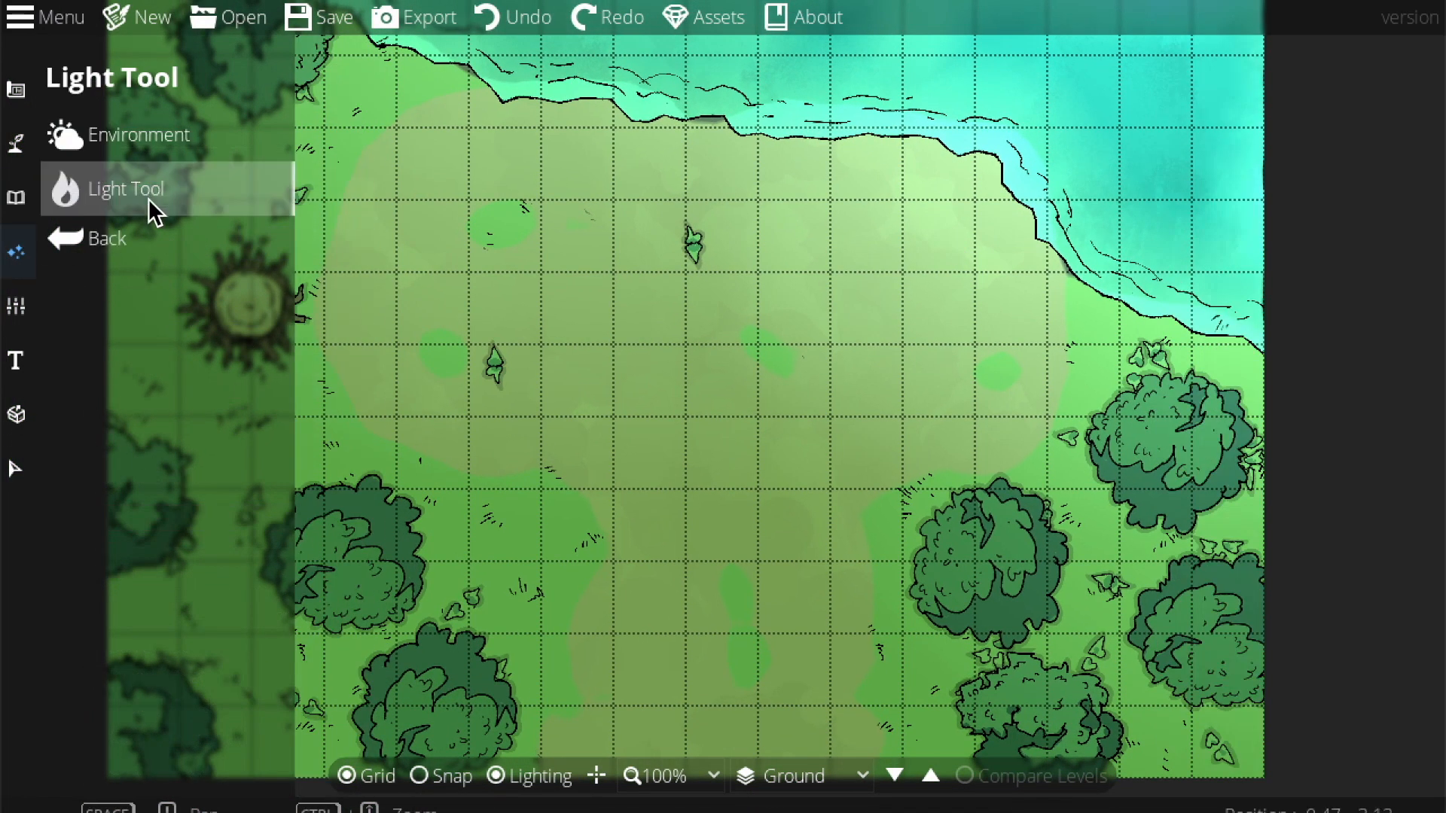
# Step: Search the object library for "lantern"
pyautogui.click(19, 198)
pyautogui.click(166, 134)
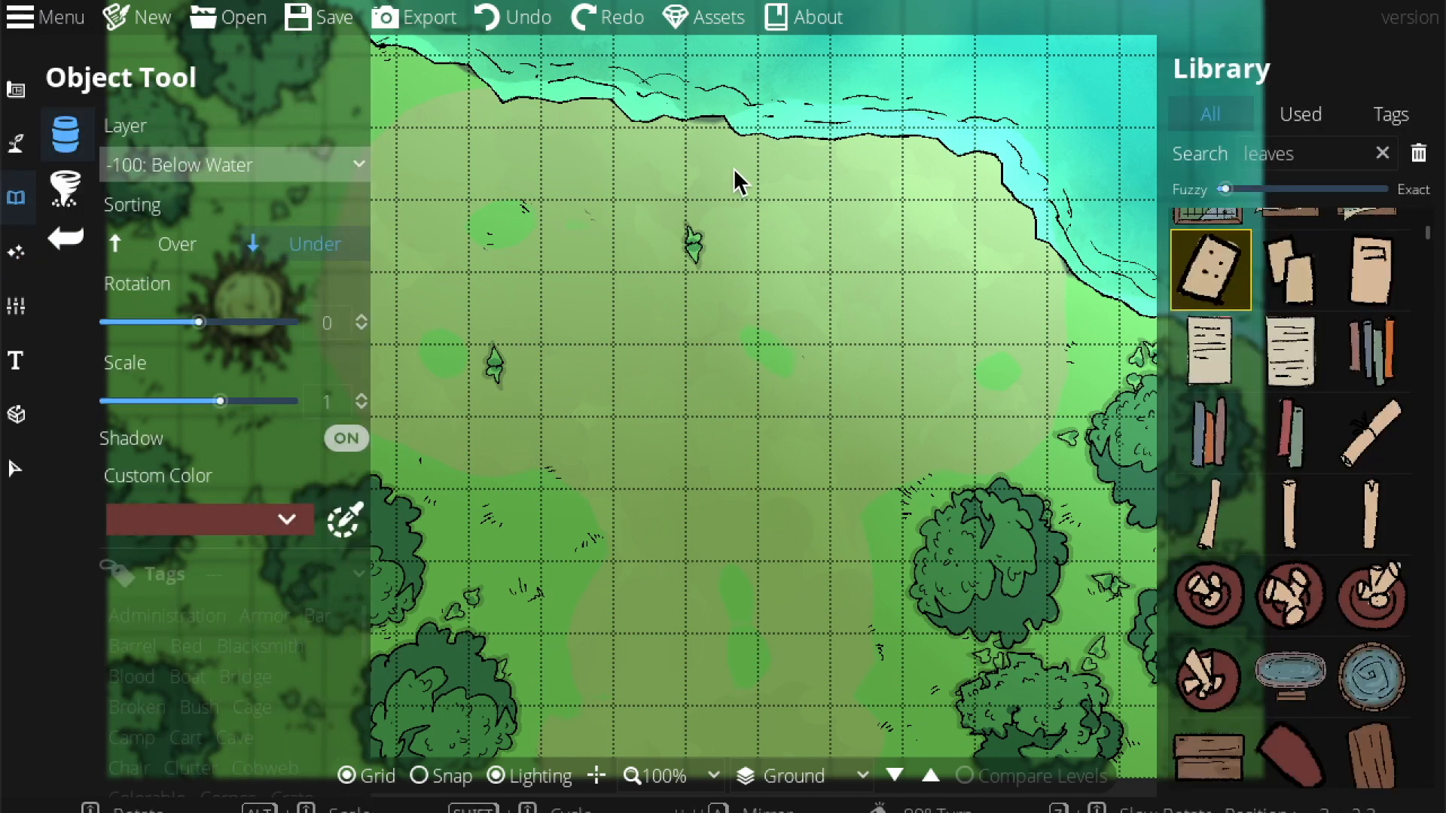
pyautogui.doubleClick(1291, 153)
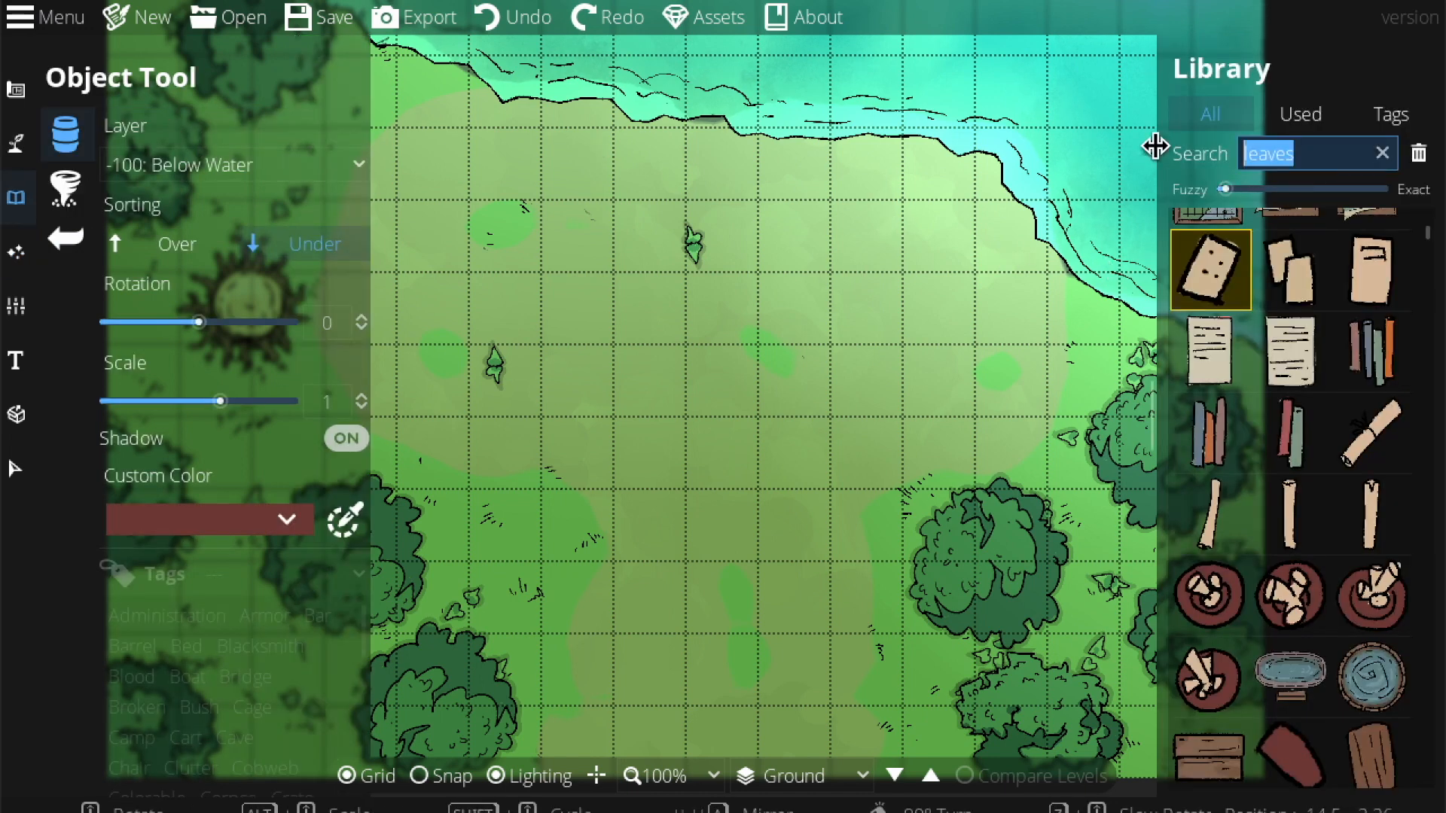
pyautogui.write('lantern')
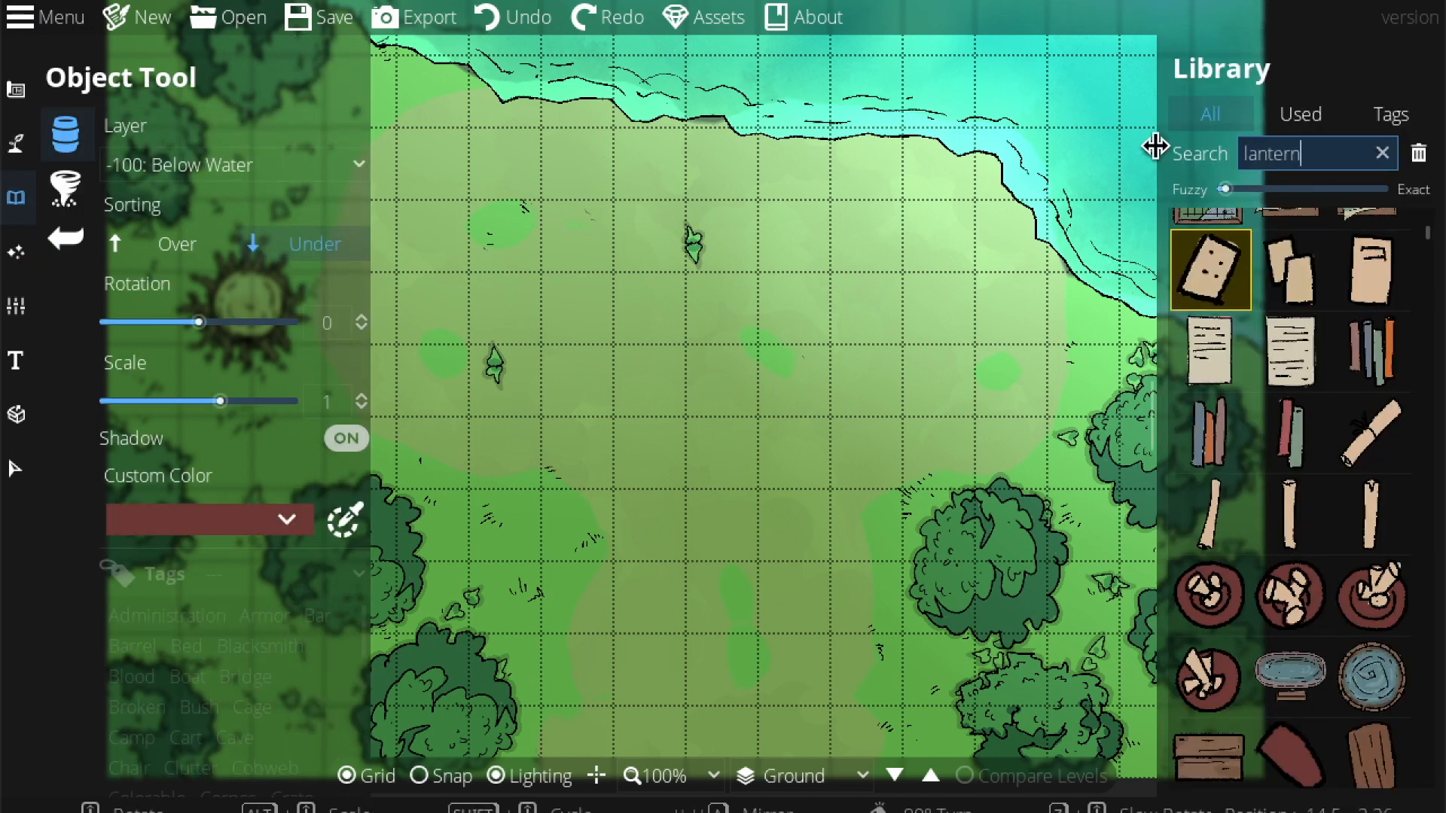
# Step: Place three square lanterns at varied rotations: the path's western edge, the eastern sand and the northwestern grass patch
pyautogui.click(1226, 250)
pyautogui.scroll(-2, 583, 527)
pyautogui.click(608, 553)
pyautogui.scroll(4, 926, 411)
pyautogui.click(988, 405)
pyautogui.scroll(-3, 457, 192)
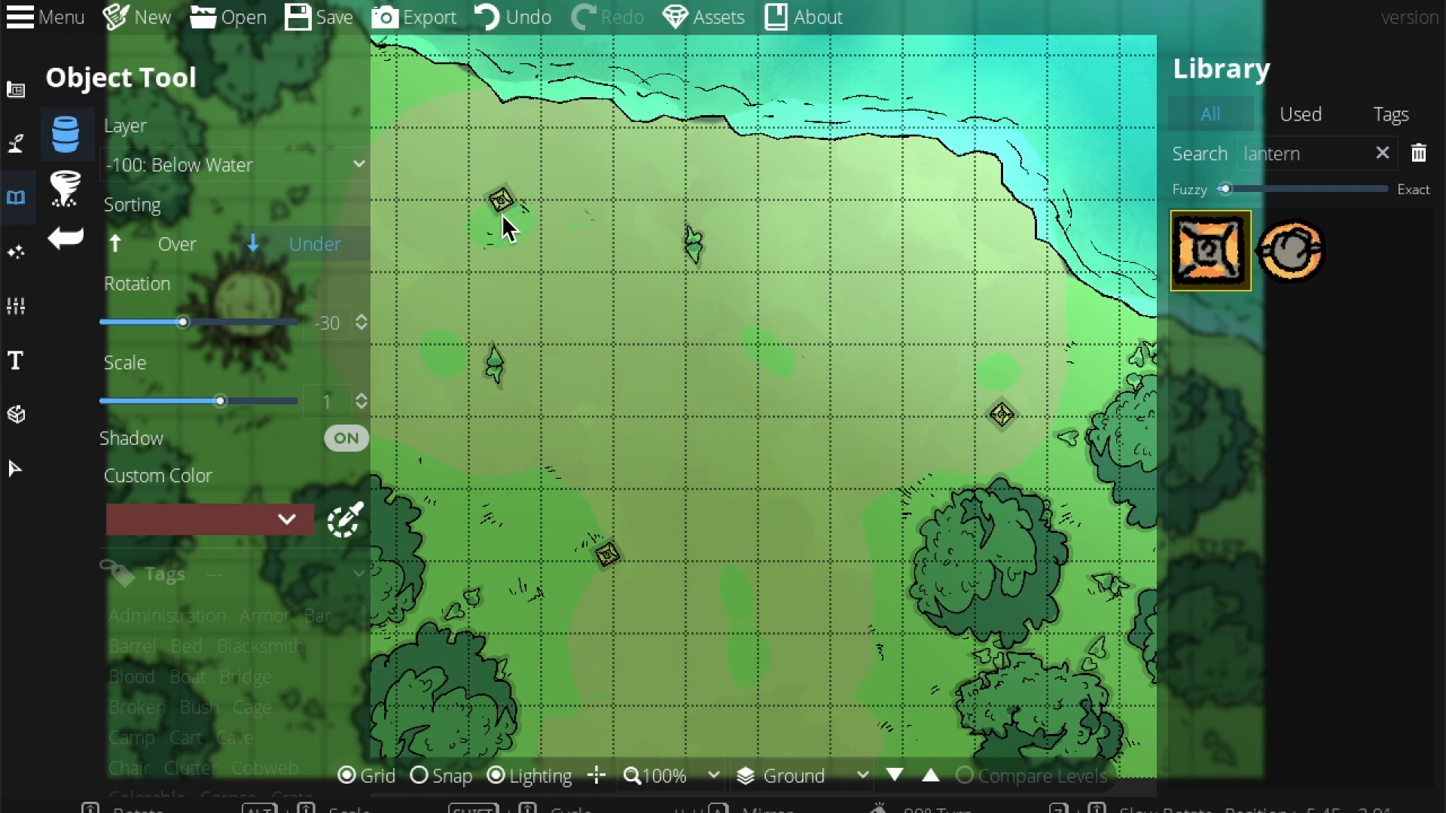
# Step: Review the placed lanterns across the whole map at 50% zoom, returning to 100% to inspect the clearing
pyautogui.moveTo(569, 269)
pyautogui.mouseDown()
pyautogui.moveTo(698, 355)
pyautogui.moveTo(655, 306)
pyautogui.mouseUp()
pyautogui.moveTo(746, 400); pyautogui.dragTo(689, 316)
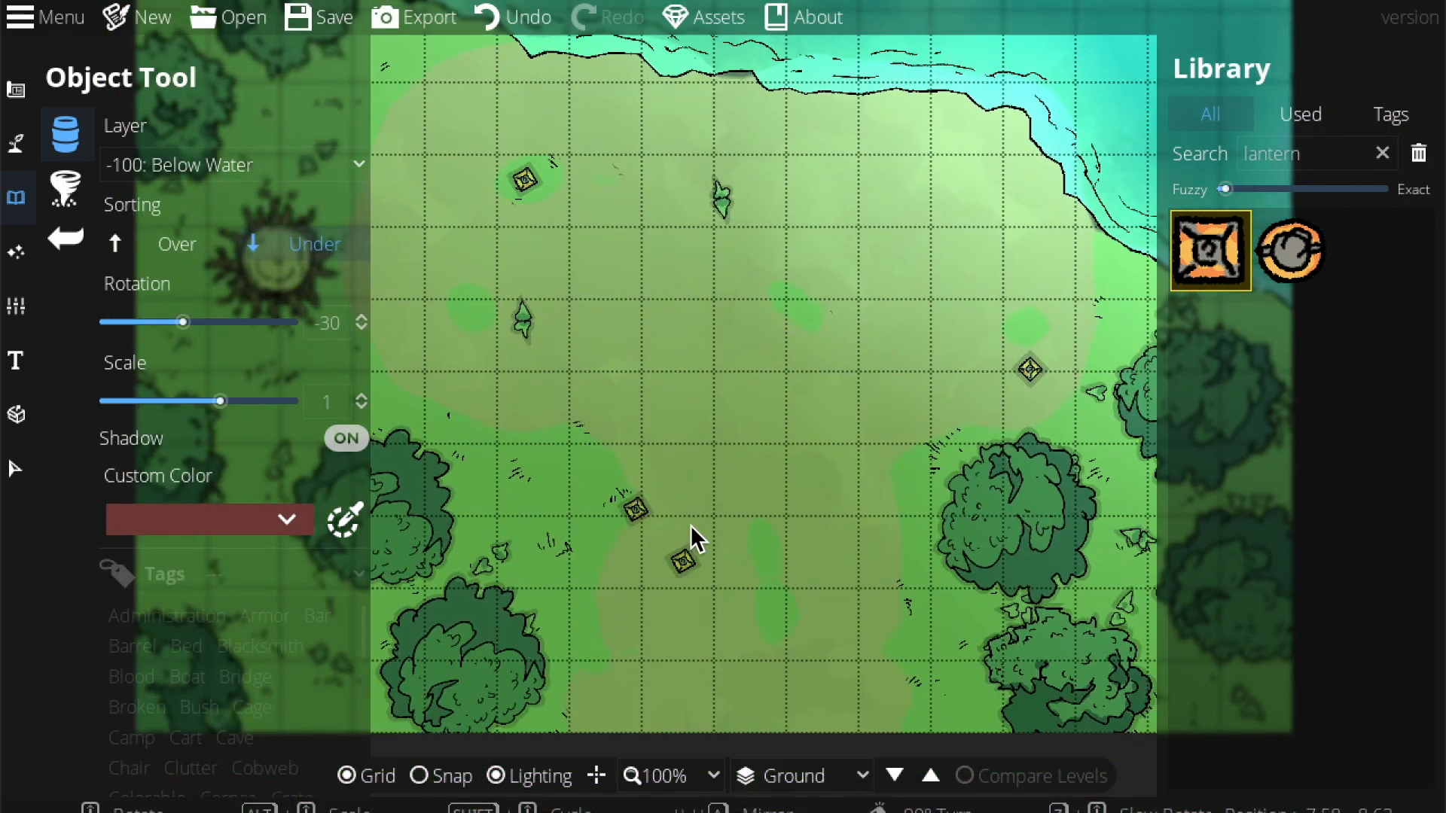
pyautogui.moveTo(645, 464); pyautogui.dragTo(616, 414)
pyautogui.click(667, 777)
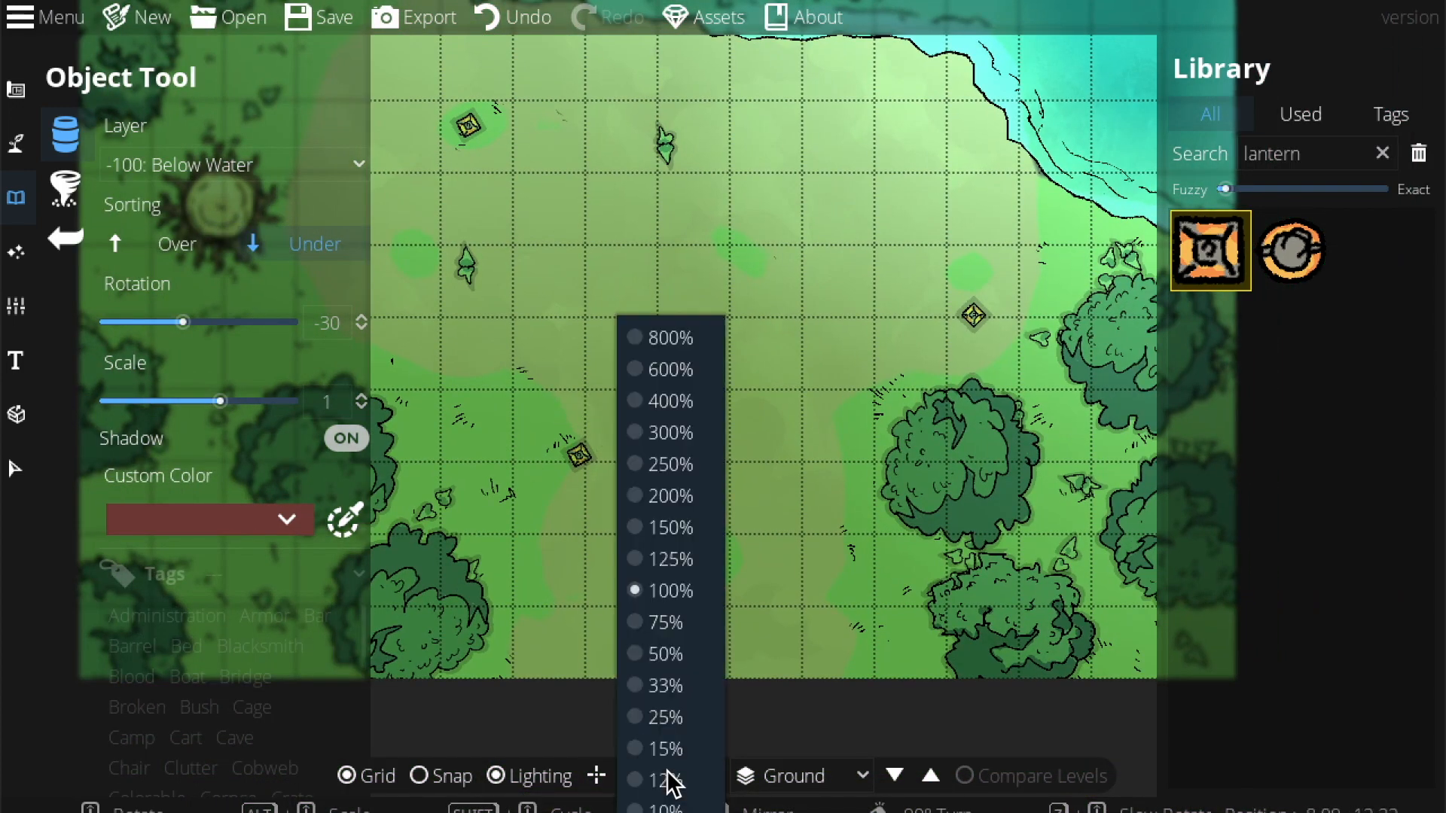
pyautogui.click(662, 653)
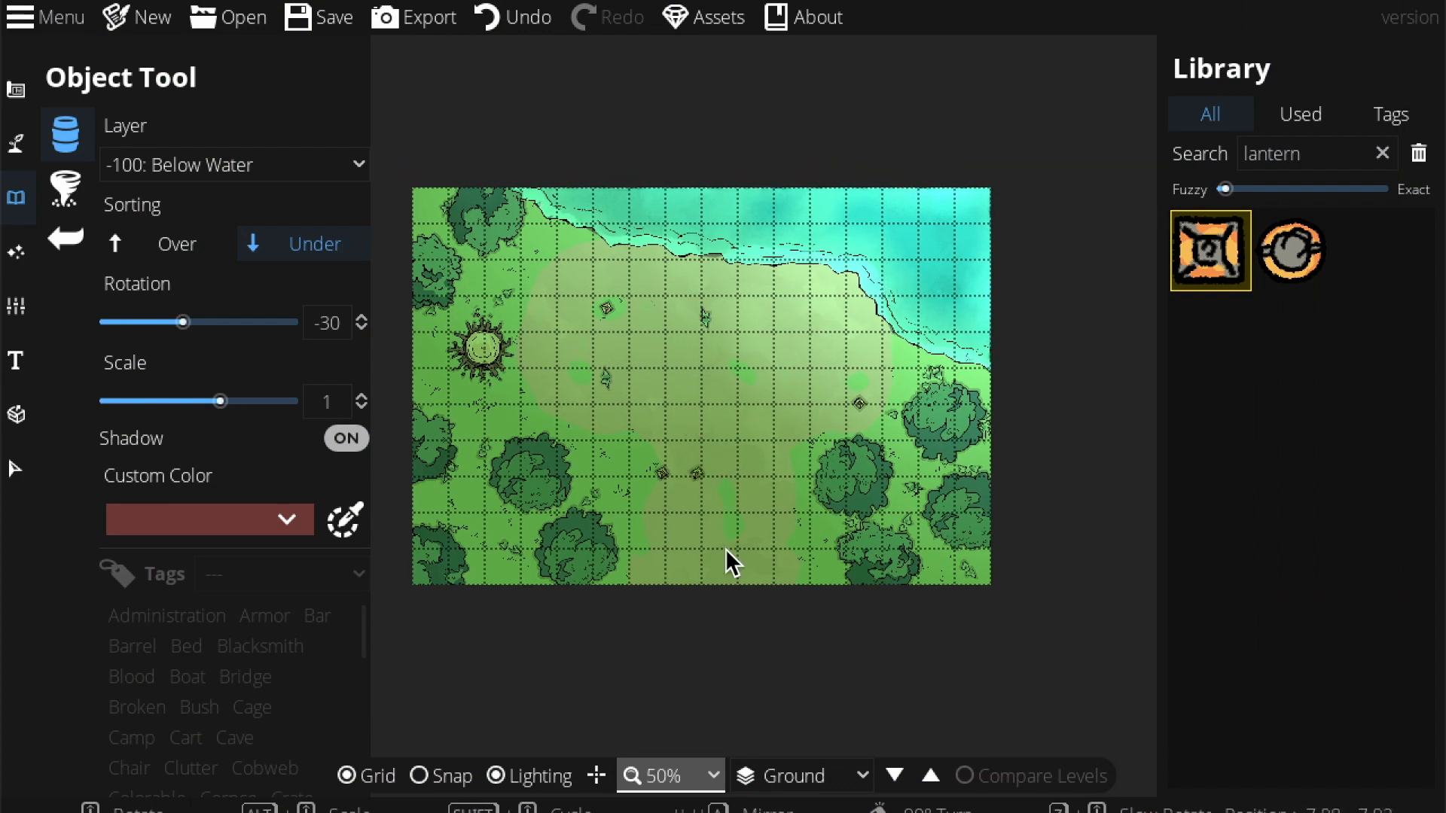
pyautogui.click(698, 758)
pyautogui.click(675, 595)
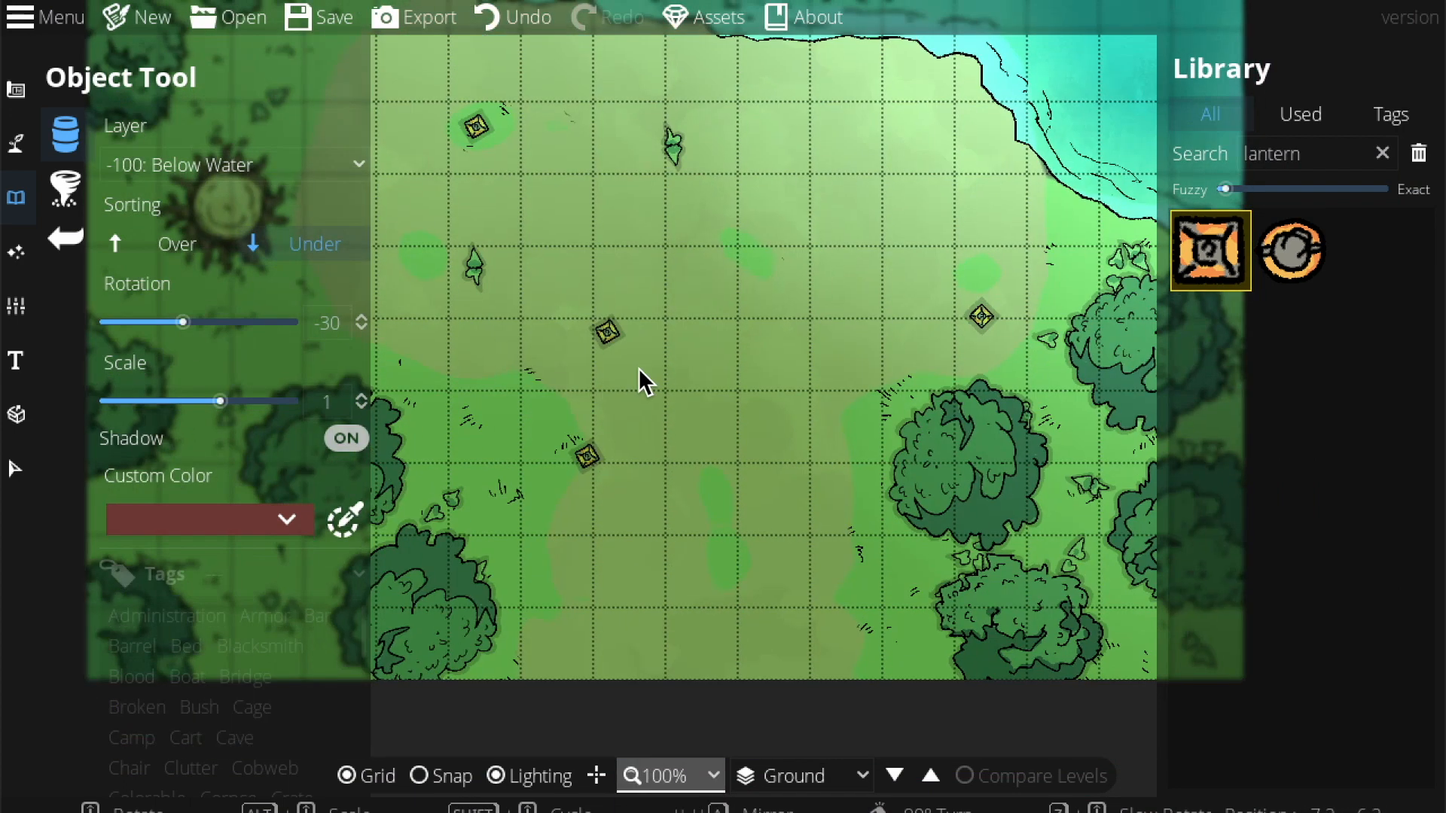
pyautogui.moveTo(607, 218); pyautogui.dragTo(637, 338)
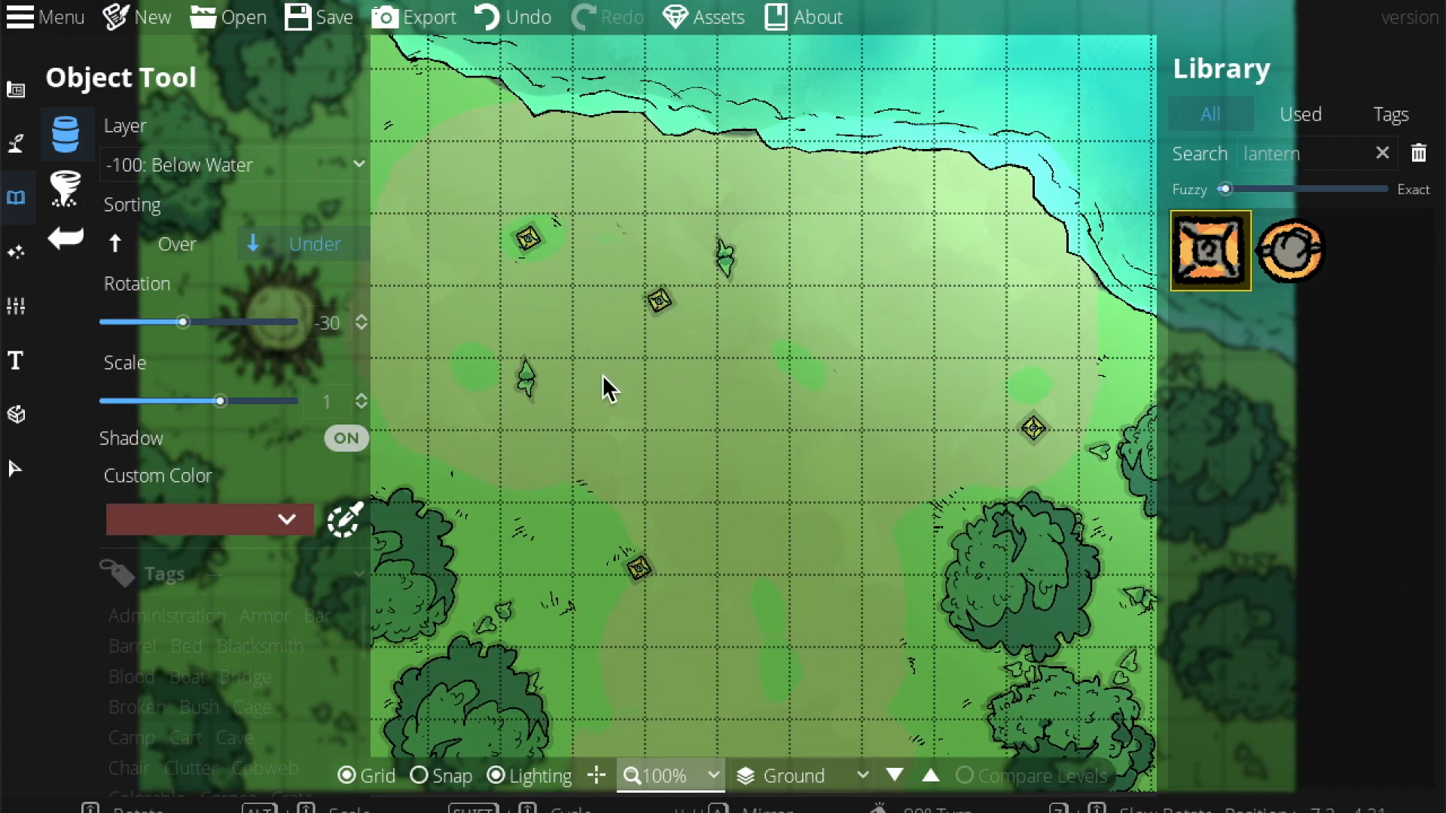
# Step: Place warm yellow lights with range 2.5 and intensity 1 on the three lanterns
pyautogui.click(23, 254)
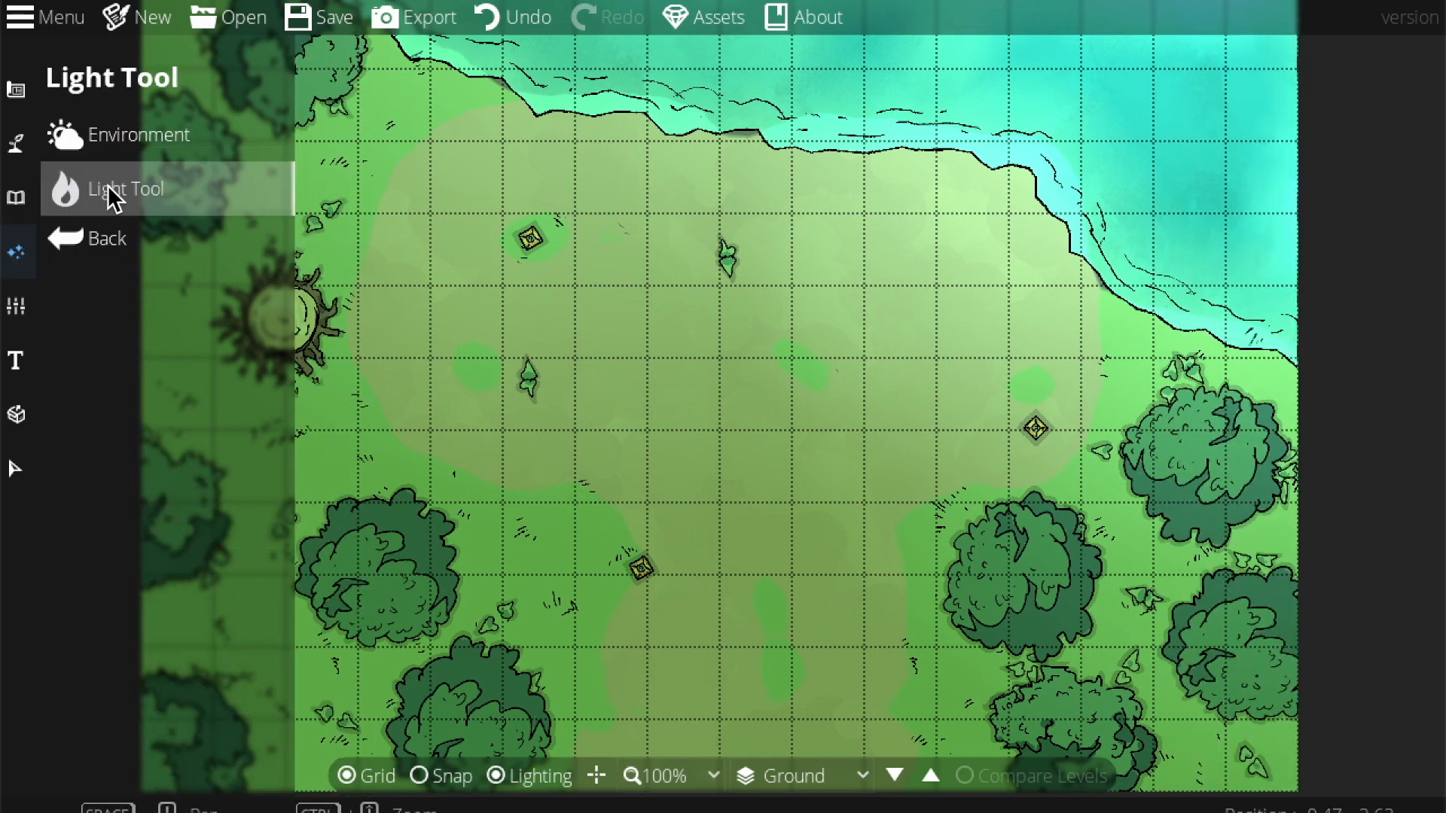
pyautogui.click(106, 194)
pyautogui.click(244, 393)
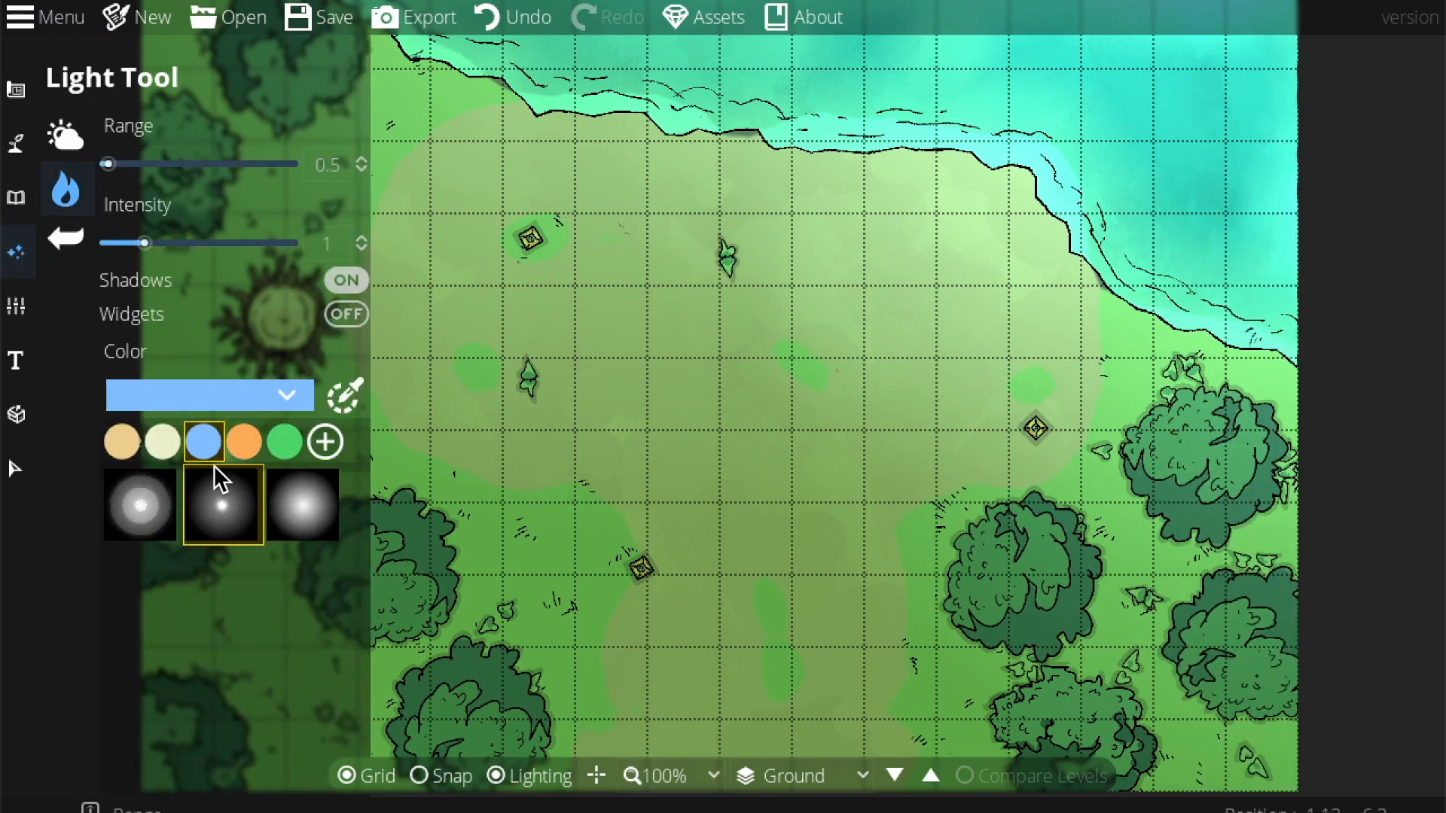
pyautogui.click(121, 441)
pyautogui.scroll(4, 651, 573)
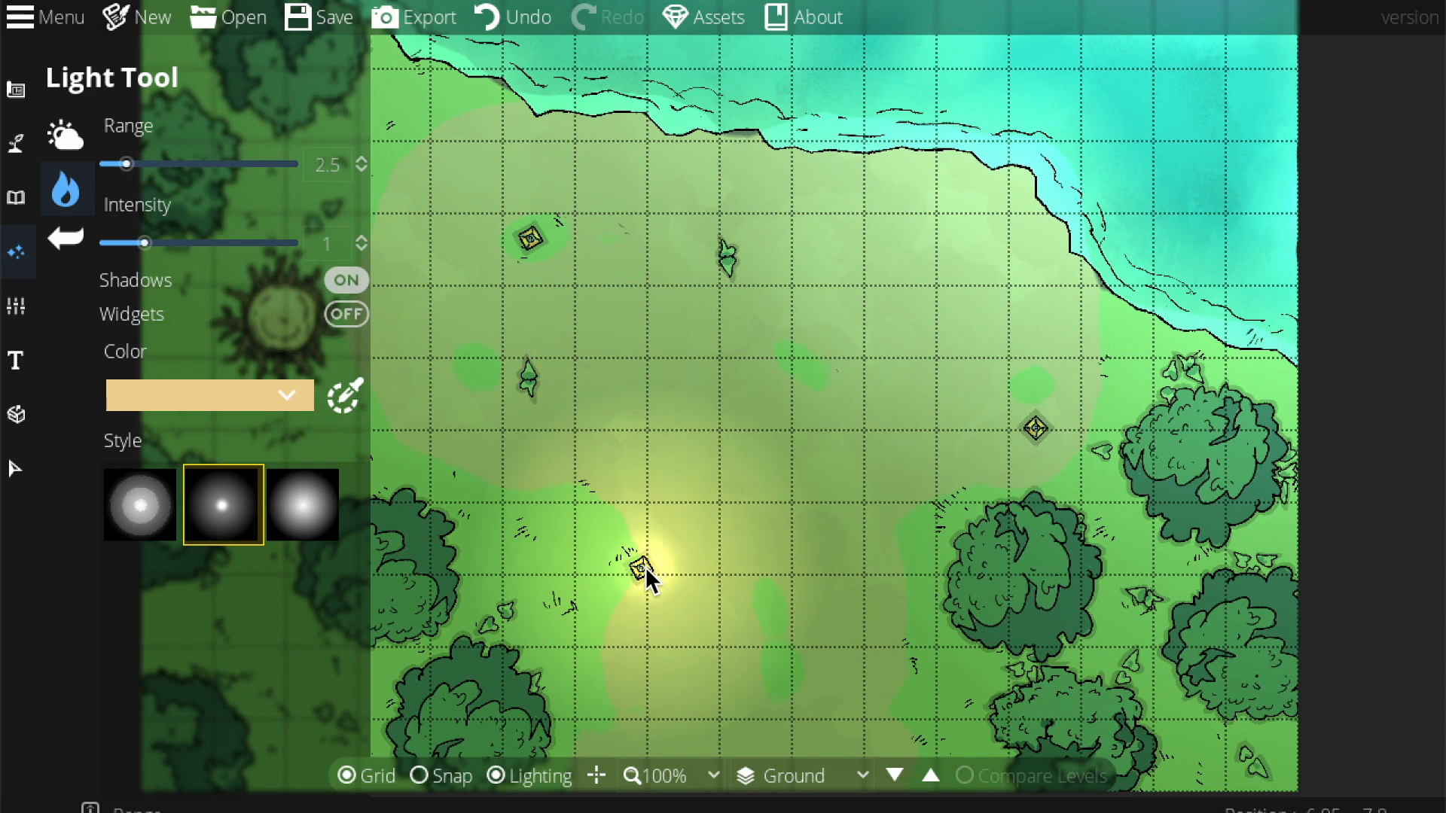
pyautogui.click(644, 567)
pyautogui.click(1044, 423)
pyautogui.click(528, 226)
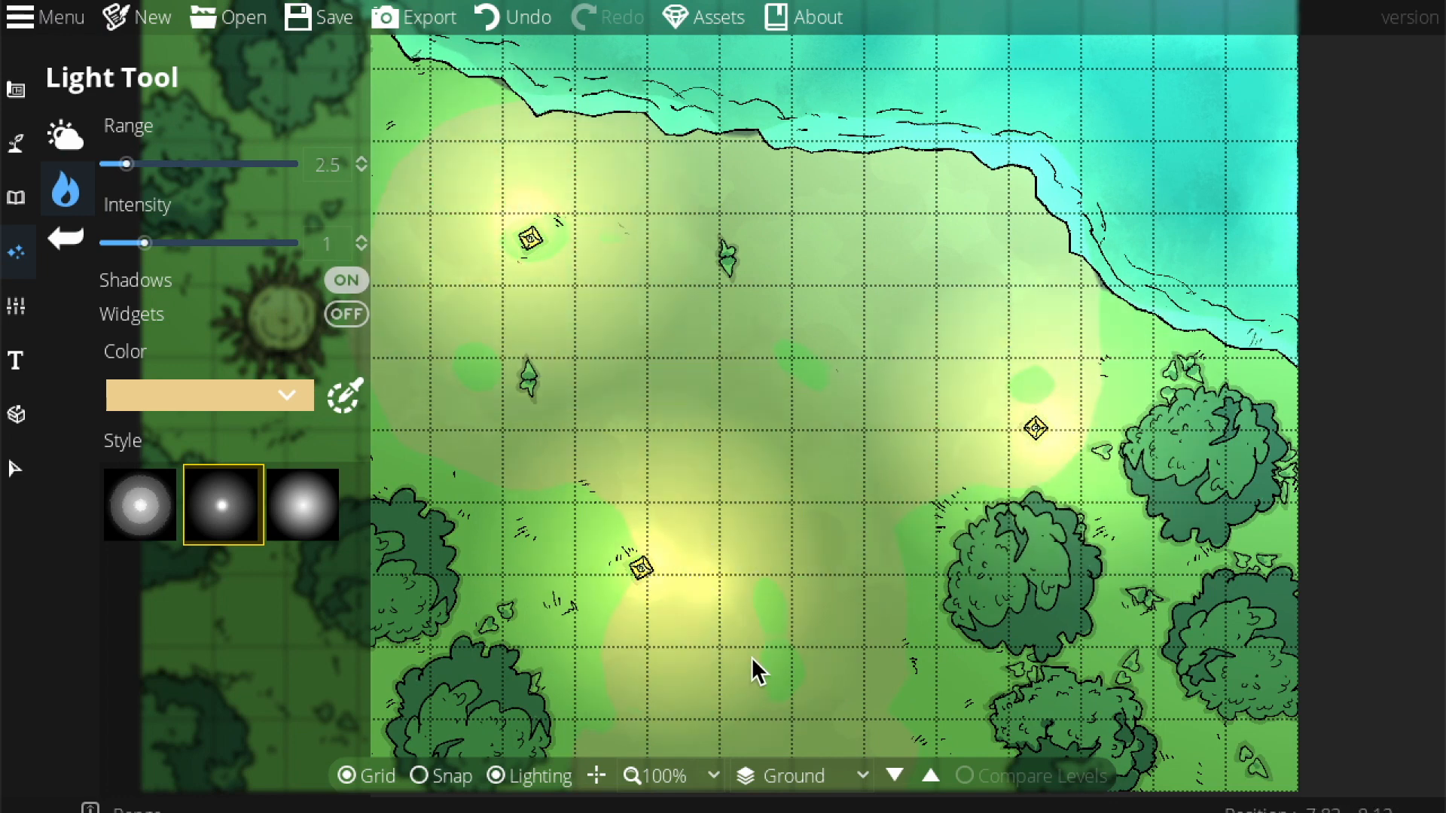
# Step: Zoom out to 50% and compare the warm light preview at ranges from 0.5 to 3.5 across the clearing
pyautogui.click(678, 777)
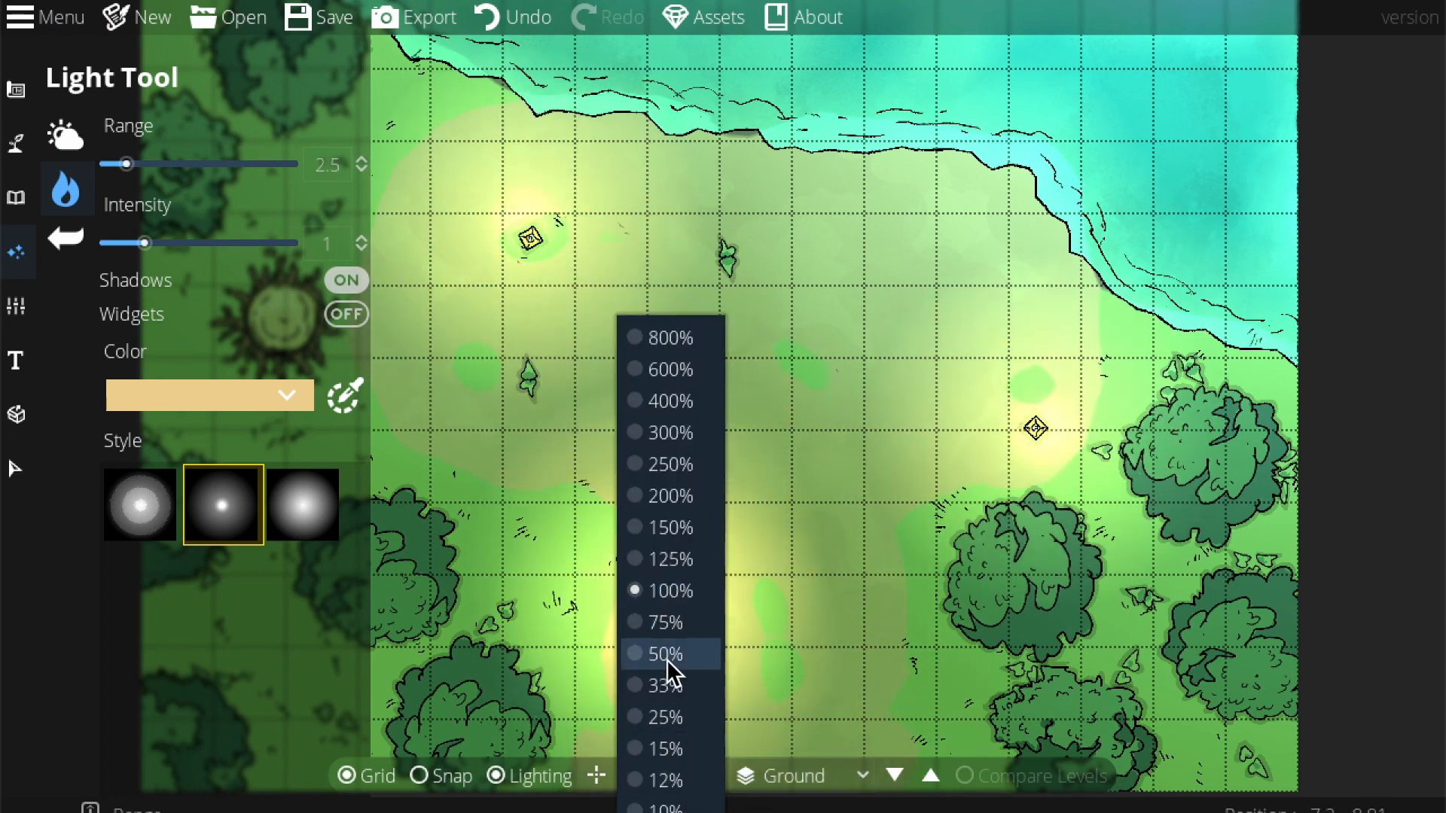
pyautogui.click(665, 654)
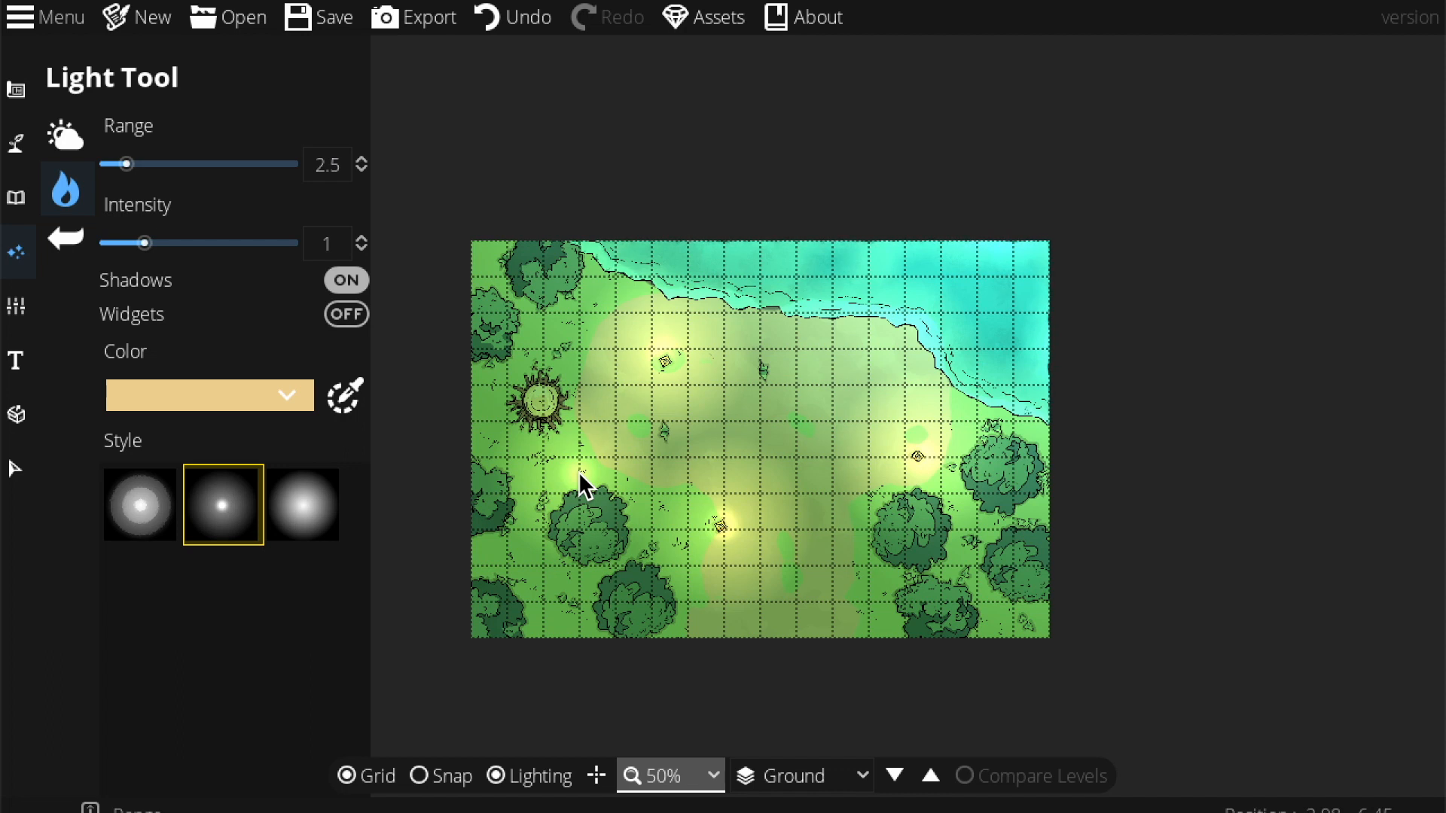
pyautogui.scroll(2, 604, 471)
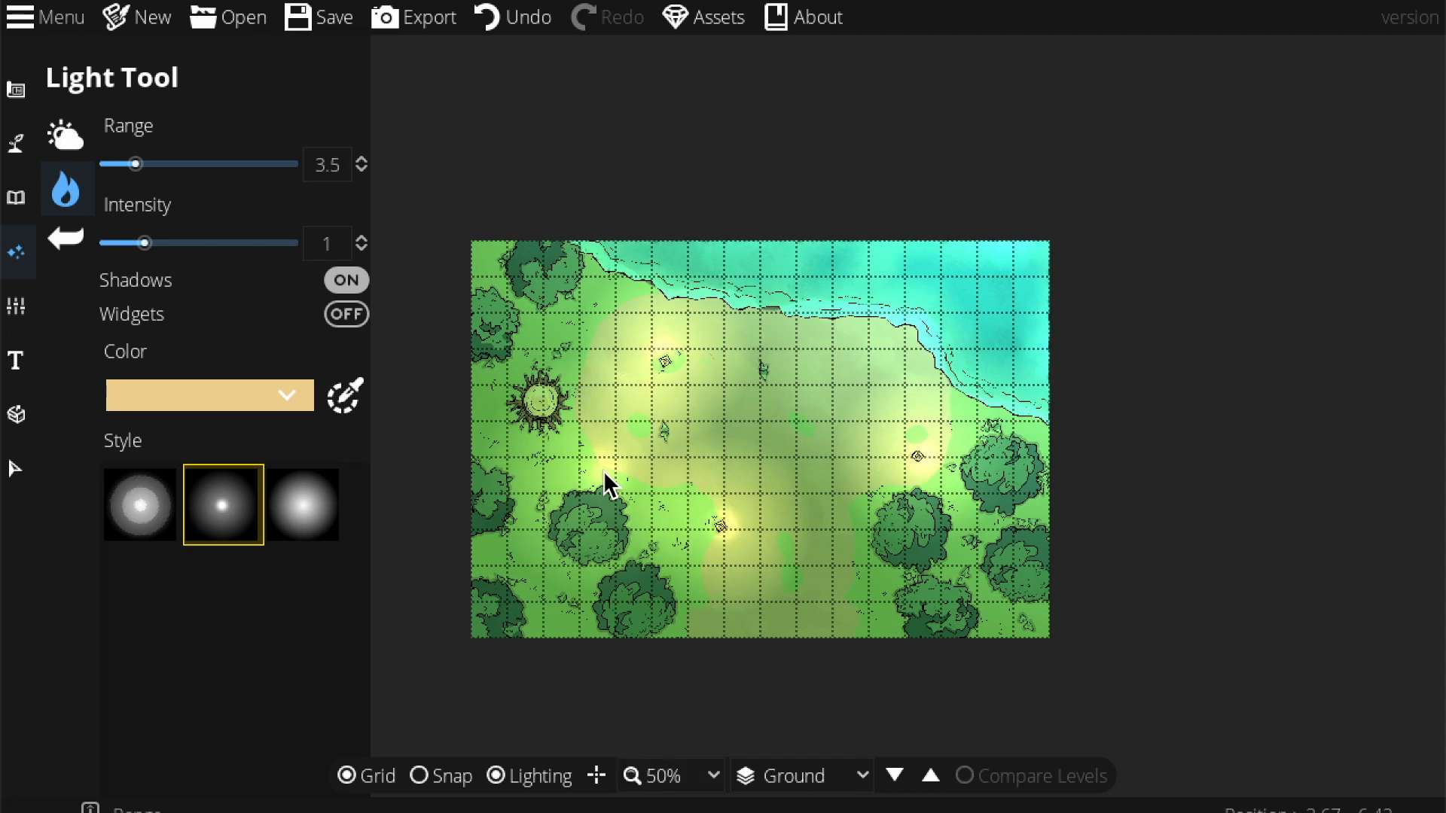
pyautogui.scroll(-2, 603, 472)
pyautogui.scroll(2, 602, 471)
pyautogui.scroll(1, 715, 433)
pyautogui.scroll(-6, 811, 500)
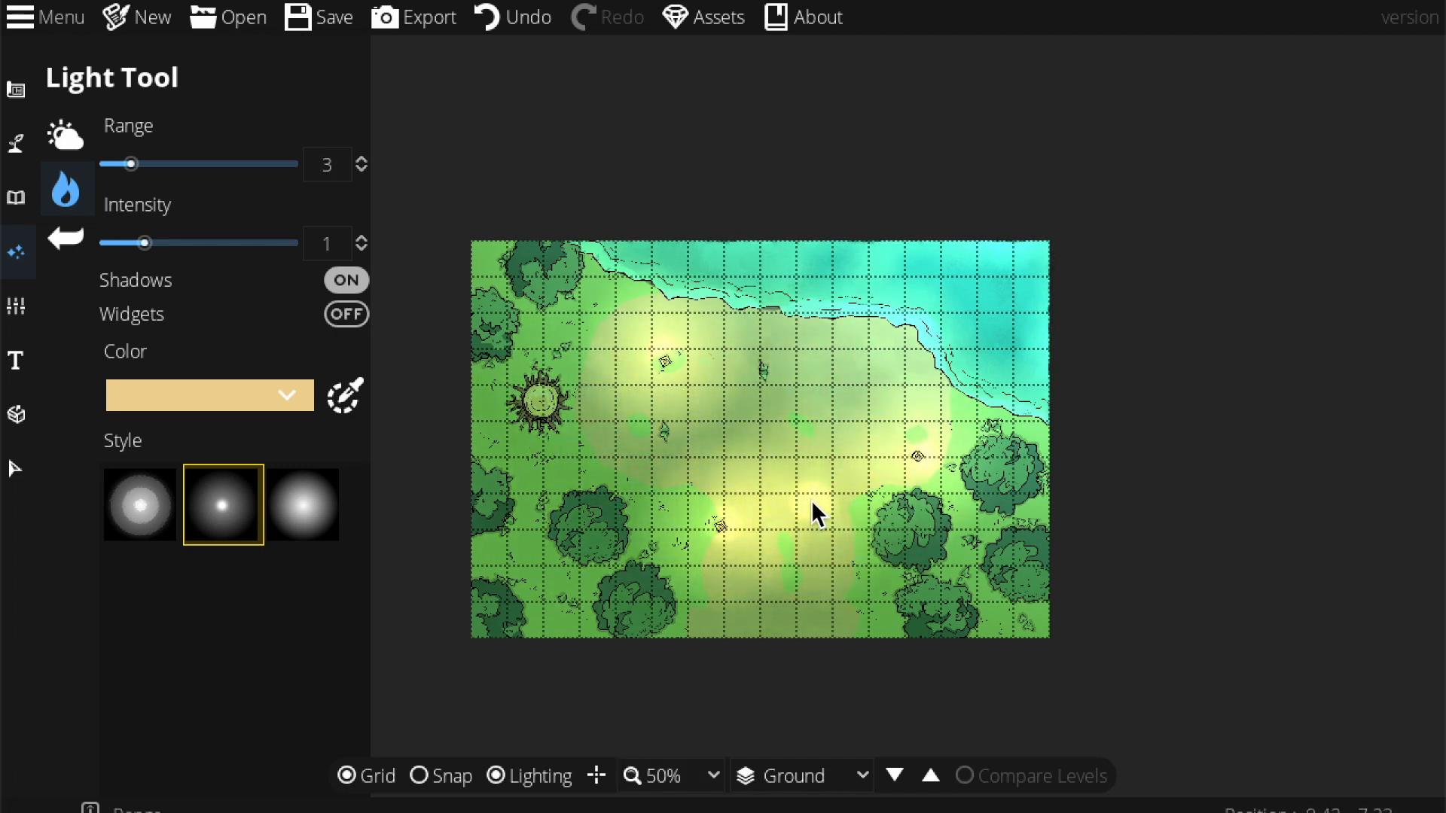
pyautogui.scroll(-1, 892, 541)
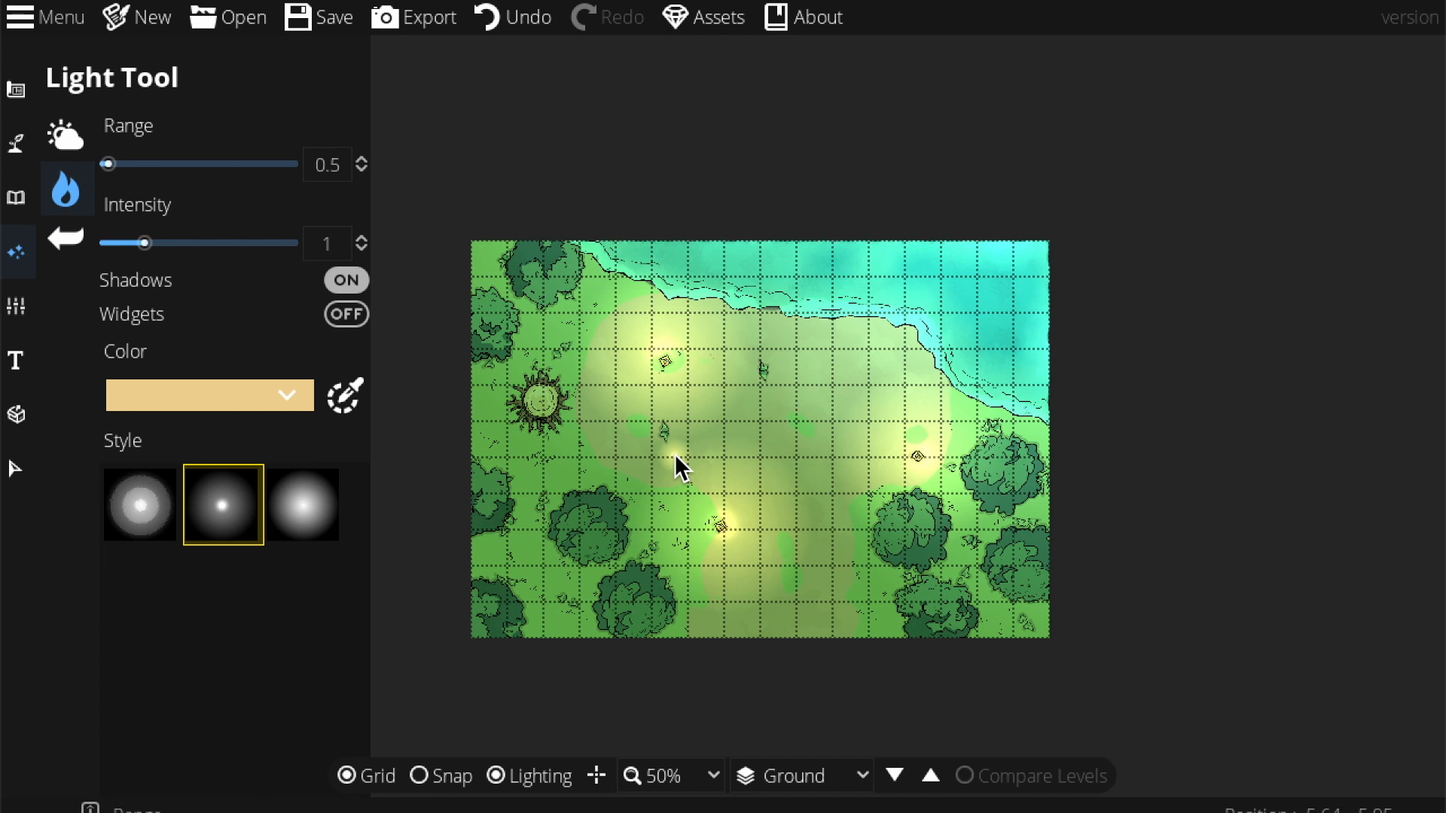
pyautogui.scroll(1, 789, 472)
pyautogui.scroll(2, 709, 442)
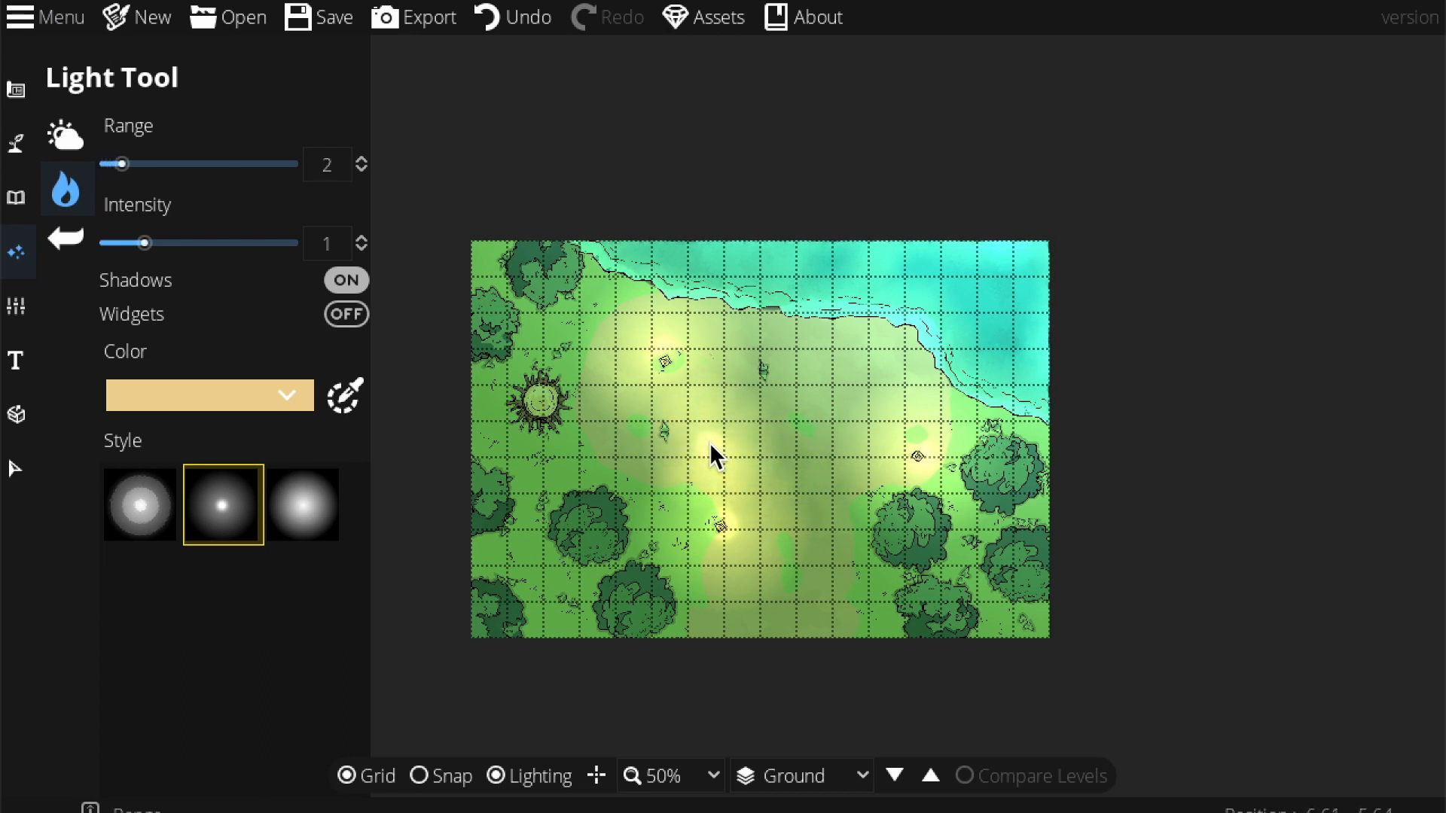